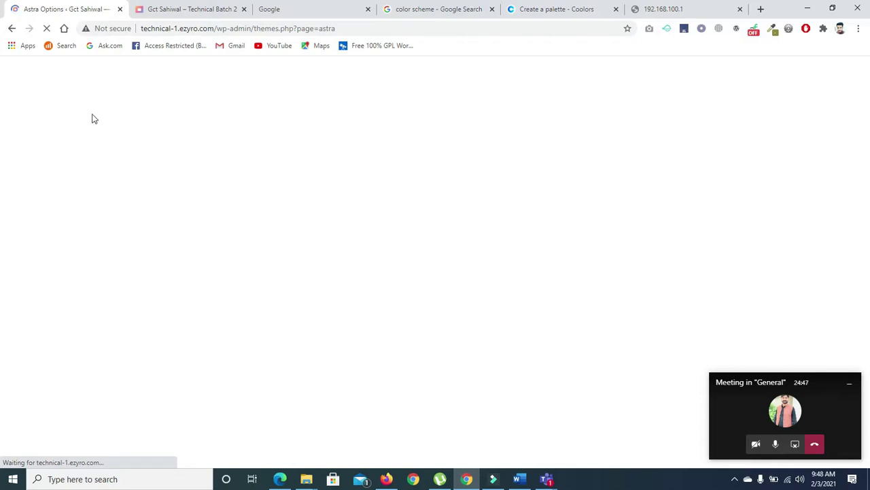
# - Open technical-1.ezyro.com/wp-admin and log in to the site with the saved admin username and password
pyautogui.moveTo(255, 30); pyautogui.dragTo(390, 24)
pyautogui.press('BackSpace')
pyautogui.press('Return')
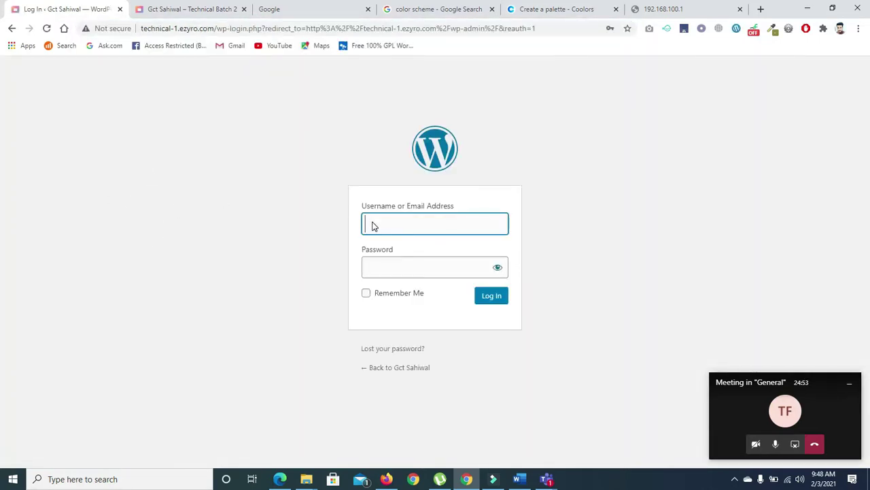
pyautogui.click(386, 222)
pyautogui.click(391, 252)
pyautogui.click(490, 295)
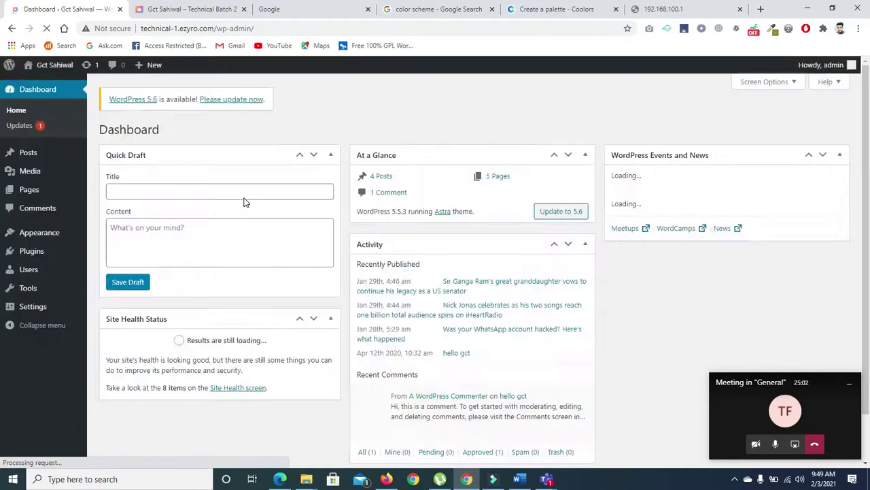
# - Go to the site's installed plugins and open the page for adding a new plugin
pyautogui.moveTo(24, 255)
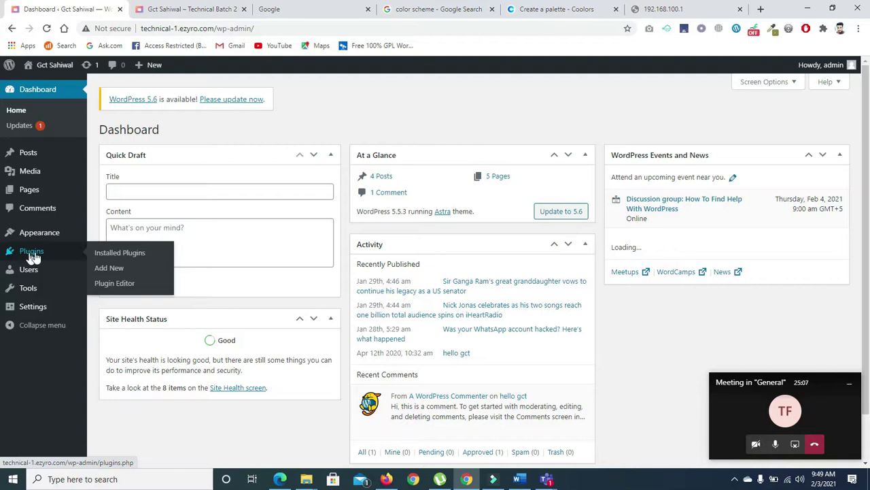
pyautogui.moveTo(39, 194)
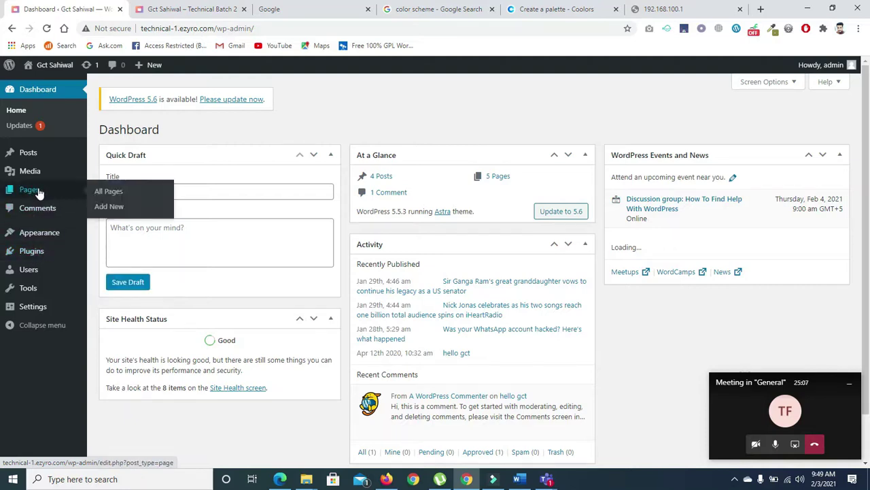
pyautogui.click(39, 252)
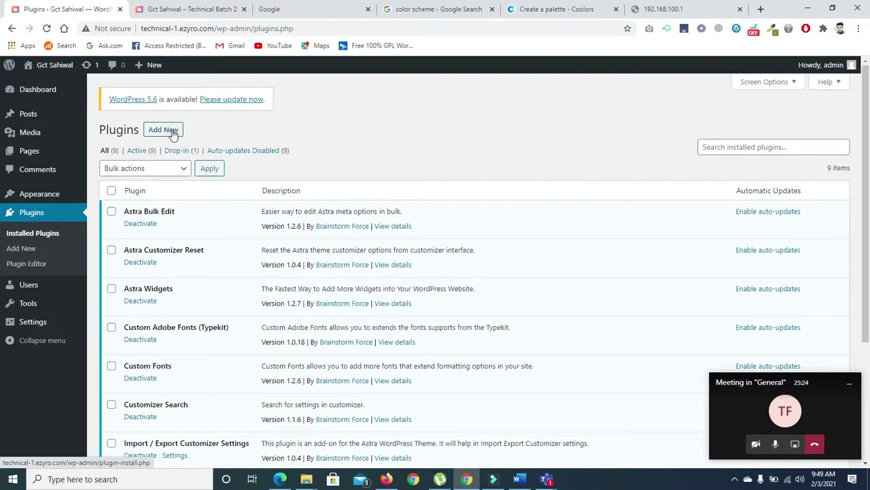
pyautogui.click(164, 133)
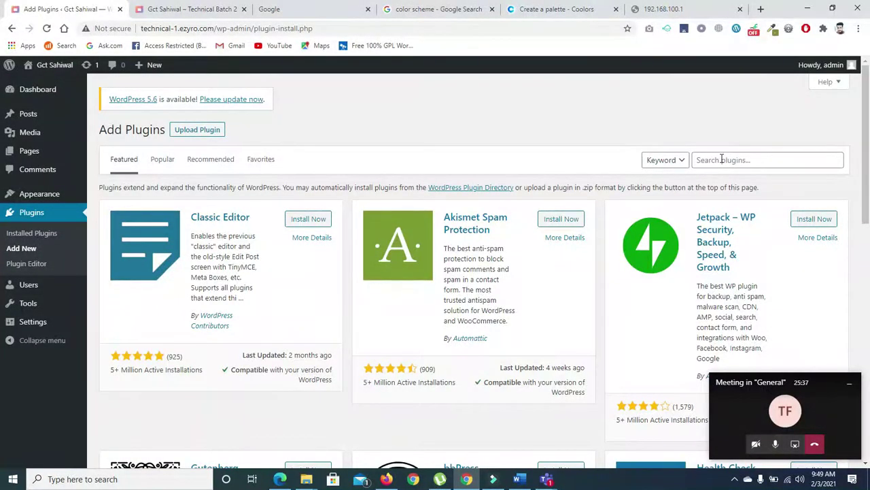
# - Search the available plugins for elementor and install the Elementor Website Builder plugin
pyautogui.click(722, 160)
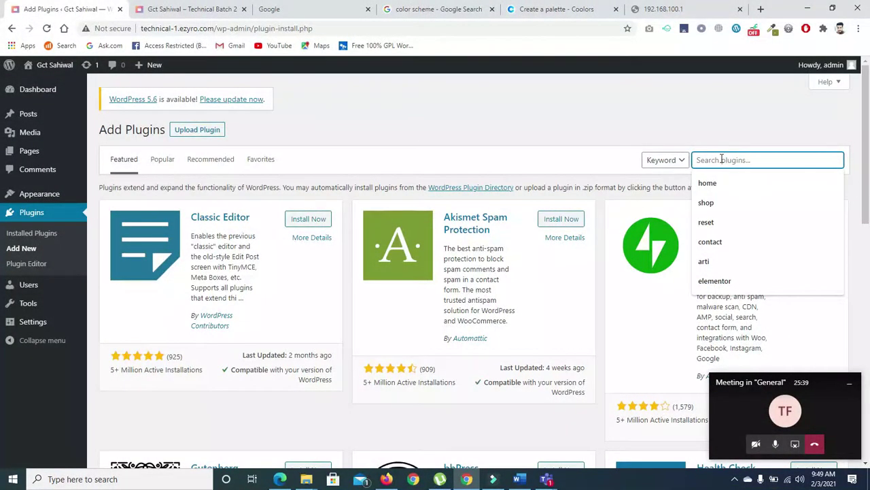
pyautogui.write('el')
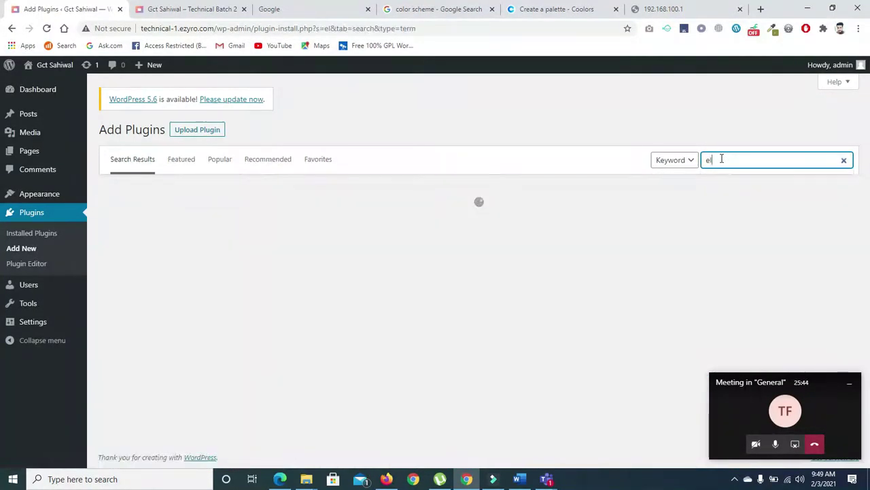
pyautogui.write('e')
pyautogui.write('ment')
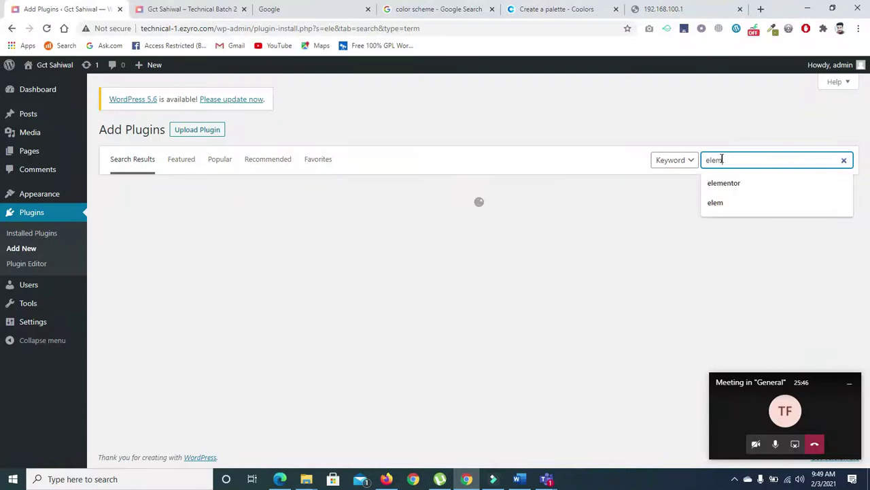
pyautogui.write('or')
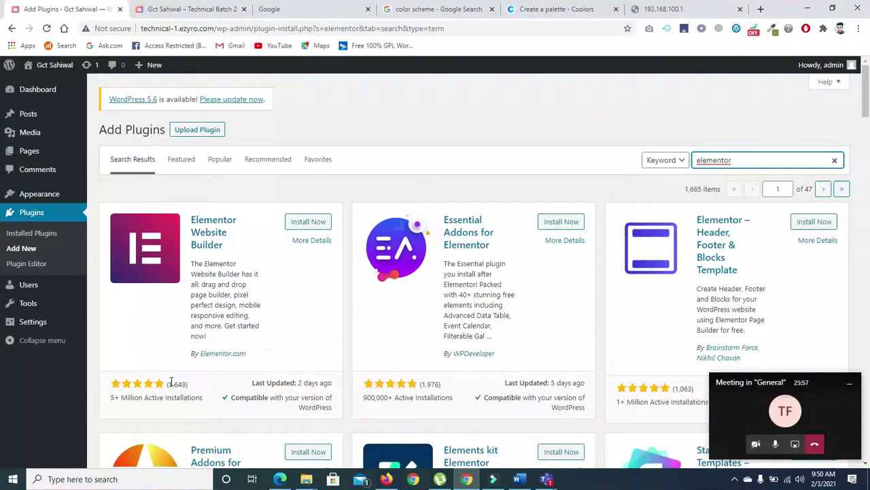
pyautogui.moveTo(169, 383); pyautogui.dragTo(201, 395)
pyautogui.click(200, 395)
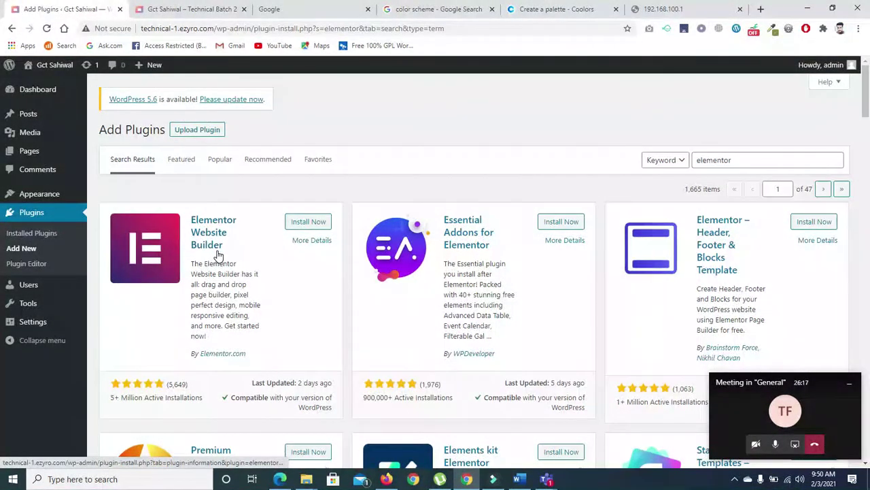
pyautogui.click(301, 223)
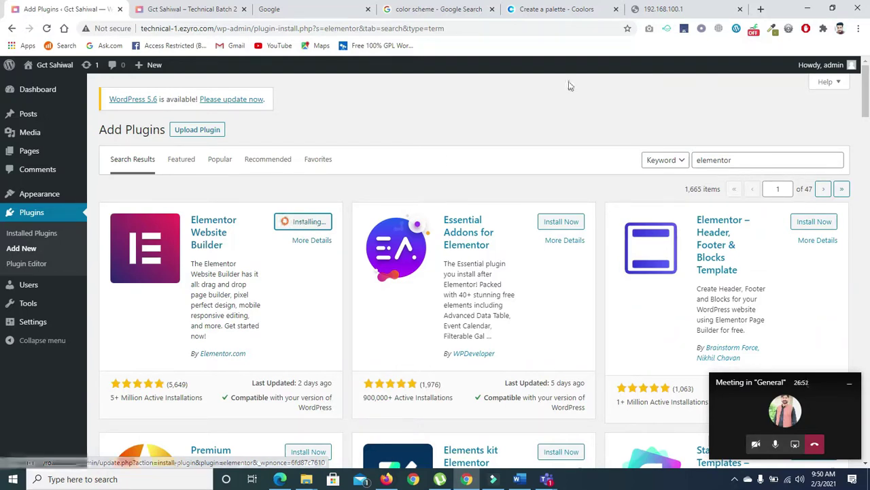
# - Open google.com in a new browser tab, search for wordpress.org and open the WordPress.org home page
pyautogui.click(762, 10)
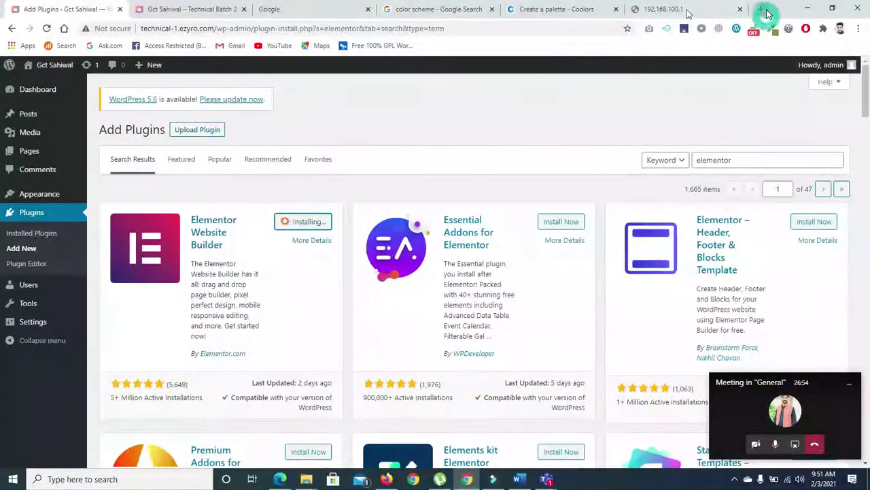
pyautogui.write('google.com')
pyautogui.press('Return')
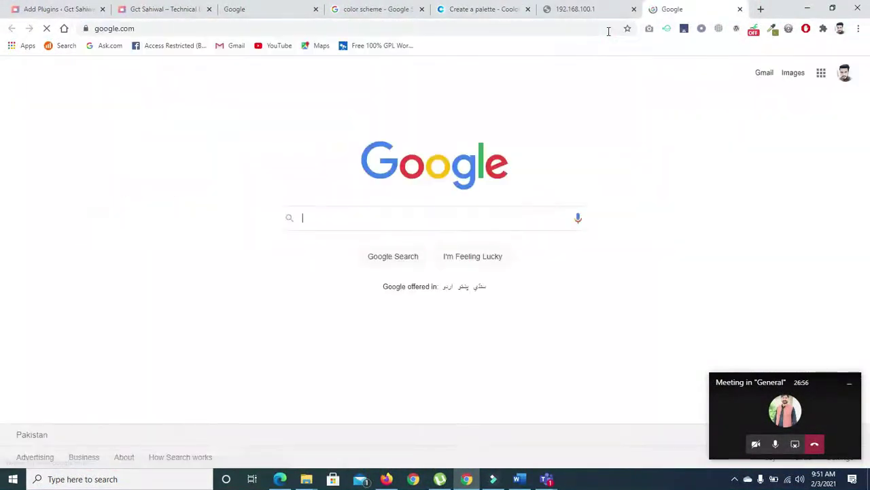
pyautogui.write('word')
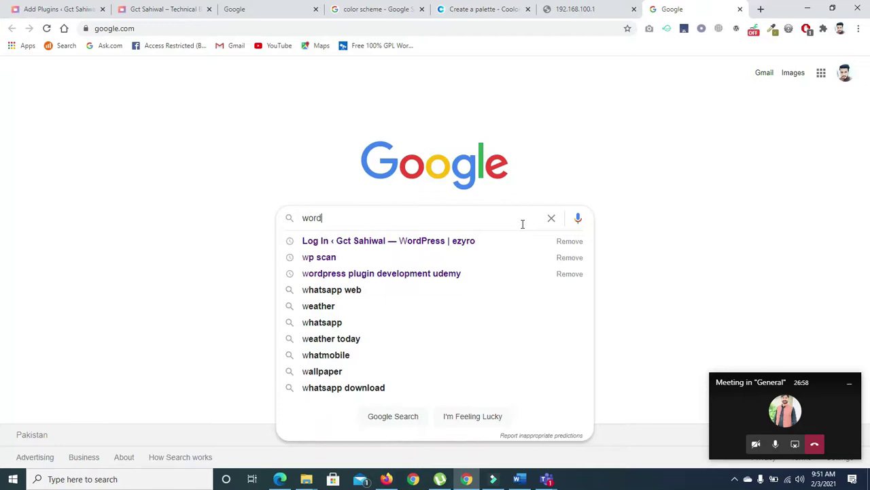
pyautogui.write('press.or')
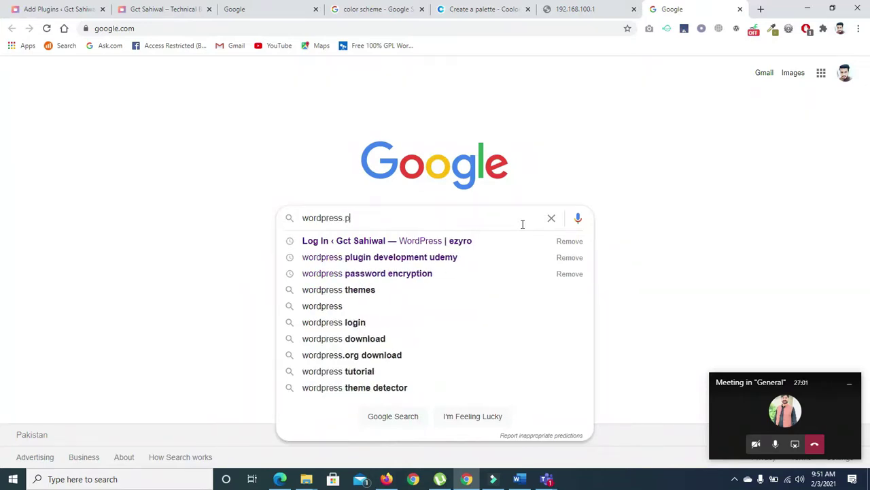
pyautogui.write('g')
pyautogui.press('Return')
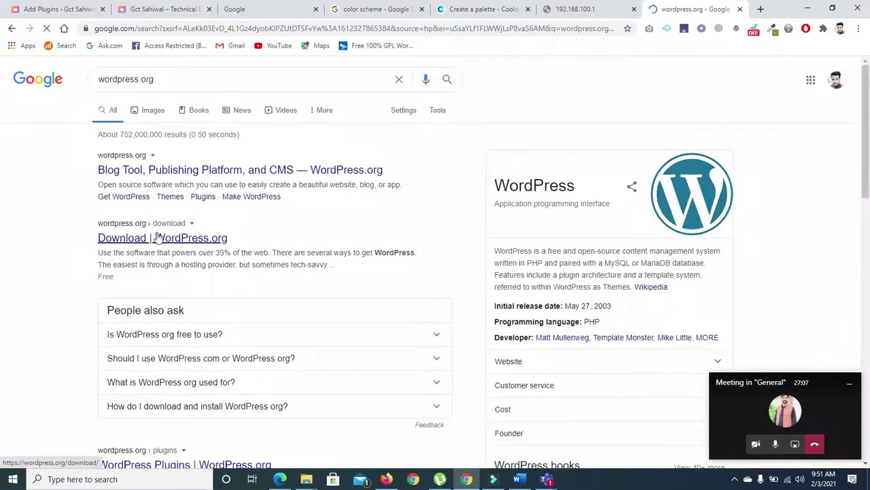
pyautogui.click(161, 169)
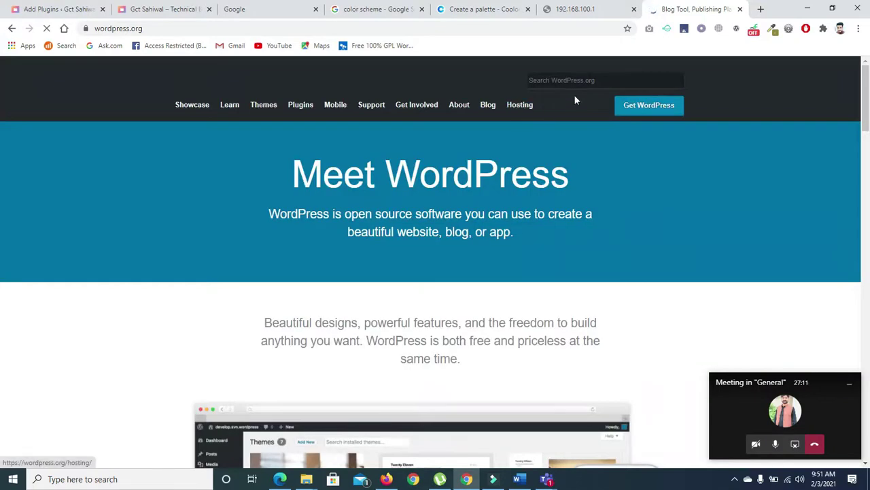
# - Try to find elementor with the general WordPress.org site search
pyautogui.click(589, 79)
pyautogui.write('elemo')
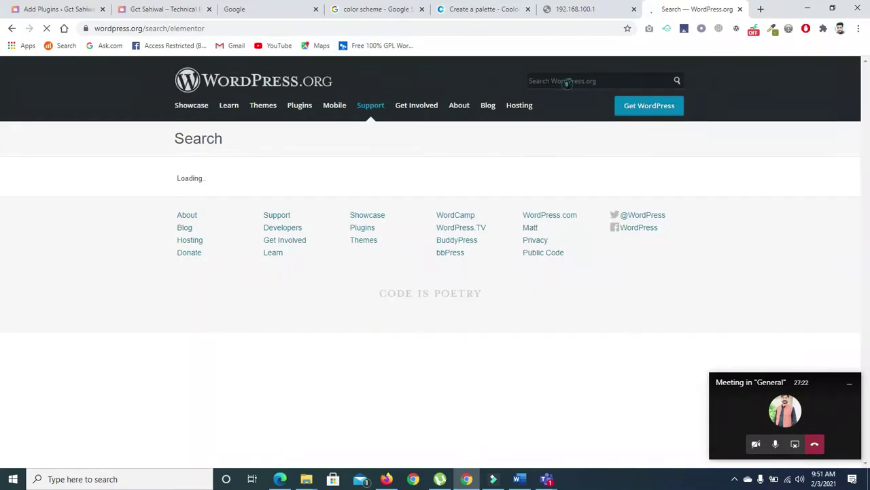
pyautogui.click(568, 81)
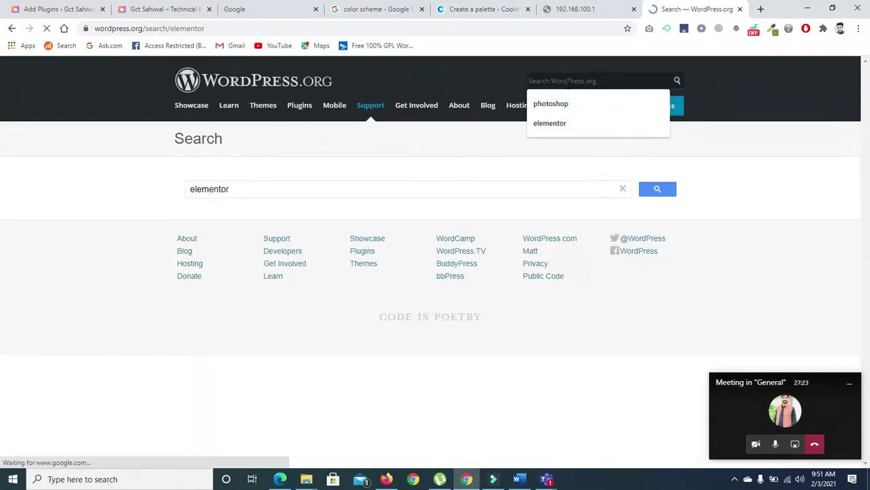
pyautogui.write('ele')
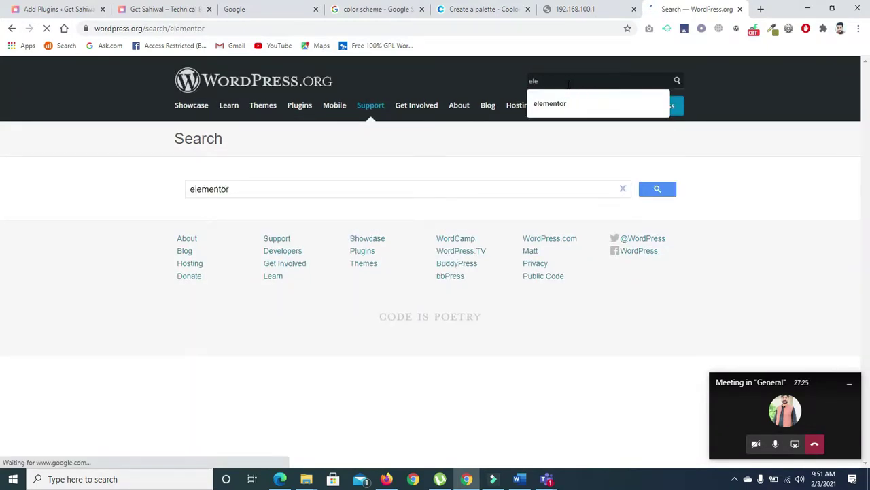
# - Open the WordPress.org plugin directory and search its plugins for elementor
pyautogui.click(303, 105)
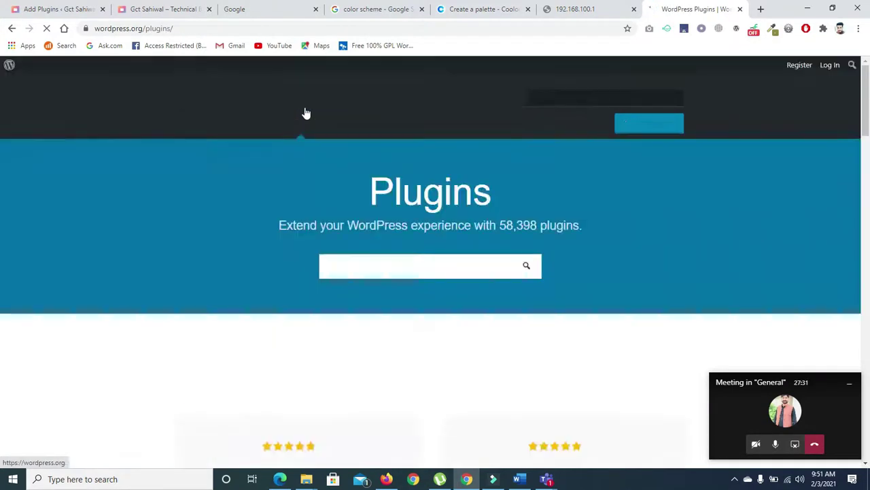
pyautogui.click(471, 262)
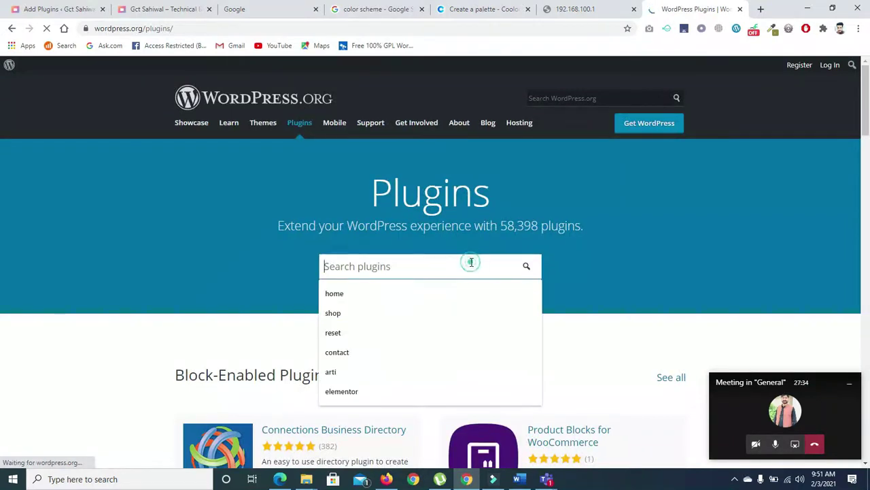
pyautogui.write('elementor')
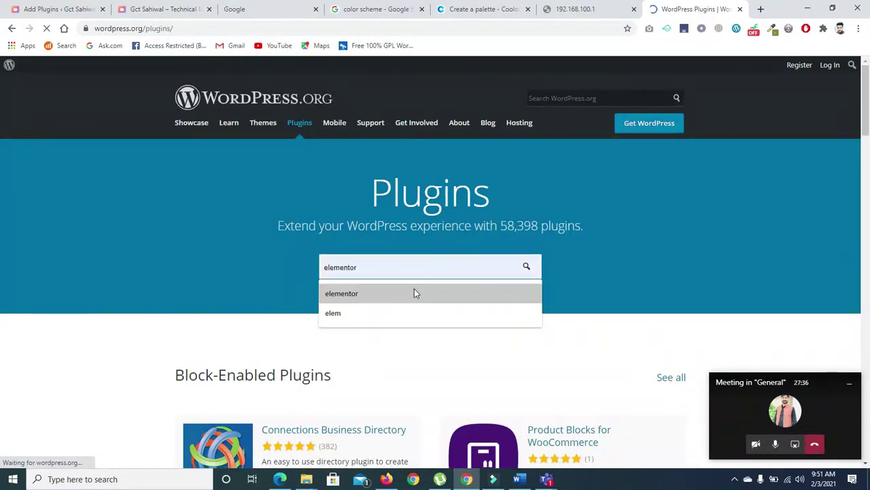
pyautogui.click(414, 291)
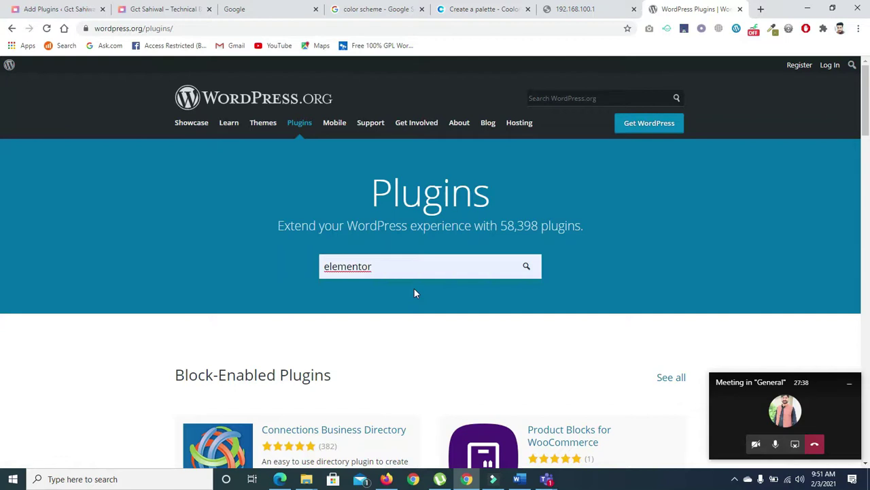
pyautogui.click(527, 266)
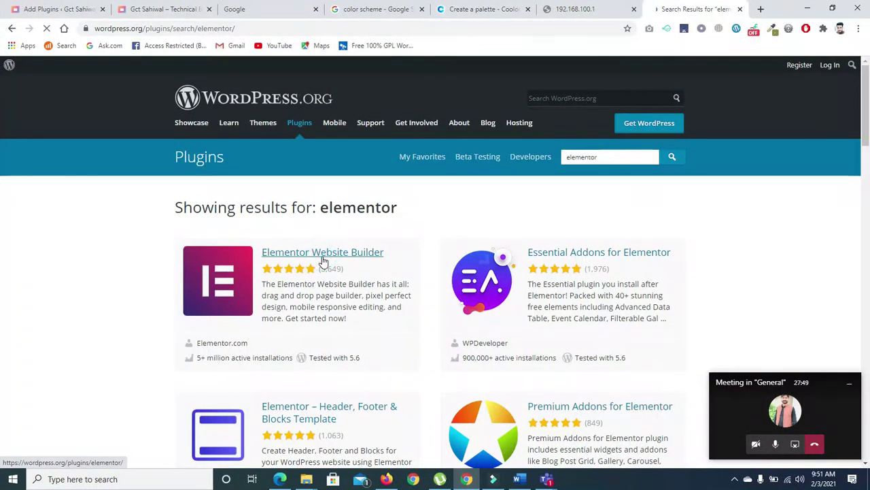
# - Open the Elementor Website Builder plugin page and download the plugin as a zip file
pyautogui.click(323, 255)
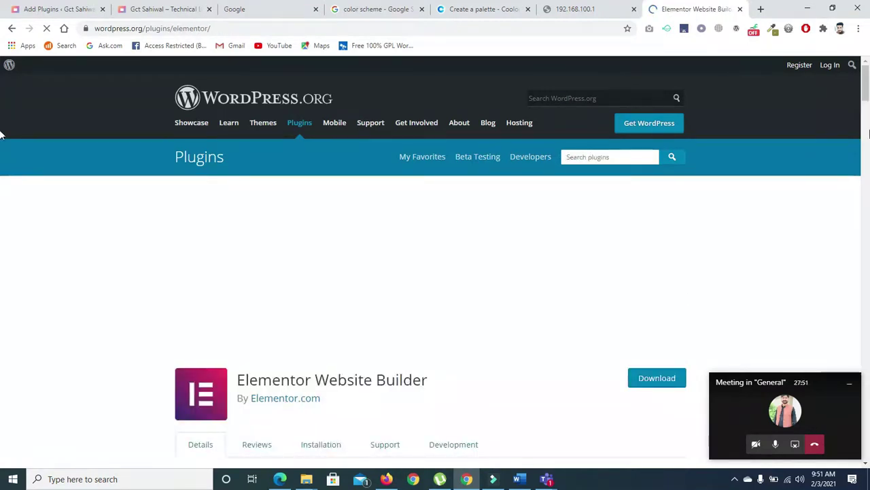
pyautogui.scroll(-2, 686, 180)
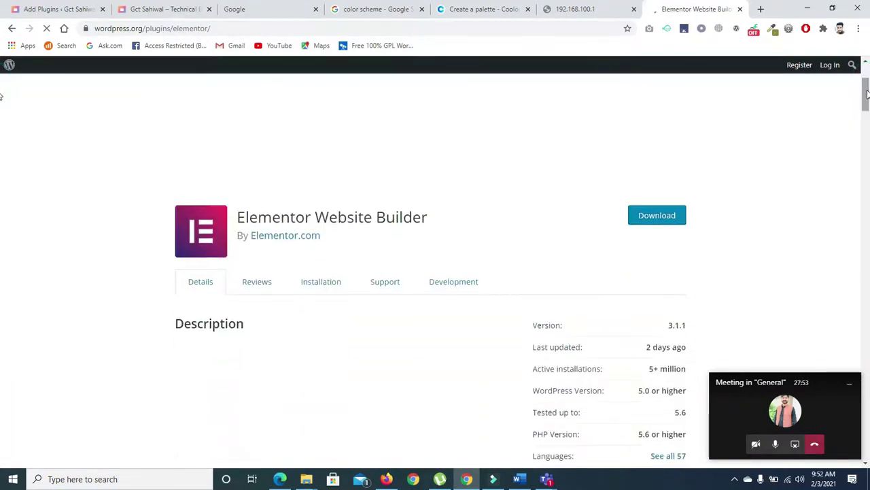
pyautogui.click(662, 218)
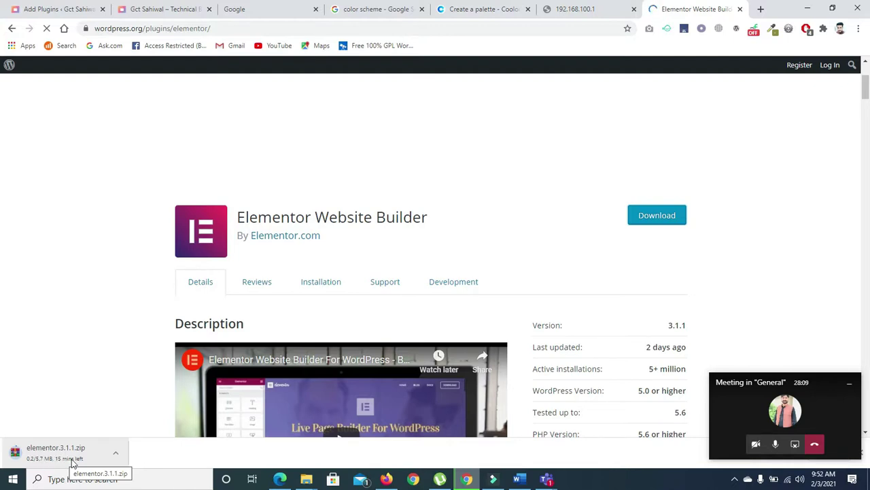
# - Show the downloaded elementor.3.1.1.zip in its Downloads folder and minimize the folder window
pyautogui.click(117, 454)
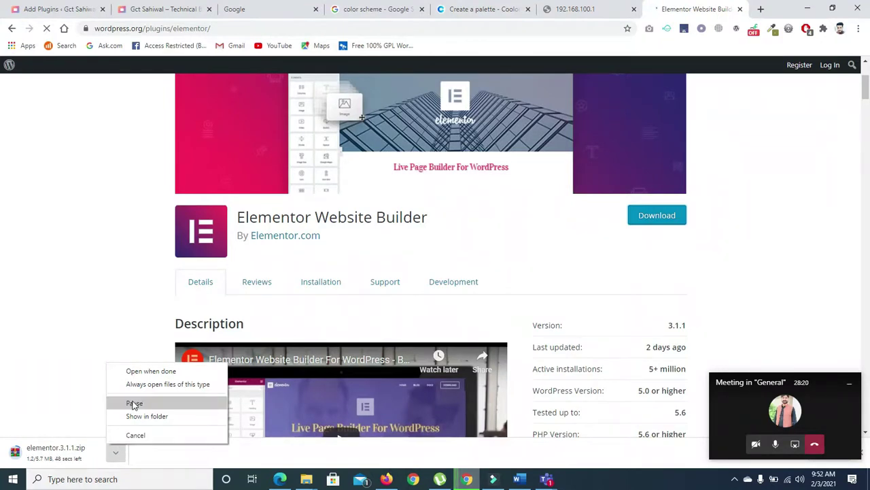
pyautogui.click(175, 459)
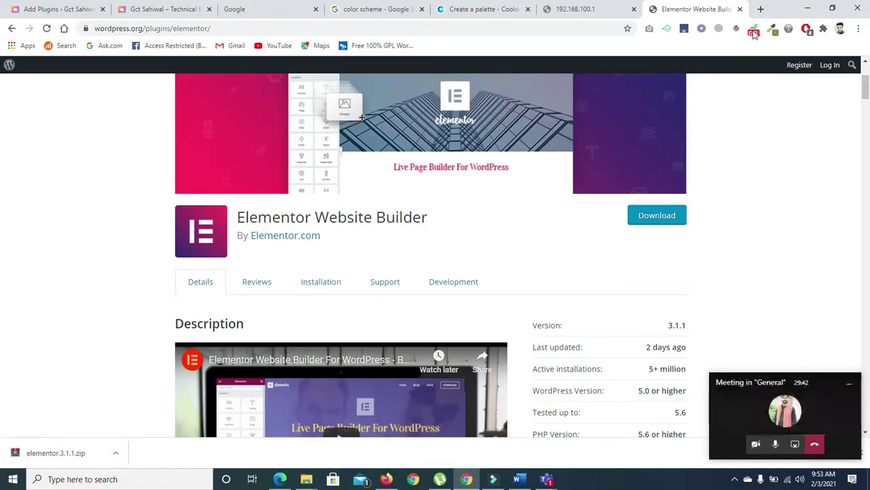
pyautogui.click(116, 453)
pyautogui.click(136, 415)
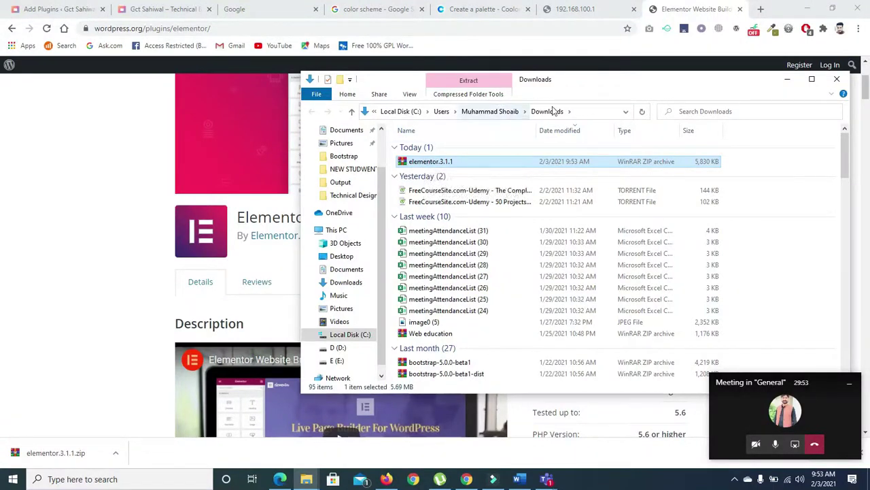
pyautogui.click(787, 79)
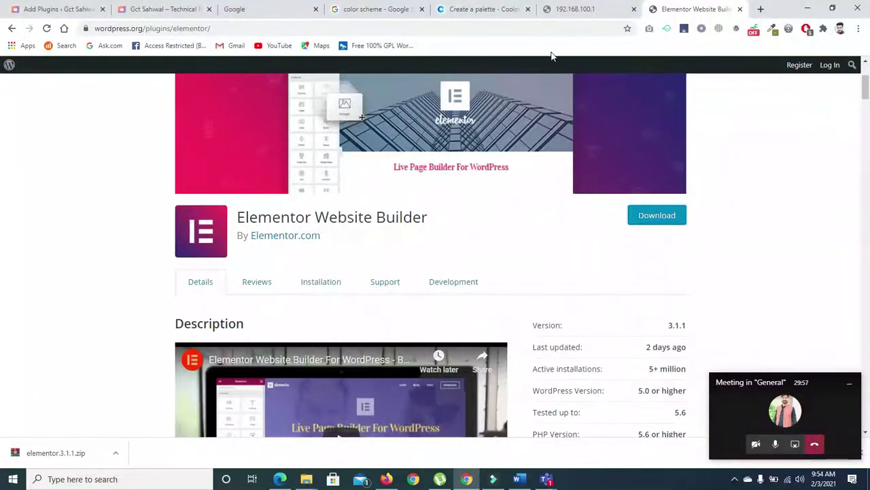
# - Upload elementor.3.1.1.zip from the Downloads folder to the WordPress site, install it and replace the current plugin with the uploaded one
pyautogui.click(49, 12)
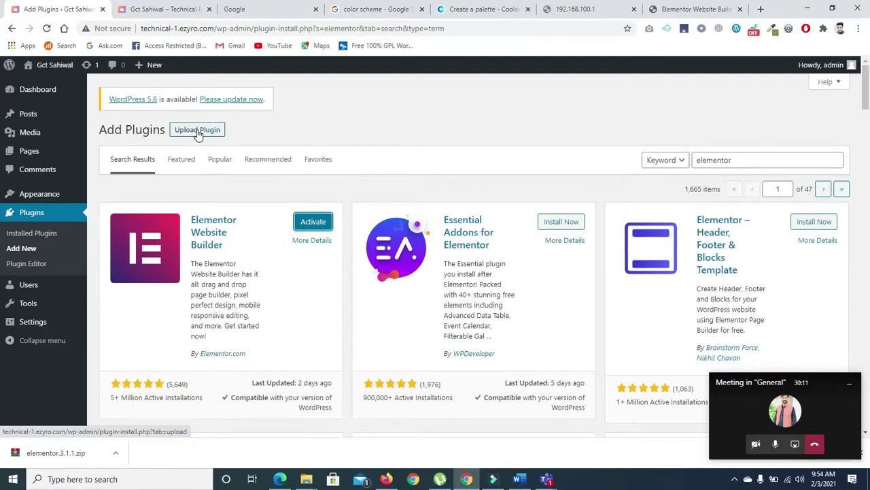
pyautogui.click(197, 132)
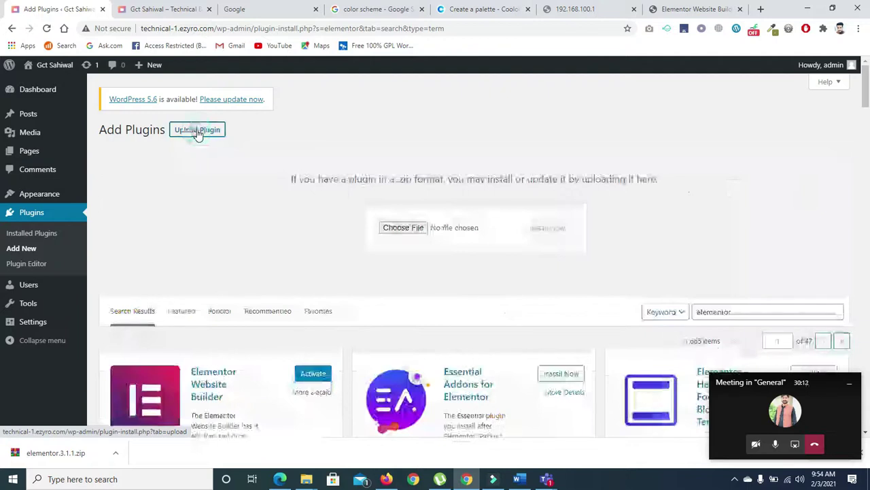
pyautogui.click(410, 232)
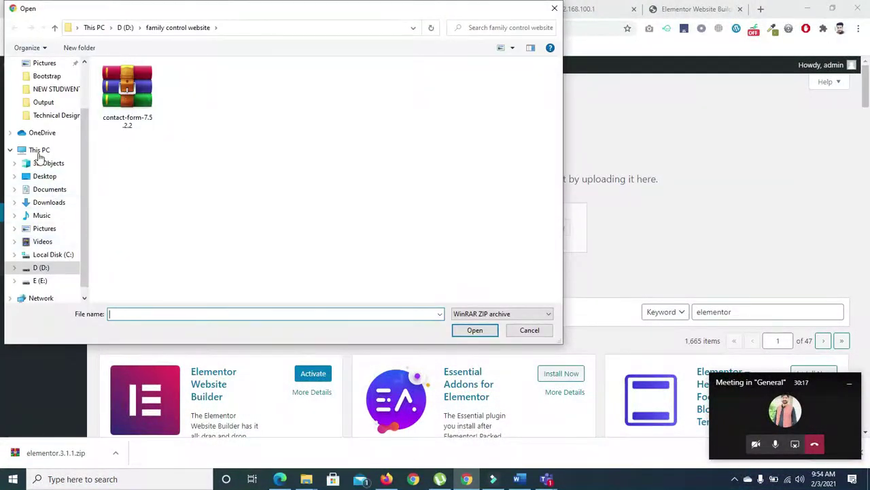
pyautogui.scroll(2, 85, 79)
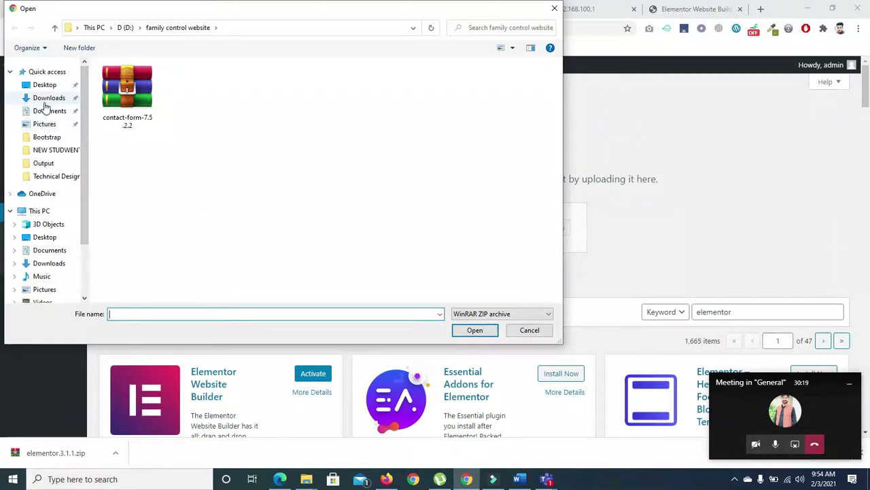
pyautogui.click(47, 101)
pyautogui.click(127, 102)
pyautogui.click(464, 332)
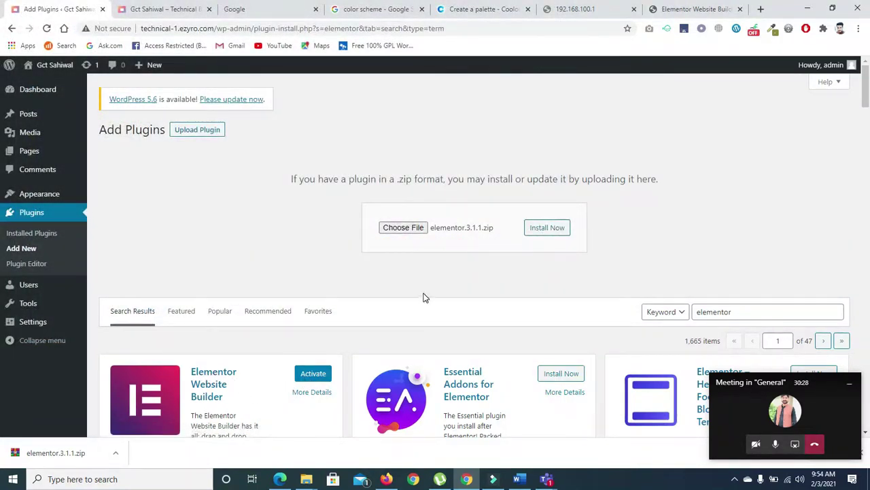
pyautogui.click(540, 235)
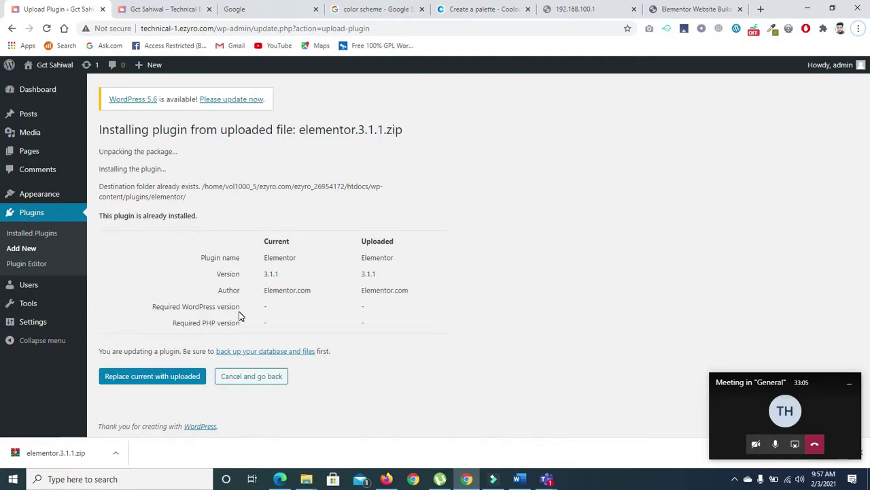
pyautogui.hotkey('ctrl', 'shift', 'Tab')
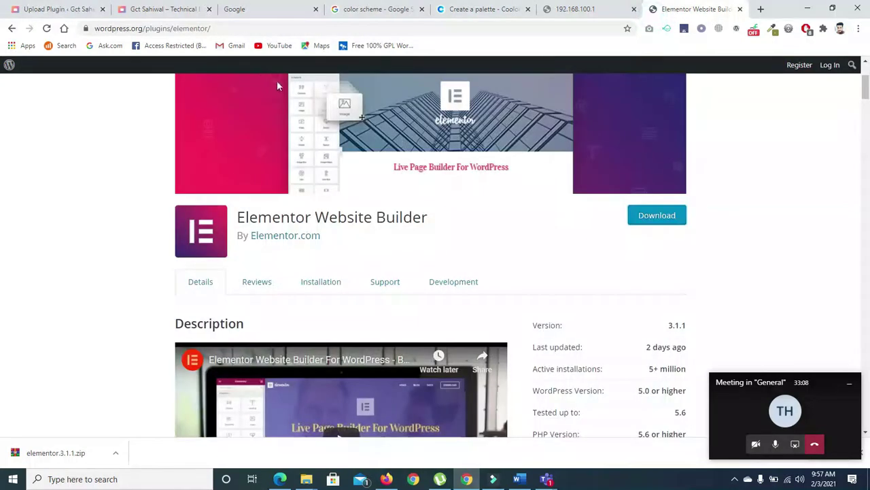
pyautogui.click(40, 9)
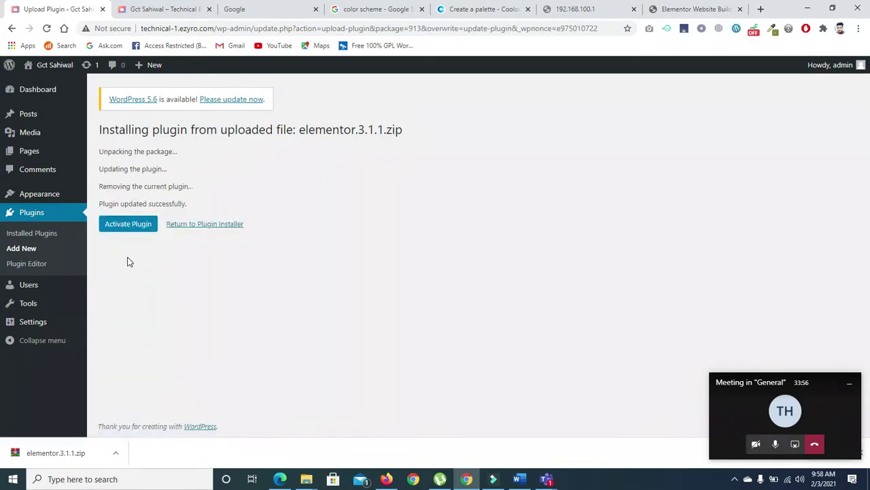
# - Open the list of installed plugins and activate Elementor
pyautogui.moveTo(60, 197)
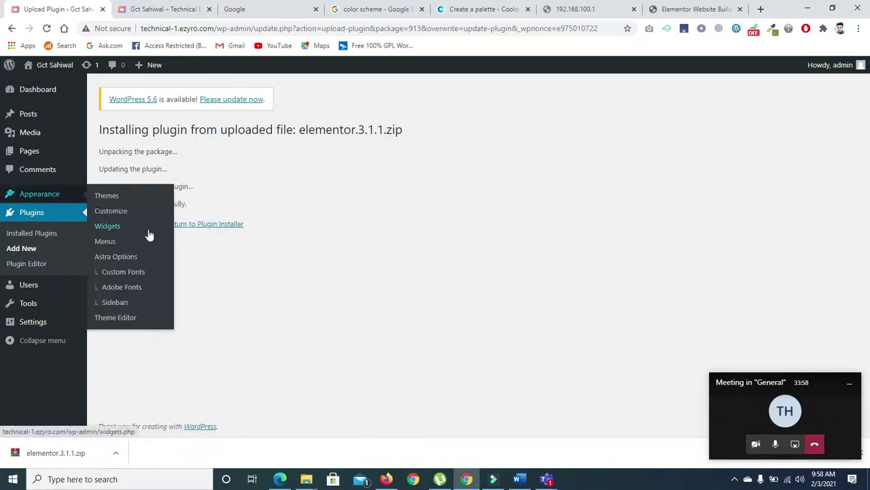
pyautogui.click(32, 213)
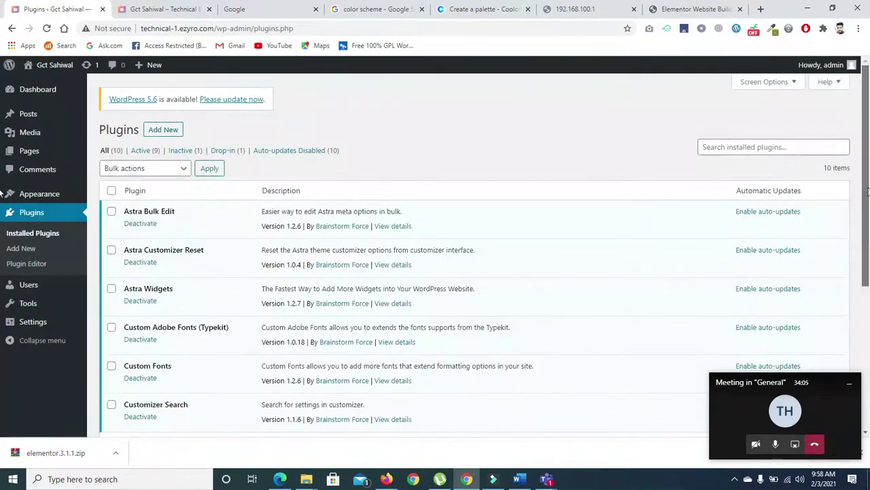
pyautogui.moveTo(868, 192); pyautogui.dragTo(868, 334)
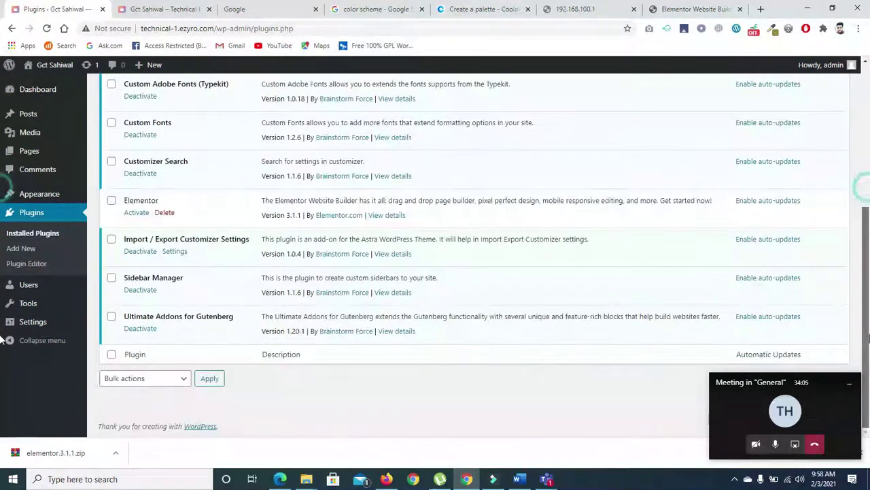
pyautogui.click(133, 215)
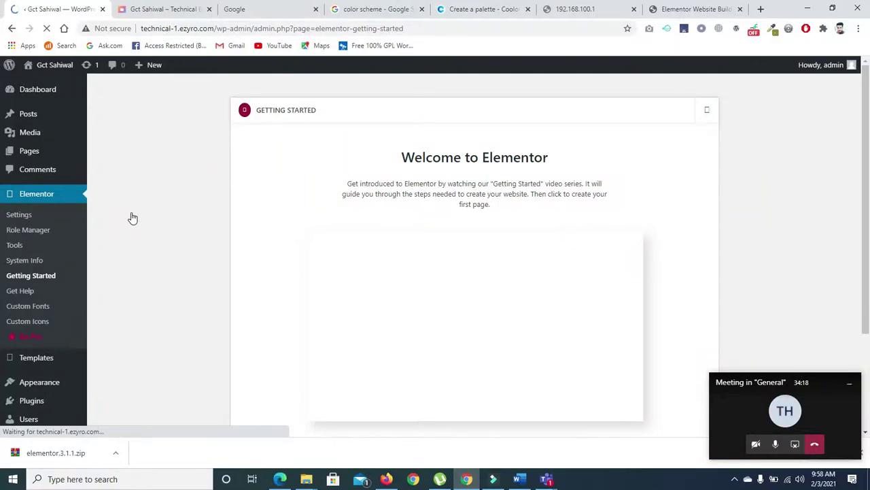
# - Look through Elementor's Getting Started page and skip it to return to the dashboard
pyautogui.scroll(-2, 866, 312)
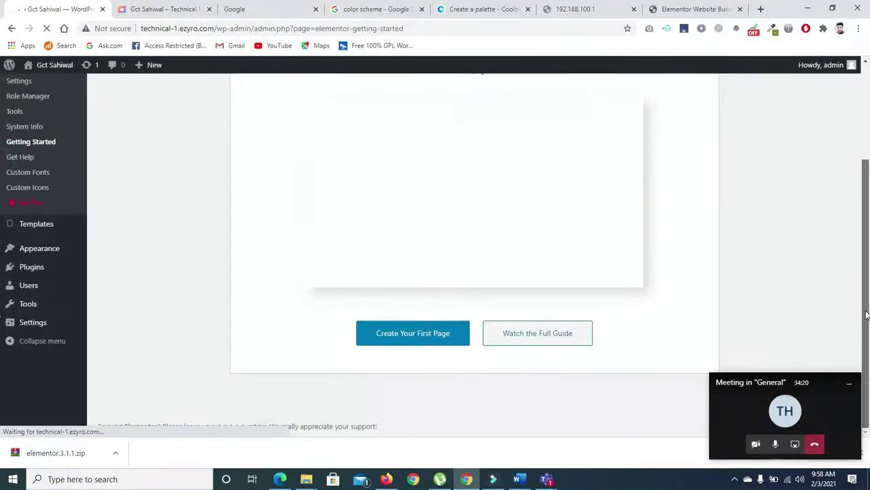
pyautogui.moveTo(867, 315); pyautogui.dragTo(865, 212)
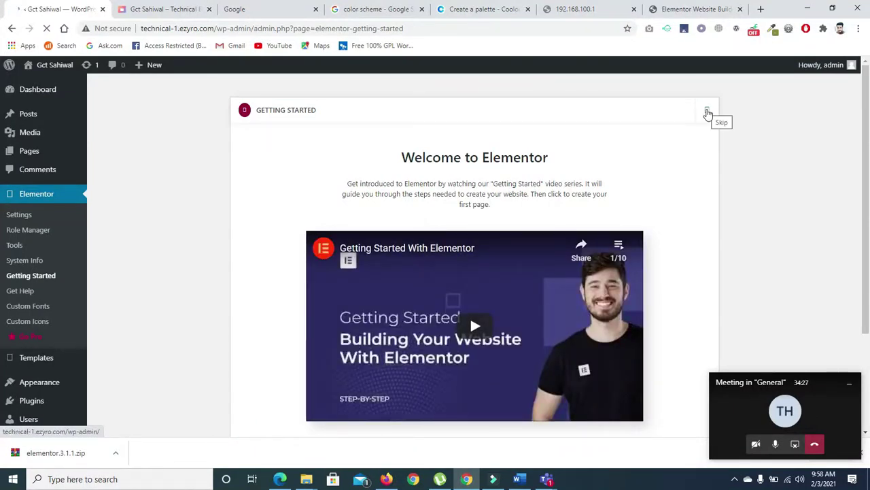
pyautogui.click(707, 113)
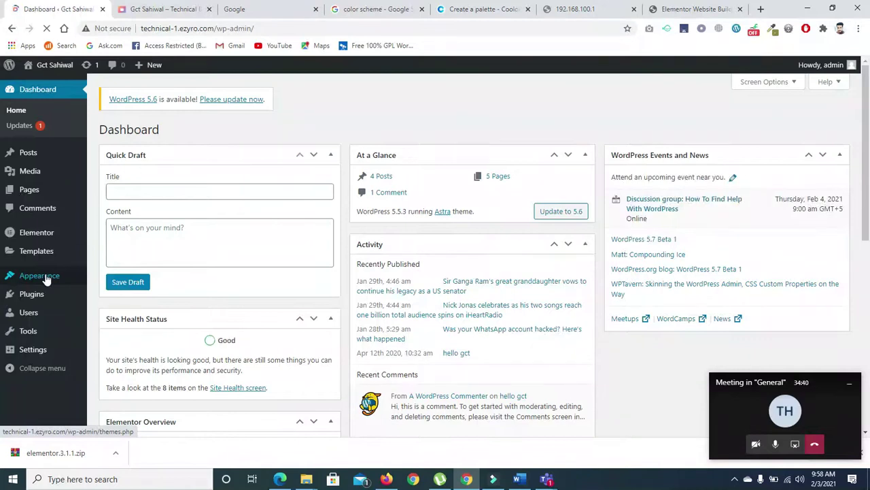
# - Open the site's Reading settings to check which page is used as the homepage
pyautogui.moveTo(44, 255)
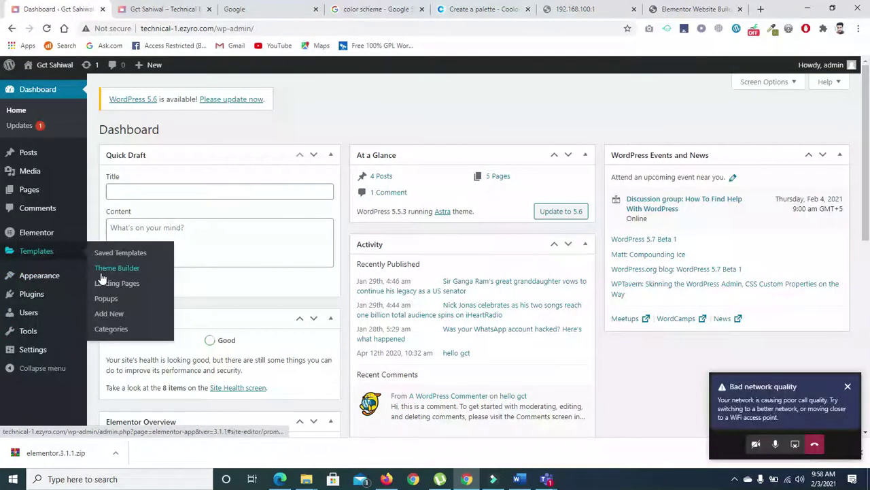
pyautogui.moveTo(59, 277)
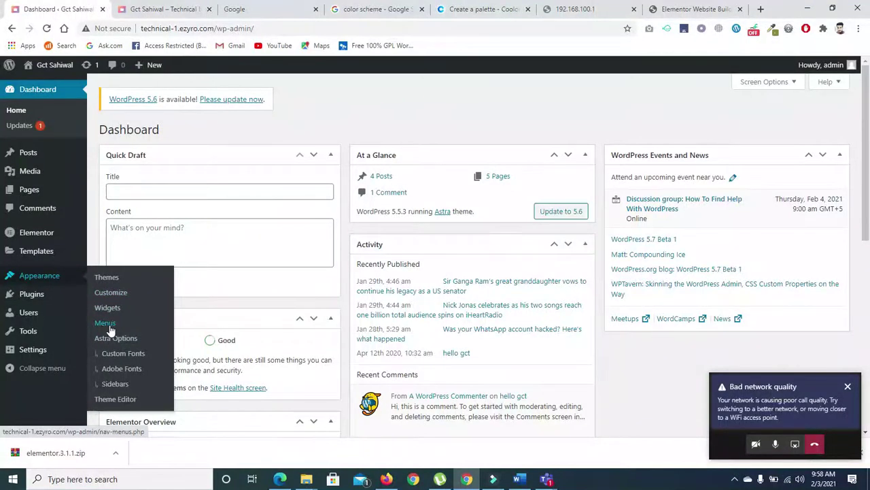
pyautogui.moveTo(41, 350)
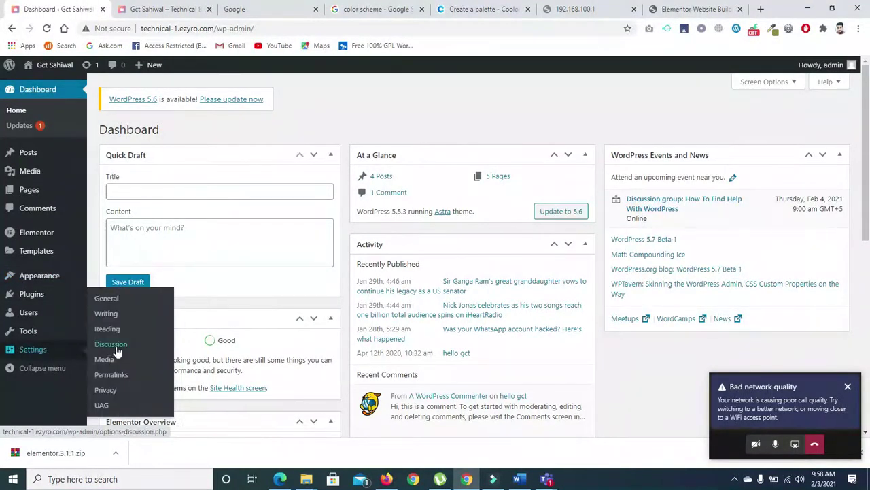
pyautogui.click(108, 329)
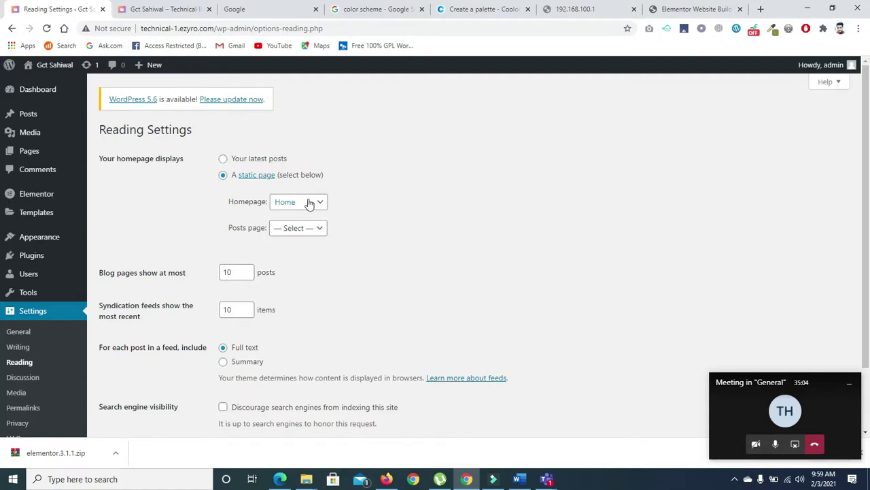
# - Open the Home front page for editing from the list of all pages
pyautogui.moveTo(51, 118)
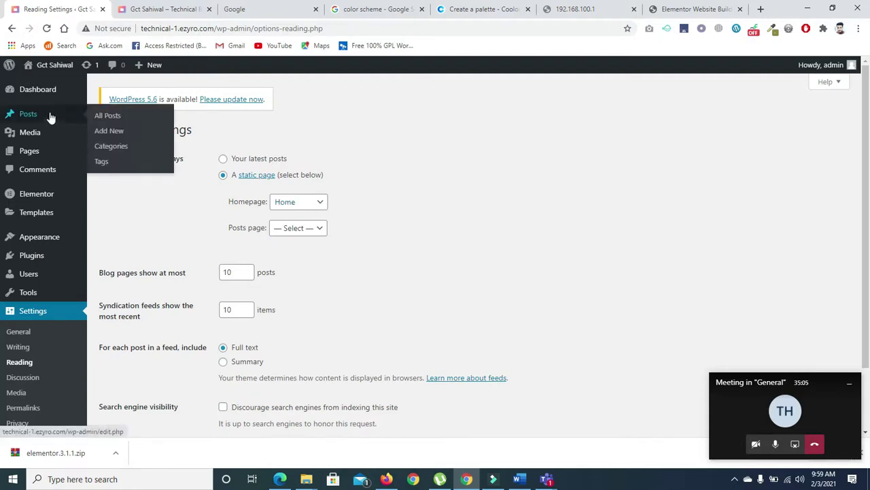
pyautogui.click(30, 152)
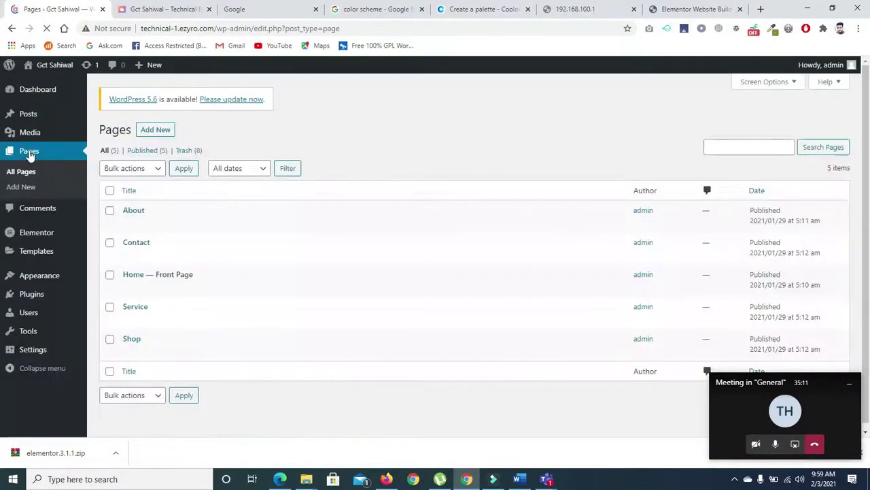
pyautogui.moveTo(144, 291)
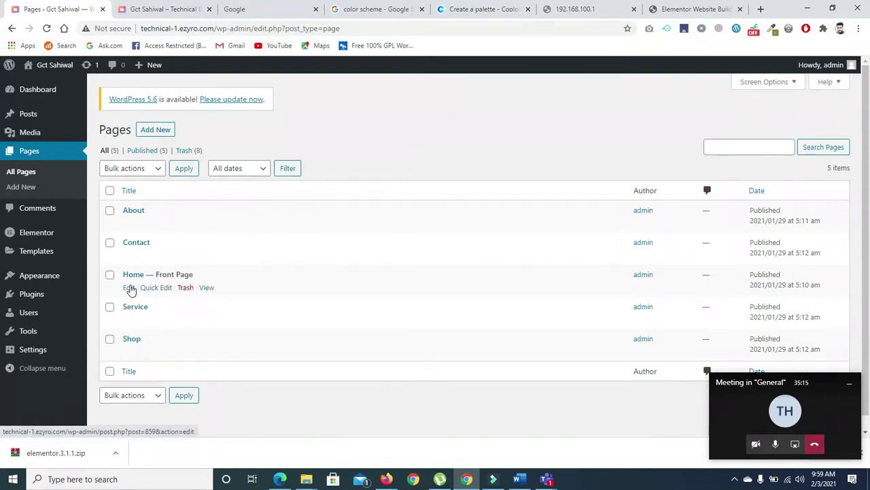
pyautogui.click(128, 288)
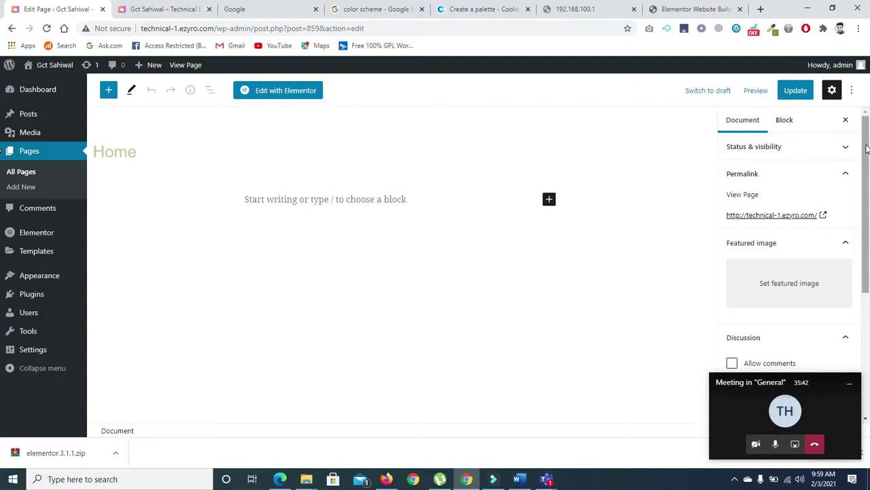
# - Move the meeting window off the page settings and set the Home page's Astra sidebar option to No Sidebar
pyautogui.moveTo(866, 148); pyautogui.dragTo(867, 212)
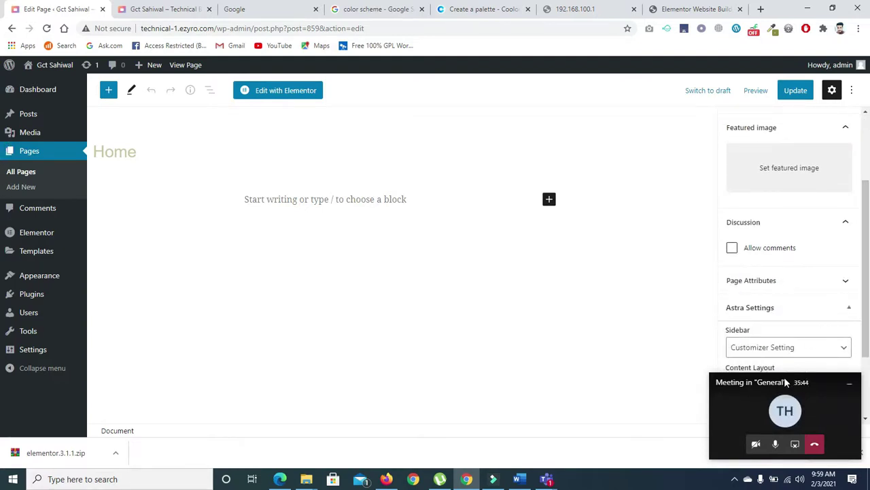
pyautogui.moveTo(787, 385); pyautogui.dragTo(789, 4)
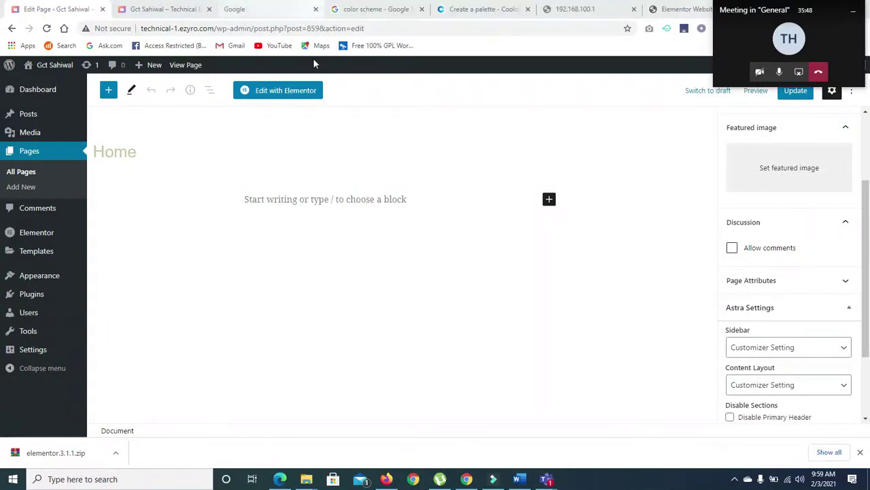
pyautogui.moveTo(869, 239); pyautogui.dragTo(869, 126)
pyautogui.moveTo(869, 159); pyautogui.dragTo(869, 292)
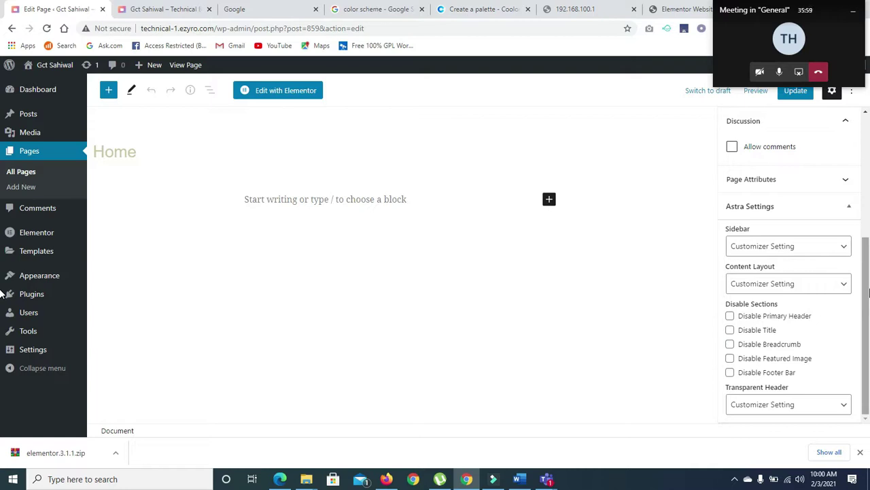
pyautogui.click(794, 250)
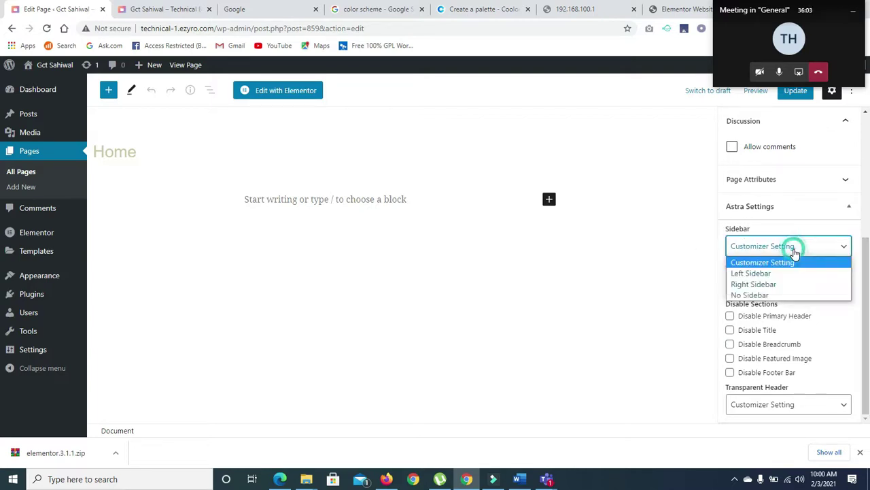
pyautogui.click(750, 297)
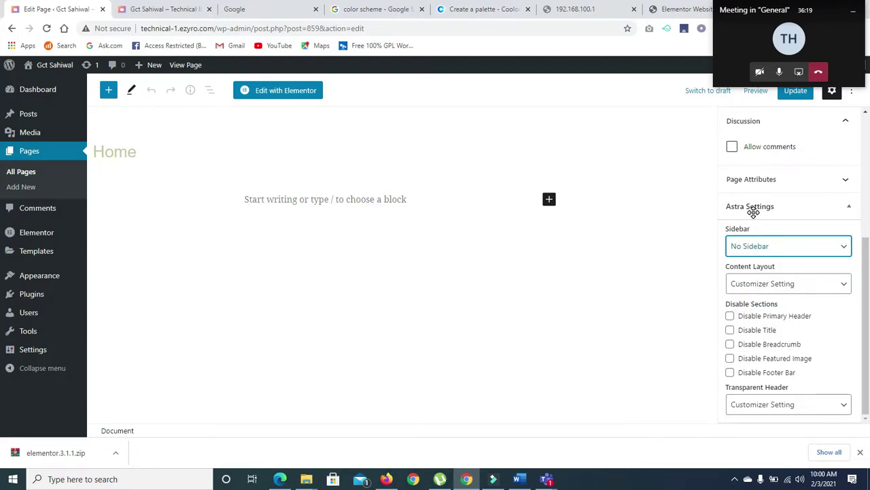
# - Review the Content Layout choices in the Home page's Astra settings and keep Customizer Setting
pyautogui.click(868, 270)
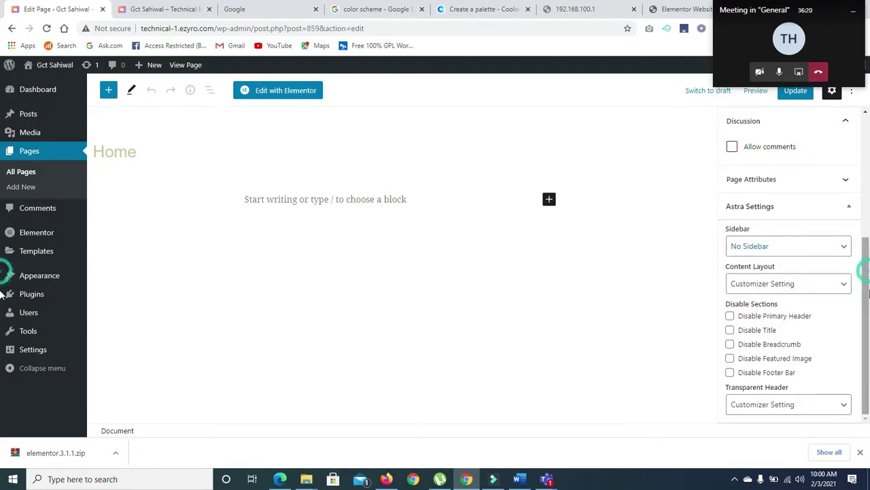
pyautogui.click(761, 282)
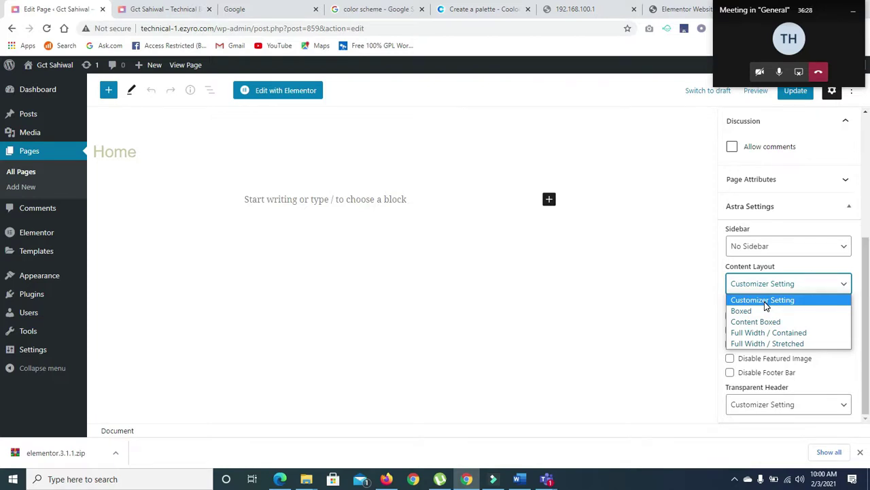
pyautogui.moveTo(31, 276)
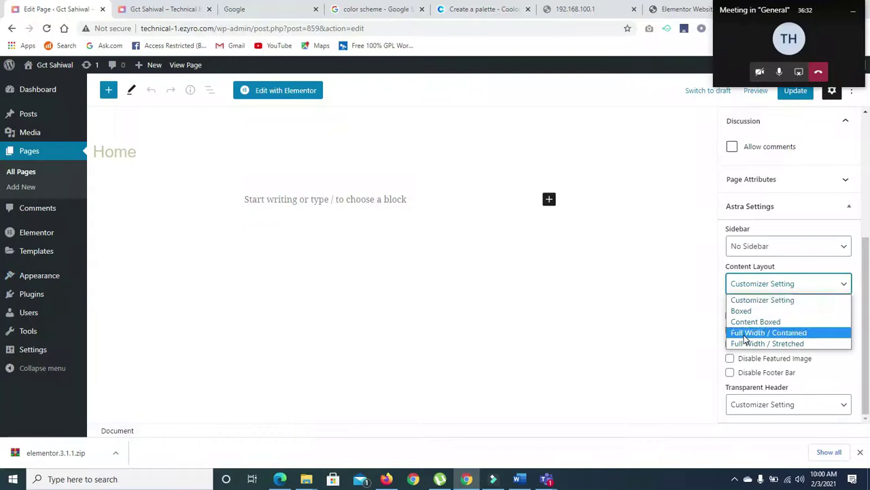
pyautogui.click(756, 304)
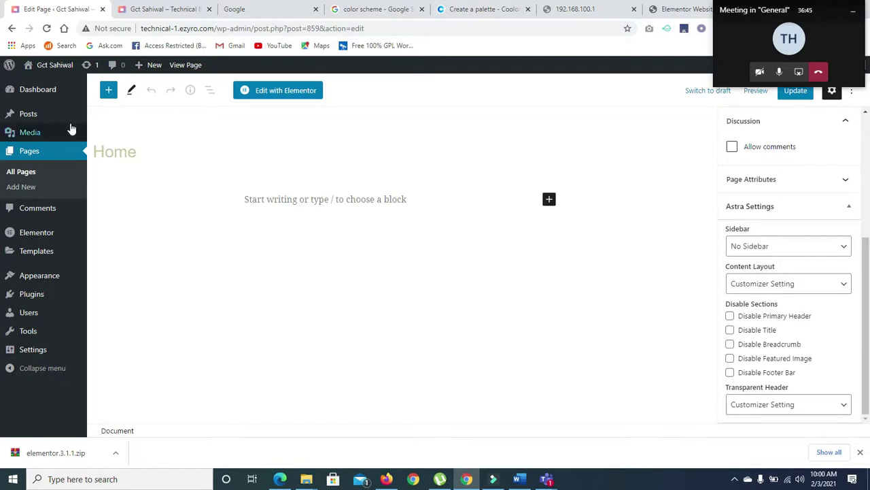
# - Highlight the Home page title and disable the title in the Astra settings
pyautogui.click(133, 150)
pyautogui.moveTo(133, 150); pyautogui.dragTo(94, 159)
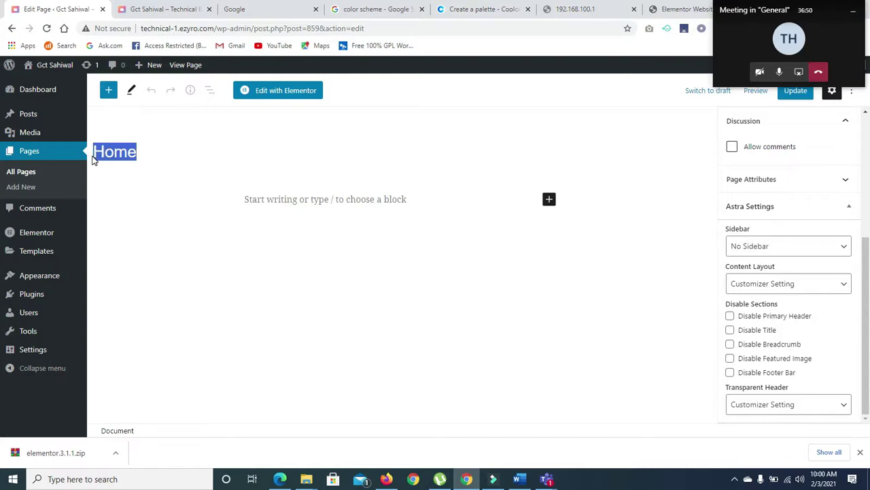
pyautogui.click(730, 330)
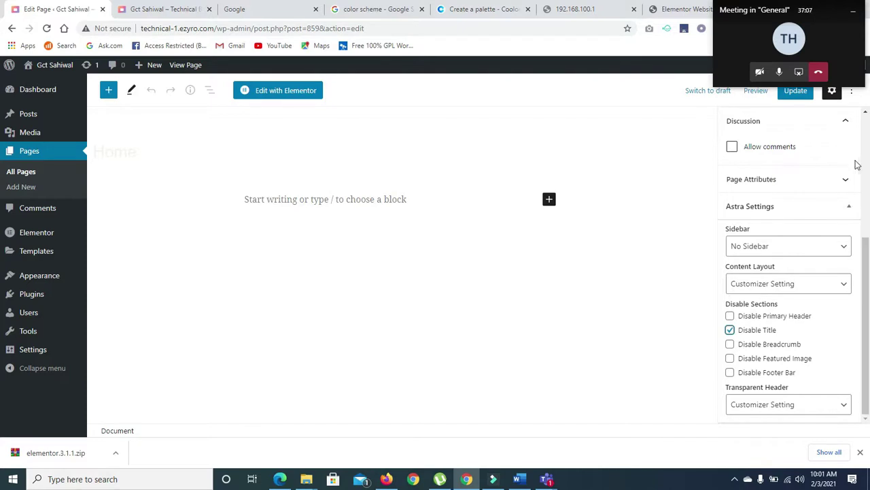
# - Set the Home page's template to Elementor Full Width in the page attributes
pyautogui.click(845, 181)
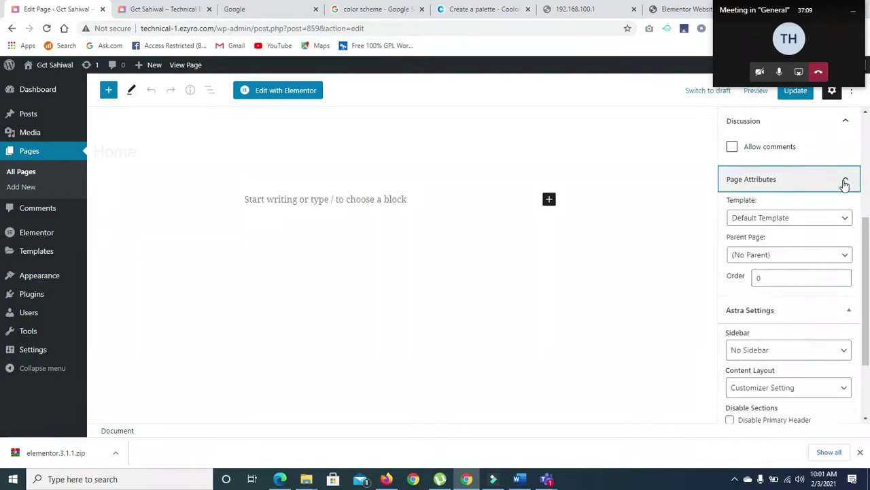
pyautogui.click(845, 181)
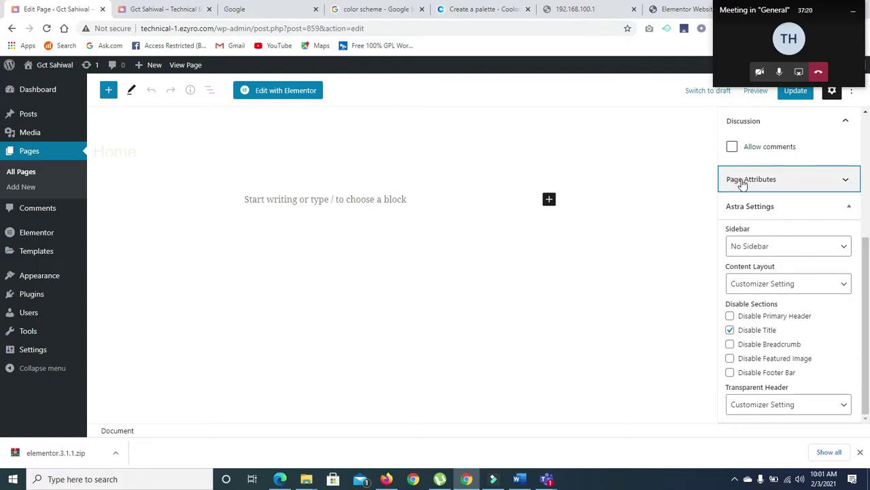
pyautogui.click(849, 181)
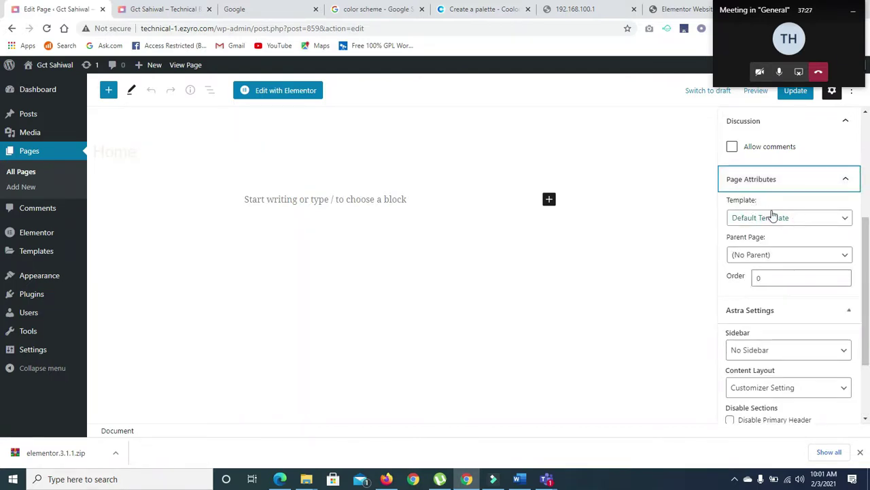
pyautogui.click(800, 219)
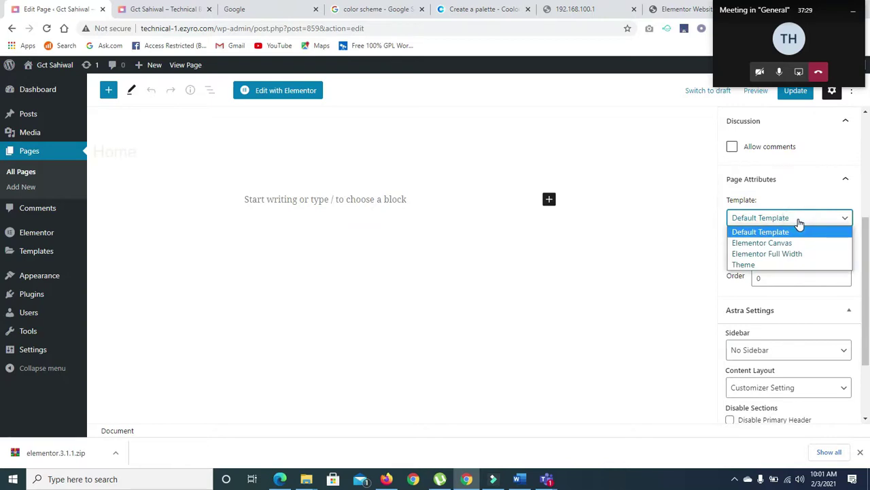
pyautogui.click(771, 256)
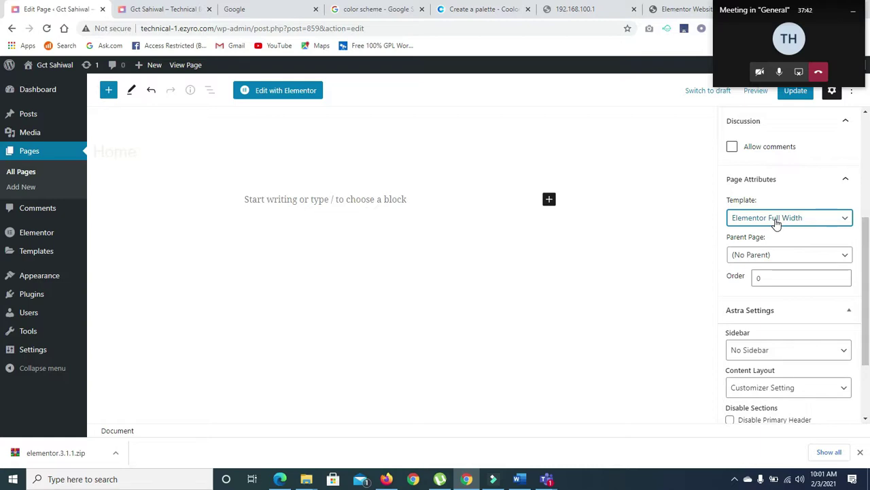
# - Mute the meeting microphone and unmute it again
pyautogui.click(779, 74)
pyautogui.click(779, 73)
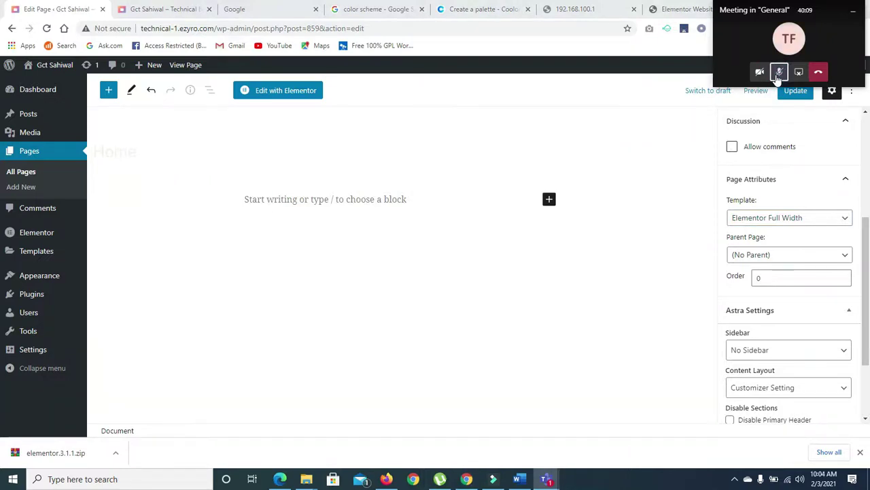
pyautogui.click(779, 74)
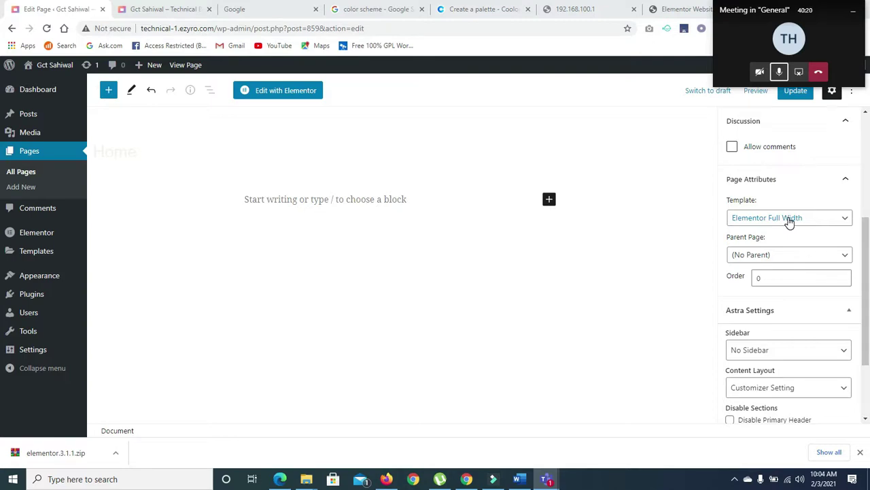
# - View the live Home page, dismiss the SURFE.BE notice on it, and return to the page editor
pyautogui.click(160, 9)
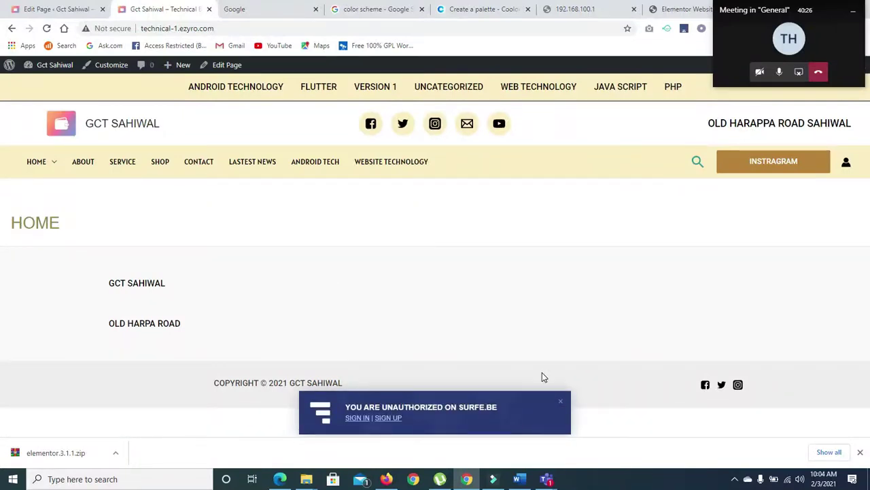
pyautogui.click(558, 404)
pyautogui.click(55, 9)
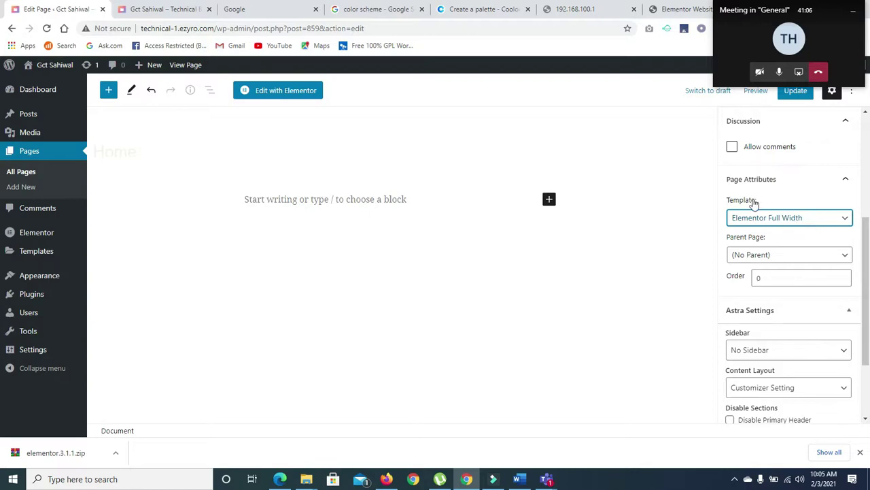
# - Keep Elementor Full Width as the Home page's template and move the meeting window clear of the page's update control
pyautogui.click(766, 222)
pyautogui.click(779, 254)
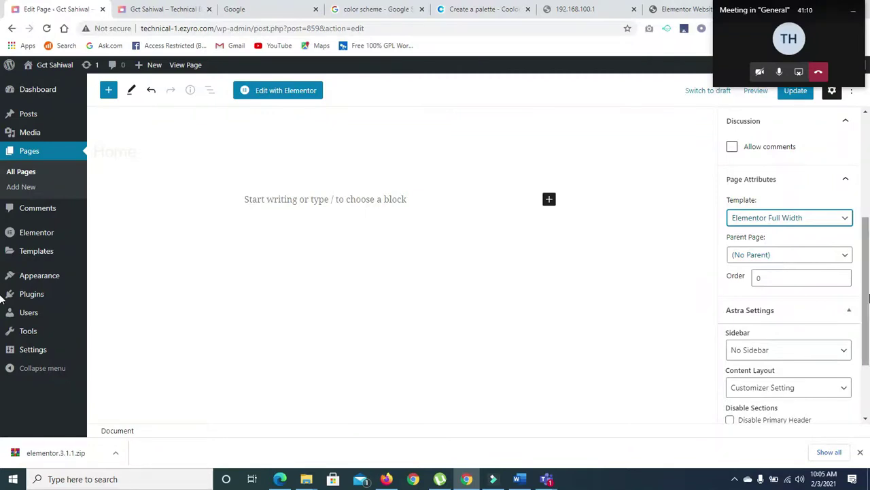
pyautogui.moveTo(868, 297)
pyautogui.mouseDown()
pyautogui.moveTo(868, 238)
pyautogui.moveTo(869, 285)
pyautogui.mouseUp()
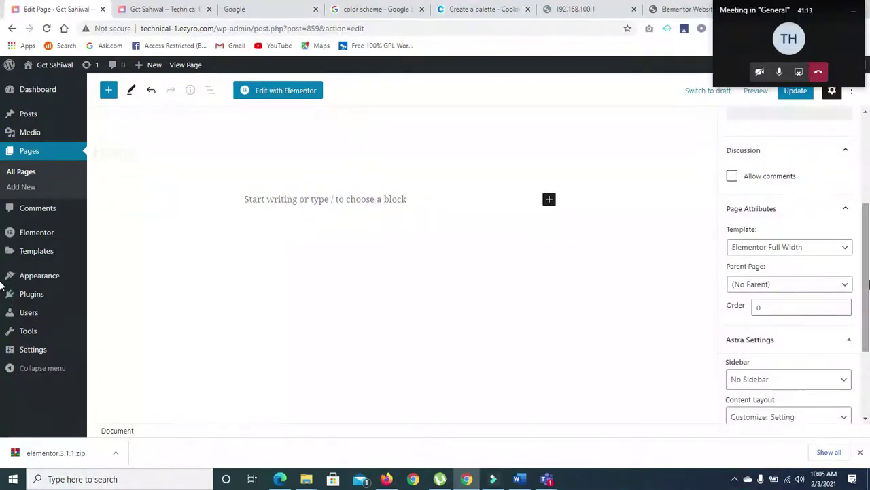
pyautogui.moveTo(756, 15); pyautogui.dragTo(759, 395)
pyautogui.moveTo(862, 297); pyautogui.dragTo(867, 331)
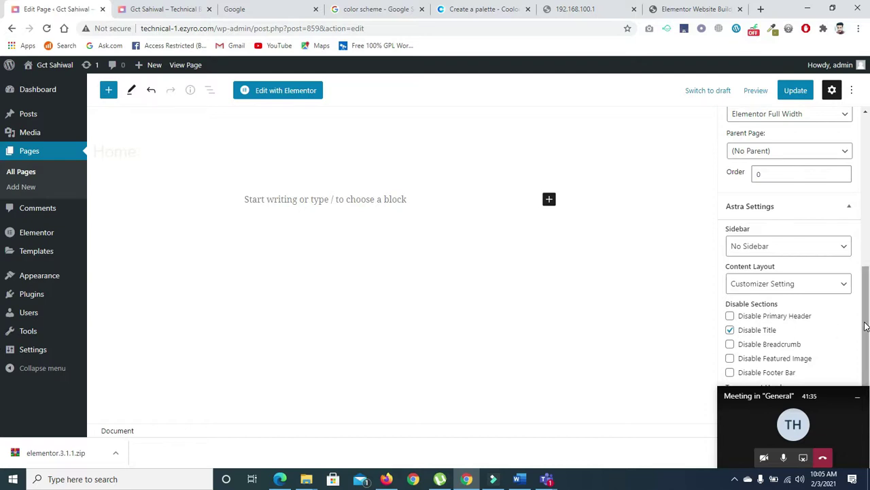
pyautogui.scroll(2, 865, 326)
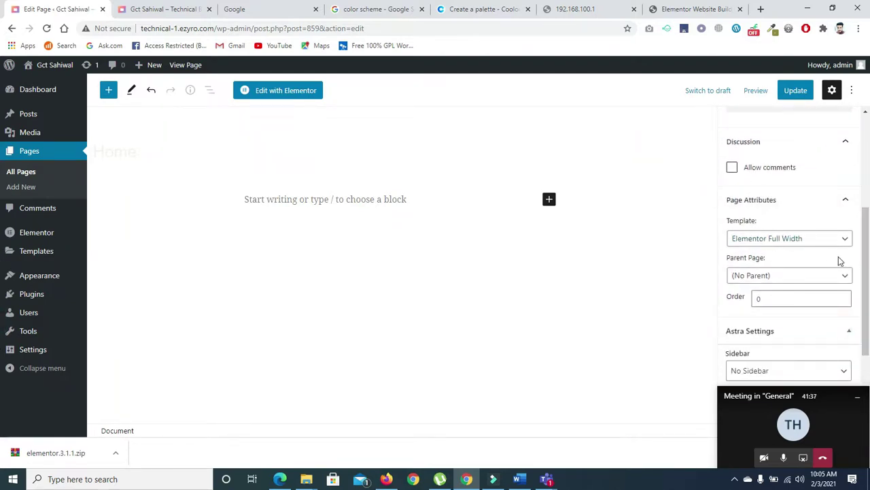
# - Update the Home page and open it for editing with Elementor
pyautogui.click(793, 90)
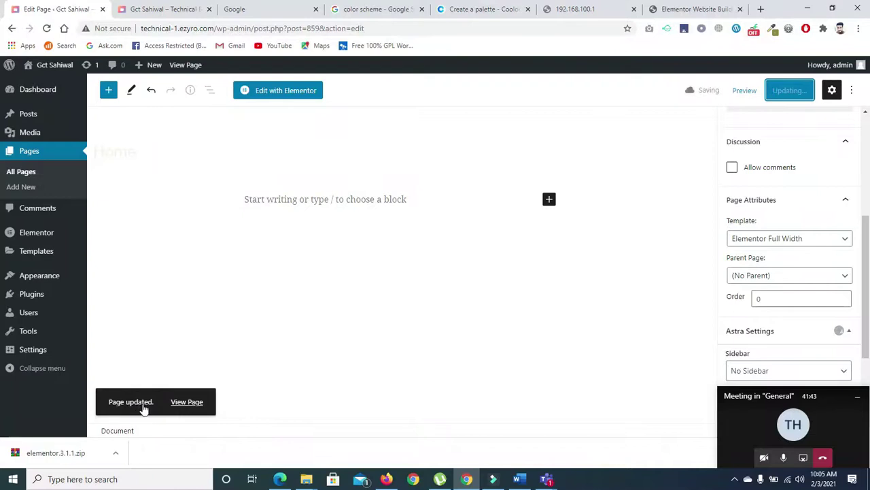
pyautogui.click(276, 92)
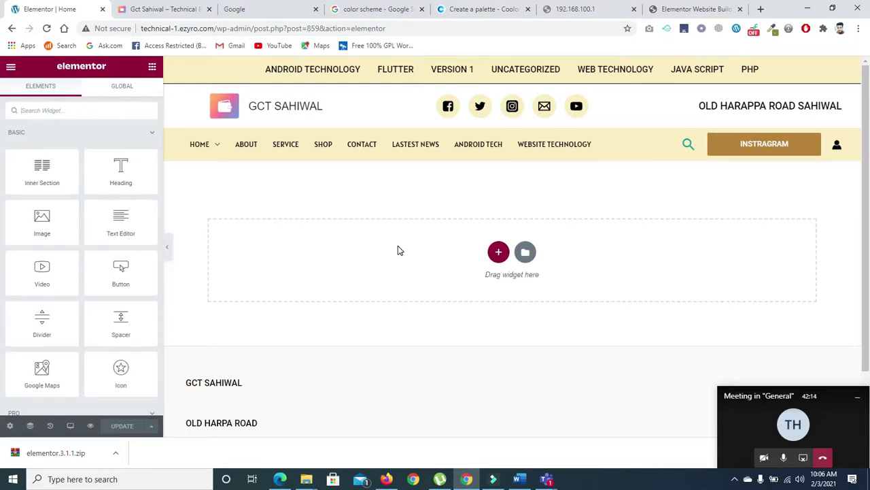
# - Leave Elementor, look at the Home page in the WordPress editor, and reopen it with Elementor from the list of all pages
pyautogui.click(12, 29)
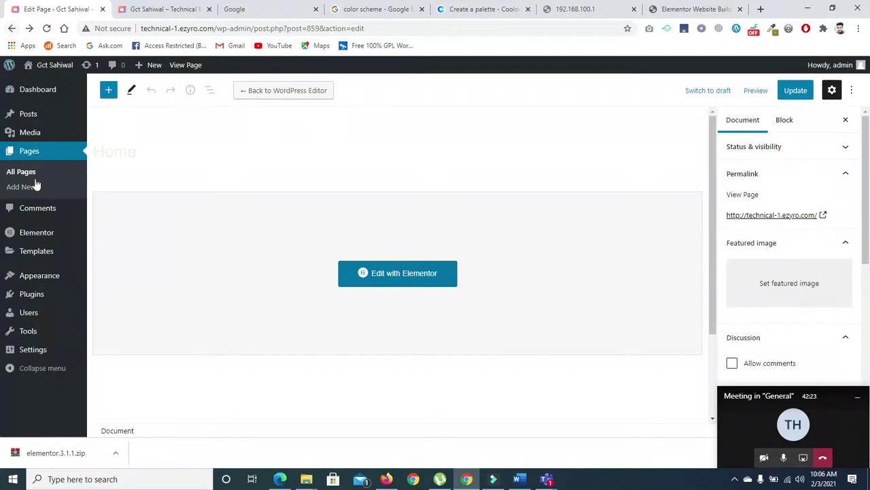
pyautogui.click(30, 156)
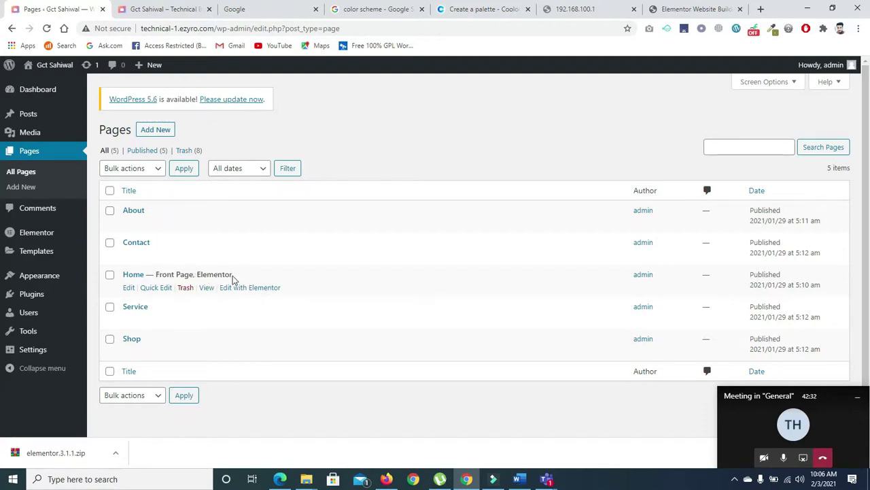
pyautogui.click(129, 290)
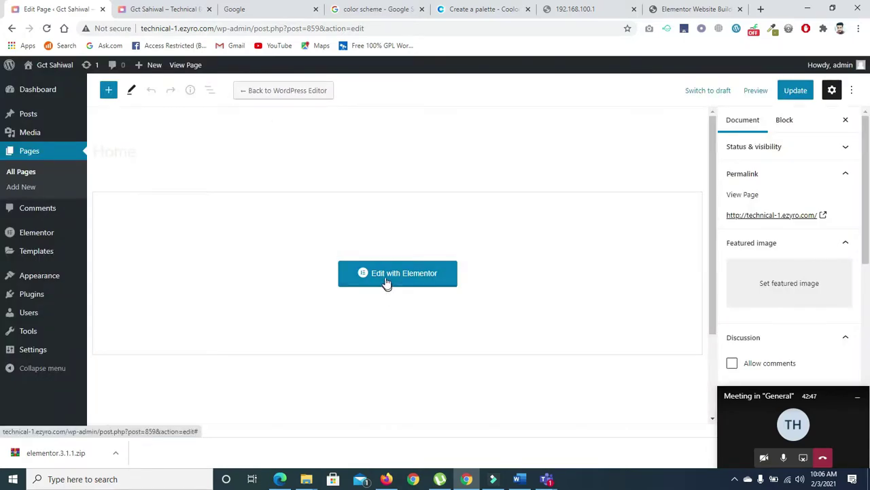
pyautogui.click(25, 153)
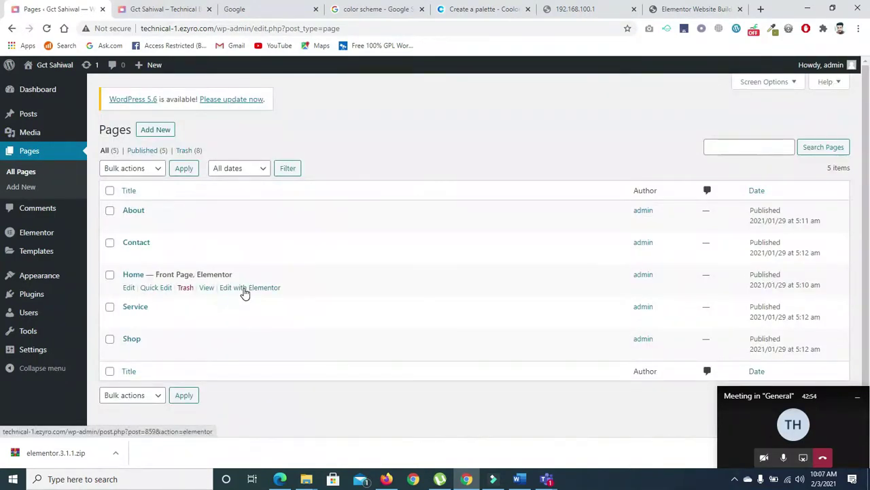
pyautogui.click(245, 287)
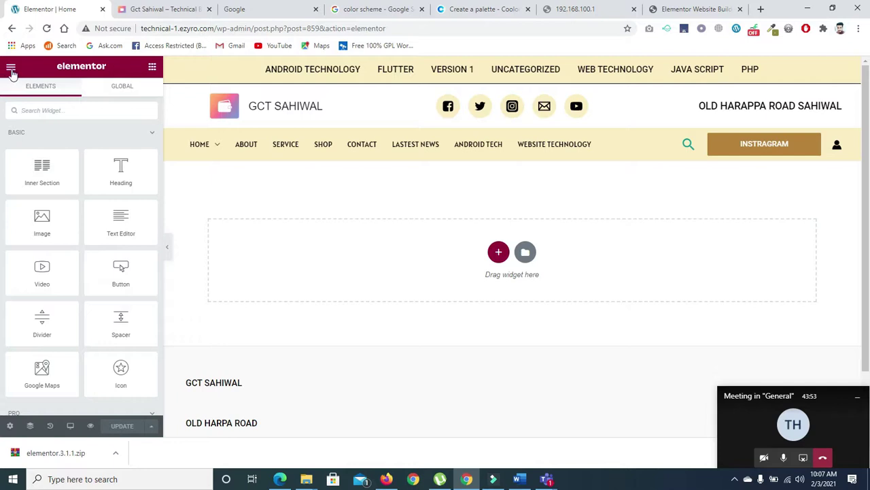
# - Open the Global Colors in Elementor's site settings
pyautogui.click(11, 68)
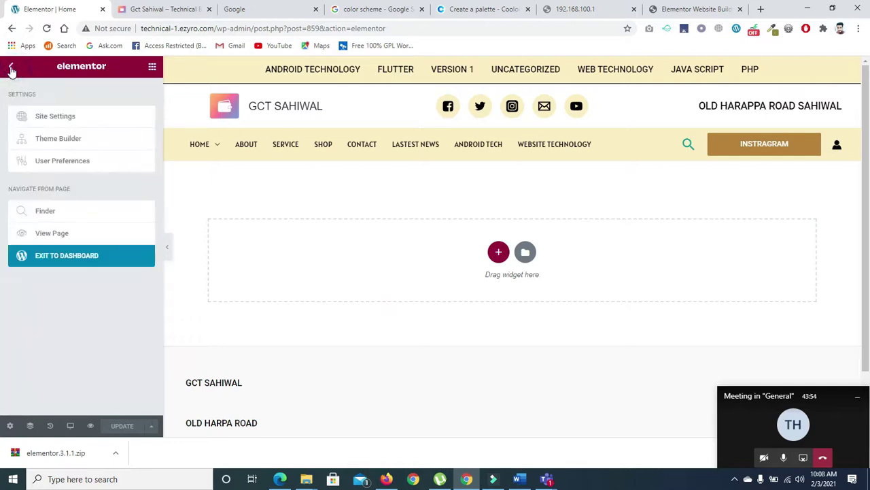
pyautogui.click(64, 117)
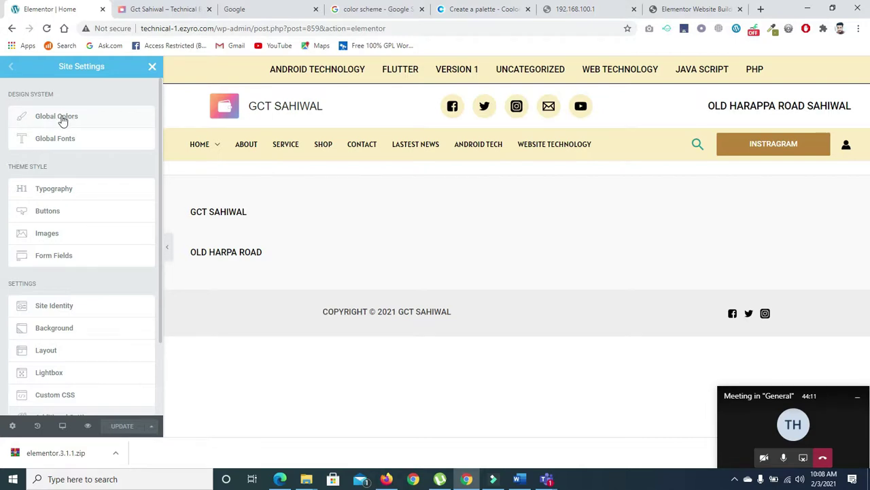
pyautogui.click(54, 121)
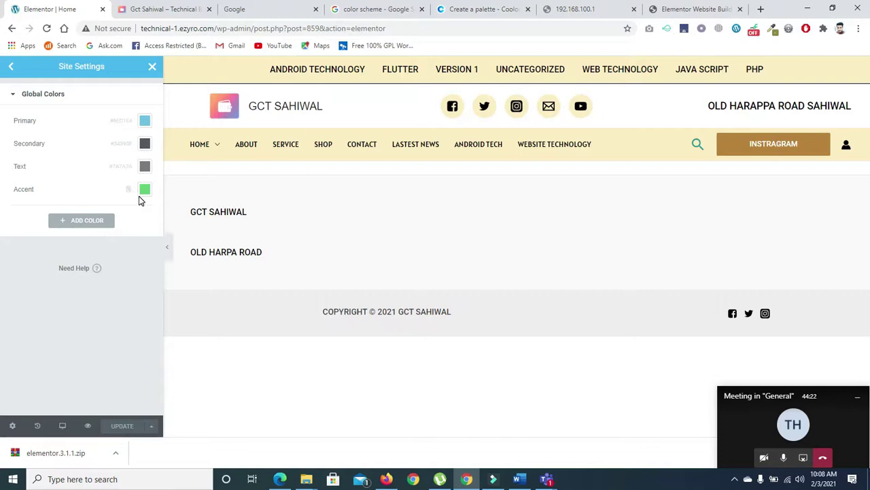
# - Set the Primary global color to E07A5F, copied from the Terra Cotta swatch of the open Coolors palette
pyautogui.click(145, 122)
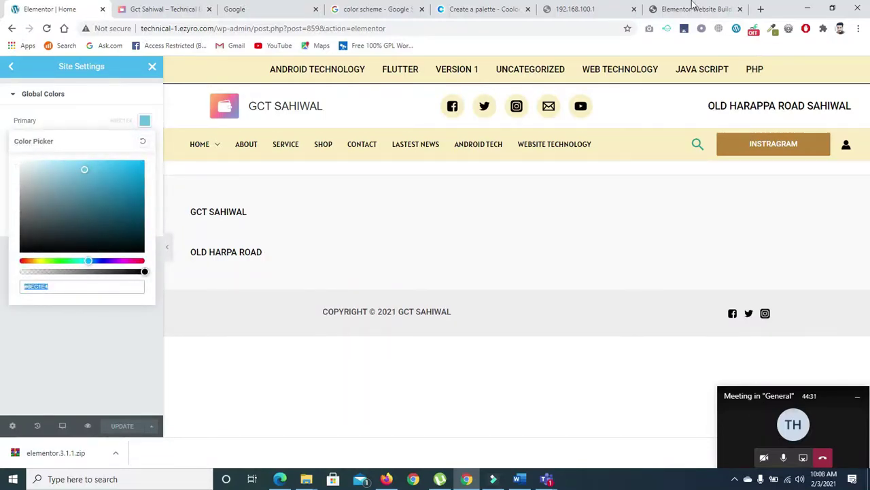
pyautogui.moveTo(531, 10)
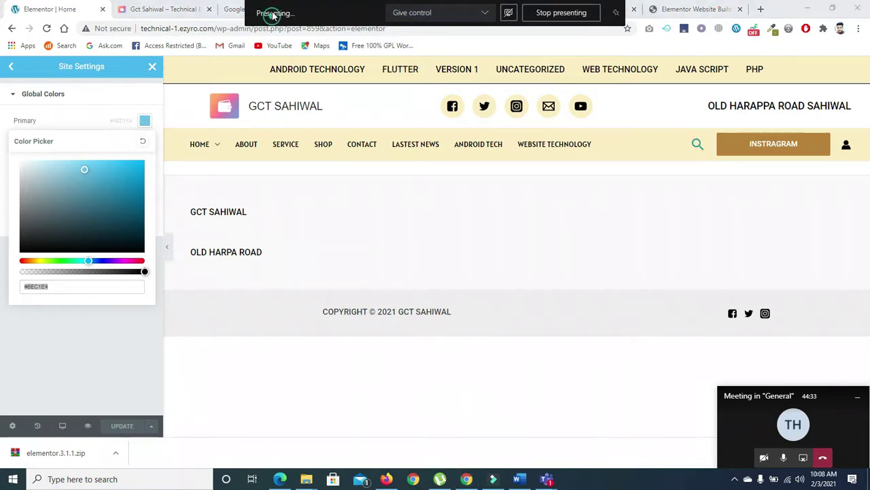
pyautogui.click(476, 9)
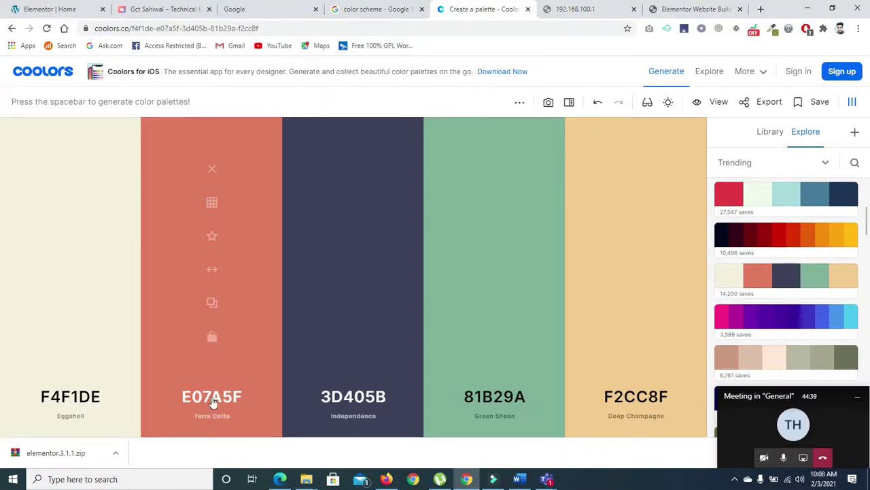
pyautogui.click(212, 301)
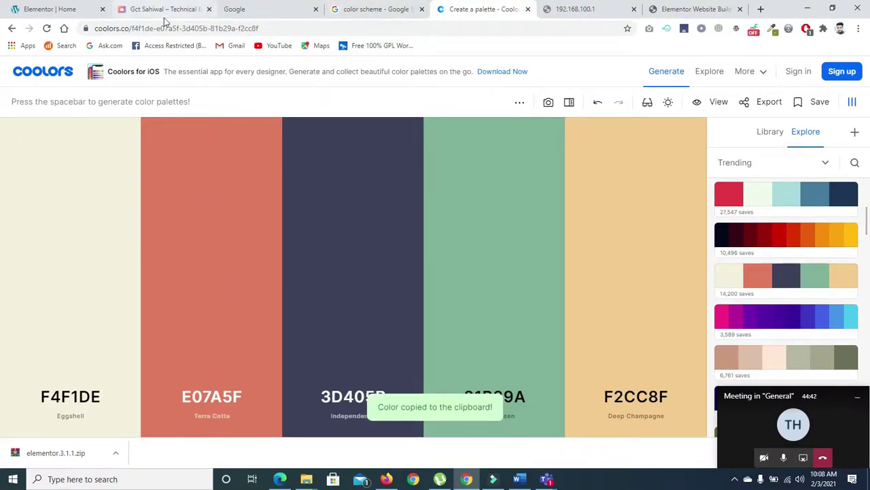
pyautogui.click(19, 10)
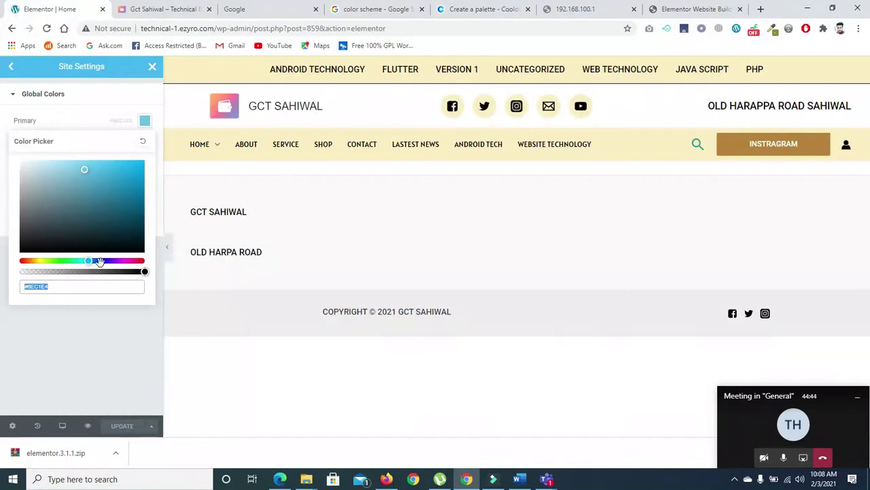
pyautogui.hotkey('ctrl', 'v')
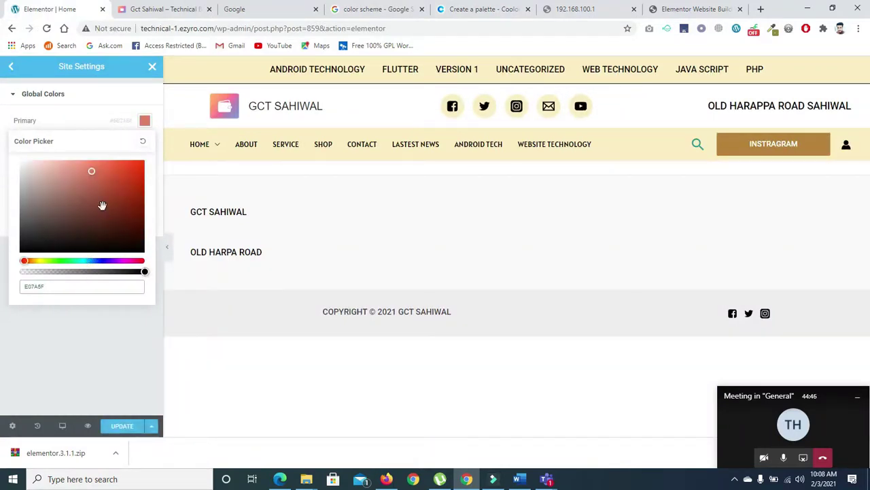
pyautogui.click(89, 103)
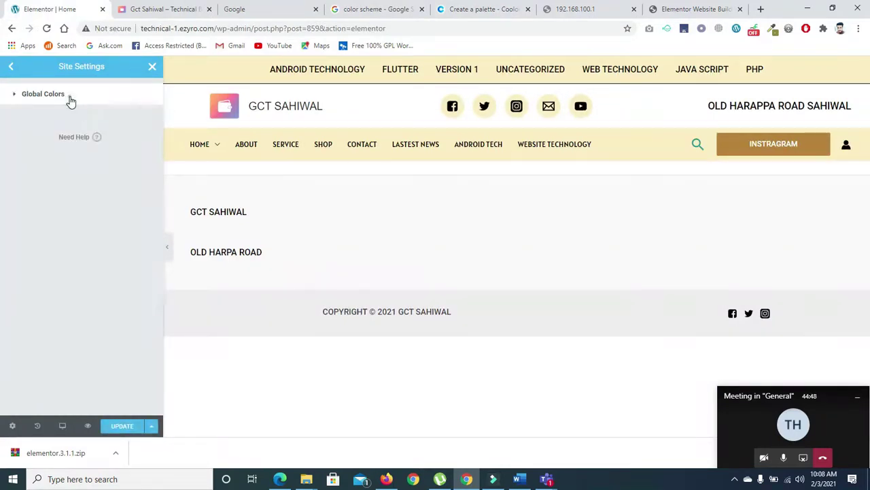
pyautogui.click(70, 101)
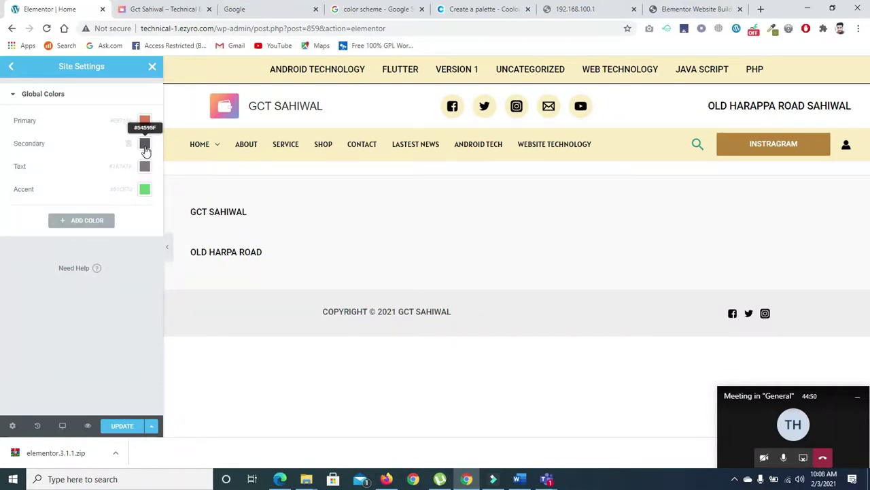
# - Set the Secondary global color to 3D405B, copied from the Independence swatch of the open Coolors palette
pyautogui.click(145, 145)
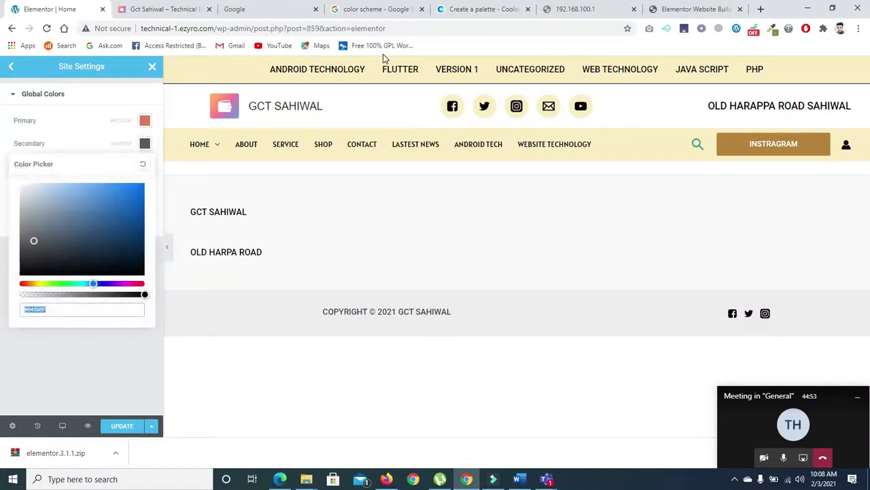
pyautogui.click(486, 9)
pyautogui.moveTo(369, 395)
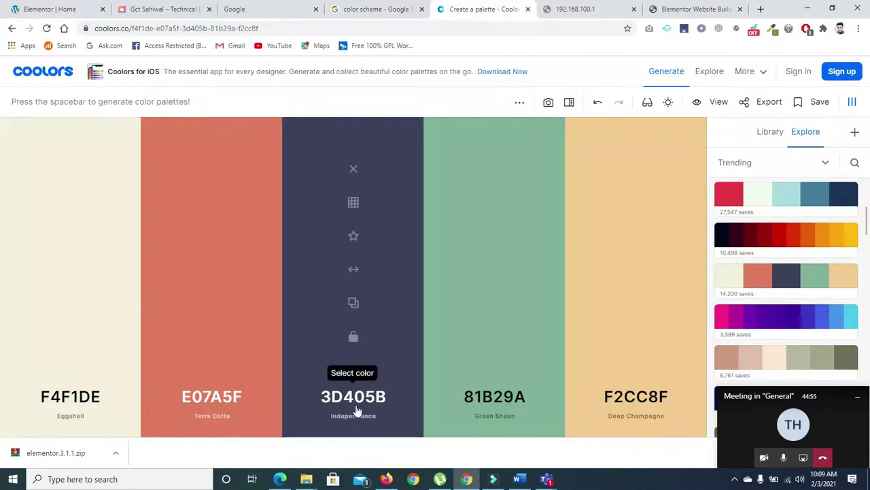
pyautogui.click(353, 304)
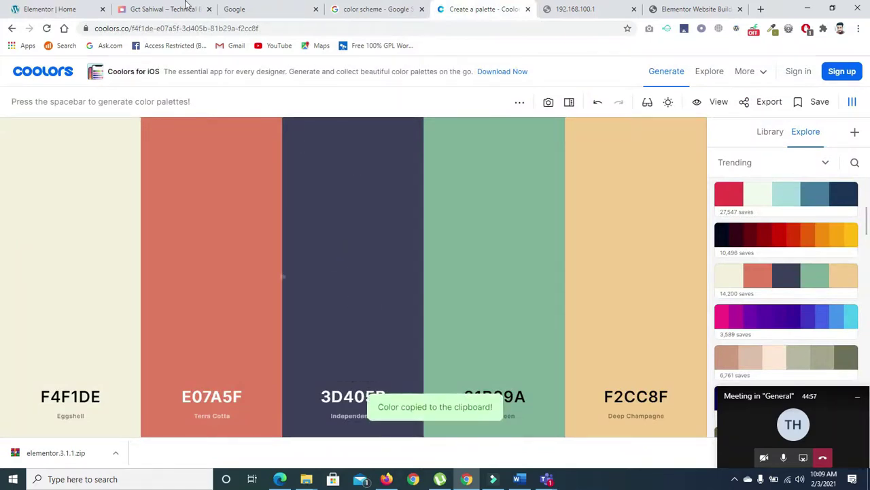
pyautogui.click(56, 6)
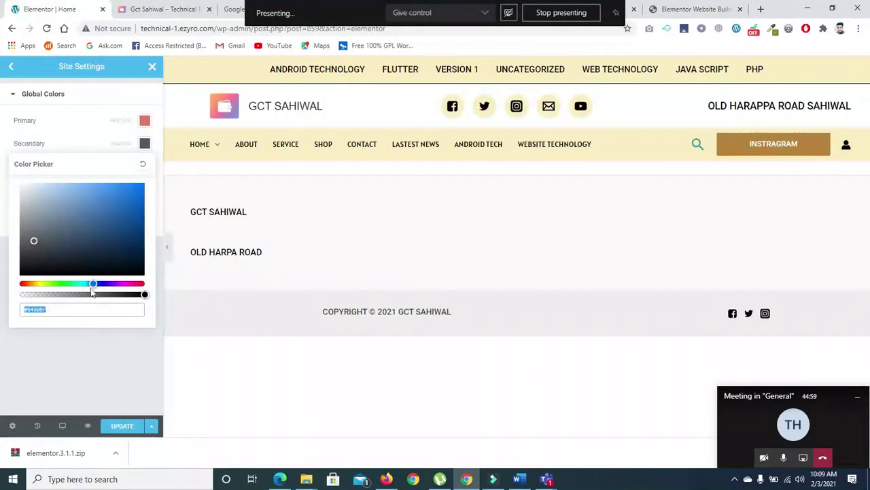
pyautogui.hotkey('ctrl', 'v')
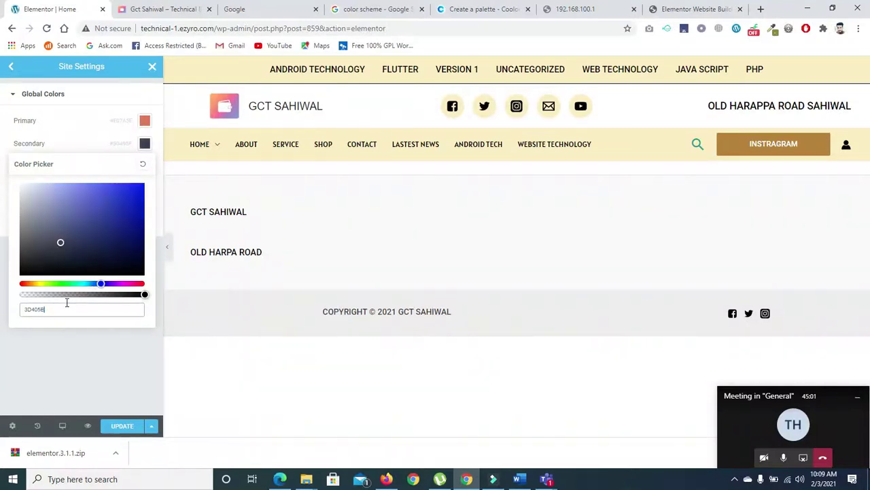
pyautogui.click(145, 146)
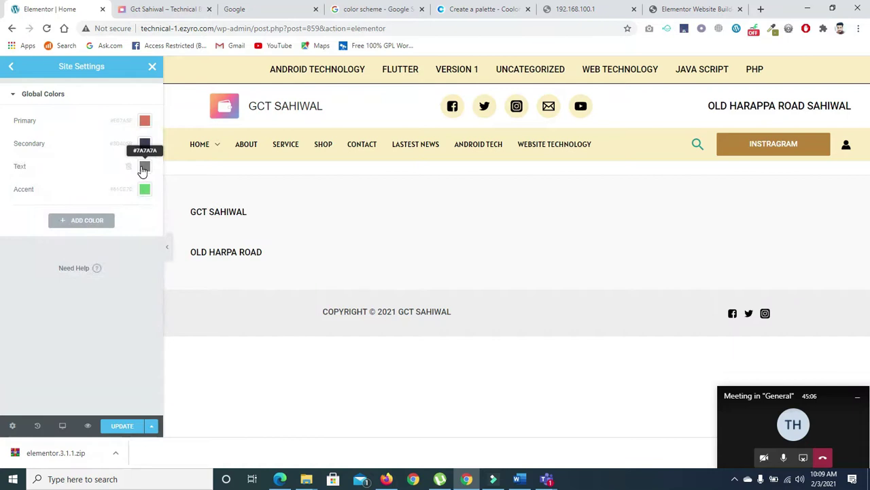
# - Set the Text global color to white (#FFFFFF) and the Accent global color to black (#000000)
pyautogui.click(143, 167)
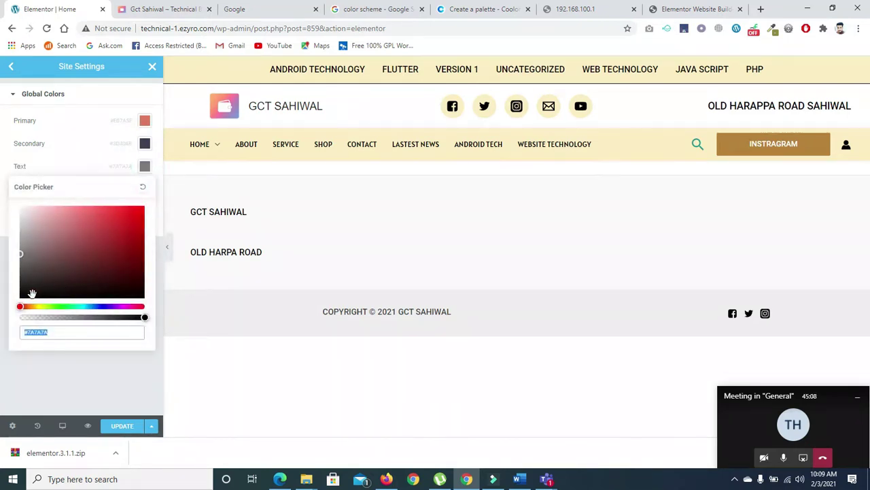
pyautogui.moveTo(22, 255); pyautogui.dragTo(18, 194)
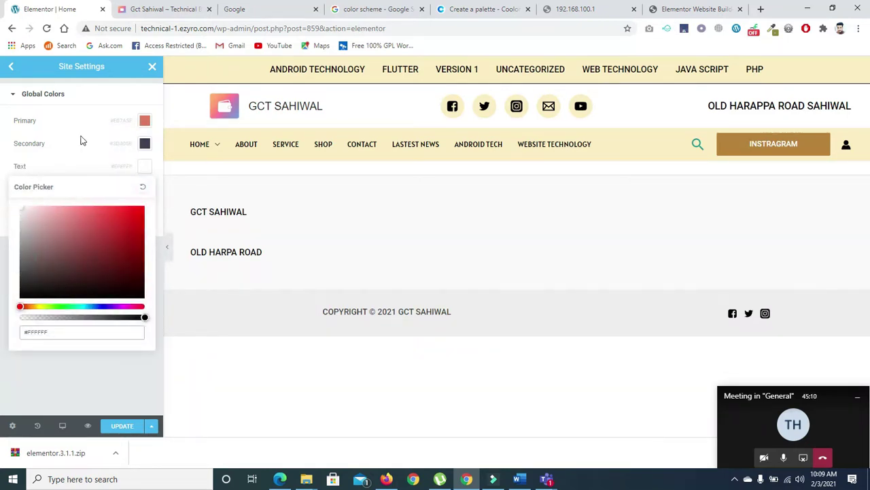
pyautogui.click(146, 168)
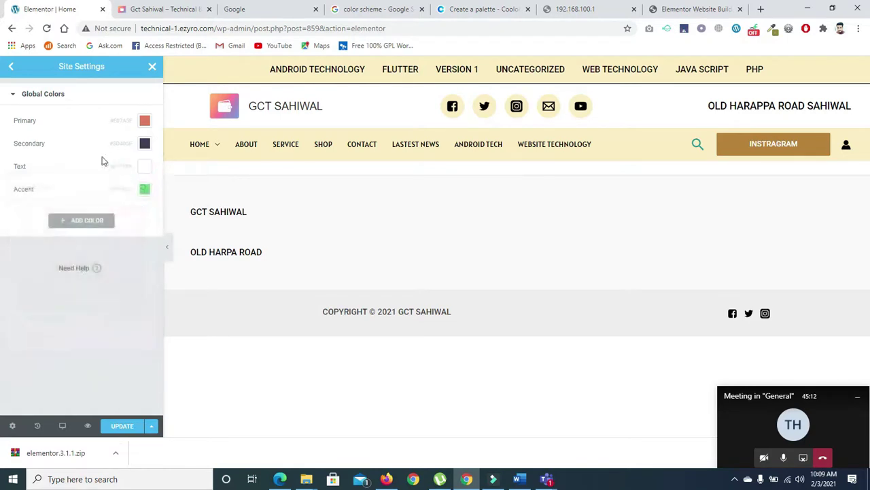
pyautogui.click(144, 191)
pyautogui.moveTo(85, 248)
pyautogui.mouseDown()
pyautogui.moveTo(37, 286)
pyautogui.moveTo(0, 347)
pyautogui.mouseUp()
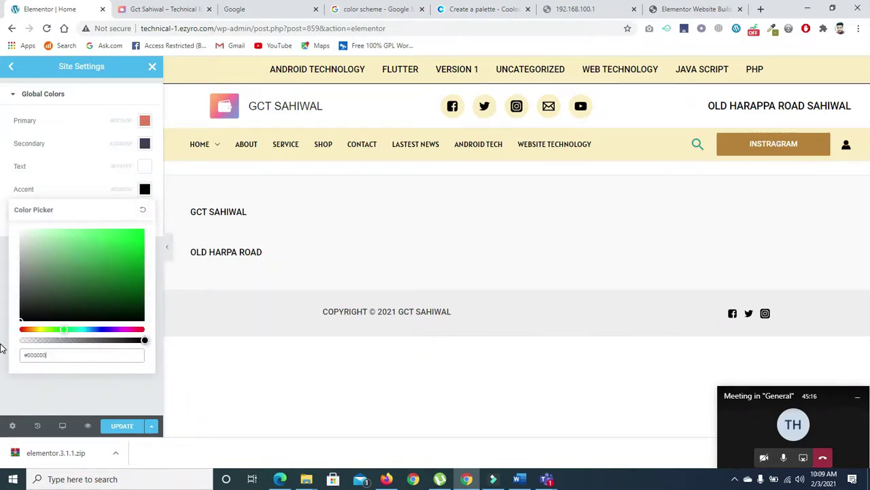
pyautogui.click(144, 189)
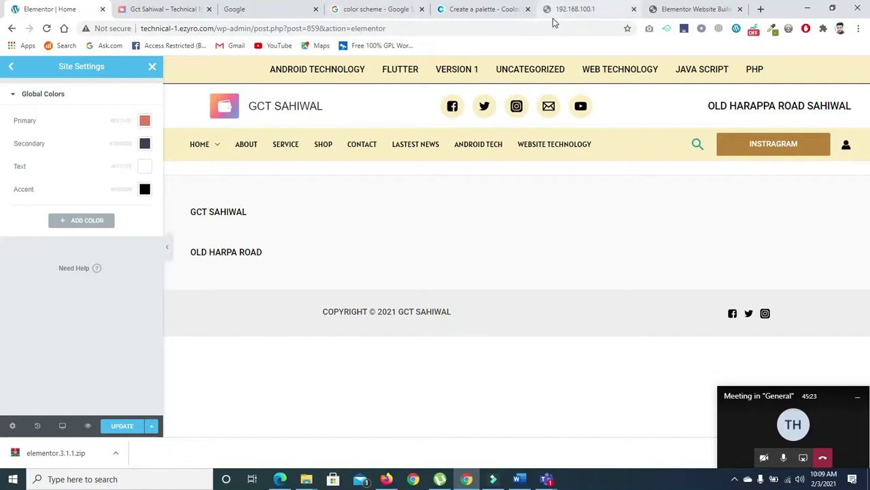
# - Set the Secondary global color to 81B29A, copied from the Green Sheen swatch of the Coolors palette
pyautogui.click(484, 10)
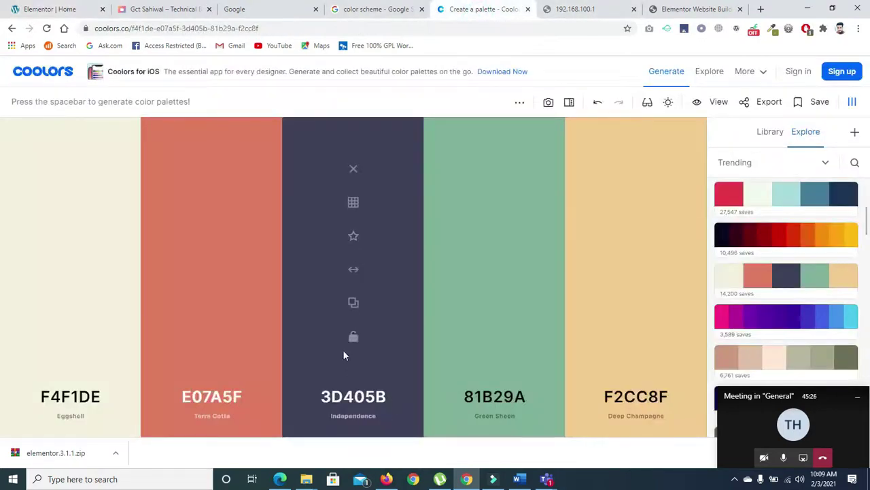
pyautogui.click(494, 302)
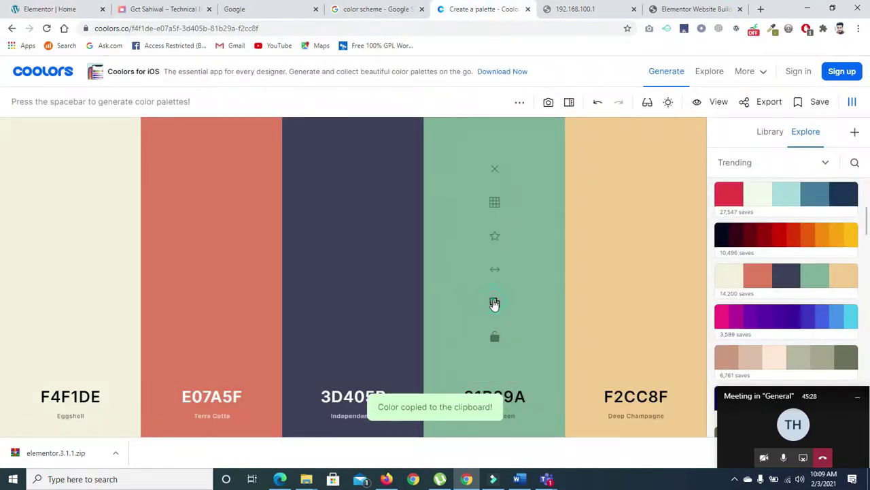
pyautogui.click(52, 14)
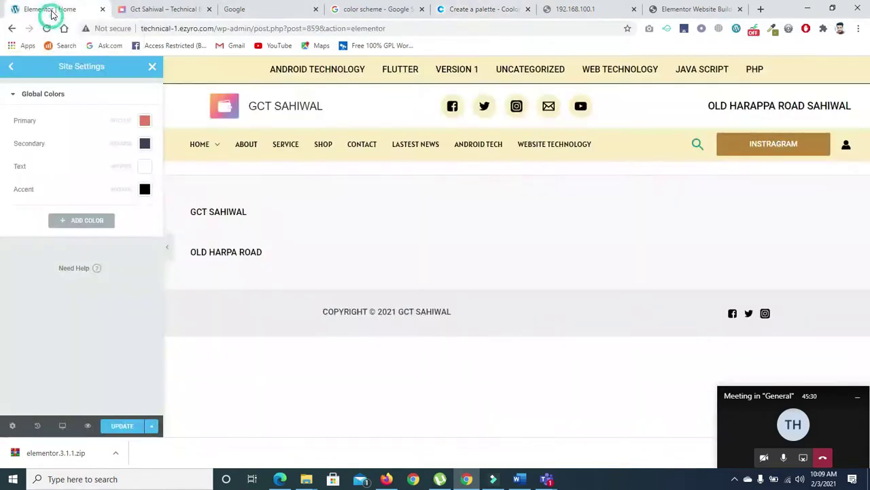
pyautogui.click(144, 143)
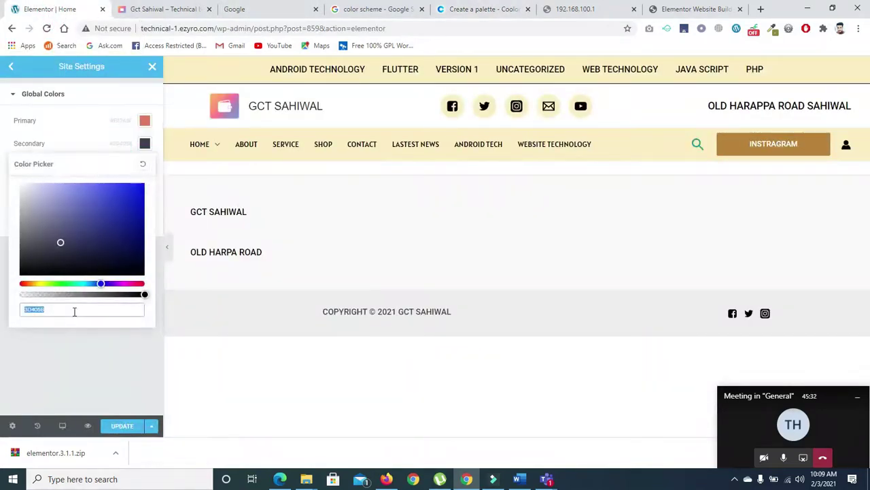
pyautogui.hotkey('ctrl', 'v')
pyautogui.click(144, 143)
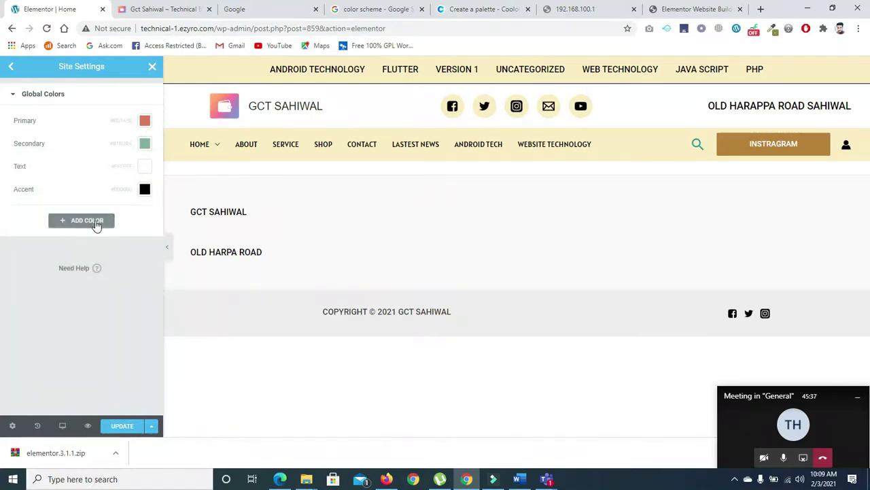
# - Add a new global color and set it to F2CC8F, copied from the Deep Champagne swatch of the Coolors palette
pyautogui.click(80, 221)
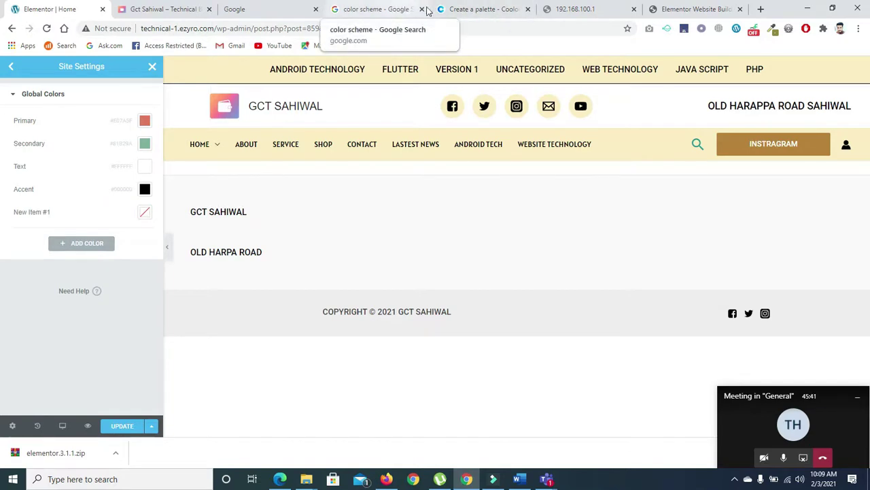
pyautogui.click(452, 10)
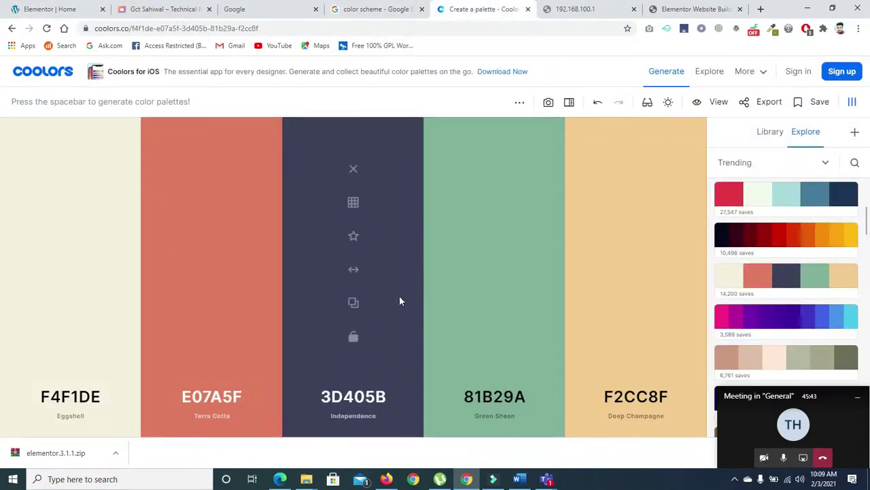
pyautogui.click(635, 301)
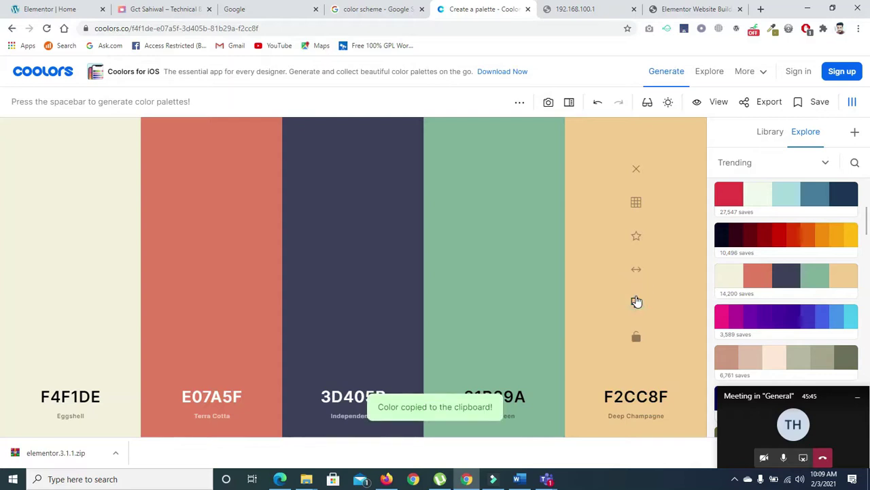
pyautogui.click(37, 12)
pyautogui.click(142, 212)
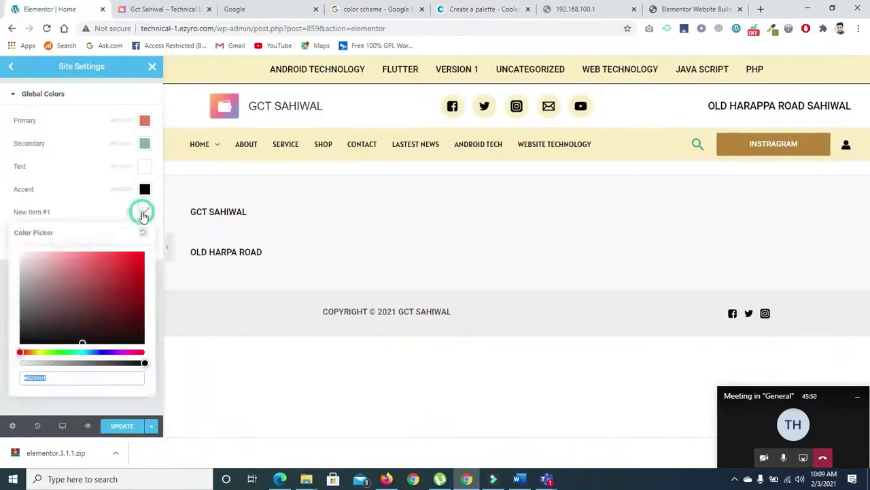
pyautogui.hotkey('ctrl', 'v')
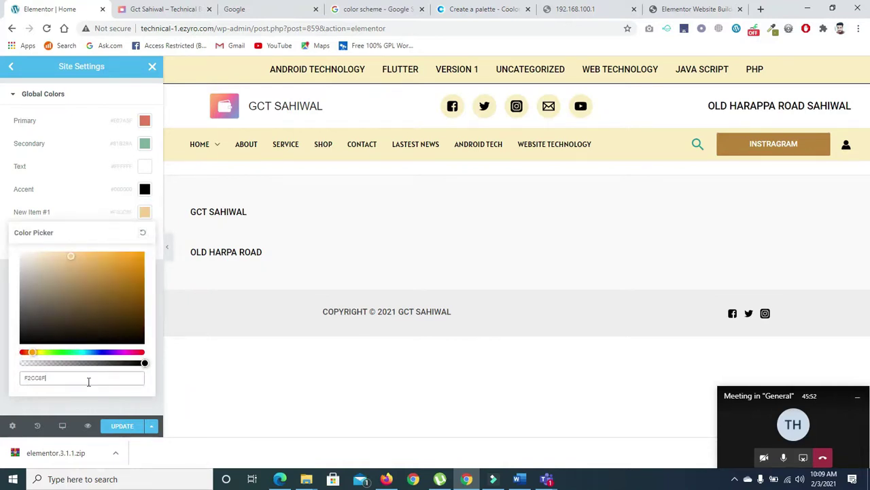
pyautogui.click(144, 214)
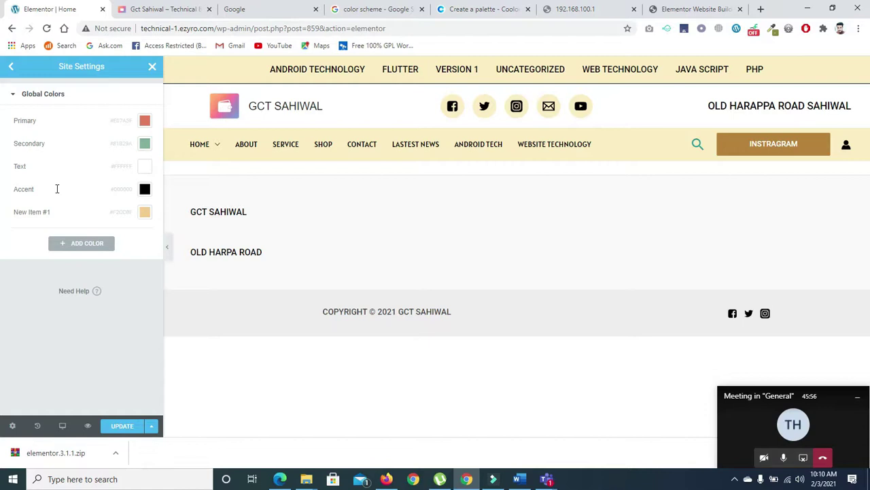
# - Rename the newly added global color to "extra color"
pyautogui.click(47, 209)
pyautogui.click(51, 210)
pyautogui.press('BackSpace')
pyautogui.press('BackSpace')
pyautogui.press('BackSpace')
pyautogui.press('BackSpace')
pyautogui.write('color')
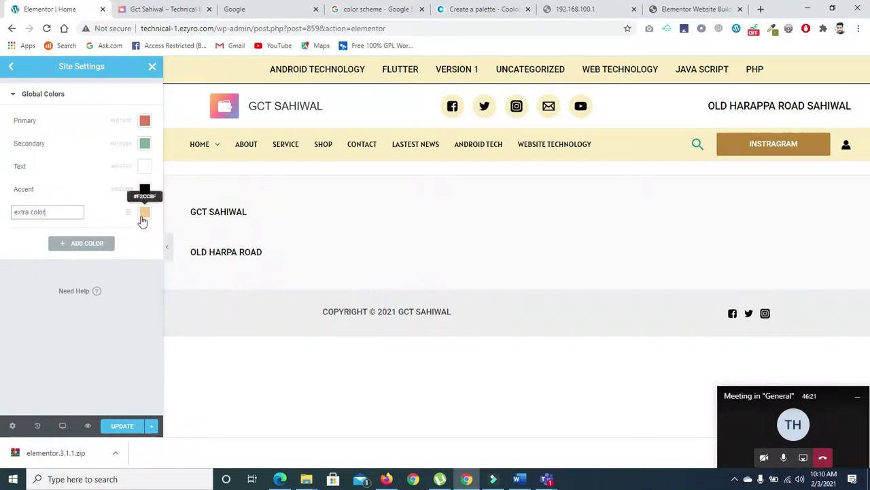
pyautogui.click(27, 232)
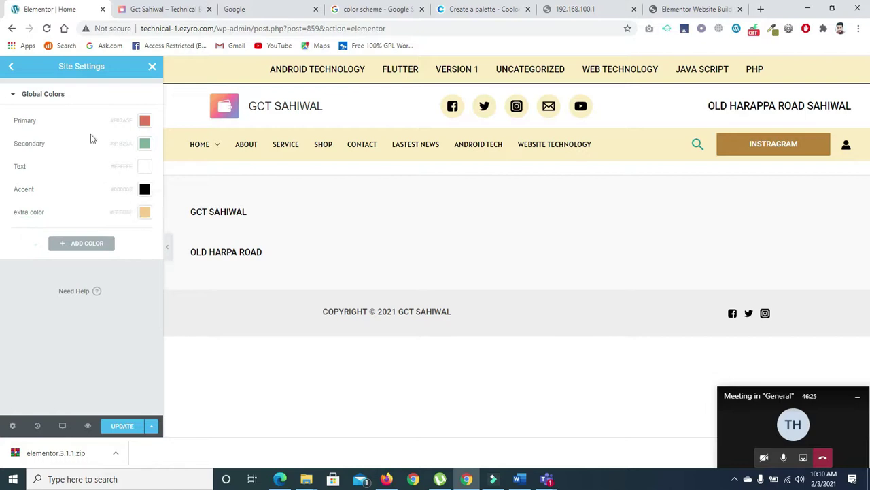
# - Open the Global Fonts in the site settings and set the Primary font size to 17 px
pyautogui.click(10, 66)
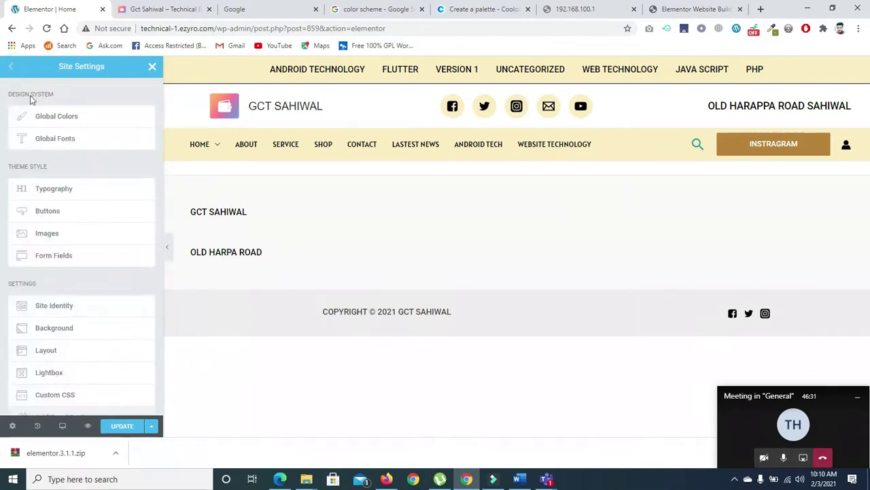
pyautogui.click(61, 139)
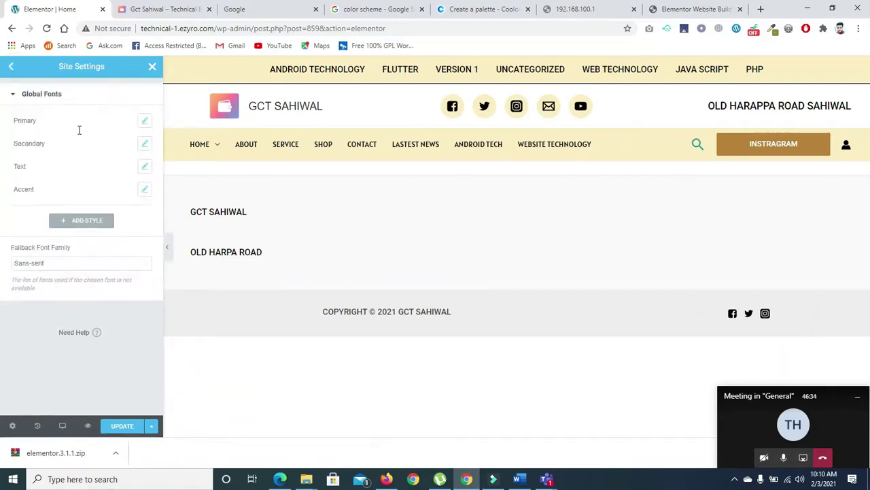
pyautogui.click(144, 121)
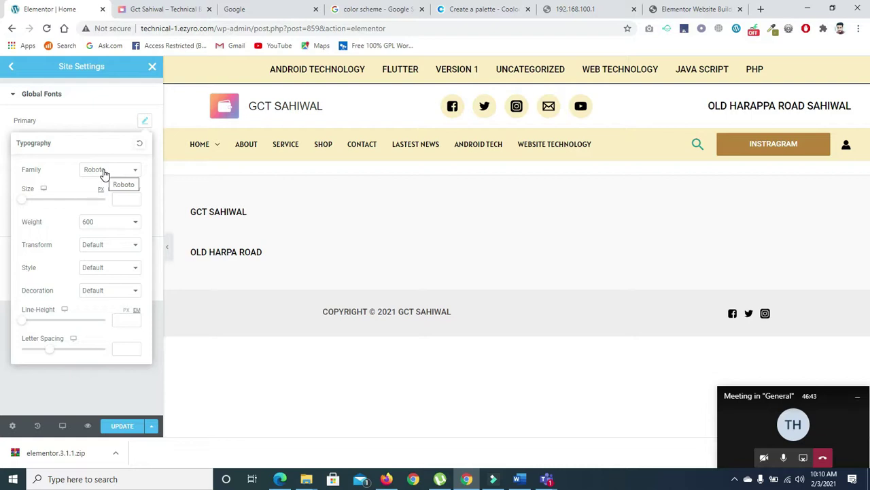
pyautogui.click(135, 198)
pyautogui.click(135, 196)
pyautogui.click(134, 196)
pyautogui.click(134, 196)
pyautogui.click(135, 196)
pyautogui.click(134, 195)
# - Set the Primary global font's transform to Capitalize and its style to Normal, keeping the weight at 600
pyautogui.click(113, 223)
pyautogui.click(113, 224)
pyautogui.click(113, 244)
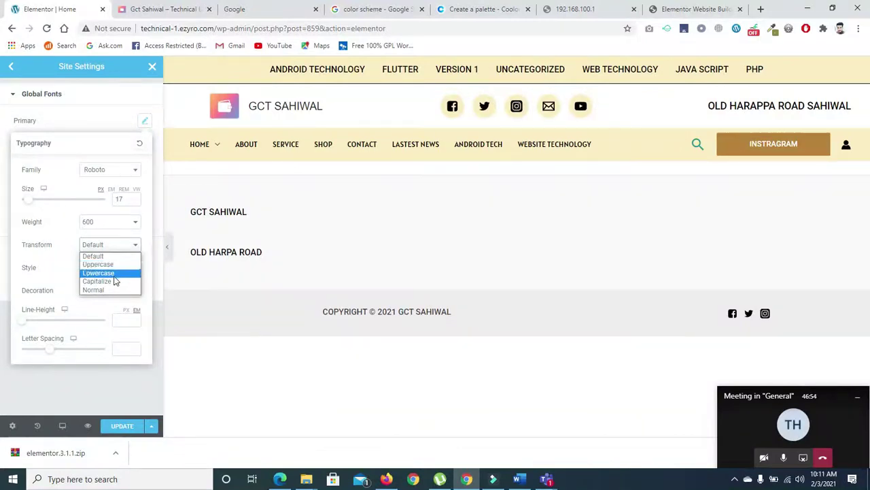
pyautogui.click(109, 282)
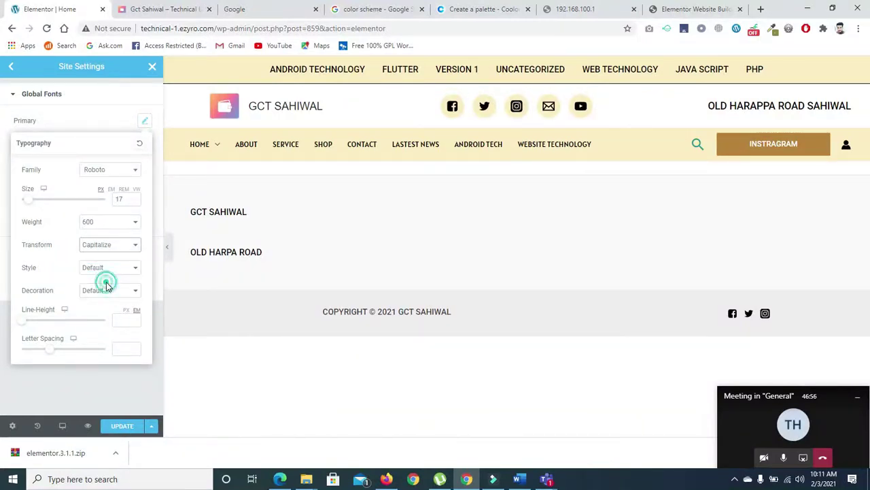
pyautogui.click(109, 269)
pyautogui.click(108, 288)
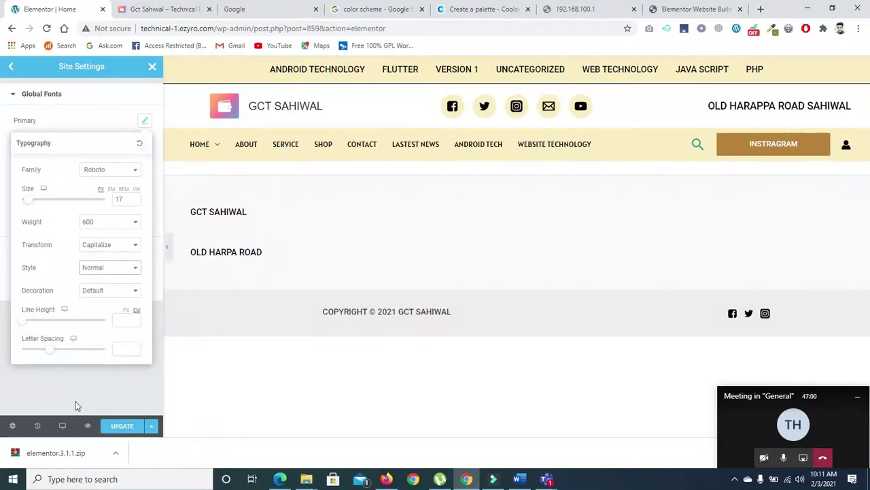
pyautogui.click(143, 121)
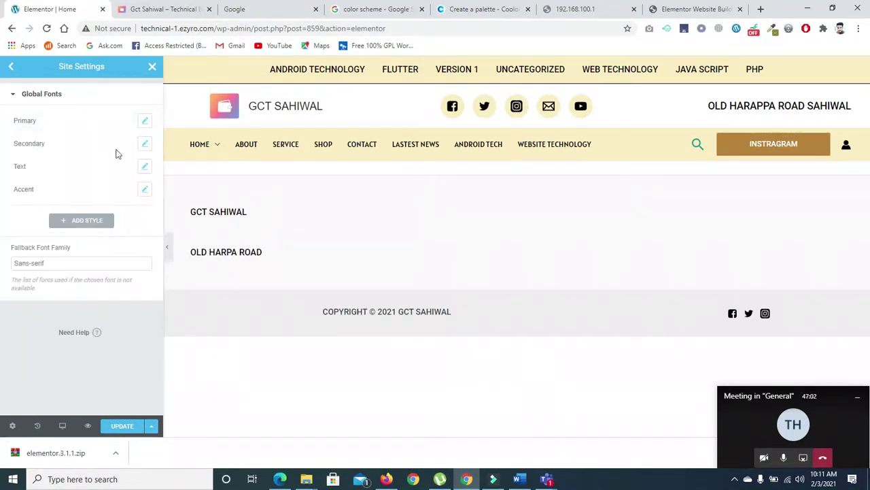
# - Set the Text global font's size to 14 px, keeping its family as Roboto and its weight at 400
pyautogui.click(145, 143)
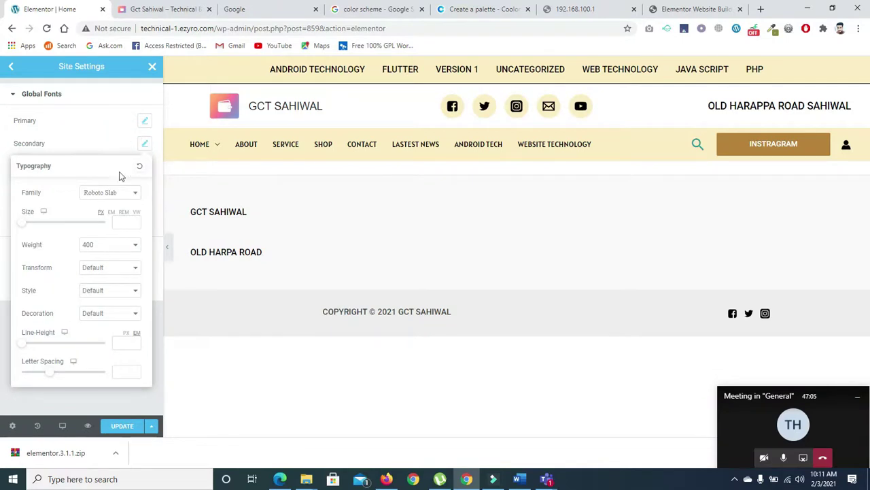
pyautogui.click(145, 146)
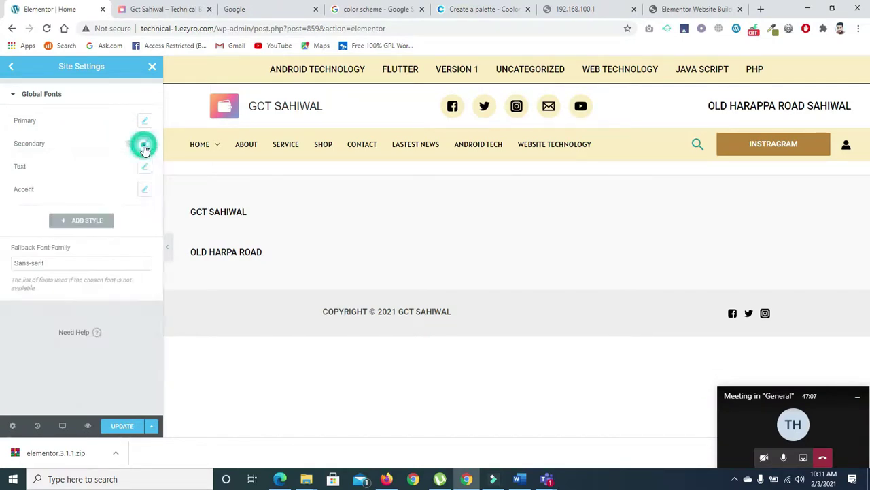
pyautogui.click(144, 167)
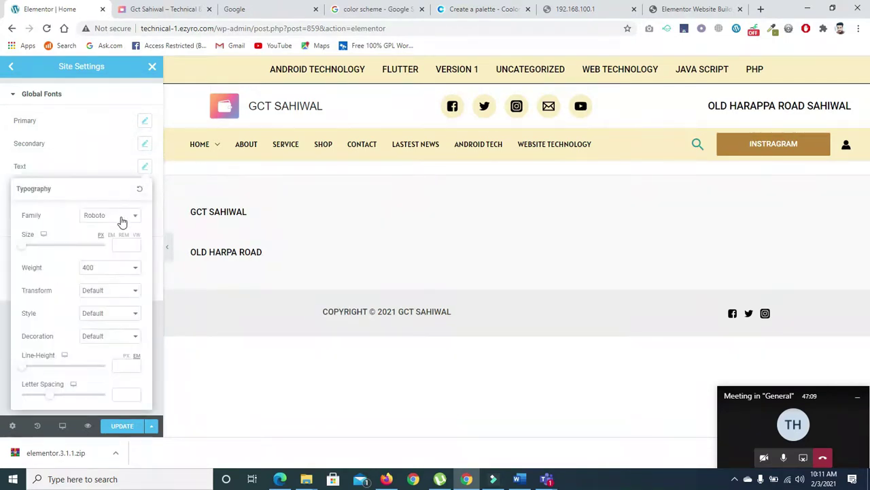
pyautogui.click(134, 243)
pyautogui.write('5')
pyautogui.click(134, 249)
pyautogui.click(134, 246)
pyautogui.click(98, 270)
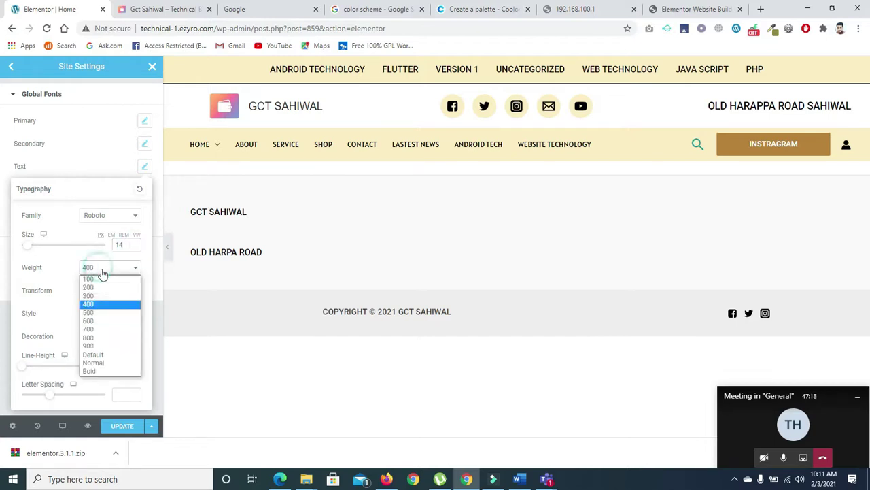
pyautogui.click(102, 303)
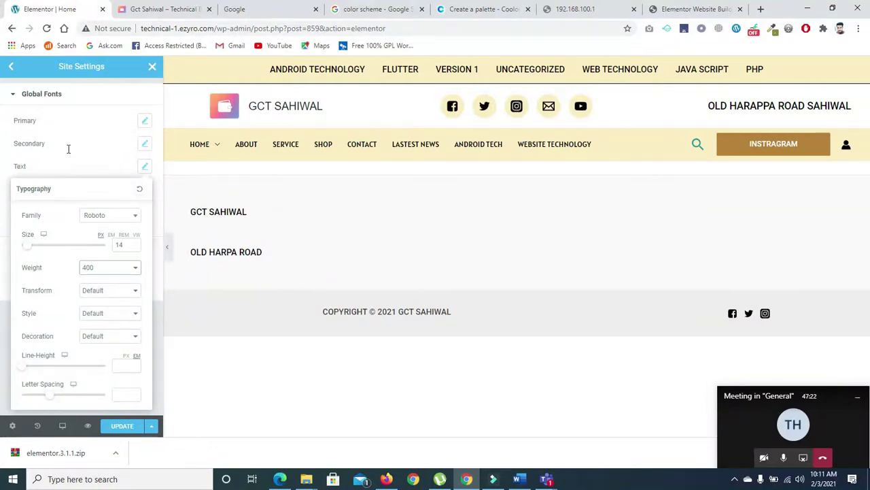
pyautogui.click(143, 167)
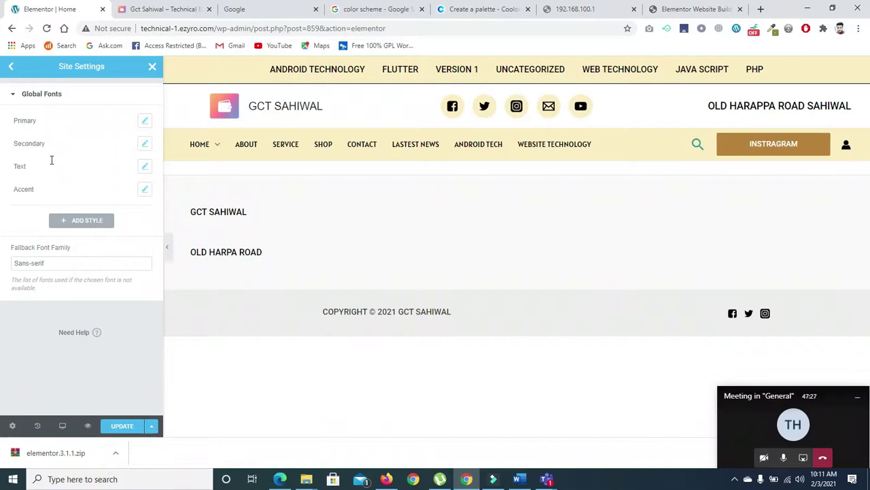
# - Examine the Buttons theme style options and the remaining categories of the site settings
pyautogui.click(10, 67)
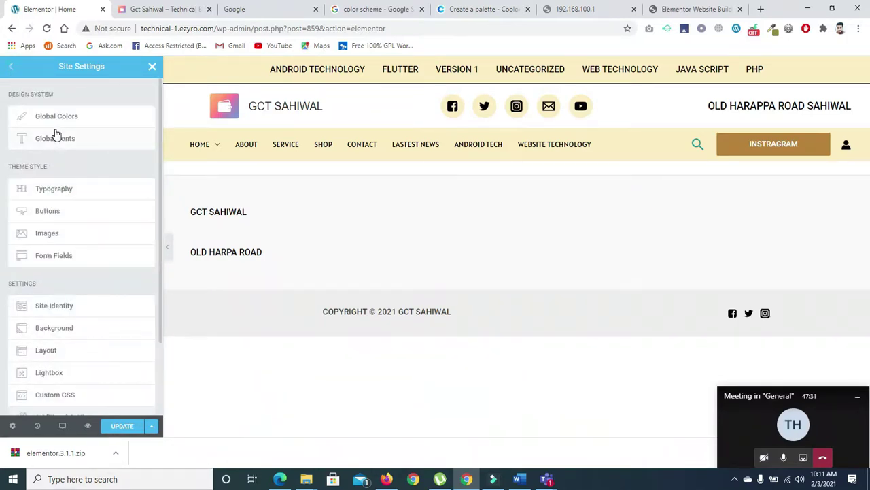
pyautogui.click(56, 214)
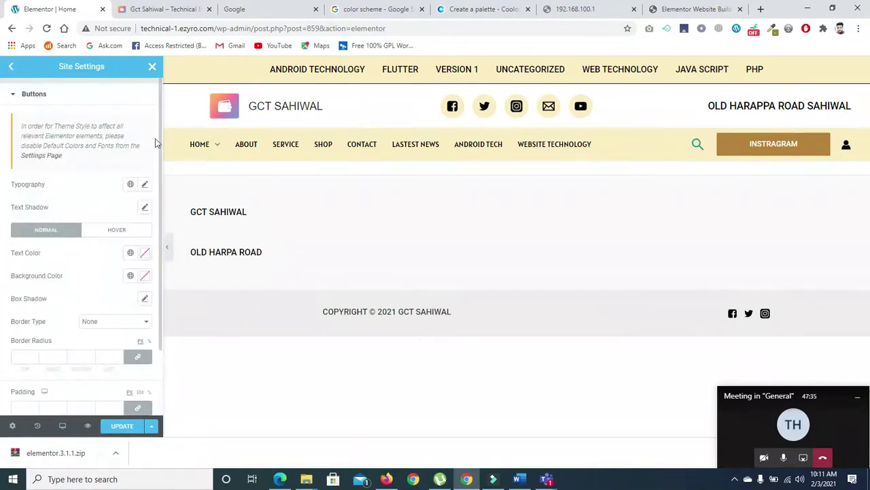
pyautogui.scroll(-2, 157, 152)
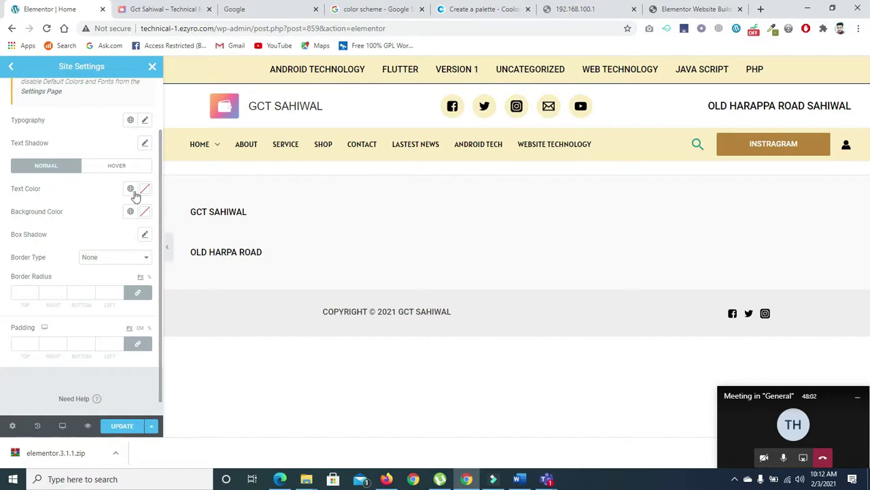
pyautogui.click(12, 71)
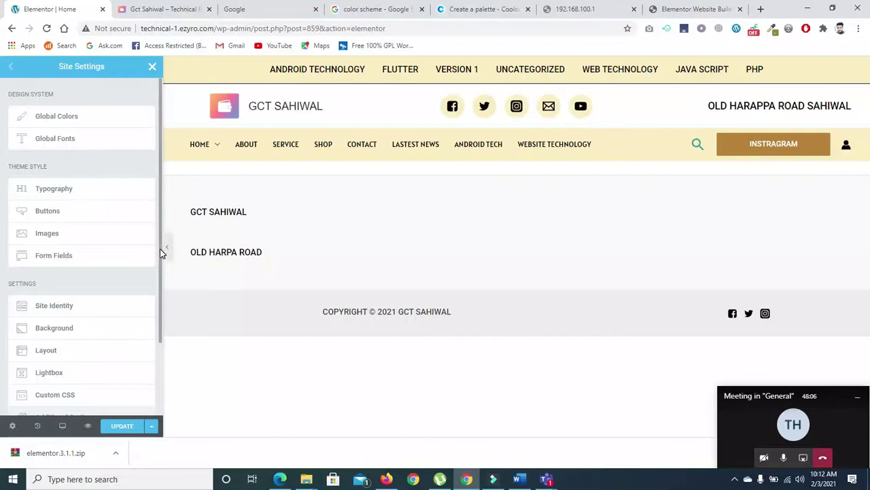
pyautogui.scroll(-1, 158, 265)
pyautogui.scroll(-2, 154, 285)
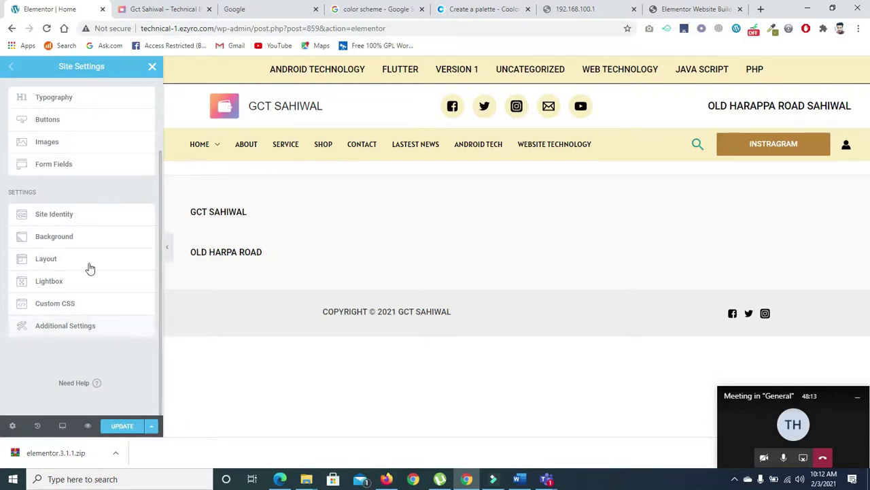
# - Try #C82B2B as the mobile browser background in the site's Background settings and clear it again
pyautogui.click(51, 237)
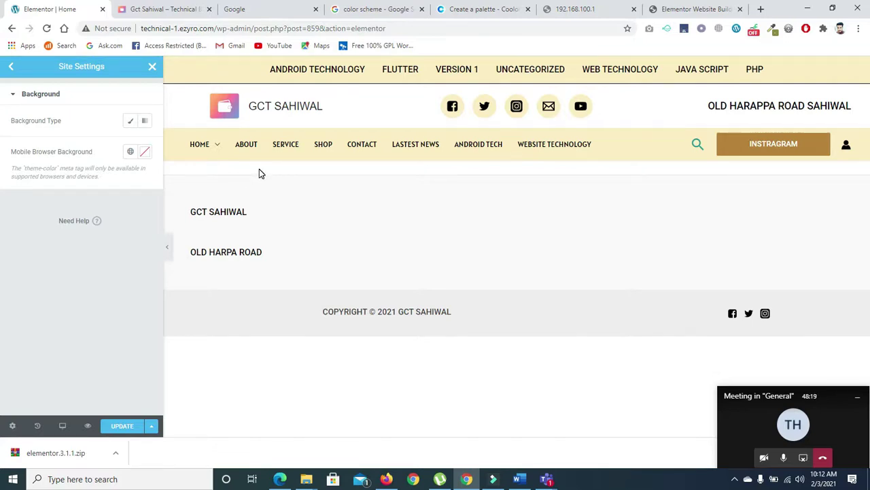
pyautogui.click(144, 151)
pyautogui.moveTo(98, 225); pyautogui.dragTo(117, 212)
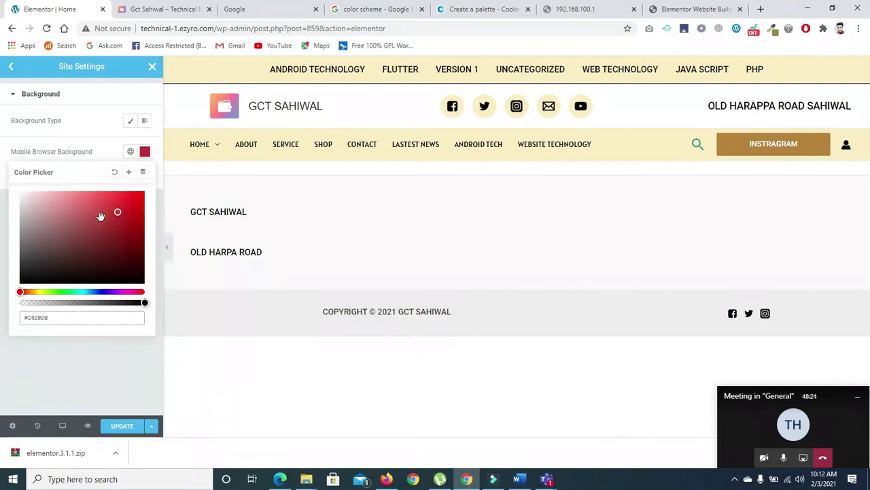
pyautogui.click(115, 173)
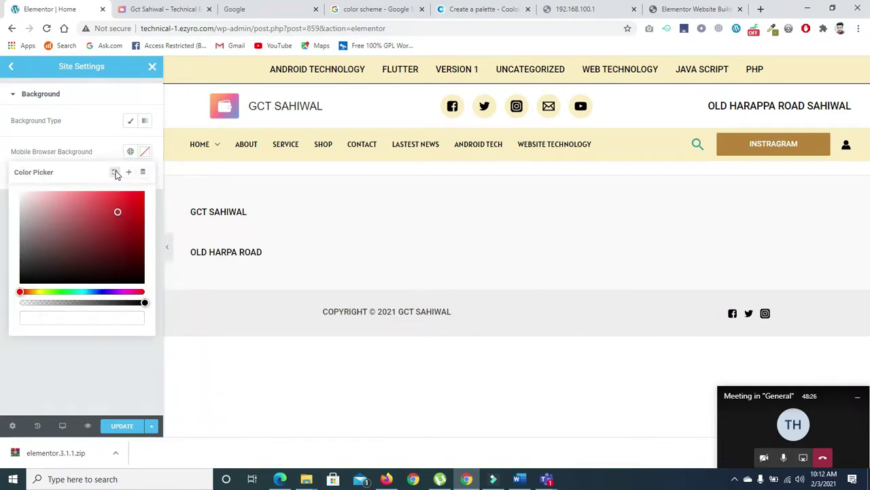
pyautogui.click(104, 145)
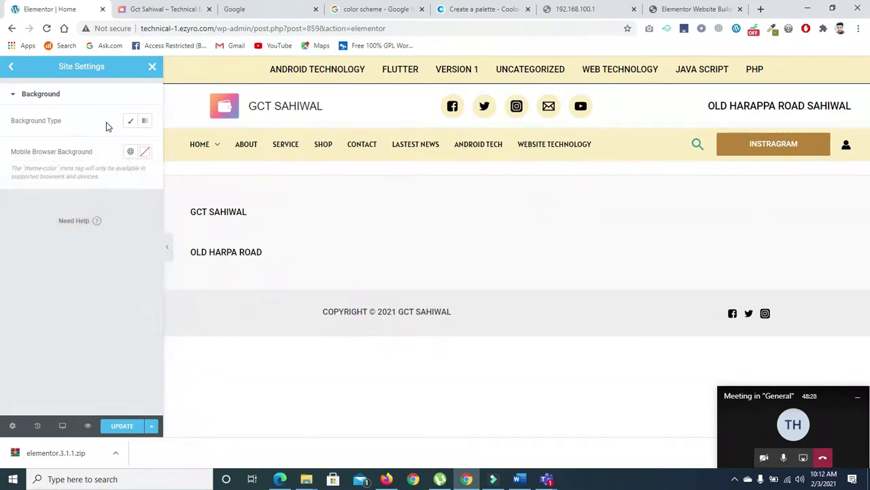
# - Try a Classic site background with the color #100505 and clear the color again
pyautogui.click(129, 120)
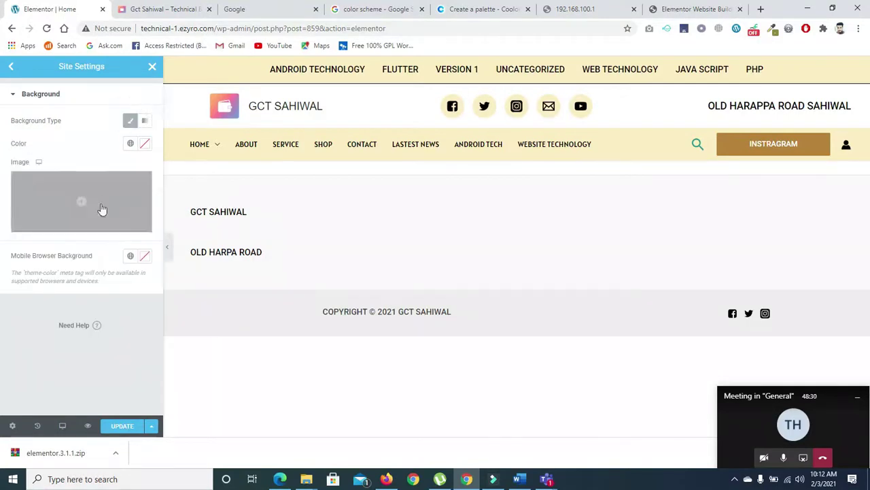
pyautogui.click(145, 144)
pyautogui.moveTo(105, 187); pyautogui.dragTo(104, 269)
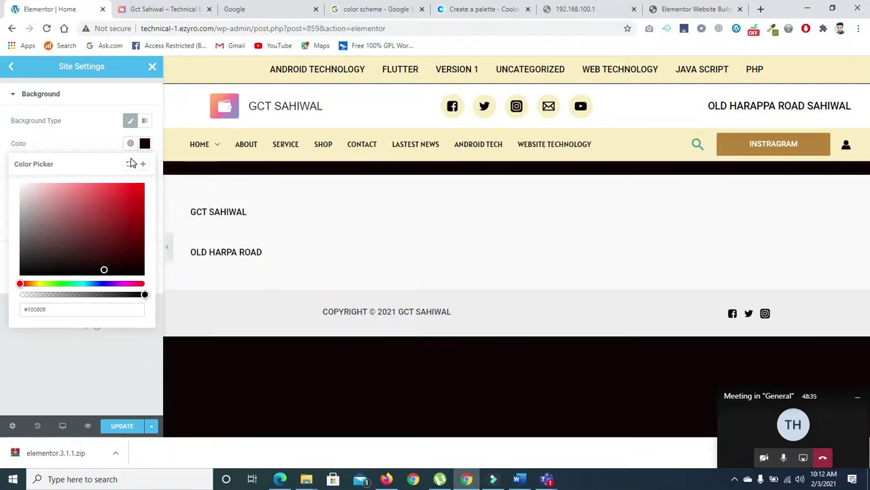
pyautogui.click(130, 163)
pyautogui.click(107, 125)
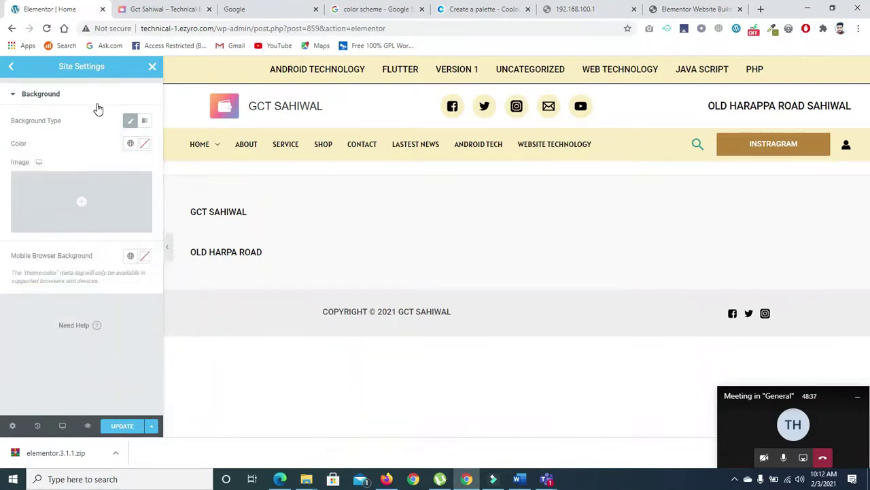
# - Save the site settings changes and return to the Home page editor
pyautogui.click(11, 67)
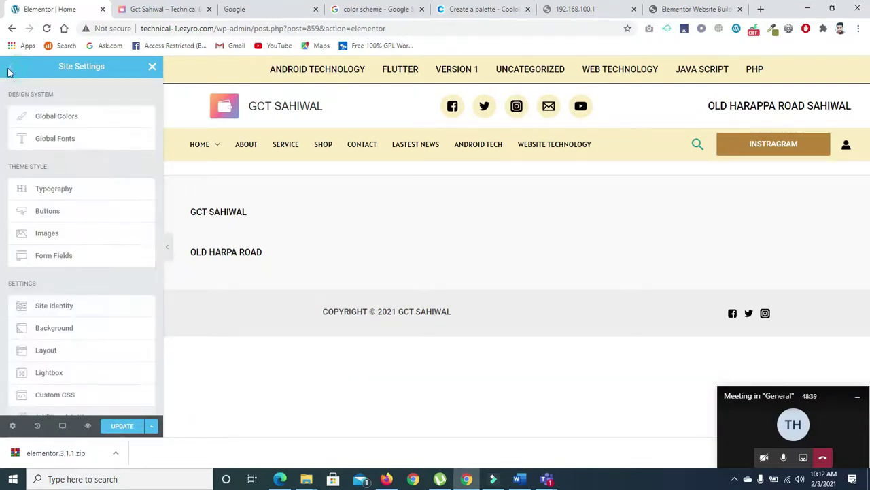
pyautogui.click(118, 428)
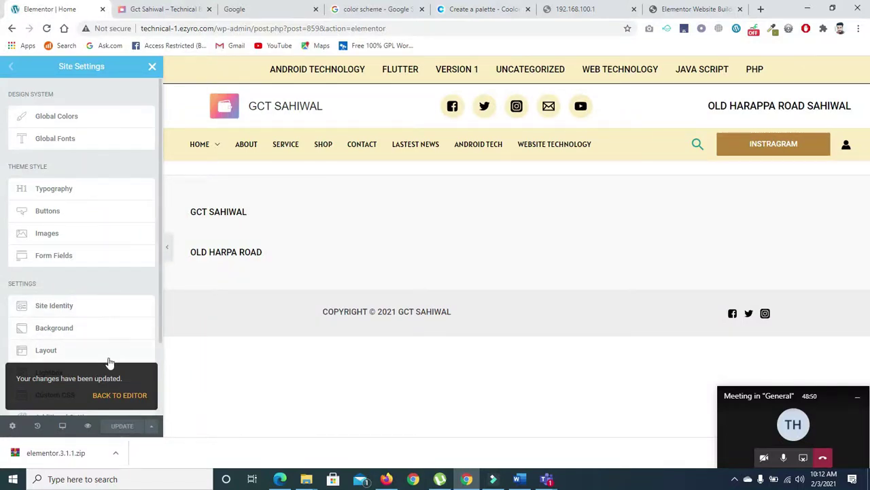
pyautogui.click(116, 397)
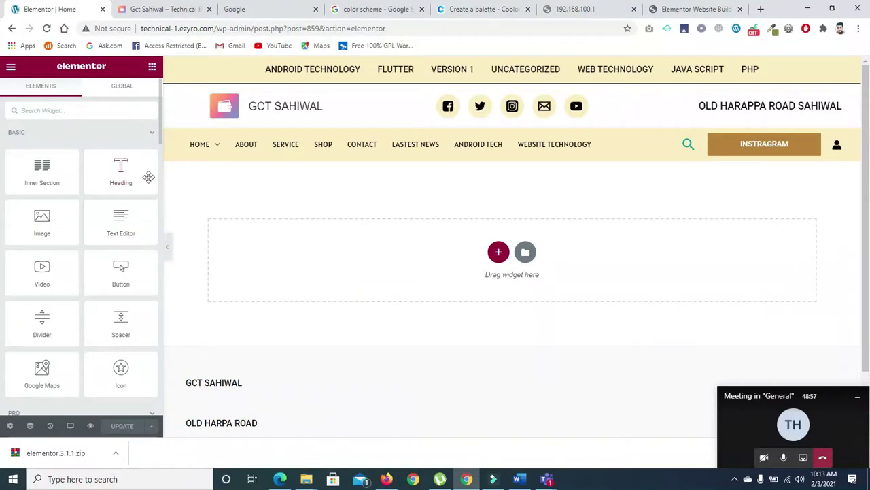
# - Add a new section with a single-column structure to the Home page and preview the page at full width
pyautogui.click(497, 252)
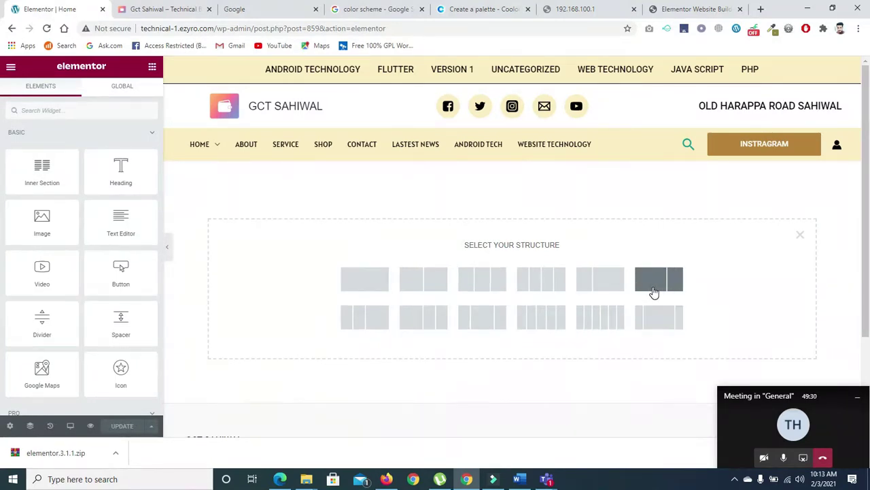
pyautogui.click(359, 278)
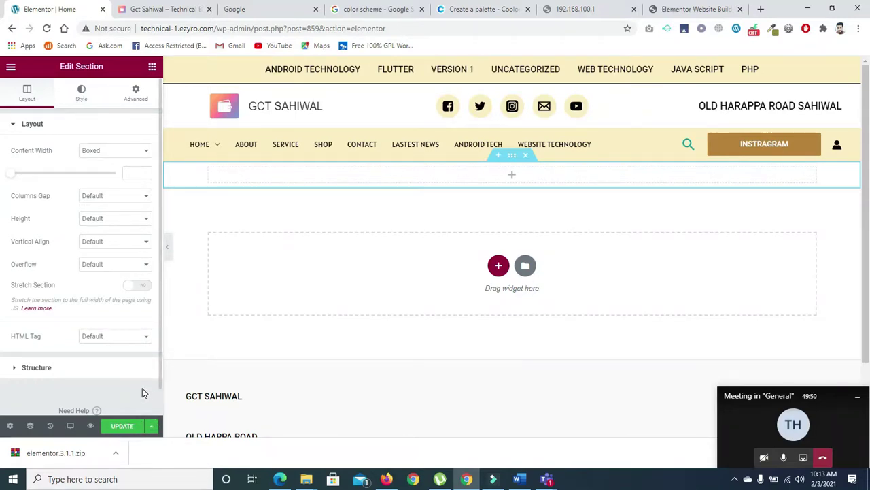
pyautogui.click(167, 246)
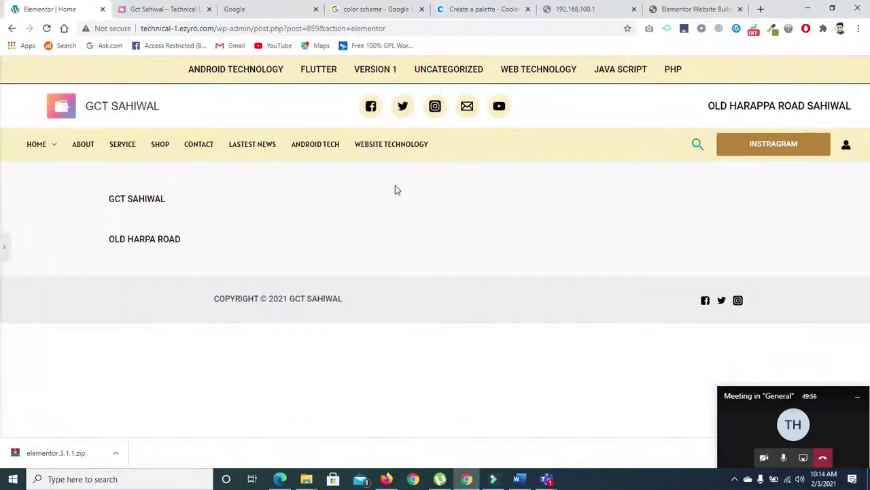
pyautogui.click(4, 244)
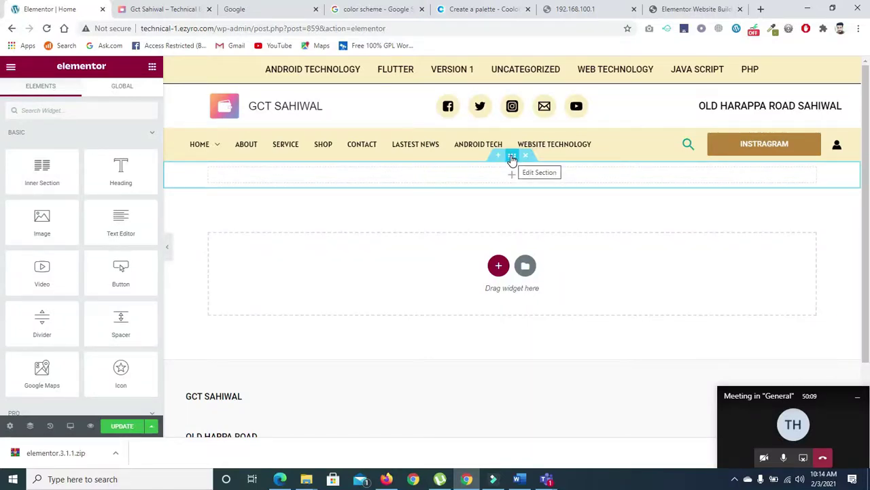
# - Edit the new section's layout, setting its content width to Full Width and its columns gap to No Gap
pyautogui.click(512, 158)
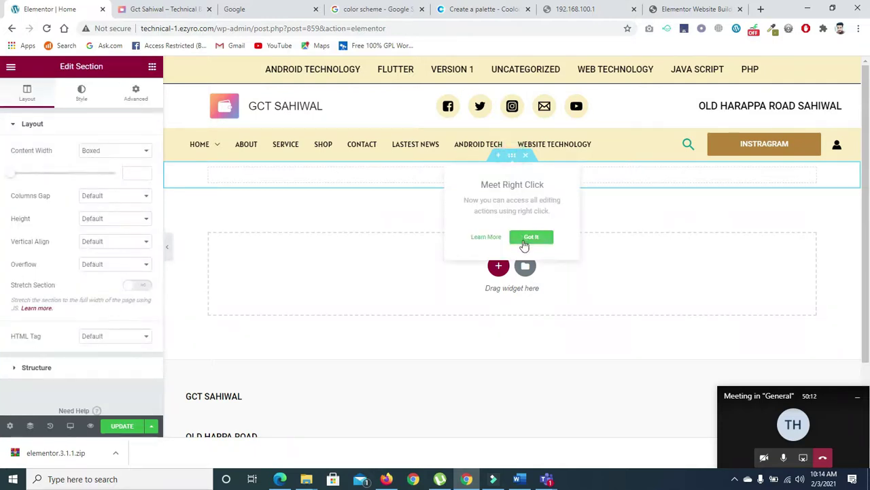
pyautogui.click(525, 243)
pyautogui.click(512, 157)
pyautogui.click(529, 237)
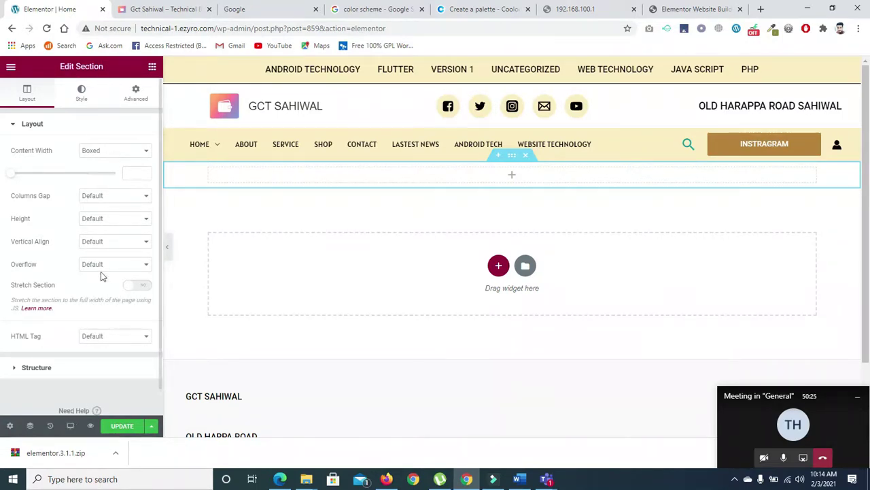
pyautogui.click(145, 152)
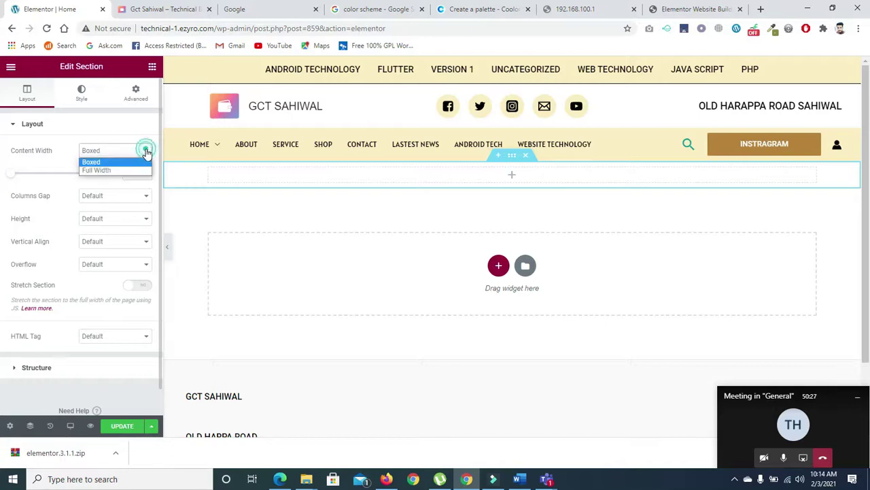
pyautogui.click(112, 170)
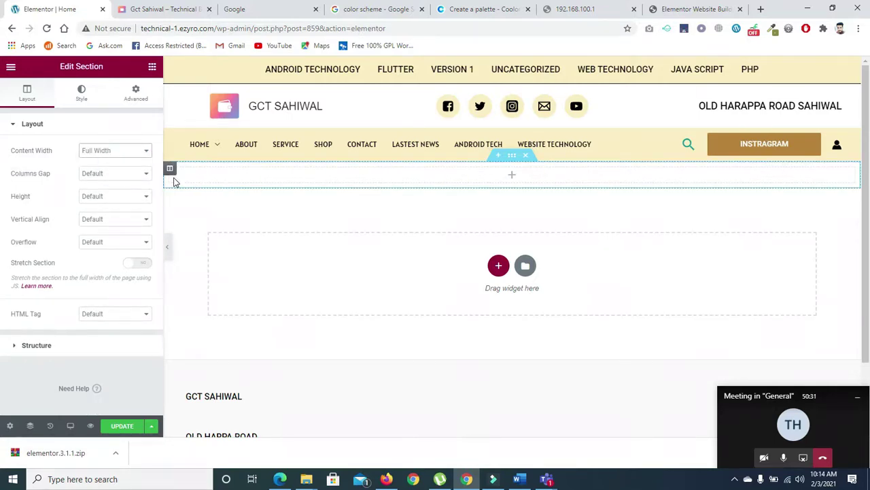
pyautogui.click(115, 175)
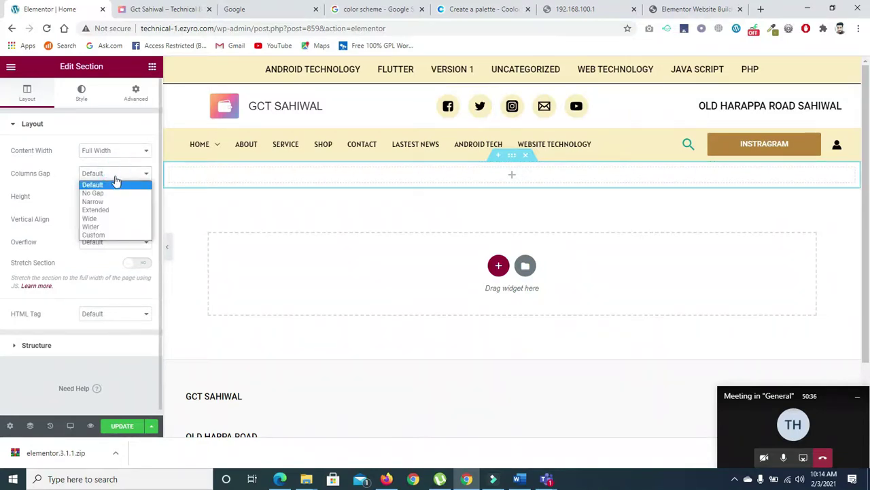
pyautogui.click(114, 196)
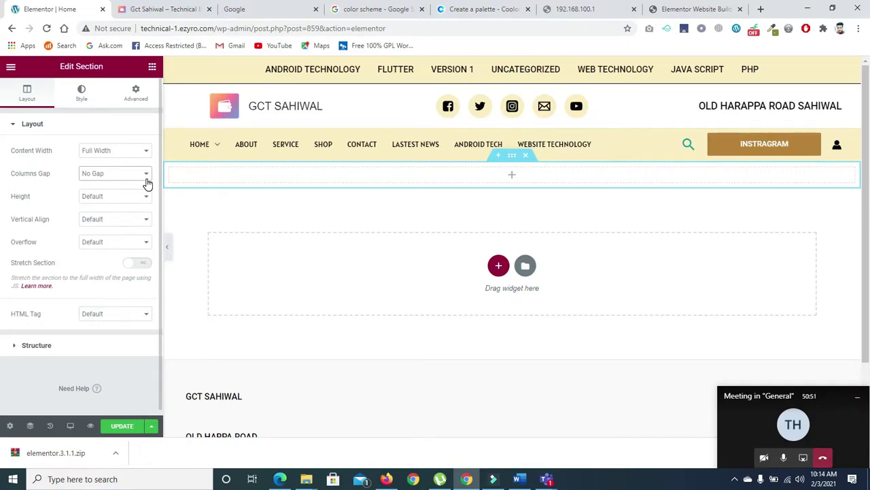
# - Try the Min Height option for the section's height and adjust its minimum height
pyautogui.click(99, 197)
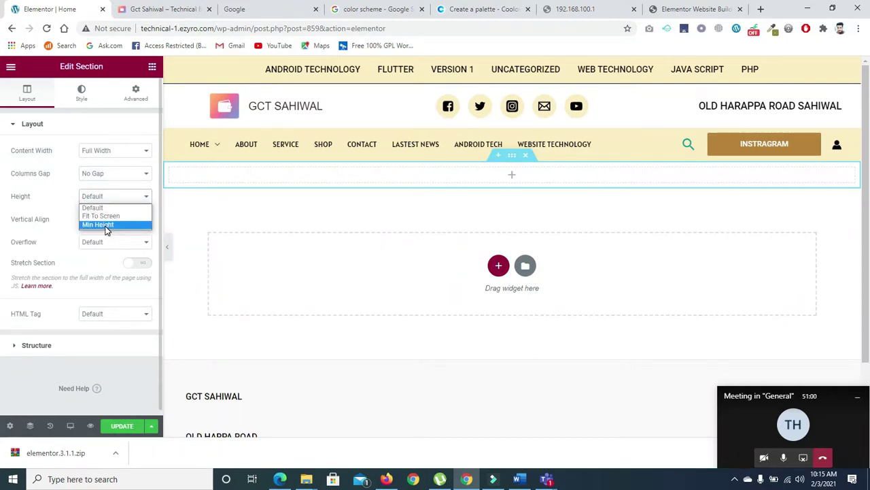
pyautogui.click(99, 224)
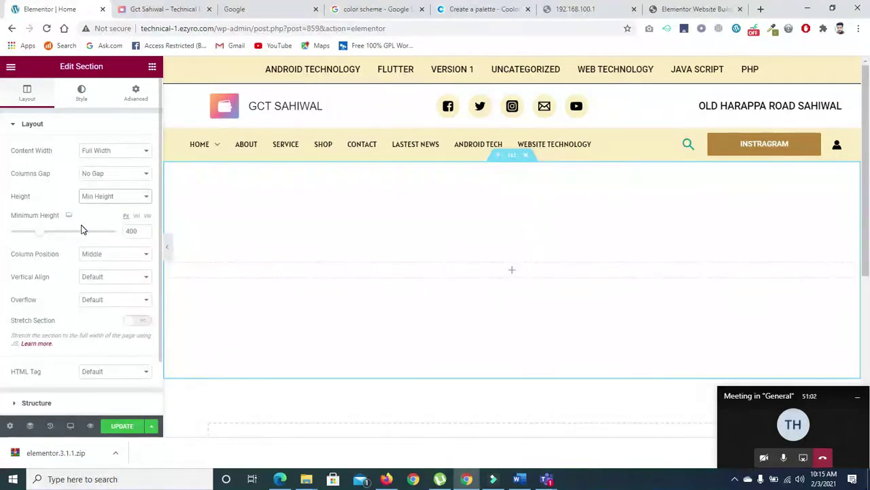
pyautogui.moveTo(46, 235)
pyautogui.mouseDown()
pyautogui.moveTo(39, 232)
pyautogui.moveTo(68, 237)
pyautogui.moveTo(23, 233)
pyautogui.moveTo(59, 232)
pyautogui.mouseUp()
# - Set the section's height to Fit To Screen and check how it fills the page
pyautogui.click(118, 197)
pyautogui.click(129, 214)
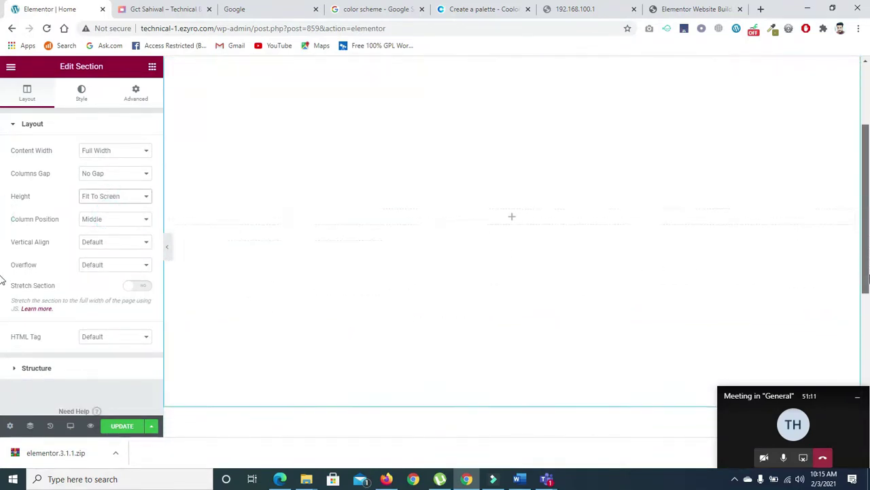
pyautogui.scroll(2, 512, 238)
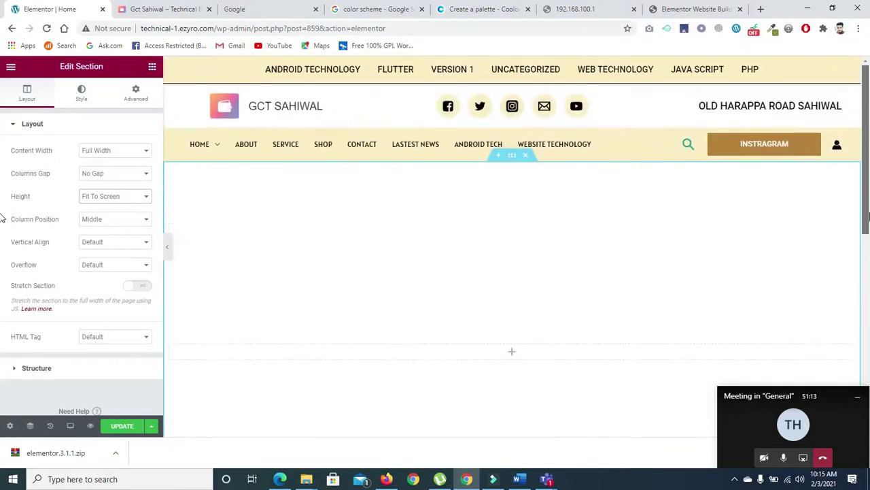
# - Set the section's height to Min Height with a minimum height of 512 px
pyautogui.click(121, 192)
pyautogui.click(89, 223)
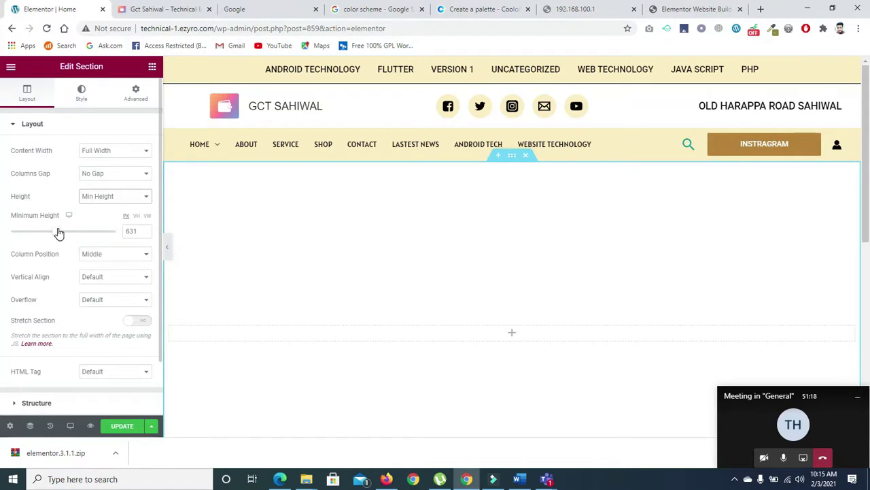
pyautogui.moveTo(57, 234)
pyautogui.mouseDown()
pyautogui.moveTo(39, 233)
pyautogui.moveTo(48, 234)
pyautogui.mouseUp()
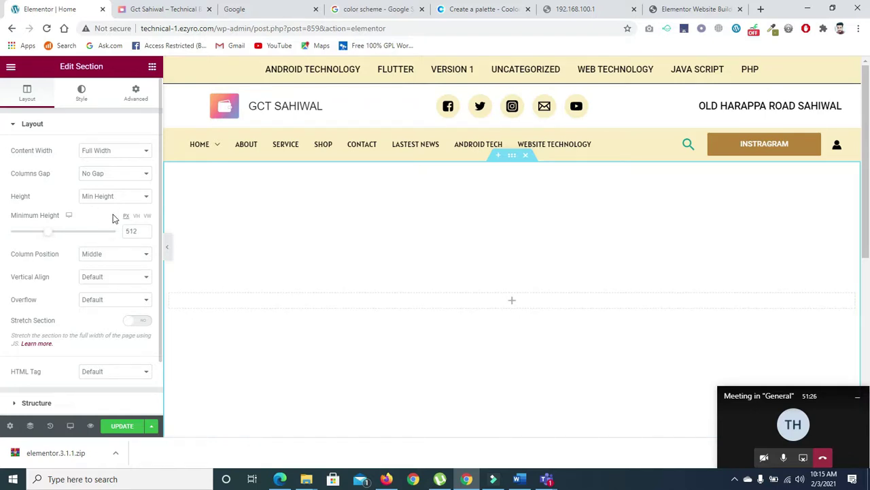
pyautogui.click(141, 199)
pyautogui.click(143, 199)
# - Review the section's Column Position, Vertical Align and Overflow options, keeping the columns at Middle
pyautogui.click(101, 258)
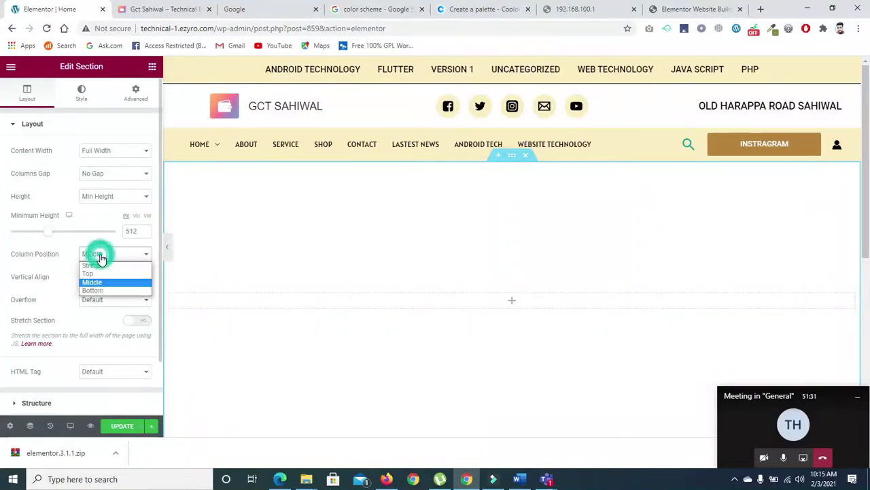
pyautogui.click(100, 284)
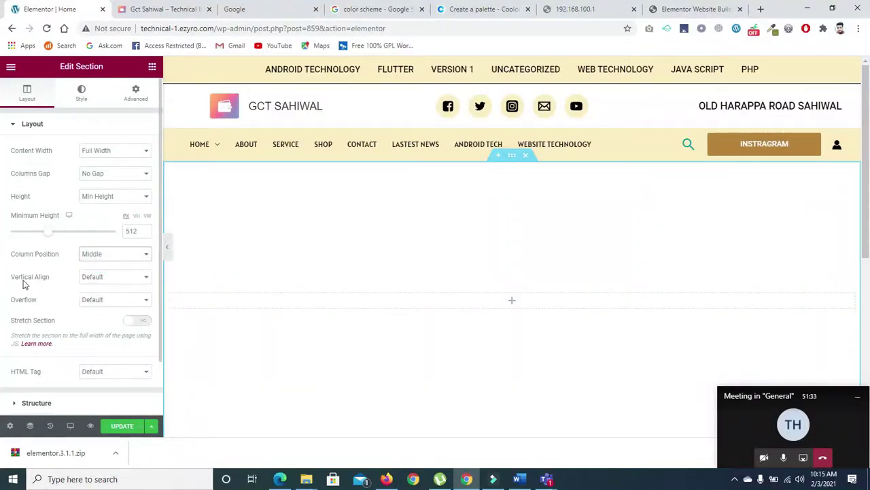
pyautogui.click(111, 279)
pyautogui.click(111, 279)
pyautogui.click(111, 279)
pyautogui.click(111, 279)
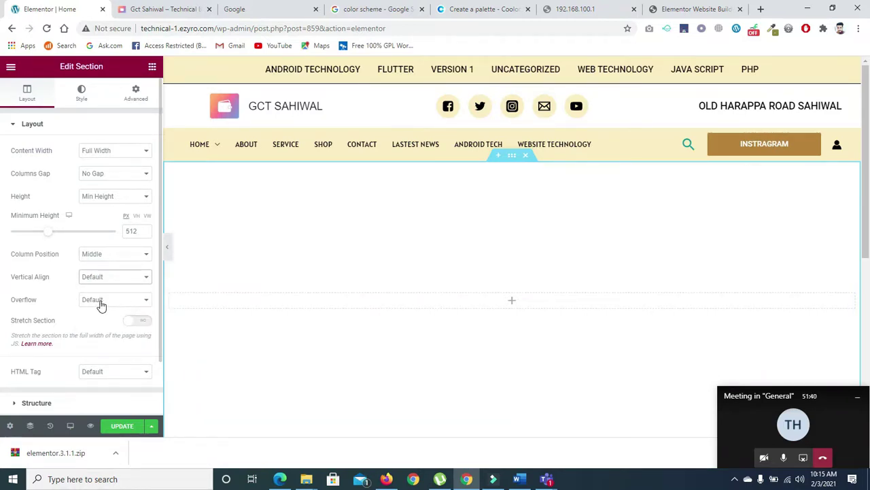
pyautogui.click(101, 304)
pyautogui.click(109, 302)
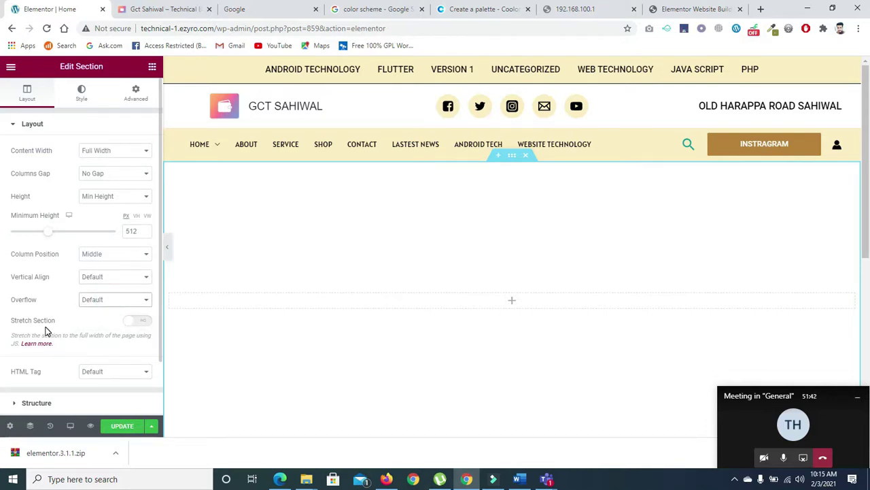
# - Try the Stretch Section option on the section
pyautogui.click(142, 324)
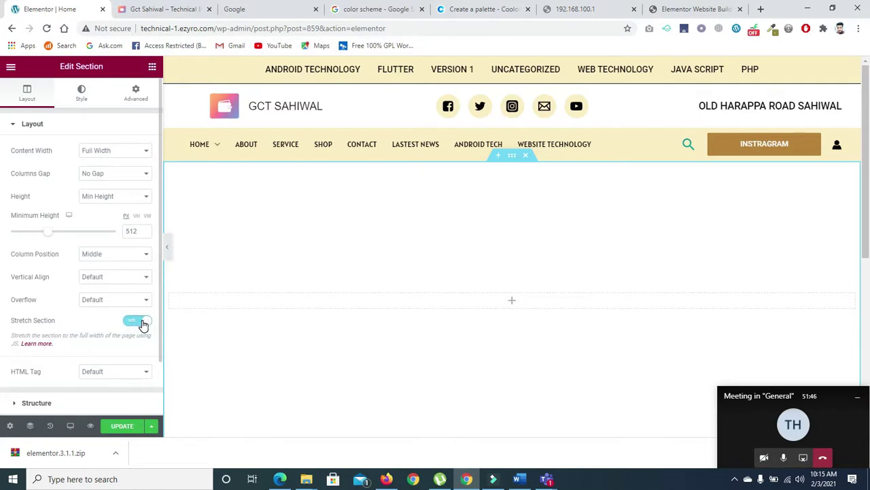
pyautogui.click(133, 323)
pyautogui.click(131, 323)
pyautogui.click(133, 324)
# - Examine the column structure settings of the section
pyautogui.moveTo(160, 349); pyautogui.dragTo(158, 385)
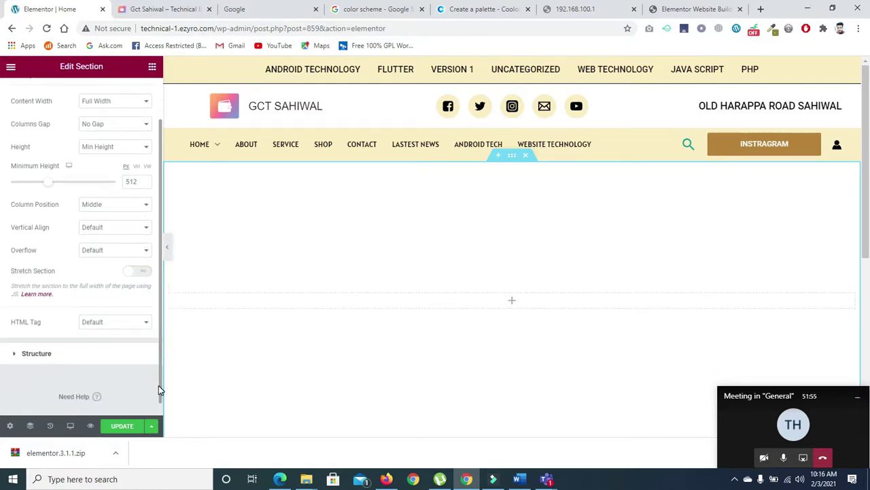
pyautogui.click(19, 352)
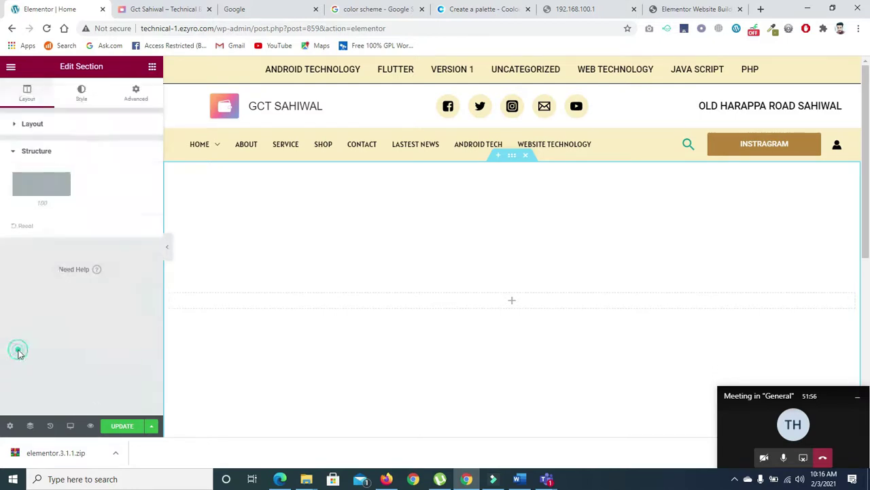
pyautogui.click(38, 193)
pyautogui.click(12, 151)
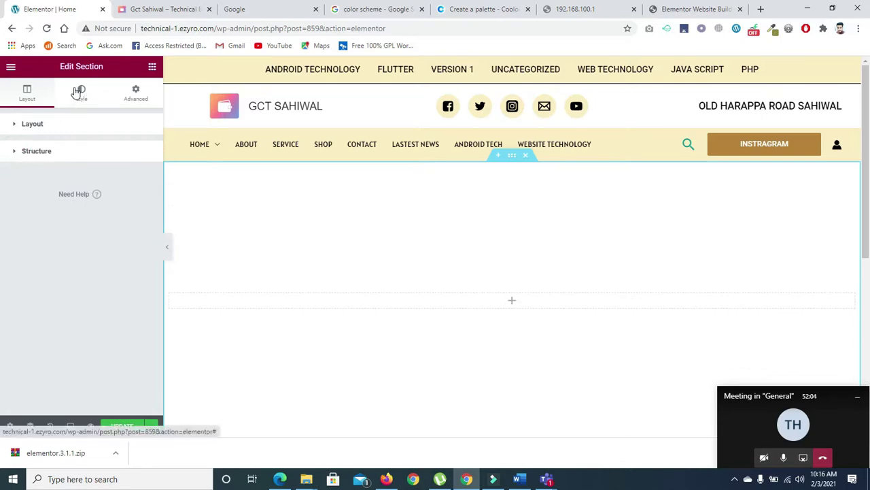
# - Give the section a Classic background in the Primary global color
pyautogui.click(79, 93)
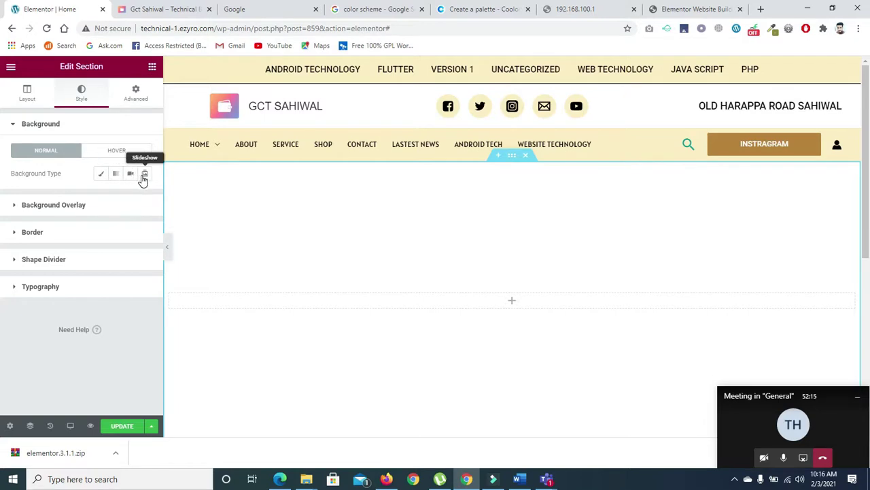
pyautogui.click(100, 175)
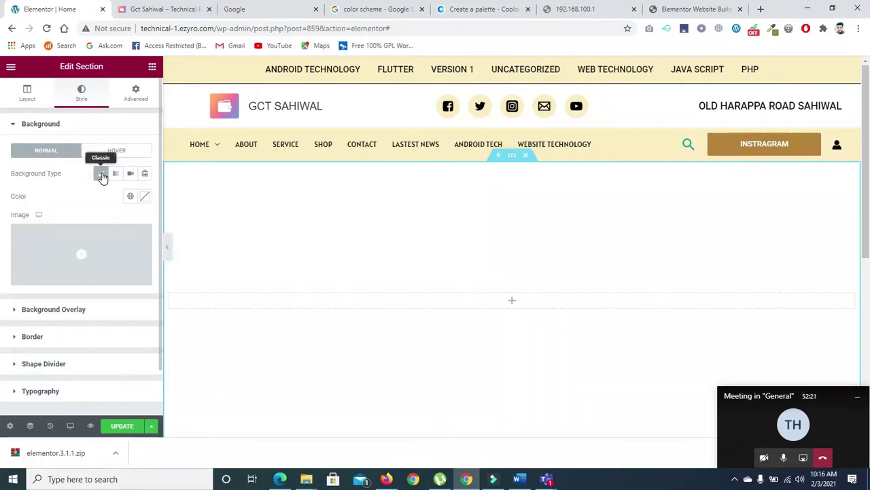
pyautogui.click(130, 197)
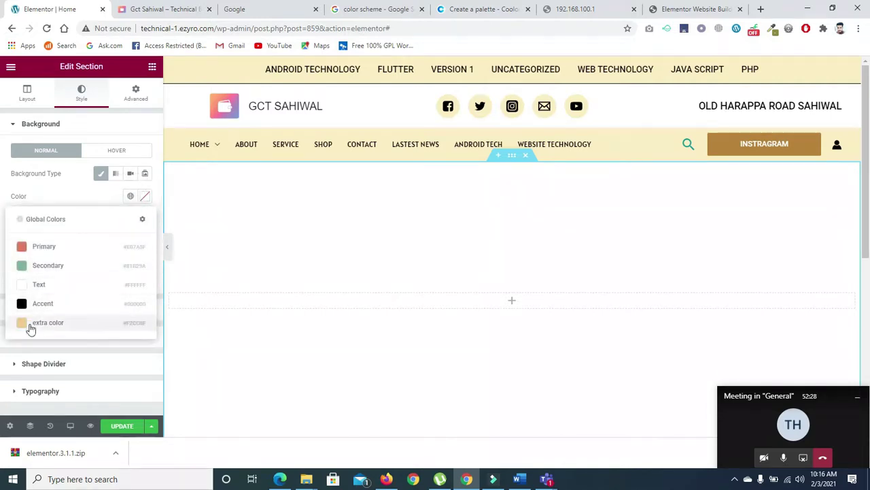
pyautogui.click(55, 242)
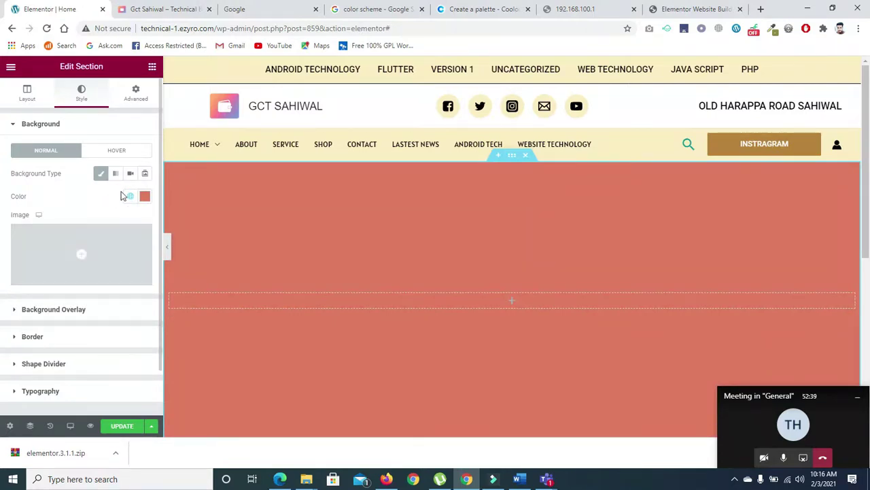
# - Clear the section's background color
pyautogui.click(129, 195)
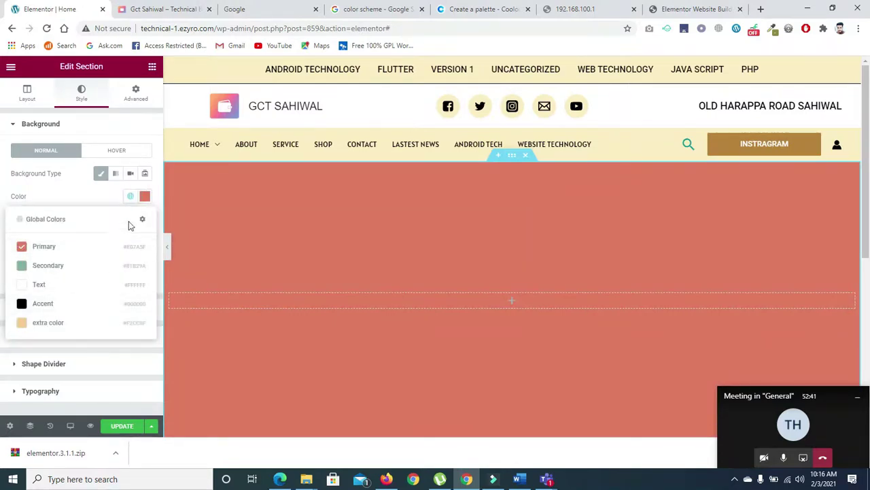
pyautogui.click(144, 196)
pyautogui.click(144, 198)
pyautogui.click(144, 197)
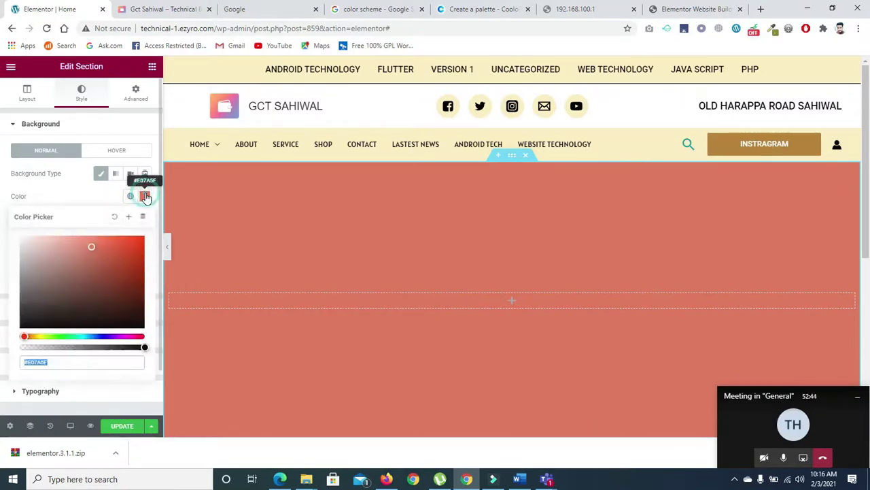
pyautogui.click(114, 219)
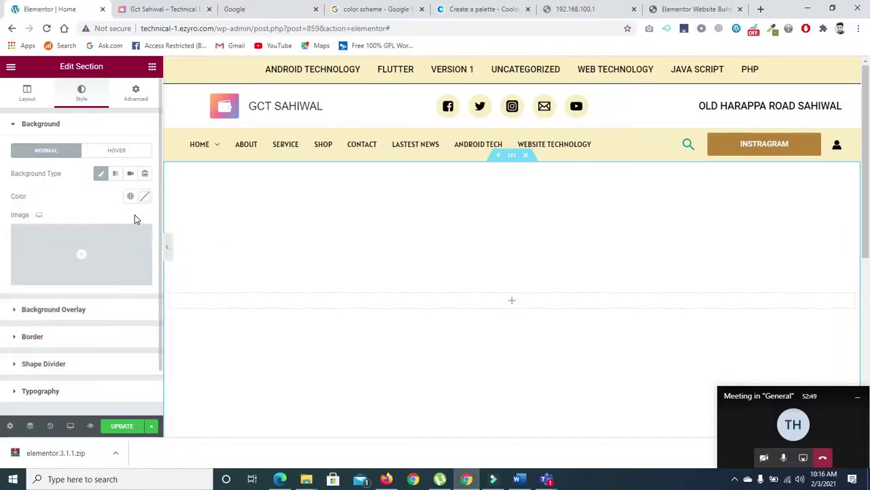
# - Insert the media library image commercials_ads_bg.jpg as the section's background and check it on the page
pyautogui.click(80, 254)
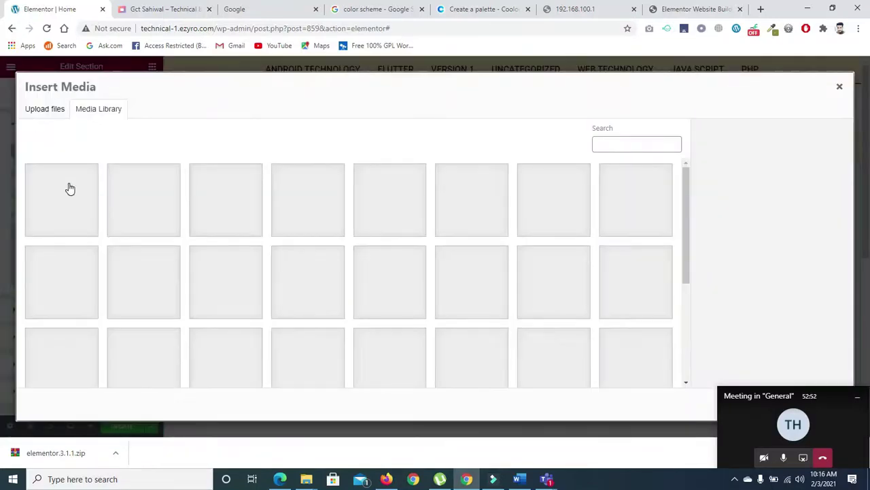
pyautogui.moveTo(685, 201); pyautogui.dragTo(685, 251)
pyautogui.click(634, 244)
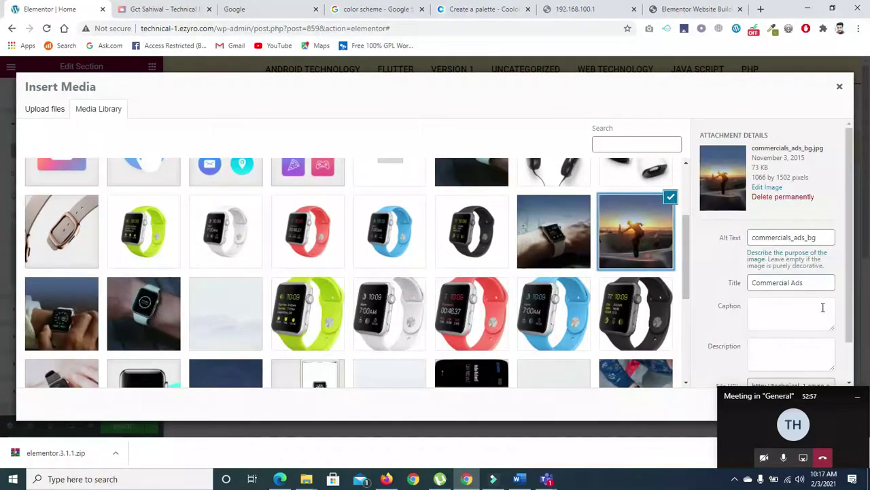
pyautogui.scroll(-2, 823, 306)
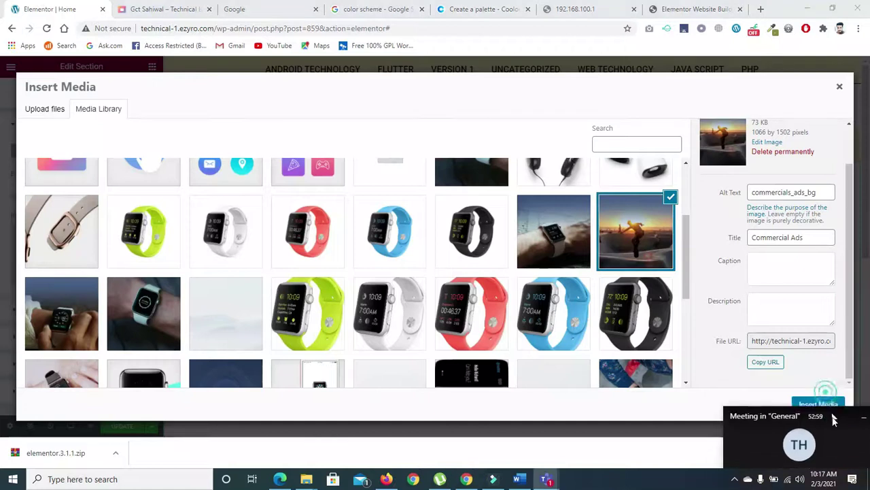
pyautogui.click(818, 402)
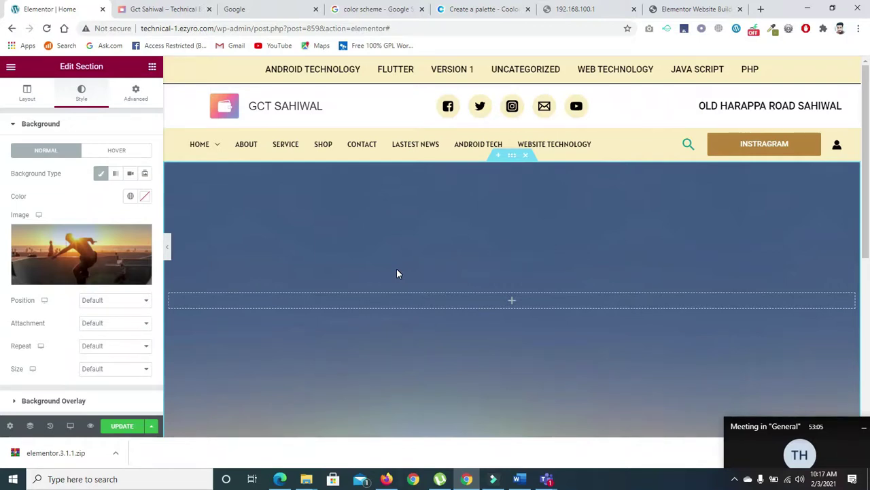
pyautogui.moveTo(869, 215)
pyautogui.mouseDown()
pyautogui.moveTo(869, 270)
pyautogui.moveTo(869, 227)
pyautogui.mouseUp()
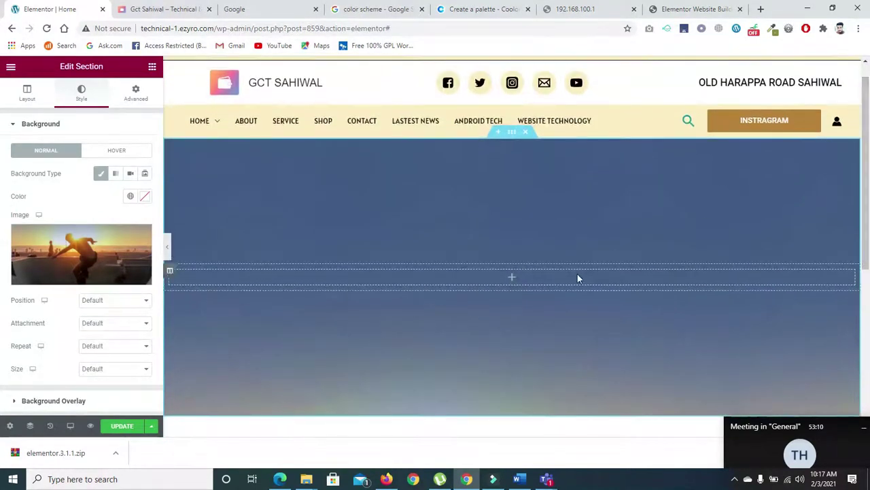
# - Reopen the background image selection, look at the option to upload a file, and reinsert commercials_ads_bg.jpg from the media library
pyautogui.moveTo(122, 253)
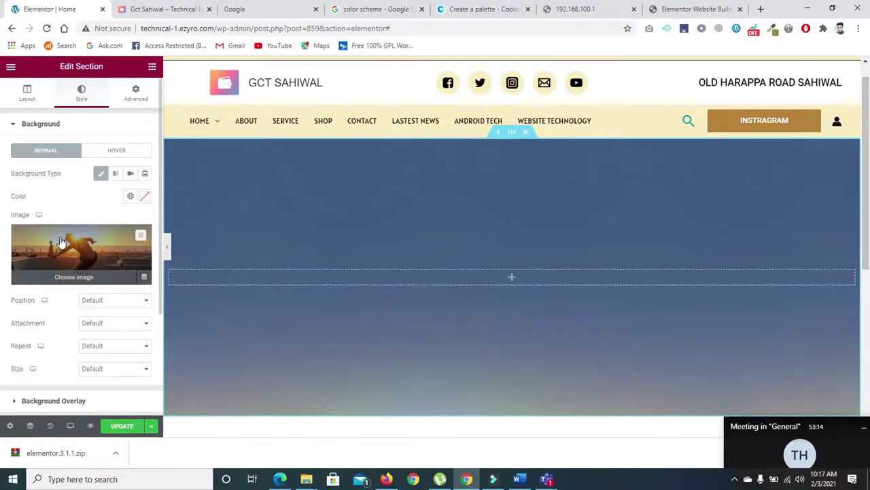
pyautogui.click(101, 178)
pyautogui.click(101, 178)
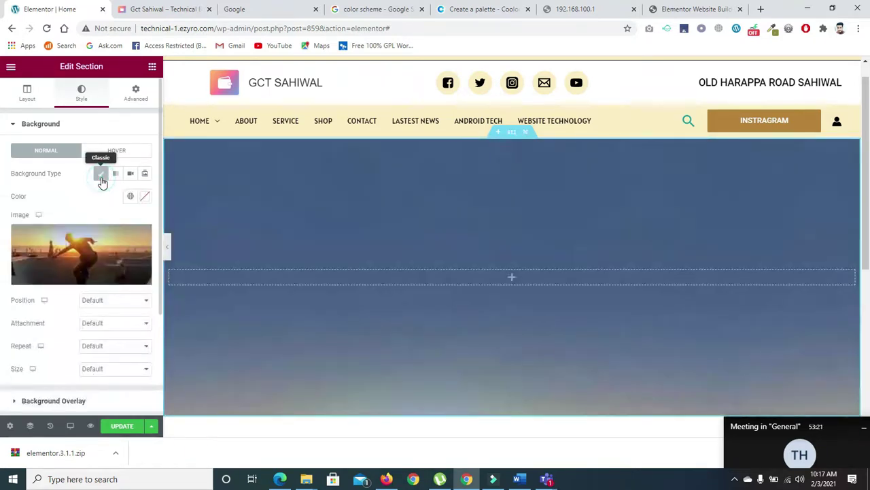
pyautogui.moveTo(88, 258)
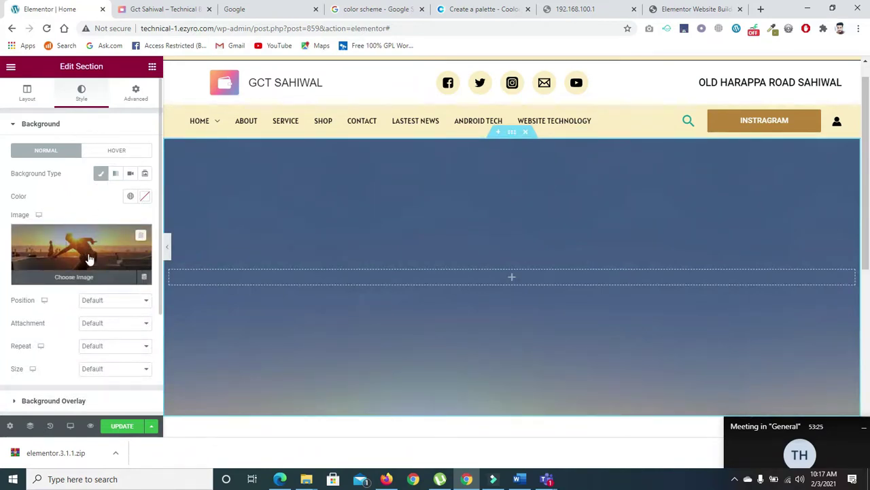
pyautogui.click(88, 259)
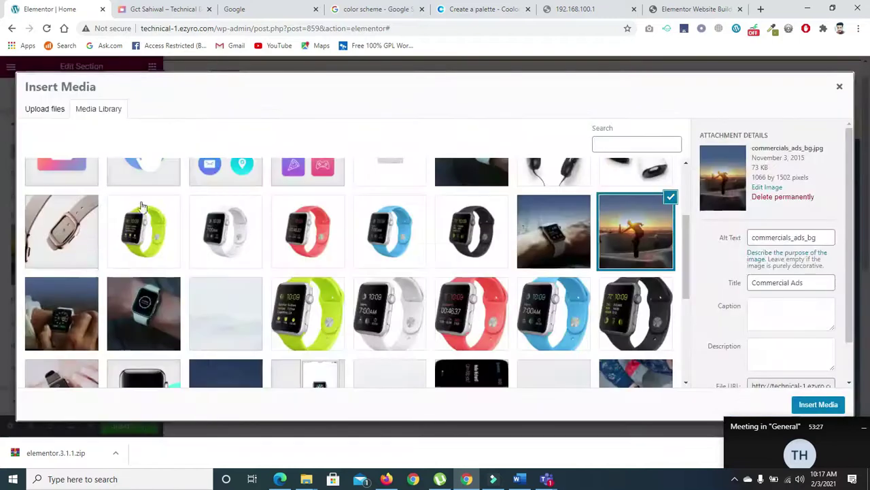
pyautogui.click(44, 109)
pyautogui.click(446, 255)
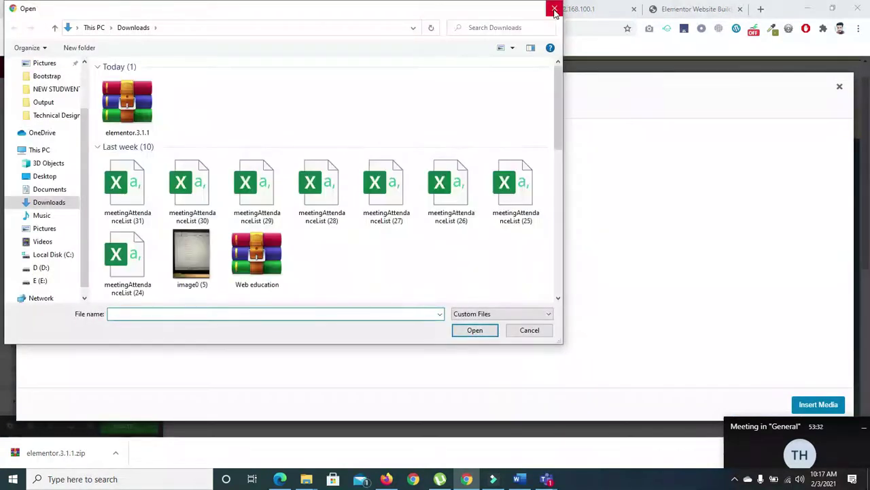
pyautogui.click(554, 10)
pyautogui.click(96, 116)
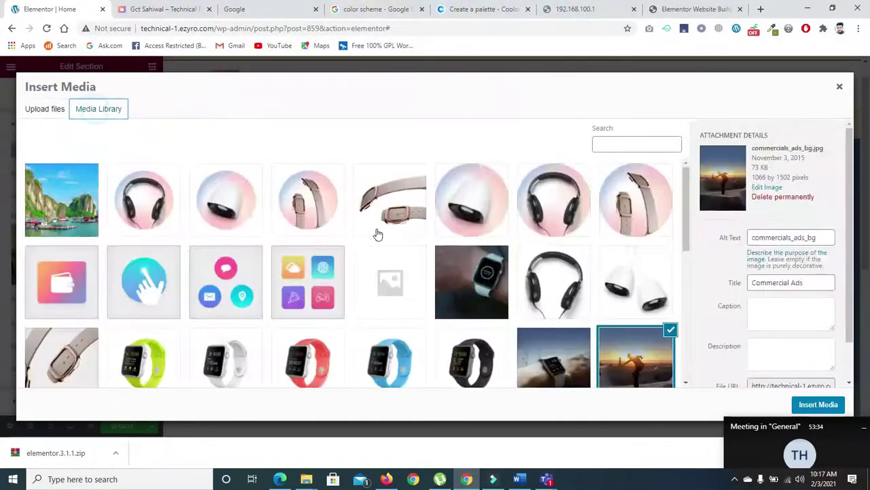
pyautogui.moveTo(685, 198); pyautogui.dragTo(684, 254)
pyautogui.click(821, 406)
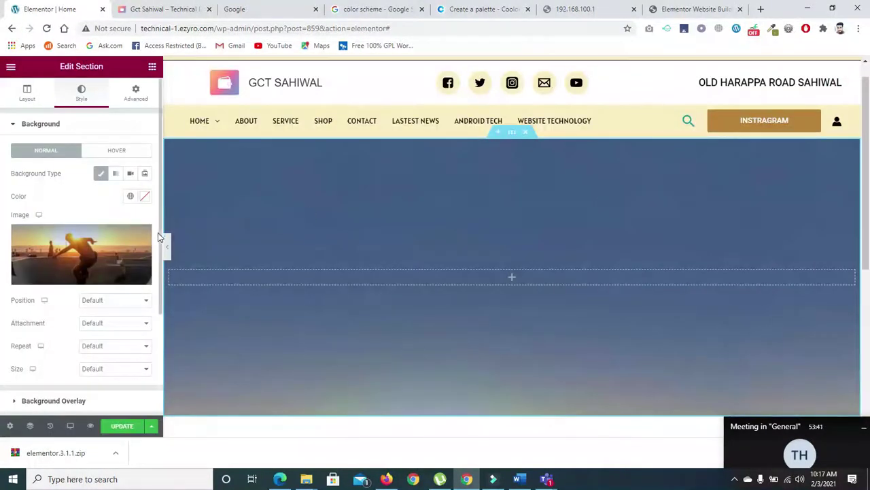
# - Set the background image's position to Center Center and its repeat to No-repeat, leaving the attachment at Default
pyautogui.scroll(-1, 161, 300)
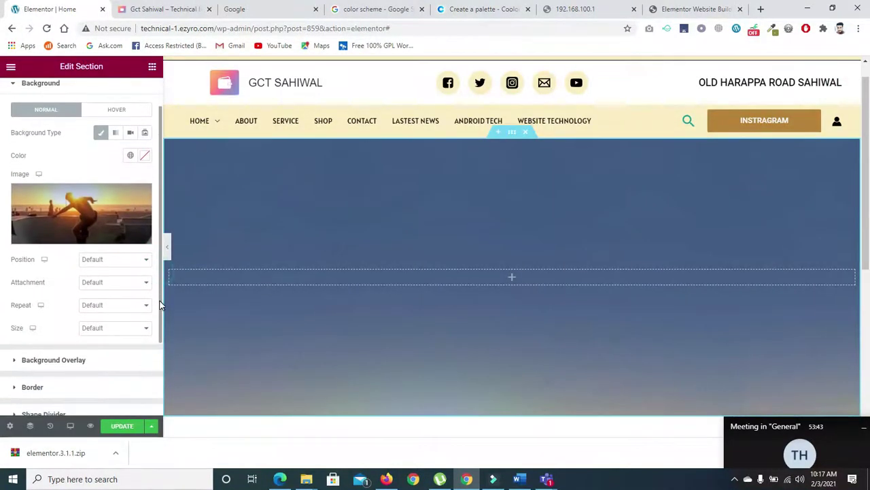
pyautogui.click(125, 265)
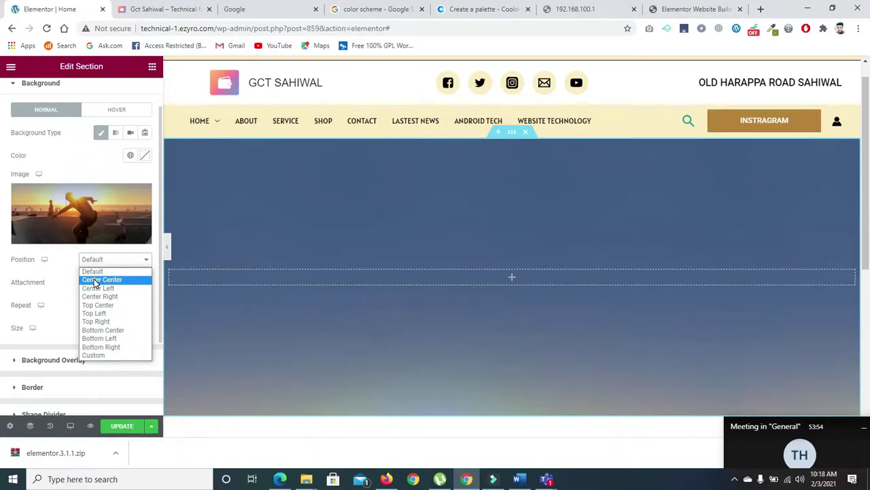
pyautogui.click(97, 280)
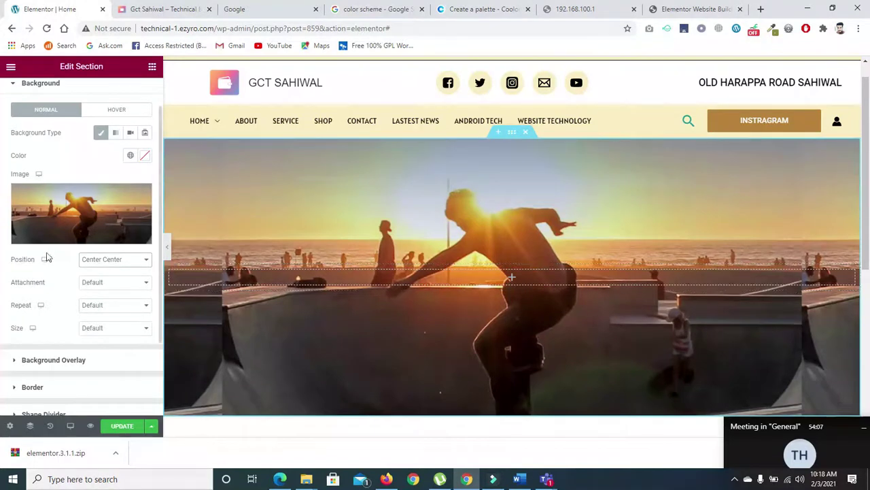
pyautogui.click(119, 285)
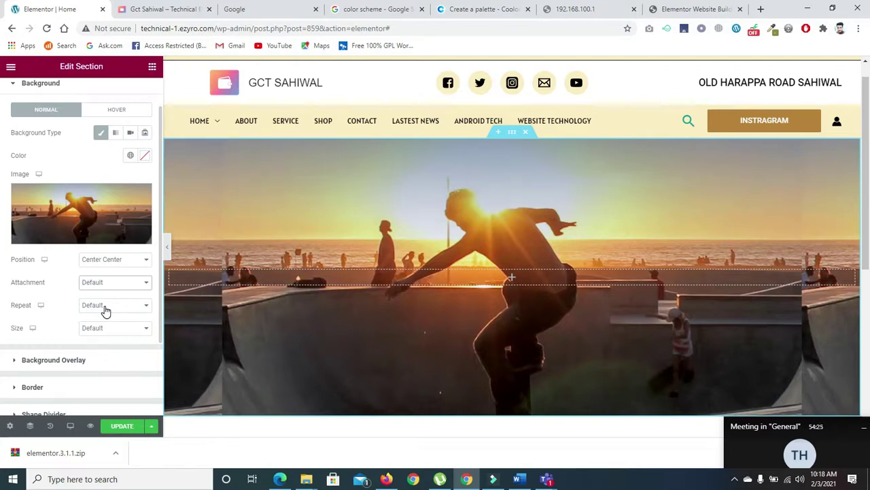
pyautogui.click(115, 307)
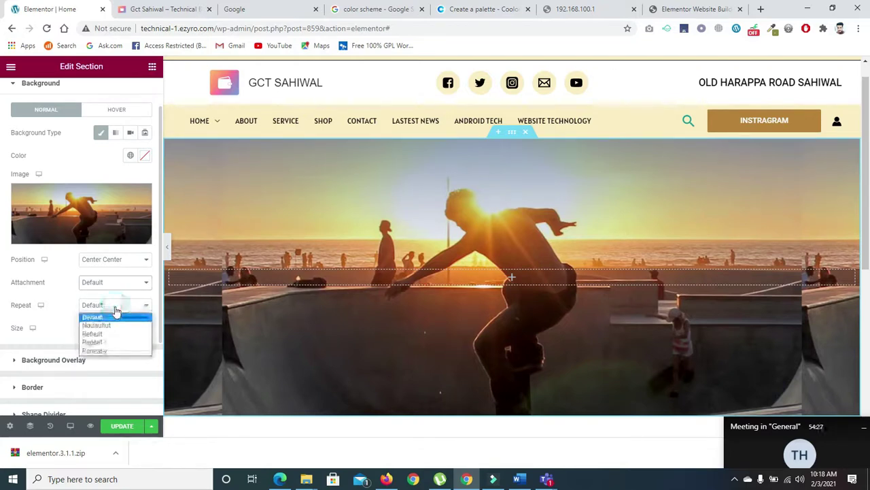
pyautogui.click(116, 329)
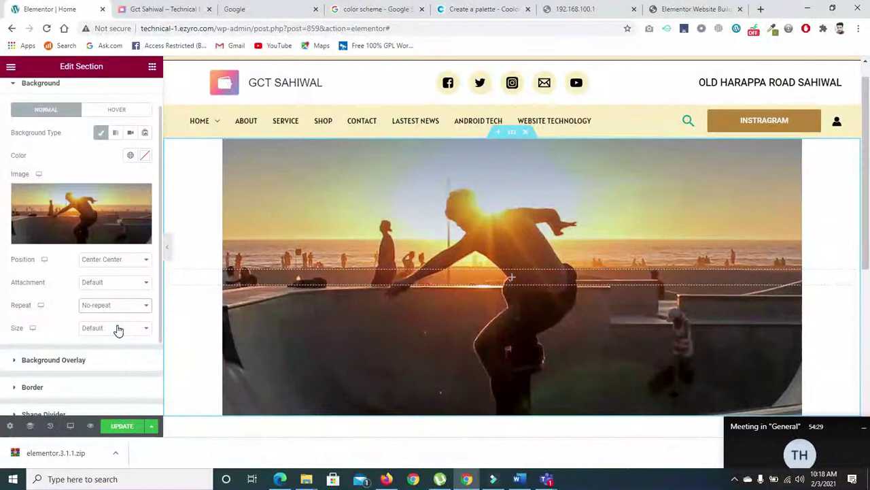
# - Compare the background image's Default and No-repeat repeat settings on the page, finishing on No-repeat
pyautogui.click(126, 308)
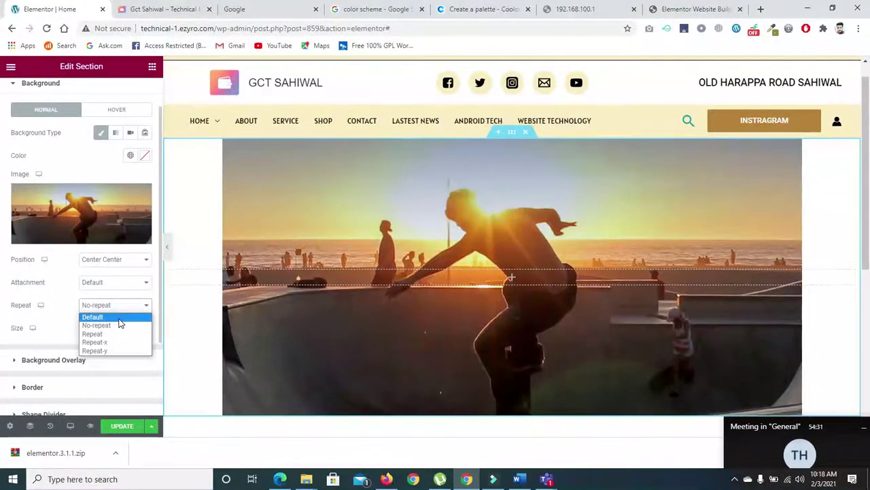
pyautogui.click(119, 319)
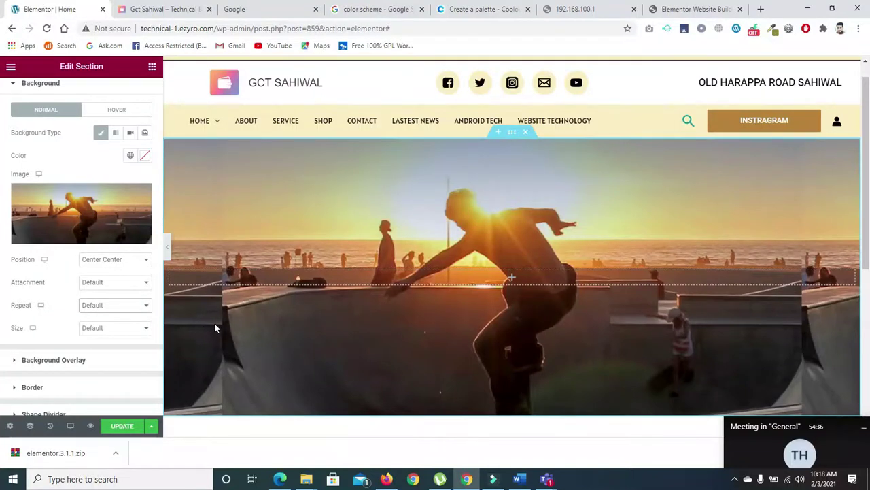
pyautogui.click(146, 305)
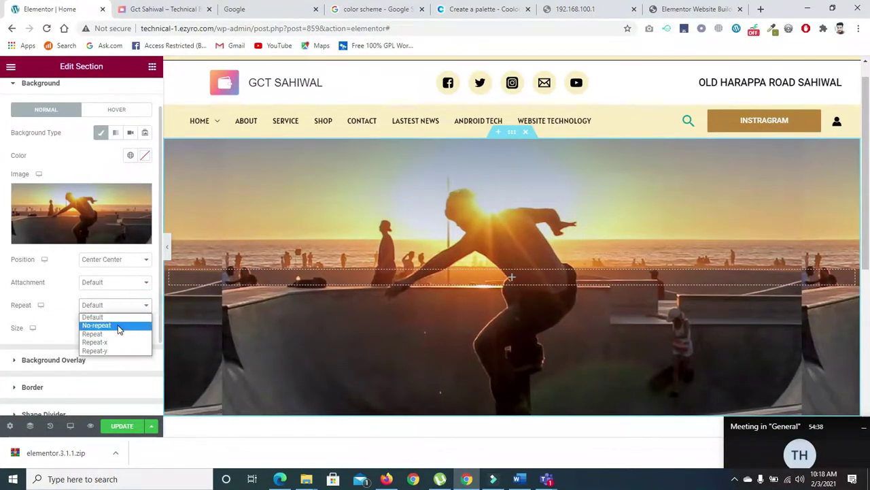
pyautogui.click(121, 325)
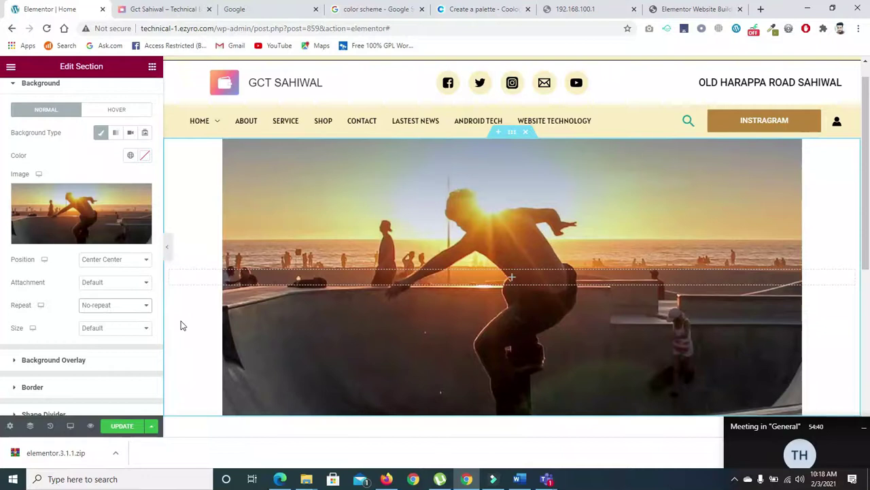
pyautogui.click(111, 307)
pyautogui.click(113, 321)
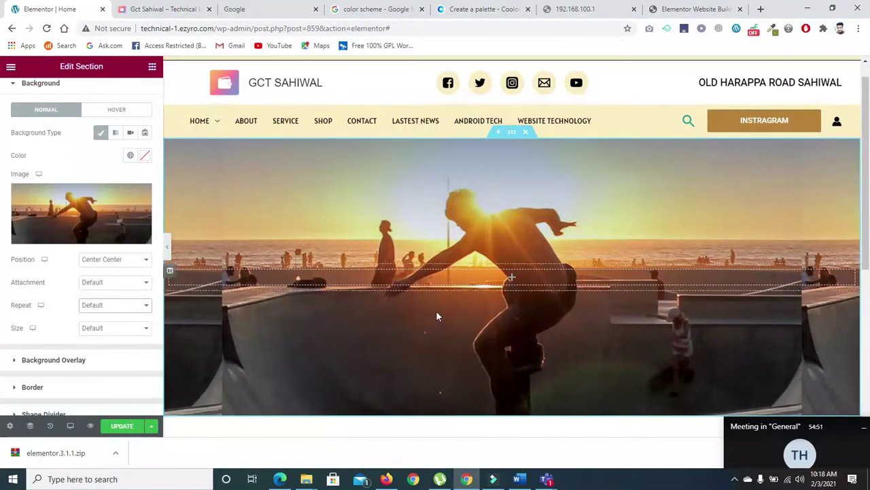
pyautogui.click(124, 305)
pyautogui.click(123, 327)
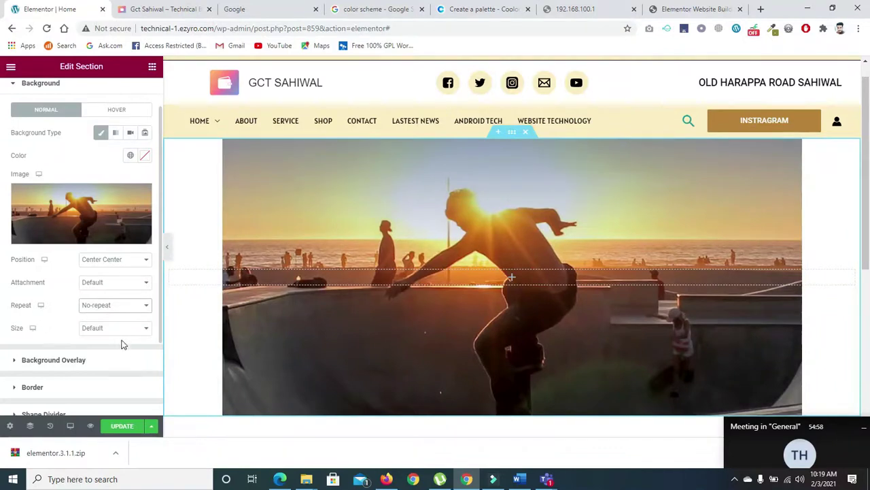
# - Set the background image's size to Cover and preview the section at full page width
pyautogui.click(120, 329)
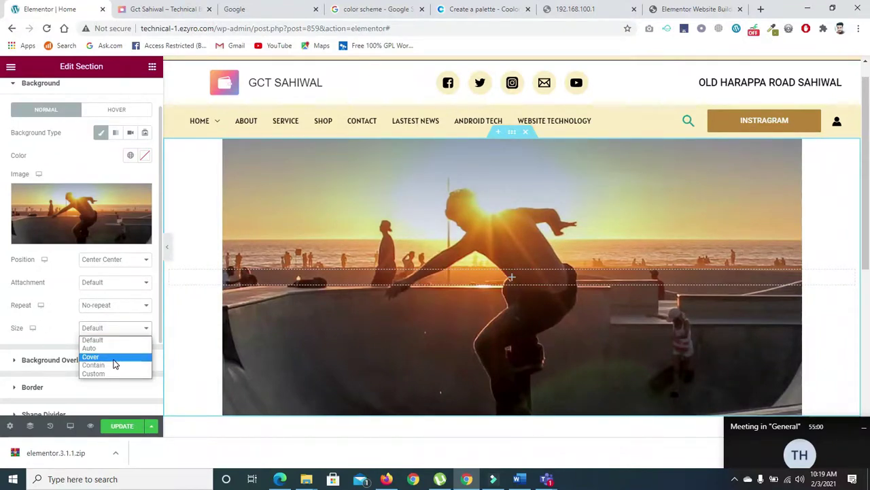
pyautogui.click(104, 357)
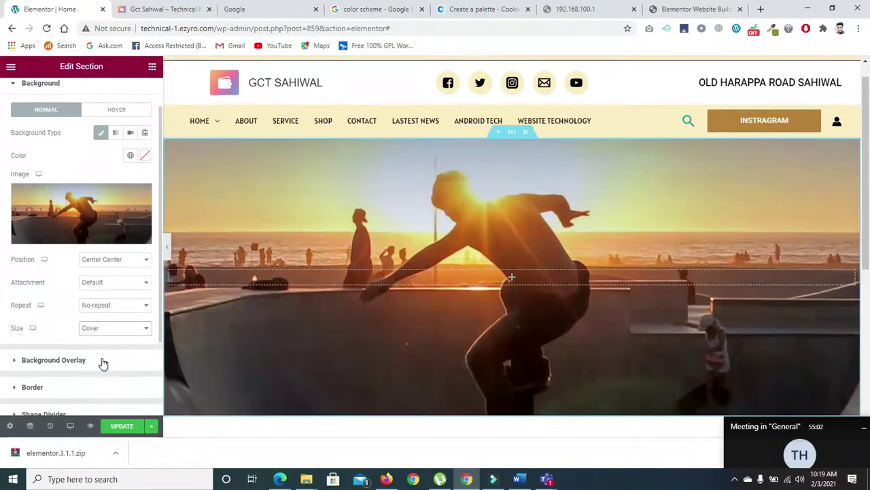
pyautogui.click(166, 245)
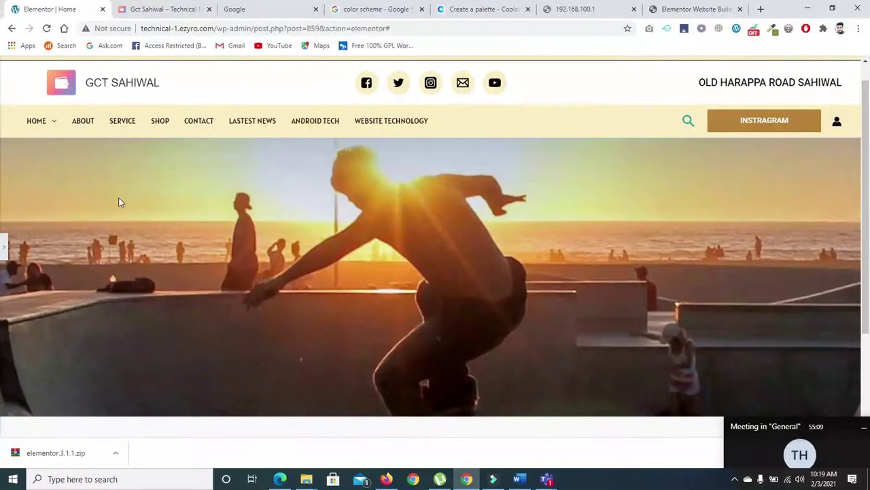
pyautogui.click(5, 245)
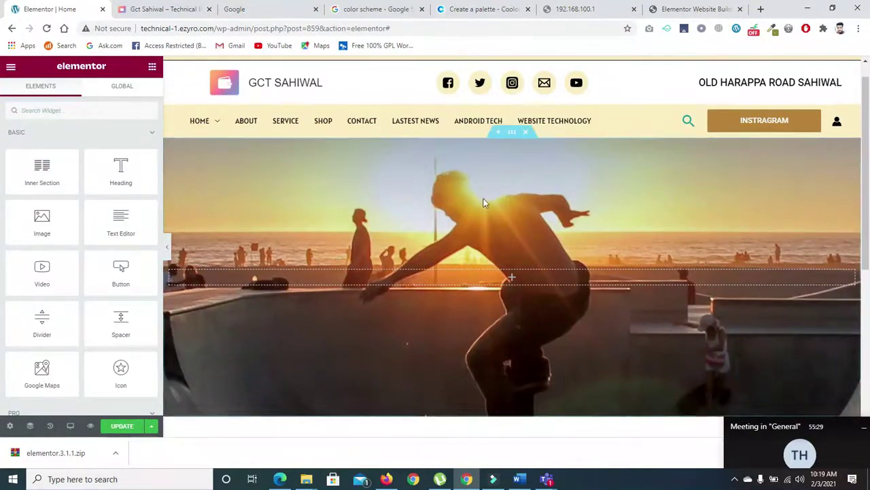
# - Reopen the section's background image selection and compare the pixel dimensions of the landscape image and commercials_ads_bg.jpg
pyautogui.click(511, 133)
pyautogui.click(90, 247)
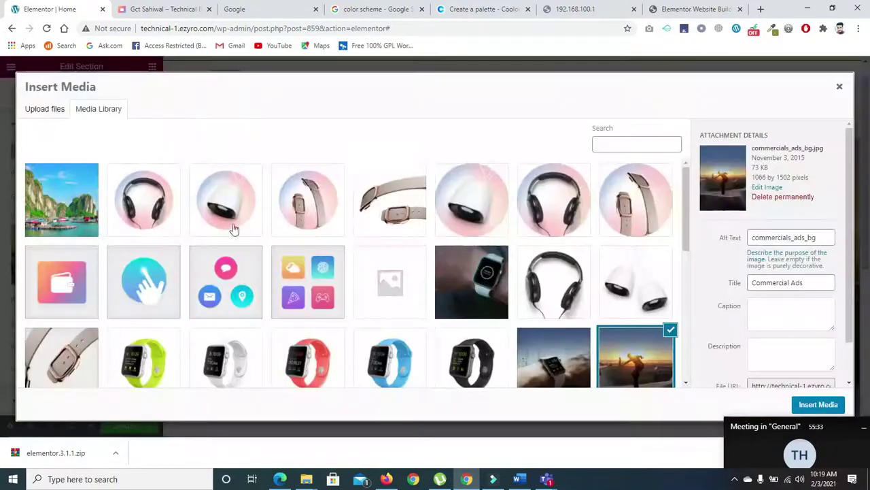
pyautogui.moveTo(685, 186)
pyautogui.mouseDown()
pyautogui.moveTo(672, 346)
pyautogui.moveTo(678, 175)
pyautogui.mouseUp()
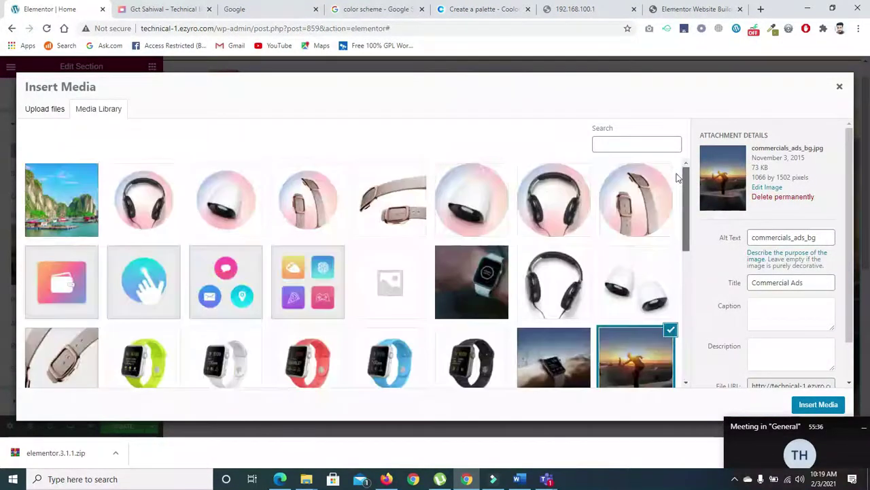
pyautogui.click(70, 201)
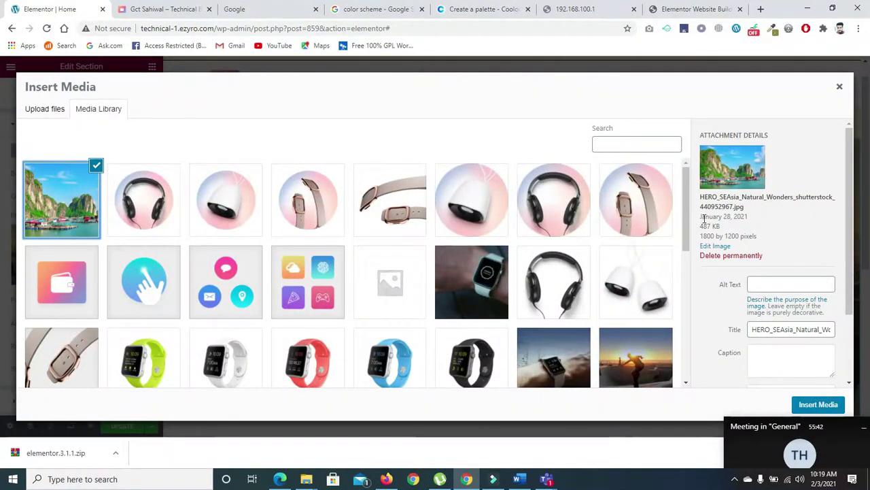
pyautogui.click(646, 350)
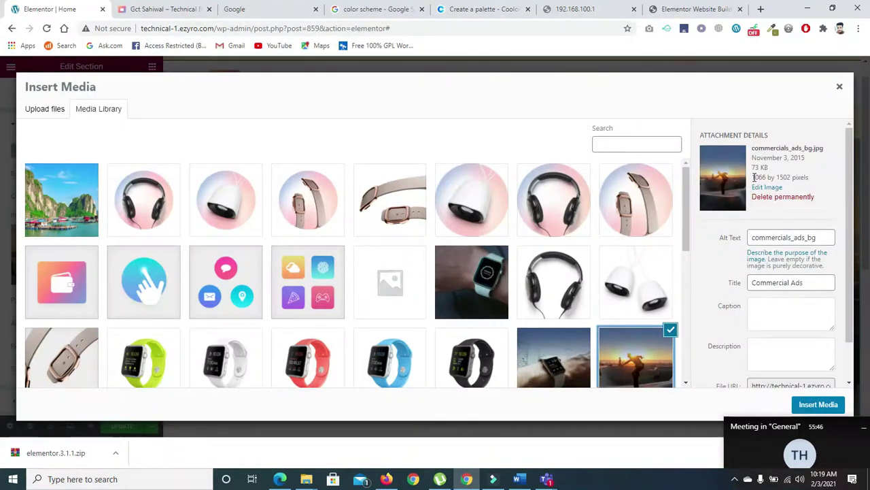
pyautogui.doubleClick(758, 177)
pyautogui.moveTo(758, 177); pyautogui.dragTo(792, 177)
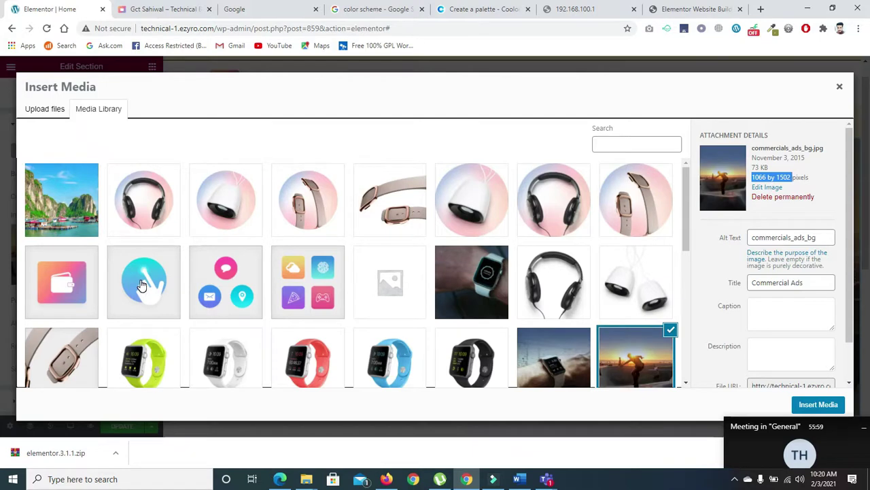
# - Check the dimensions of HERO_SEAsia_Natural_Wonders_shutterstock_440952967.jpg and insert it as the section's background image
pyautogui.click(60, 207)
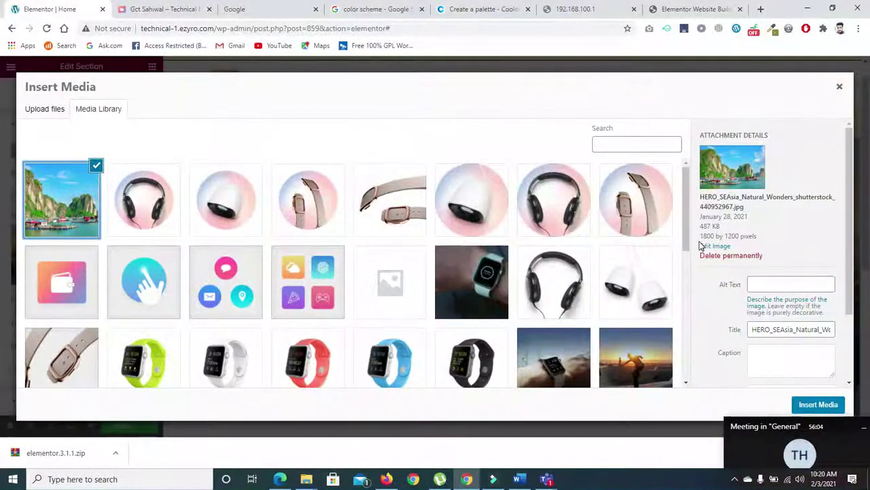
pyautogui.moveTo(700, 236); pyautogui.dragTo(736, 236)
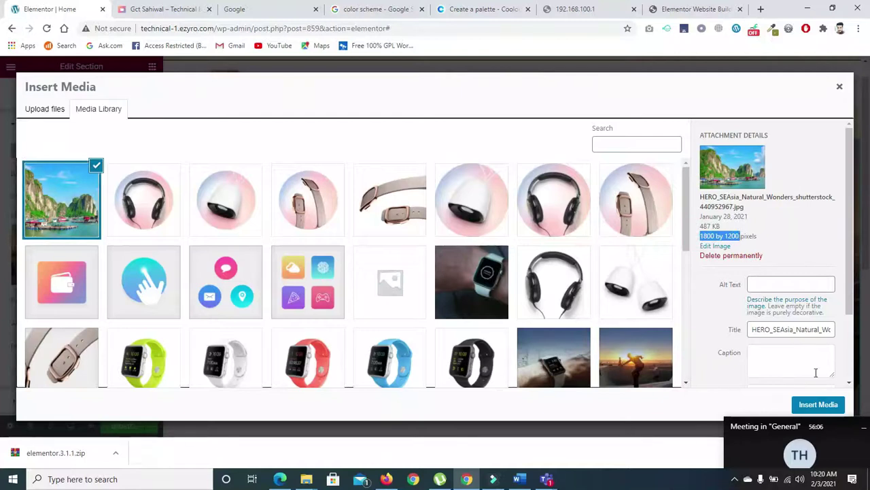
pyautogui.click(819, 403)
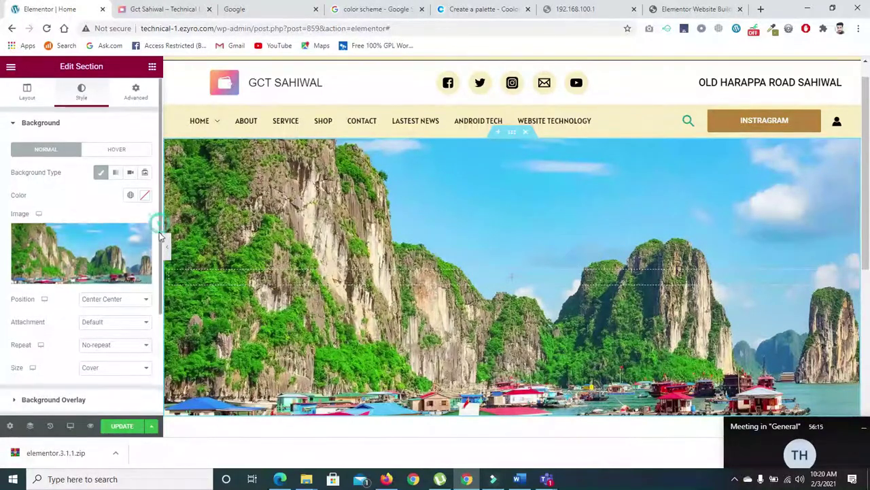
# - Look at the Classic option for the section's background overlay and set the overlay's background type to Gradient
pyautogui.scroll(-2, 160, 244)
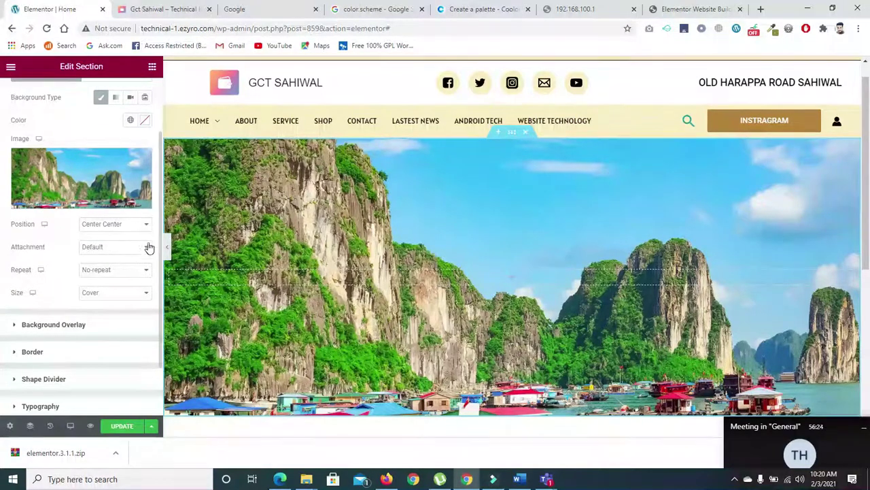
pyautogui.scroll(-1, 159, 231)
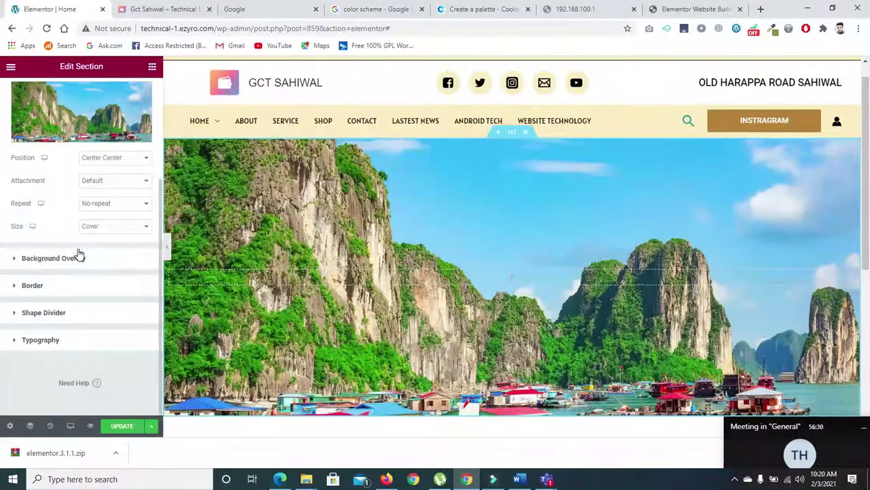
pyautogui.click(14, 258)
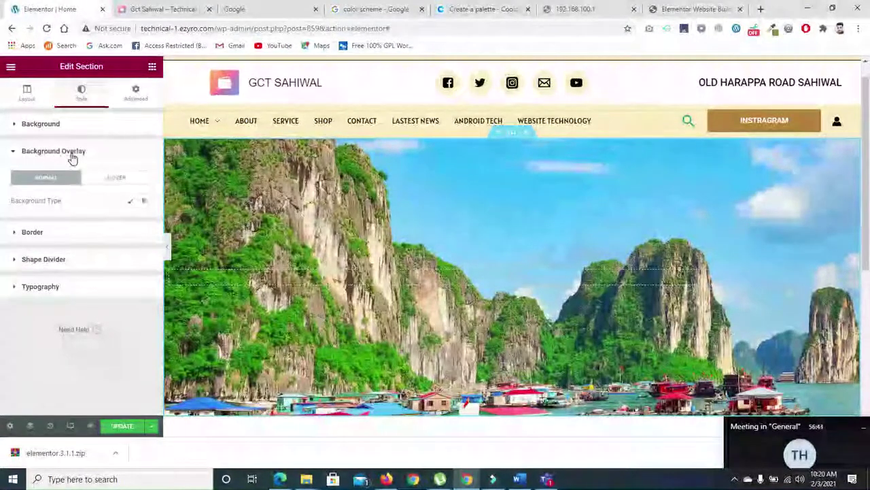
pyautogui.click(131, 202)
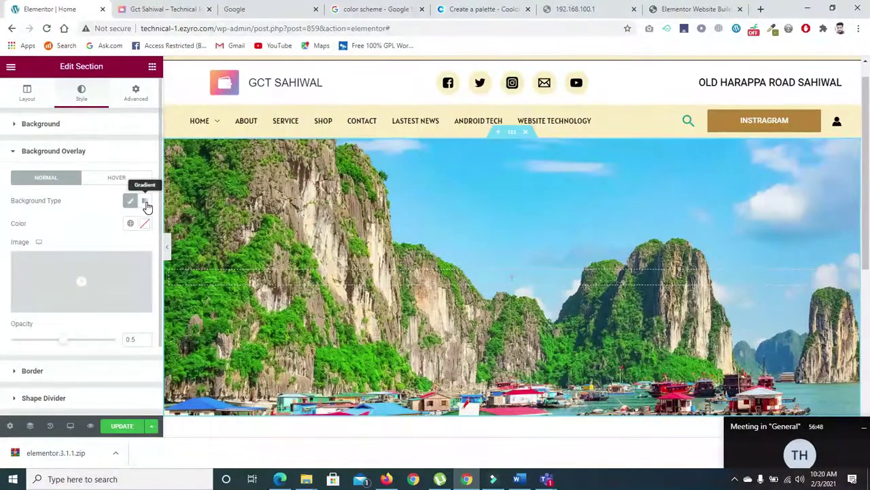
pyautogui.click(146, 202)
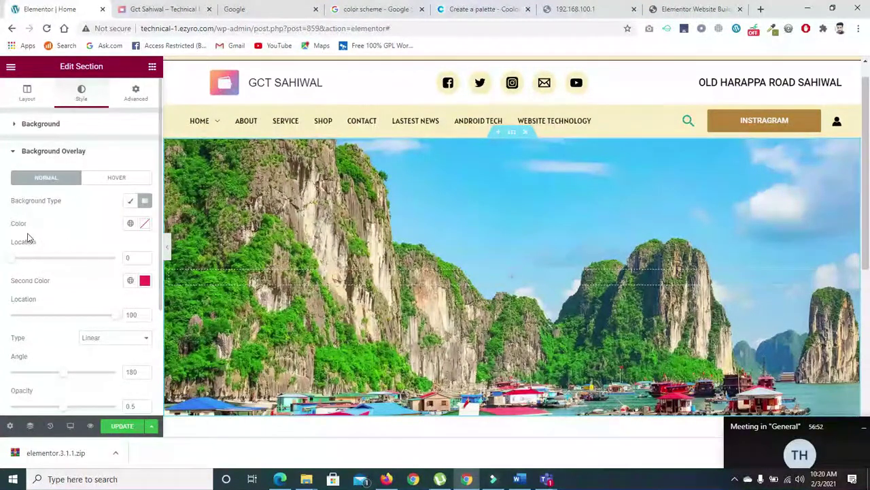
# - Set the section's overlay gradient from the global Primary color to the global Secondary color, with the first color's location at 69
pyautogui.click(143, 225)
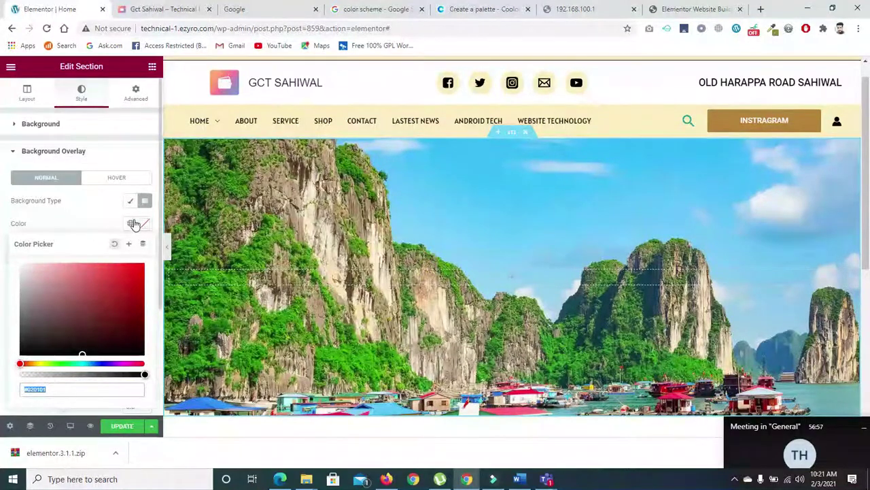
pyautogui.click(132, 225)
pyautogui.click(50, 275)
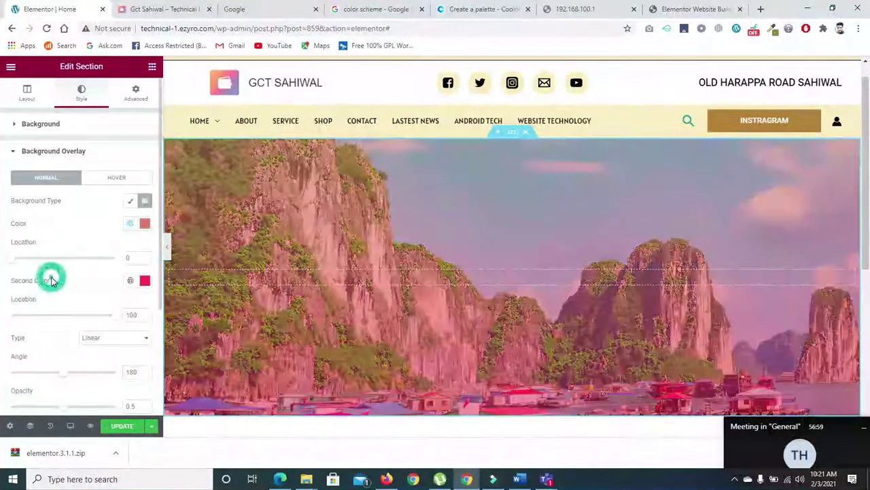
pyautogui.click(131, 282)
pyautogui.click(70, 348)
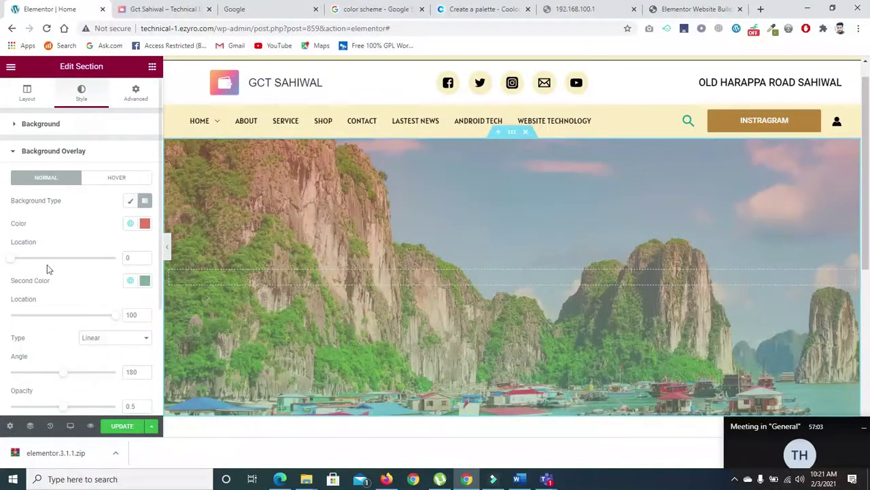
pyautogui.moveTo(11, 262); pyautogui.dragTo(83, 275)
pyautogui.moveTo(116, 317); pyautogui.dragTo(134, 335)
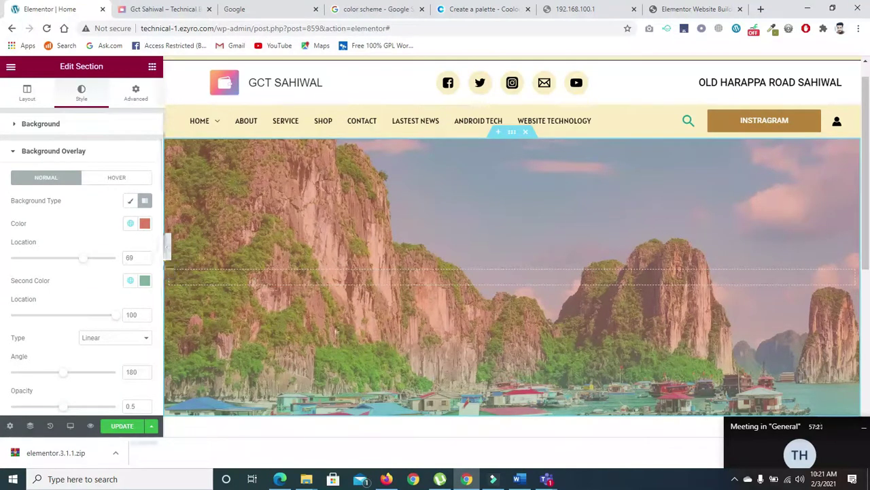
# - Switch the section's background overlay to the Classic type with the global Accent color and set its opacity to 0.38
pyautogui.click(131, 204)
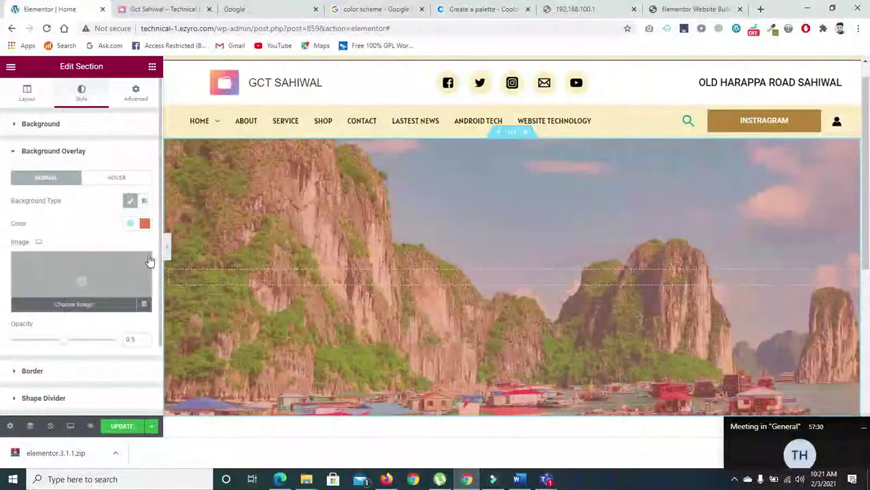
pyautogui.scroll(-3, 159, 257)
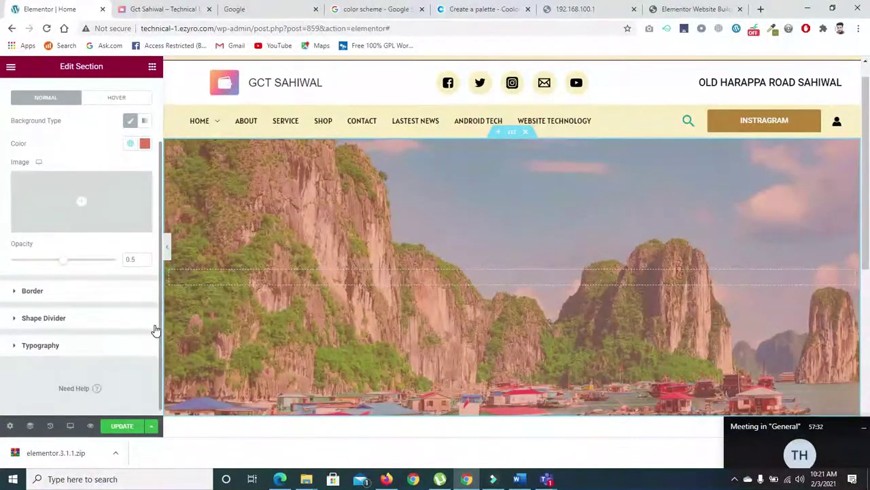
pyautogui.scroll(1, 157, 308)
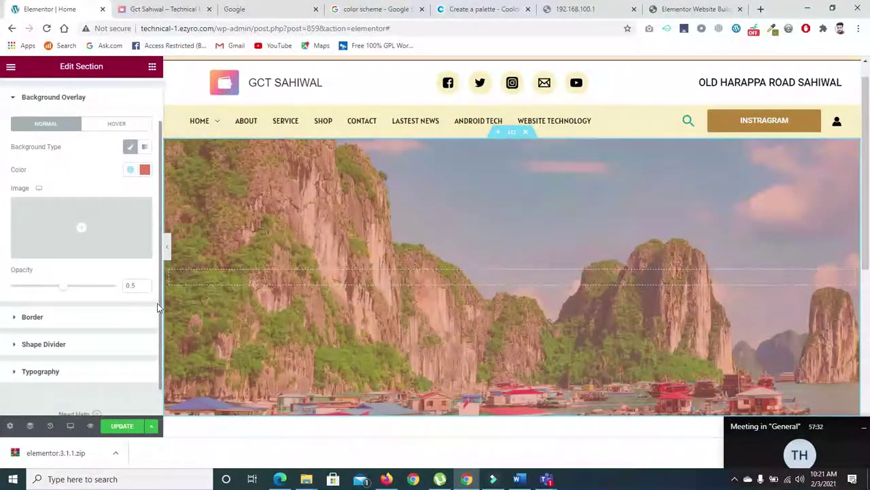
pyautogui.click(131, 176)
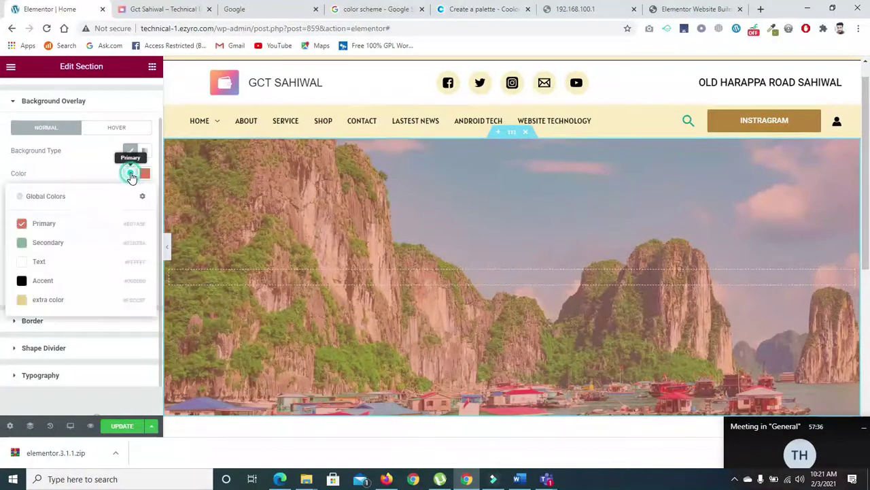
pyautogui.click(42, 283)
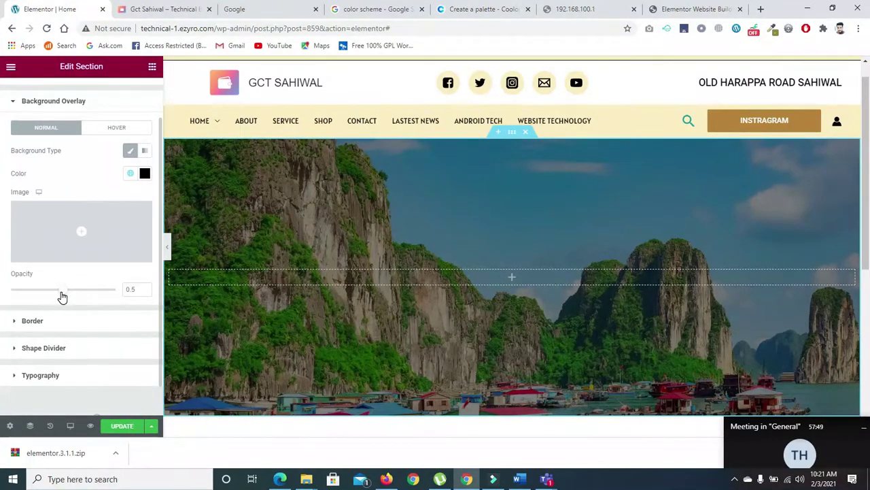
pyautogui.moveTo(62, 295)
pyautogui.mouseDown()
pyautogui.moveTo(43, 295)
pyautogui.moveTo(82, 293)
pyautogui.moveTo(73, 295)
pyautogui.mouseUp()
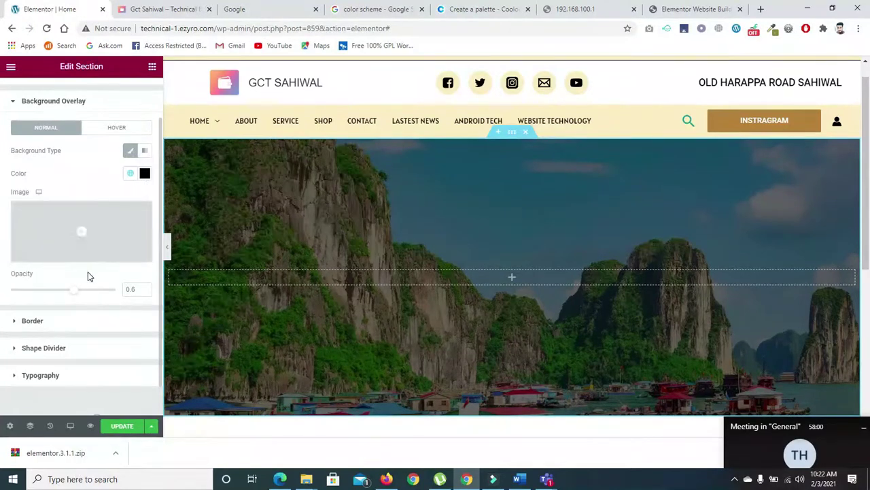
pyautogui.moveTo(73, 295); pyautogui.dragTo(50, 292)
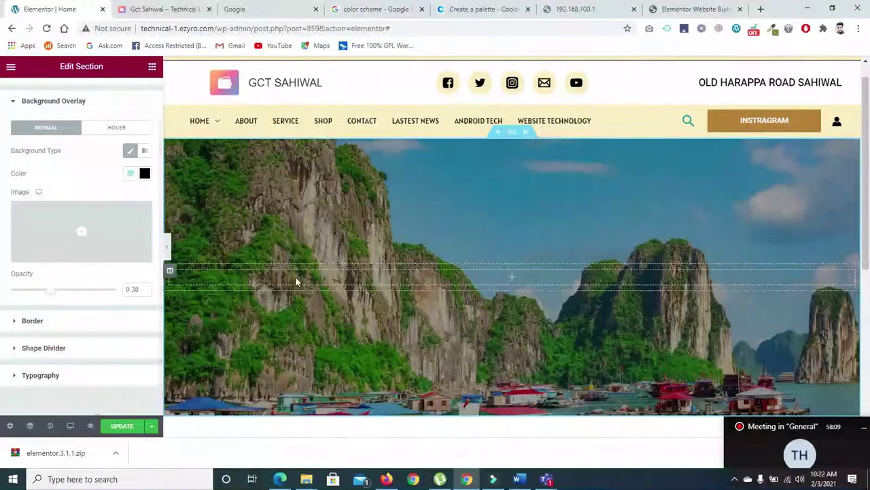
# - Preview the page without the editing panel and review the section's Background Overlay settings
pyautogui.click(166, 248)
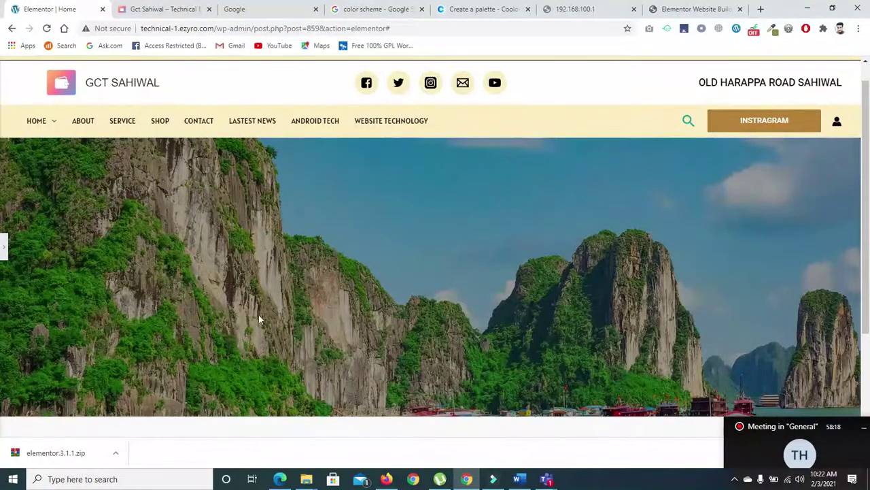
pyautogui.click(4, 246)
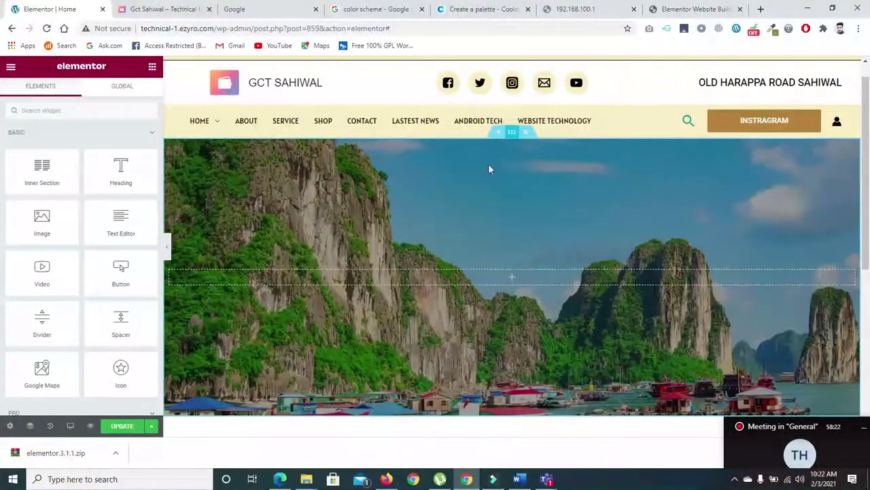
pyautogui.click(211, 289)
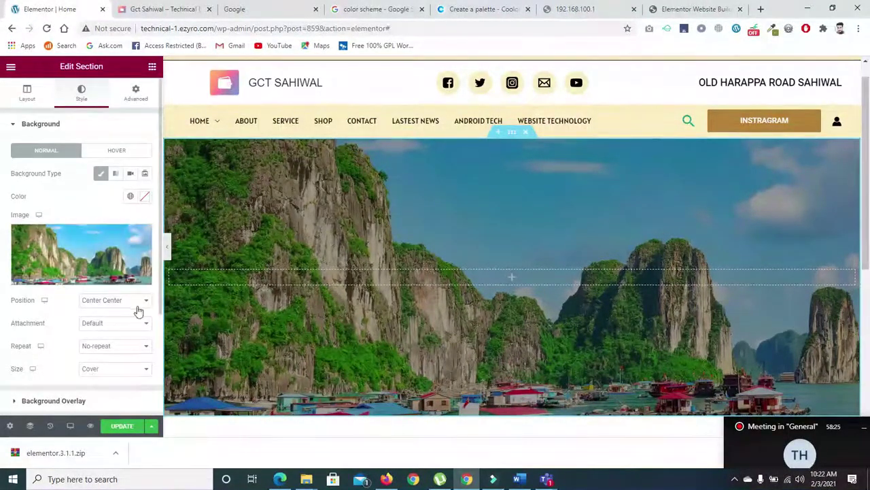
pyautogui.scroll(-3, 160, 284)
pyautogui.click(50, 297)
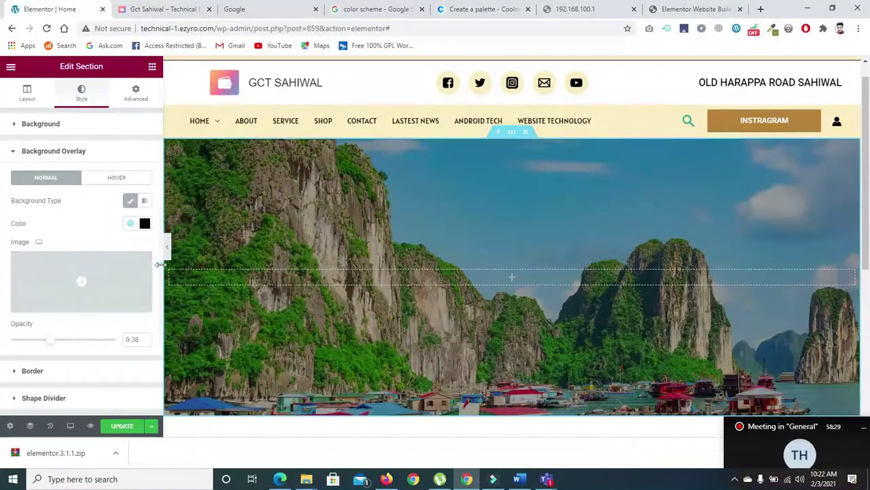
pyautogui.scroll(-1, 161, 272)
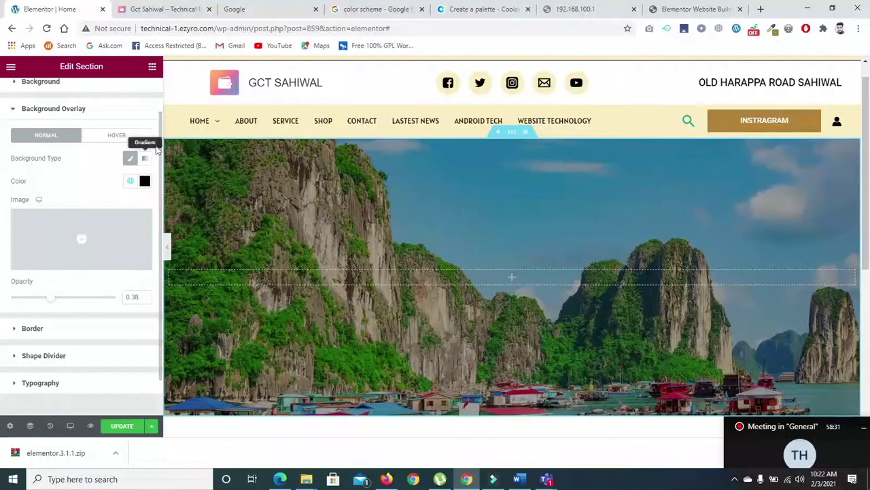
pyautogui.scroll(1, 160, 119)
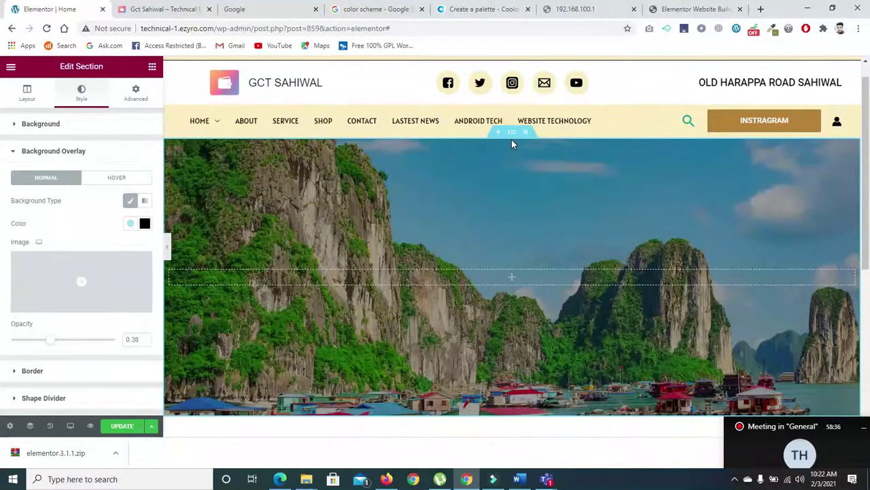
# - Add a Heading widget to the empty column of the background image section
pyautogui.click(514, 280)
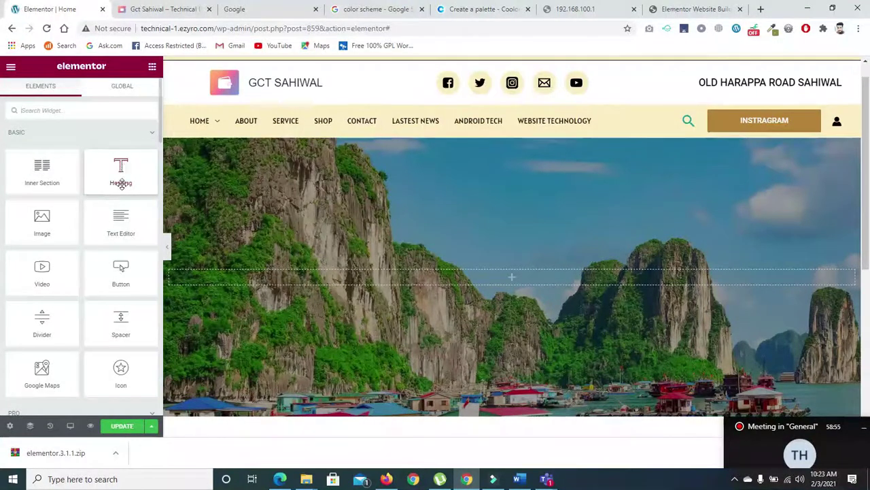
pyautogui.scroll(-1, 159, 136)
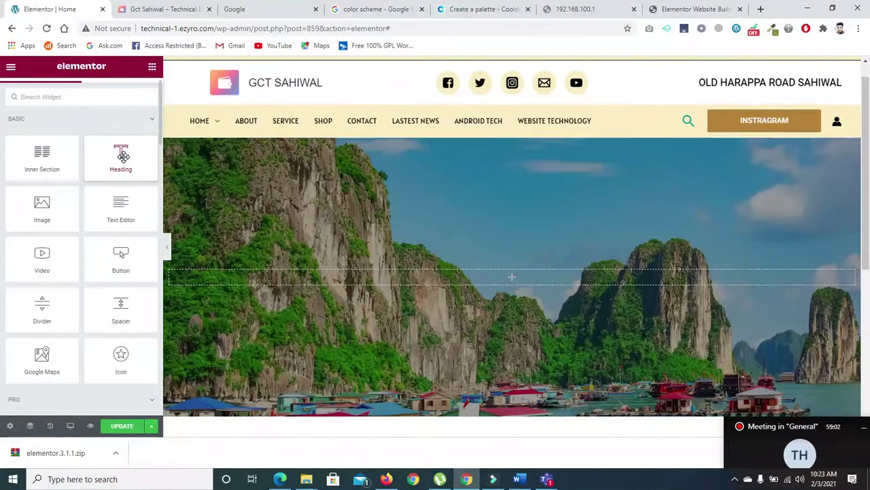
pyautogui.moveTo(123, 155)
pyautogui.mouseDown()
pyautogui.moveTo(491, 249)
pyautogui.moveTo(450, 226)
pyautogui.moveTo(121, 150)
pyautogui.mouseUp()
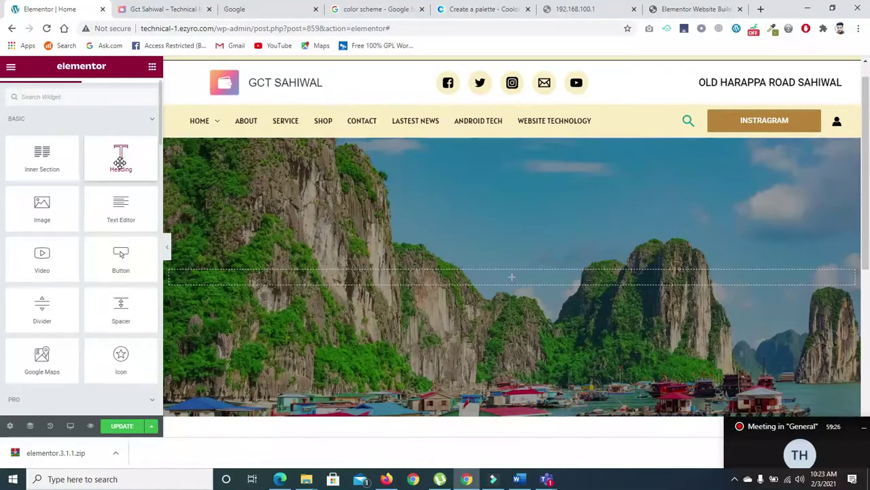
pyautogui.moveTo(121, 161); pyautogui.dragTo(518, 284)
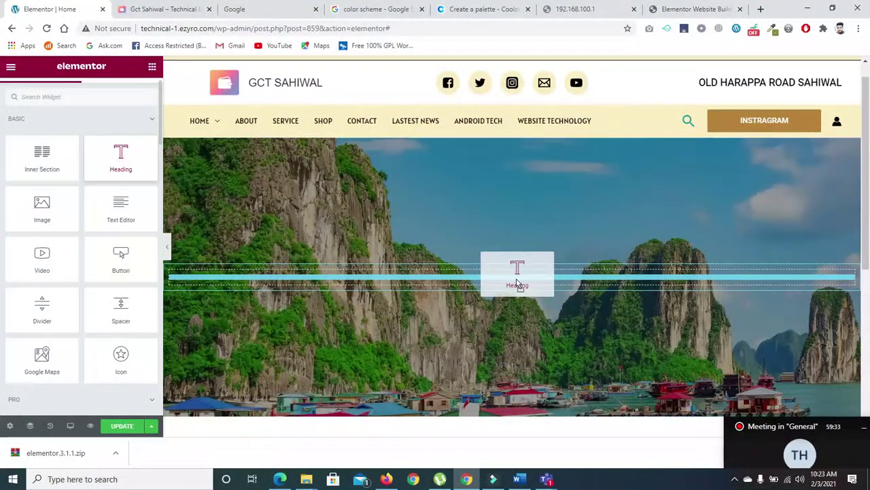
pyautogui.moveTo(516, 284)
pyautogui.mouseDown()
pyautogui.moveTo(508, 211)
pyautogui.moveTo(513, 283)
pyautogui.mouseUp()
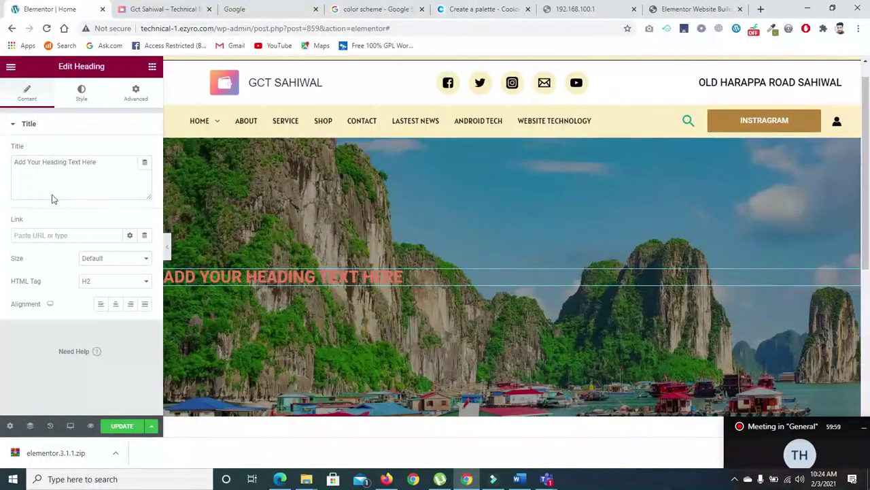
pyautogui.moveTo(99, 162); pyautogui.dragTo(1, 158)
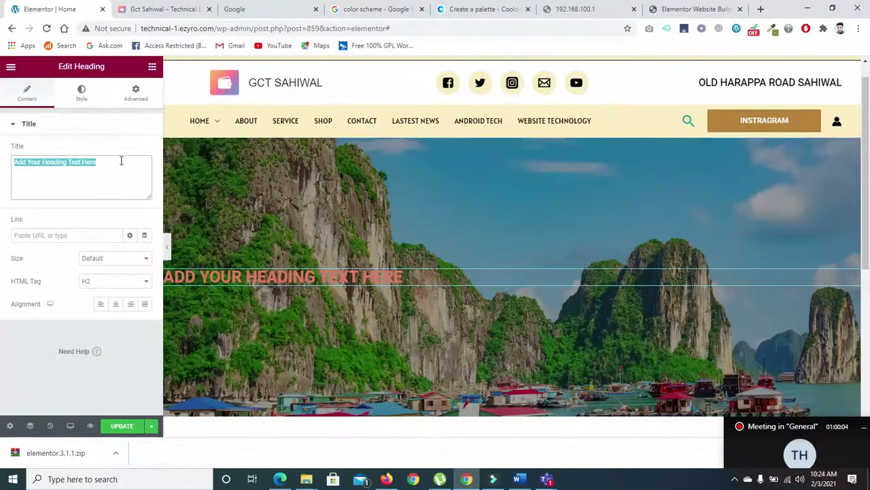
pyautogui.click(459, 155)
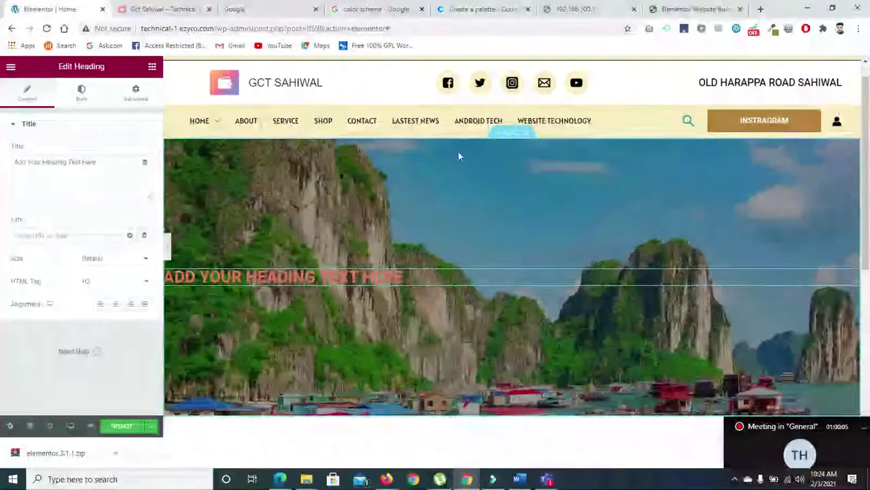
pyautogui.click(512, 133)
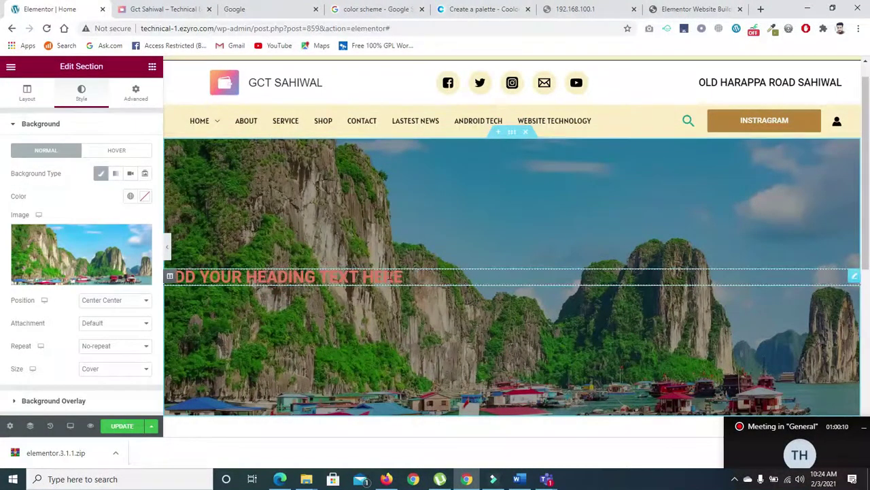
# - Clear the placeholder title text of the new heading
pyautogui.click(389, 272)
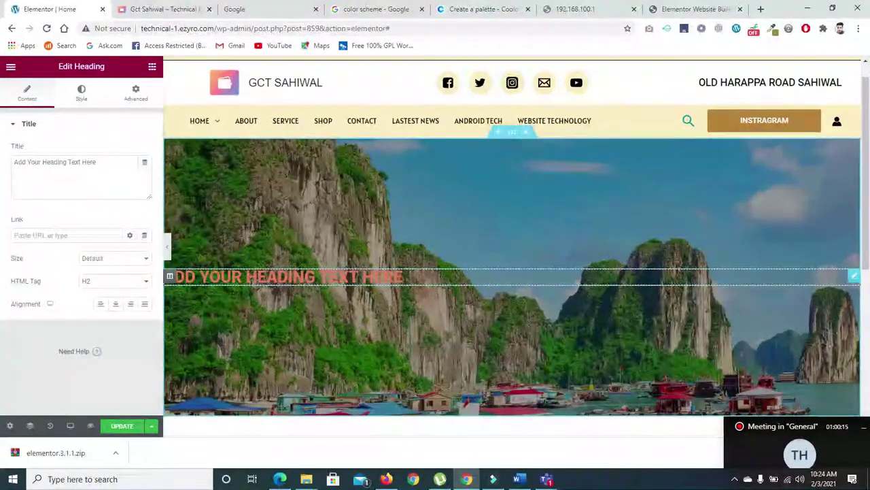
pyautogui.doubleClick(103, 168)
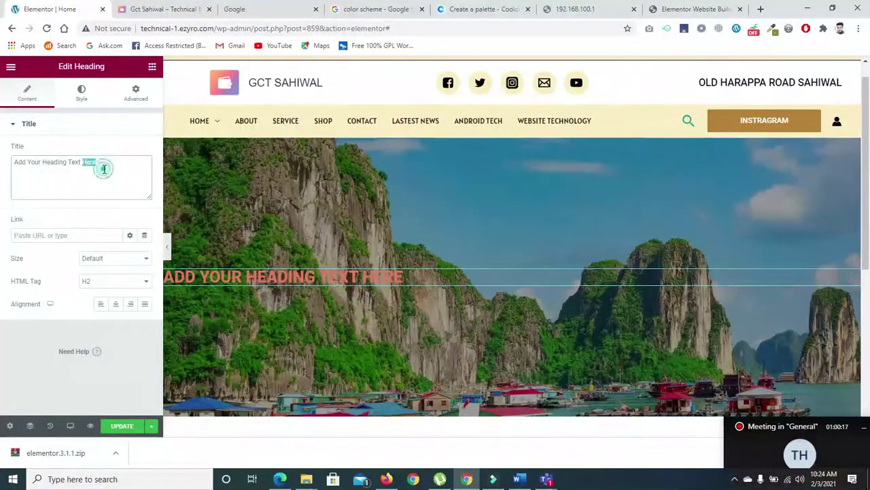
pyautogui.press('BackSpace')
pyautogui.press('BackSpace')
pyautogui.press('BackSpace')
pyautogui.press('BackSpace')
pyautogui.press('BackSpace')
pyautogui.press('BackSpace')
pyautogui.press('BackSpace')
pyautogui.press('BackSpace')
pyautogui.press('BackSpace')
pyautogui.press('BackSpace')
pyautogui.press('BackSpace')
pyautogui.press('BackSpace')
pyautogui.press('BackSpace')
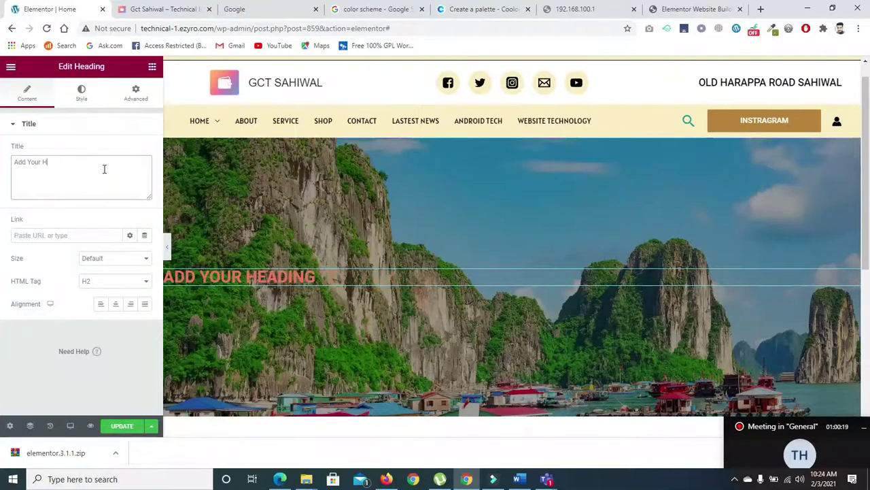
pyautogui.press('BackSpace')
pyautogui.press('BackSpace')
pyautogui.press('BackSpace')
pyautogui.press('BackSpace')
pyautogui.press('BackSpace')
pyautogui.press('BackSpace')
pyautogui.press('BackSpace')
pyautogui.press('BackSpace')
pyautogui.press('BackSpace')
pyautogui.press('BackSpace')
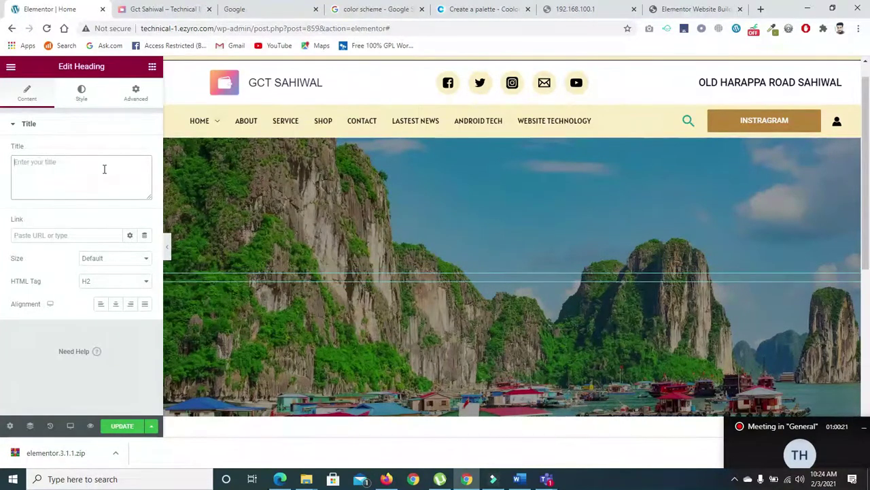
# - Try "Gct sahiwal" as the heading's title and clear it again
pyautogui.write('Gct')
pyautogui.press('BackSpace')
pyautogui.press('BackSpace')
pyautogui.write('ct')
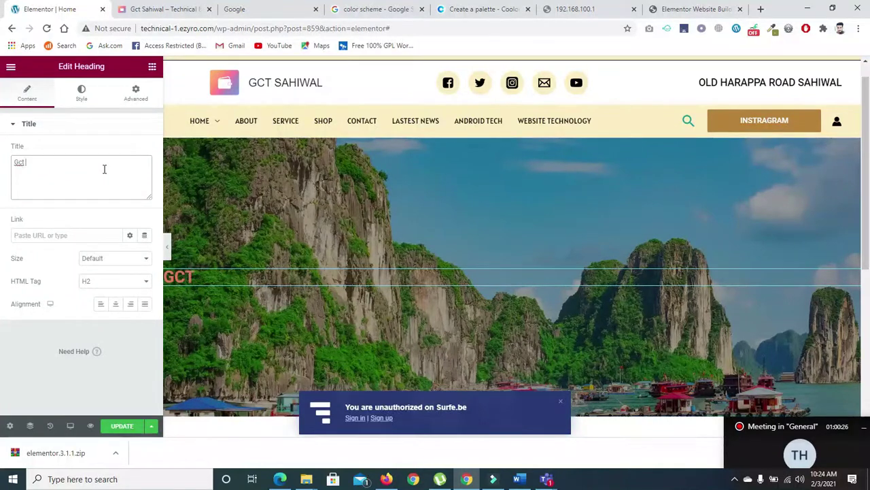
pyautogui.write(' sahiwal')
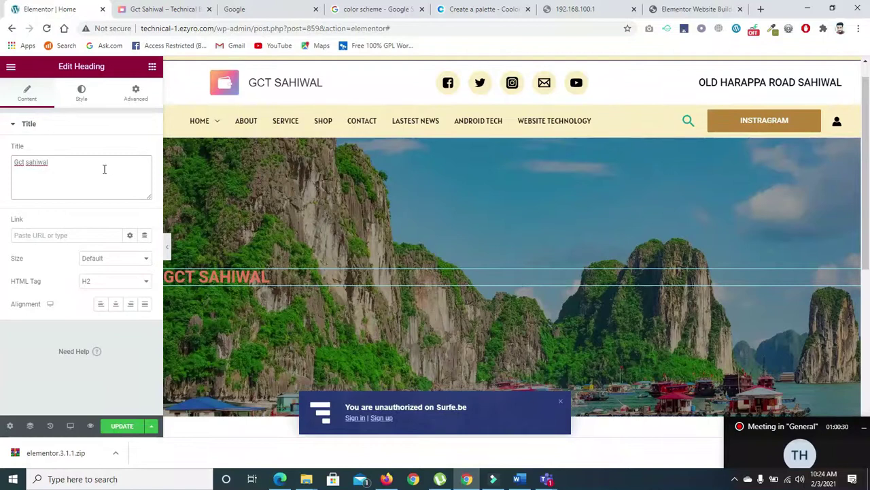
pyautogui.press('BackSpace')
pyautogui.press('BackSpace')
pyautogui.press('BackSpace')
pyautogui.press('BackSpace')
pyautogui.press('BackSpace')
pyautogui.press('BackSpace')
pyautogui.press('BackSpace')
pyautogui.press('BackSpace')
pyautogui.press('BackSpace')
pyautogui.press('BackSpace')
pyautogui.press('BackSpace')
# - Enter "e-rozgar technical design" as the heading's title
pyautogui.write('e-rozgar')
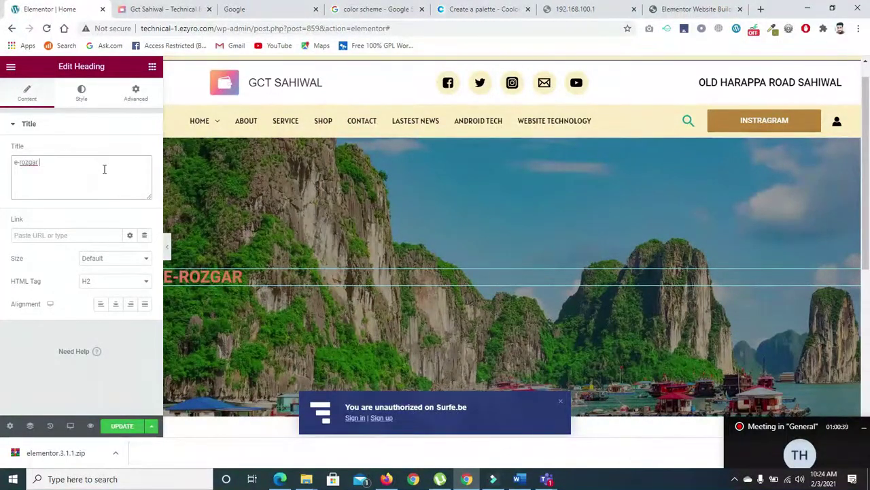
pyautogui.write(' technic')
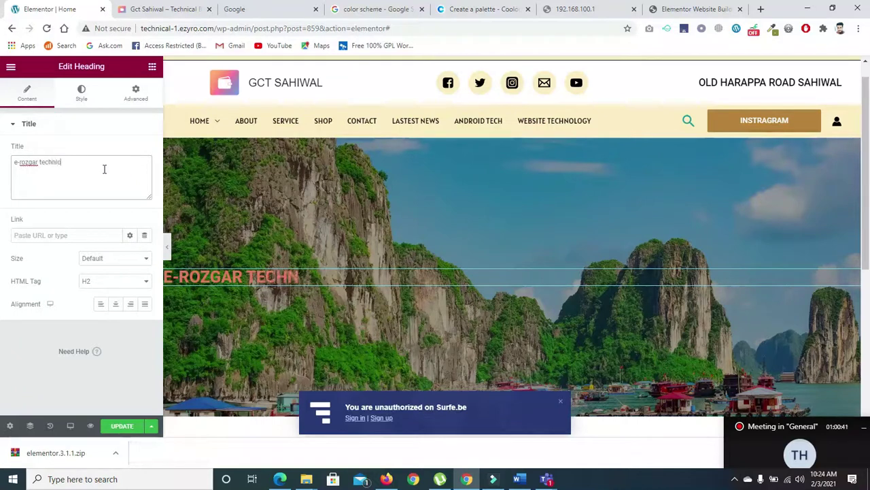
pyautogui.write('al desg')
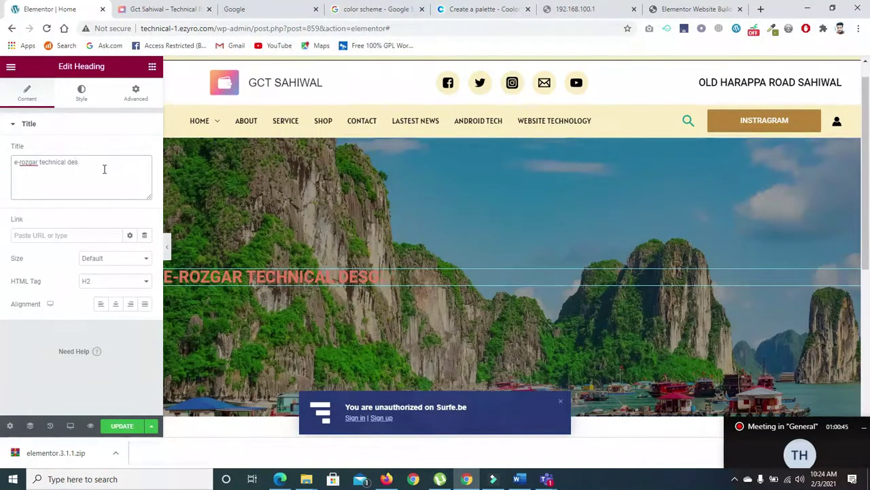
pyautogui.write('ign')
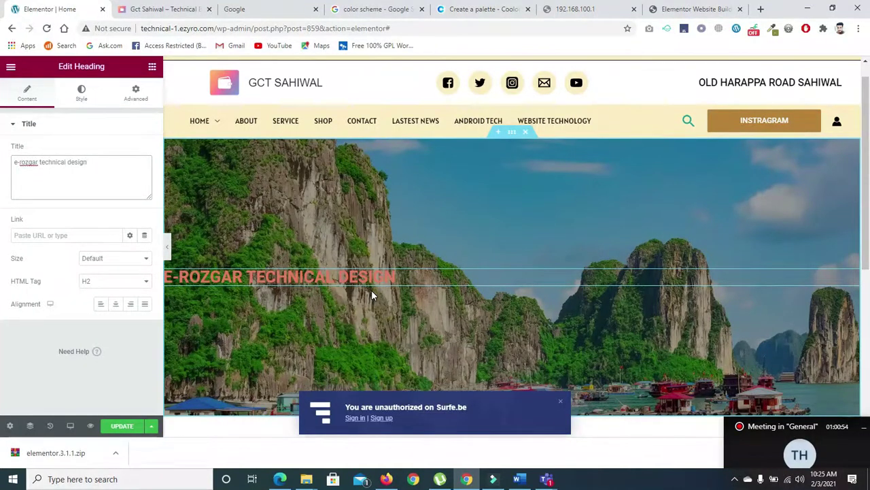
# - Center-align the heading and try the larger size presets, including Large and XXL, settling on XL
pyautogui.click(556, 402)
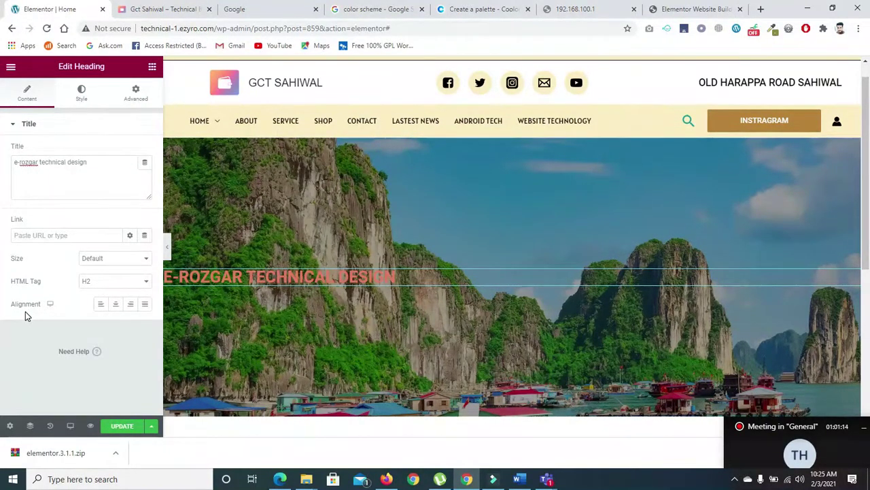
pyautogui.click(116, 306)
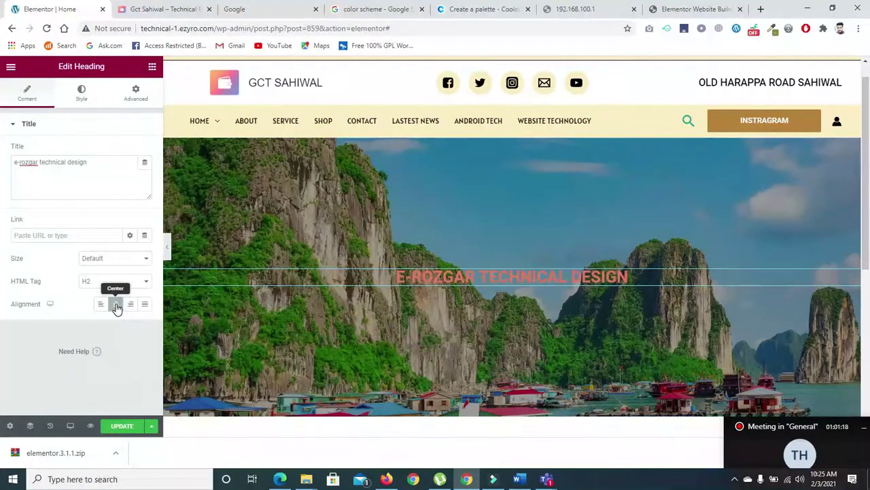
pyautogui.click(125, 261)
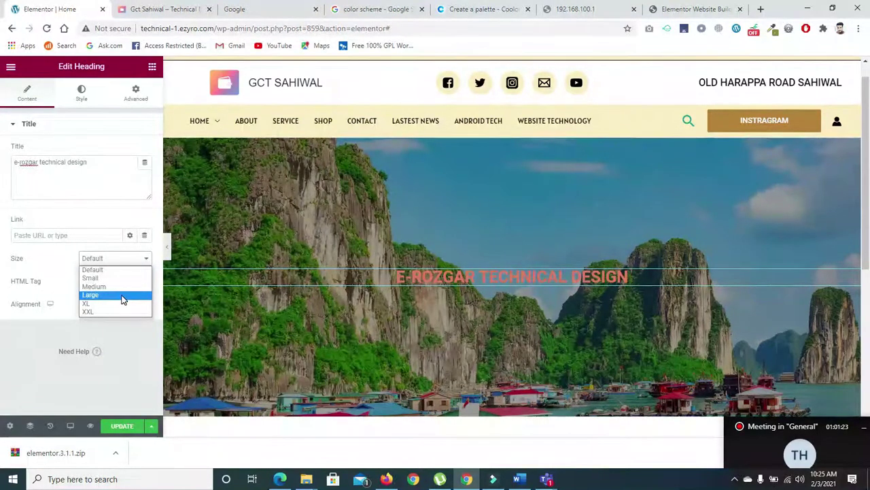
pyautogui.click(122, 297)
pyautogui.click(121, 259)
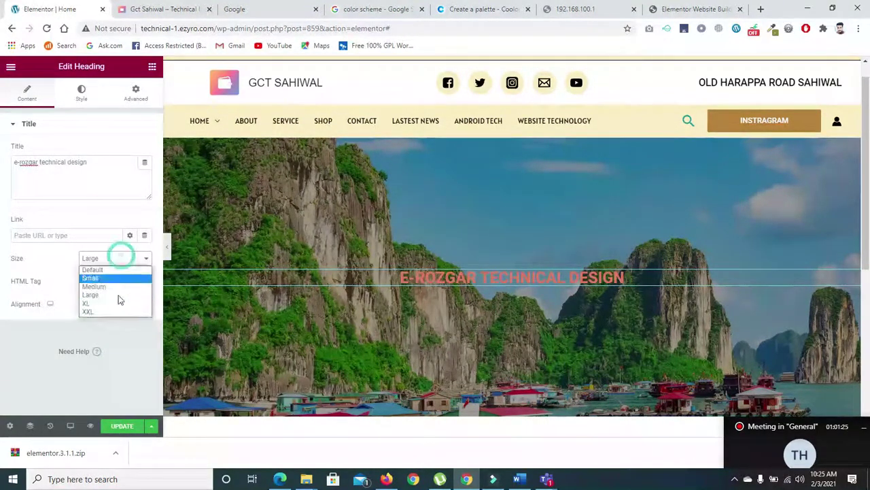
pyautogui.click(113, 303)
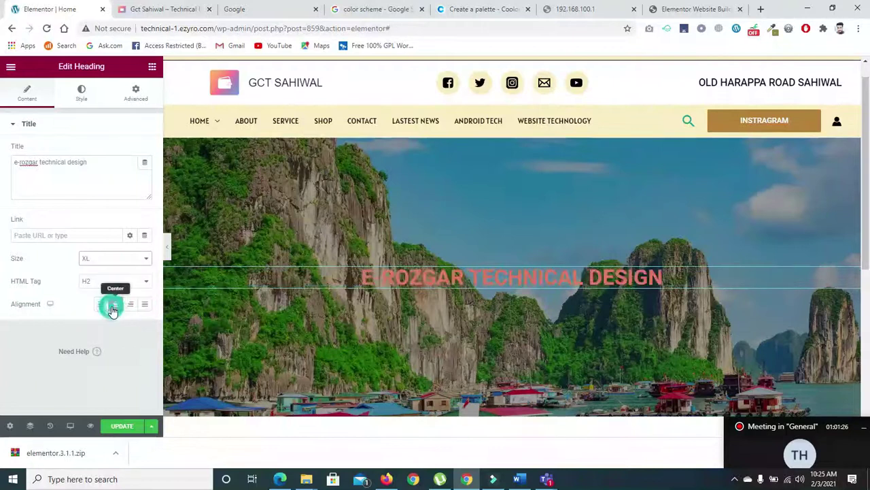
pyautogui.click(128, 261)
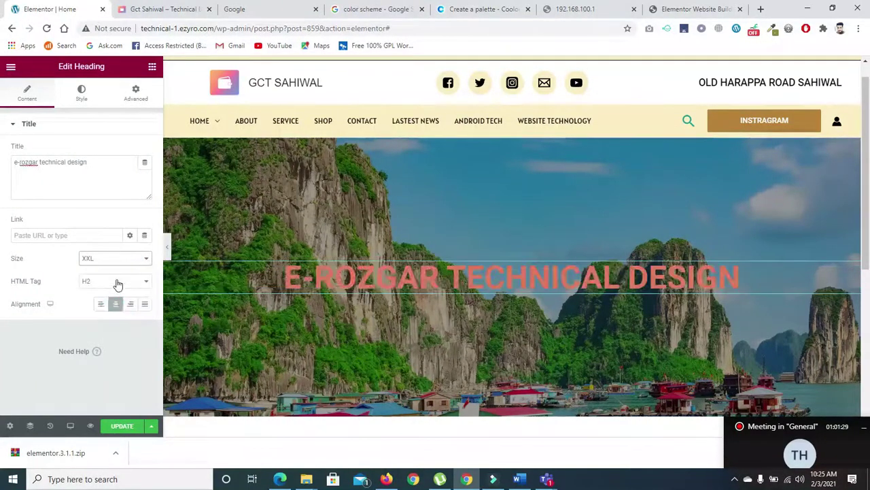
pyautogui.click(116, 258)
pyautogui.click(102, 301)
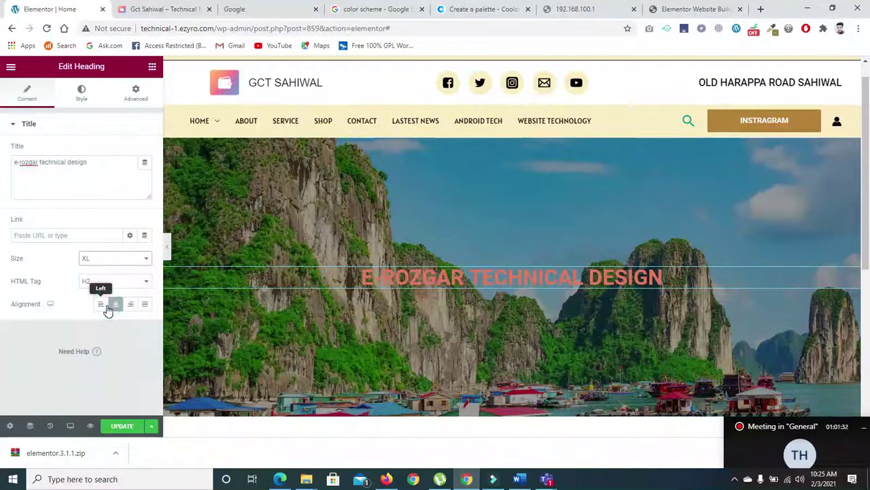
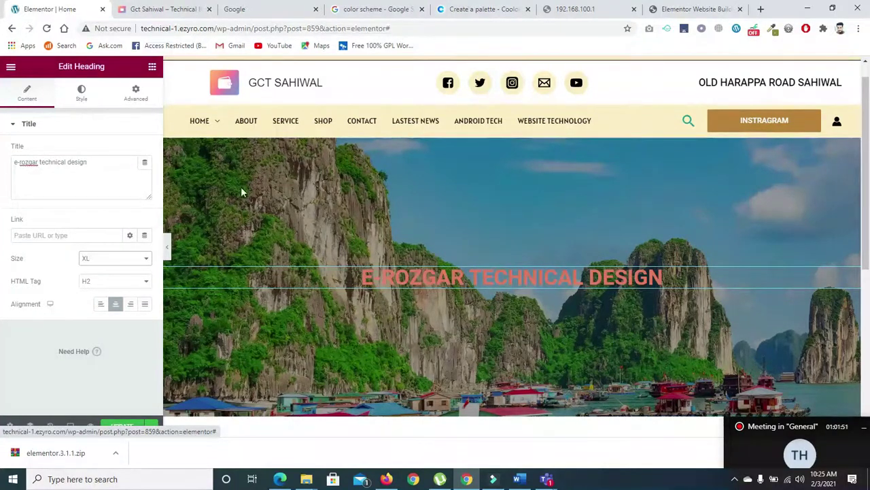
# - Set the heading's text color to the global Text color, white #FFFFFF
pyautogui.click(82, 95)
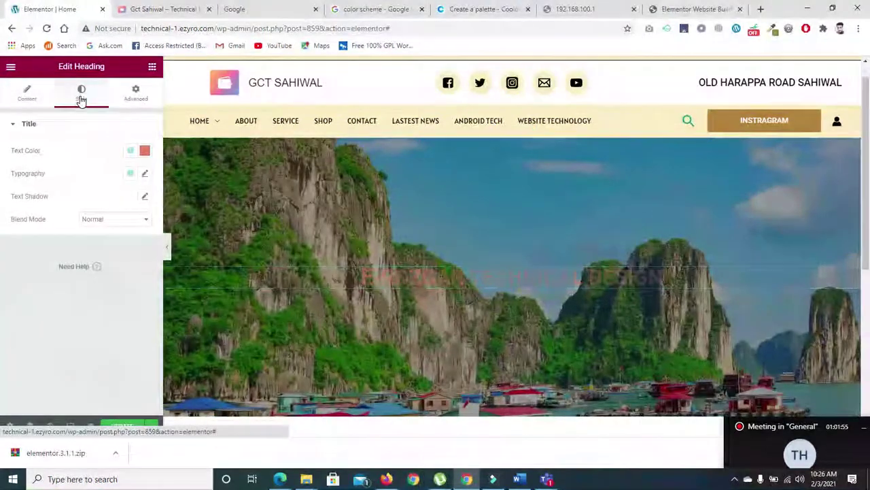
pyautogui.click(130, 151)
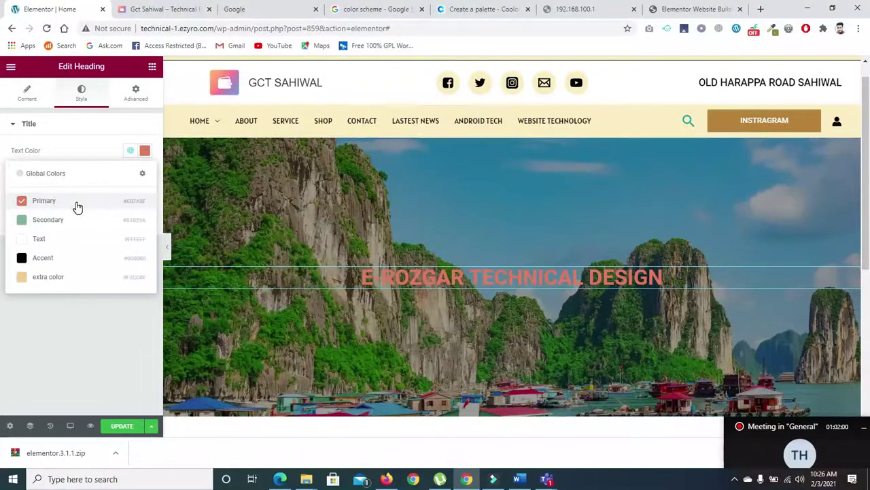
pyautogui.click(43, 240)
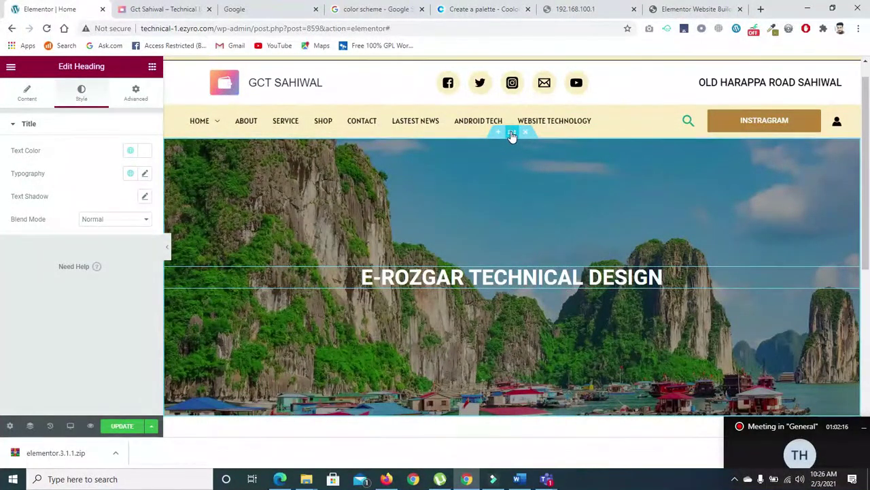
# - Clear the hero section's background overlay color and reapply the global black Accent color
pyautogui.click(512, 133)
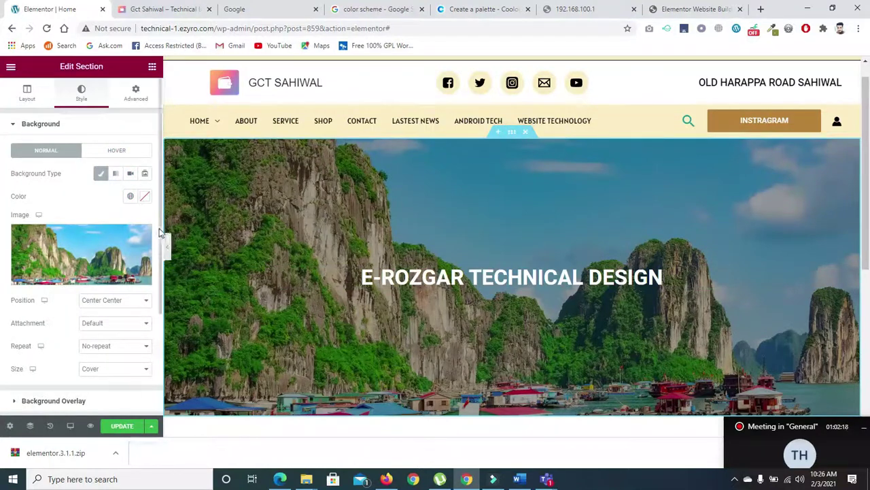
pyautogui.scroll(-3, 41, 259)
pyautogui.click(35, 261)
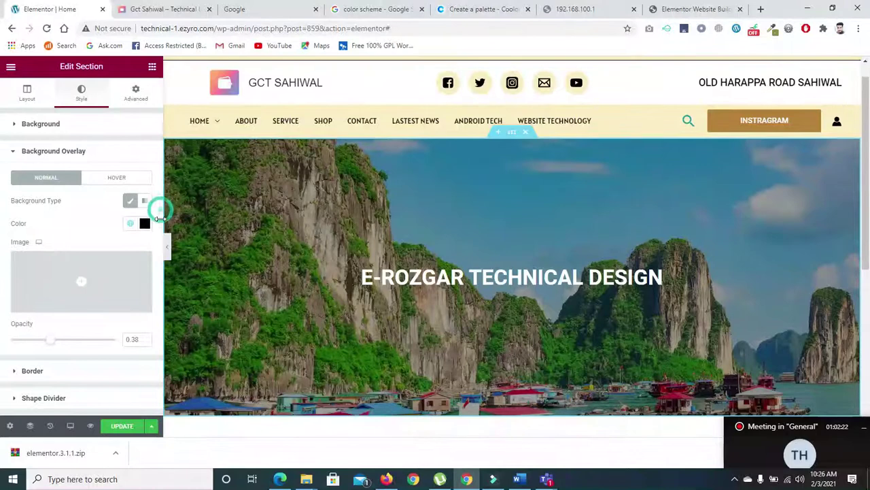
pyautogui.click(144, 224)
pyautogui.click(115, 245)
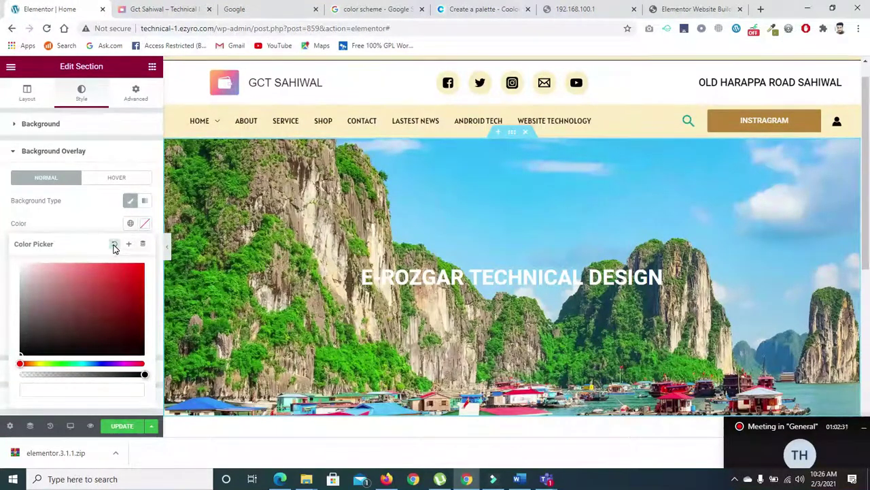
pyautogui.click(132, 224)
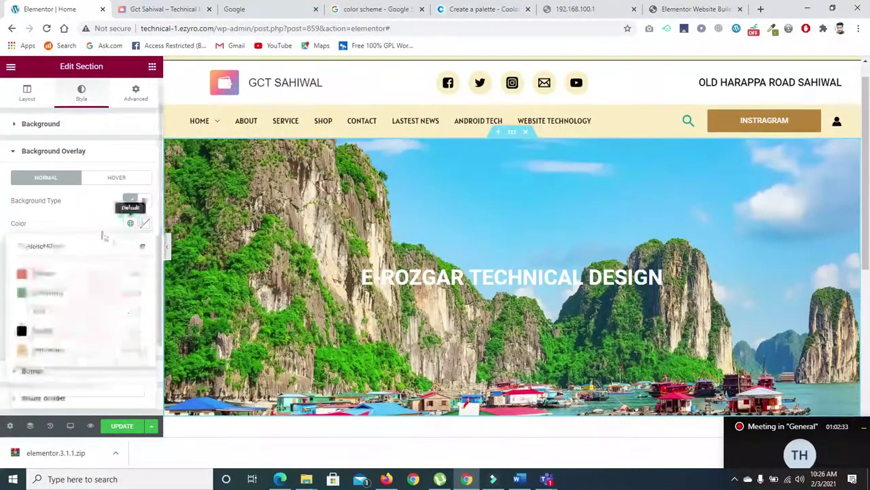
pyautogui.click(52, 332)
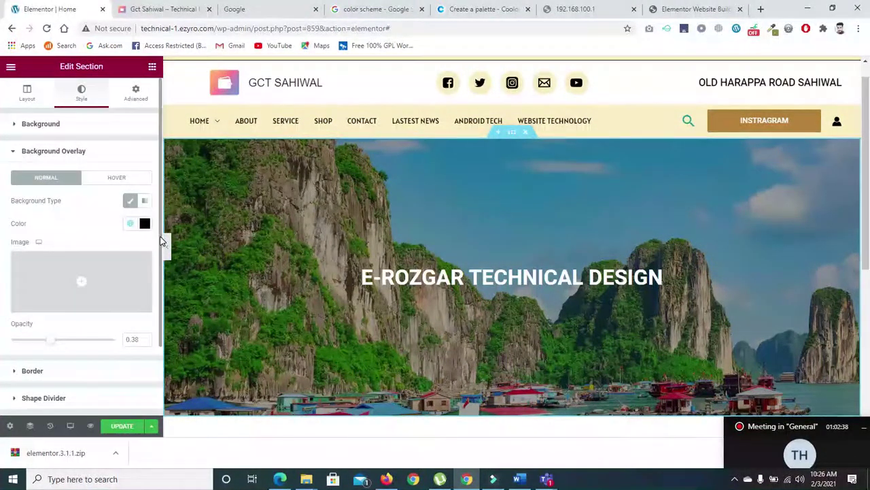
# - Set the hero section's background overlay opacity to 0.41
pyautogui.scroll(-1, 158, 258)
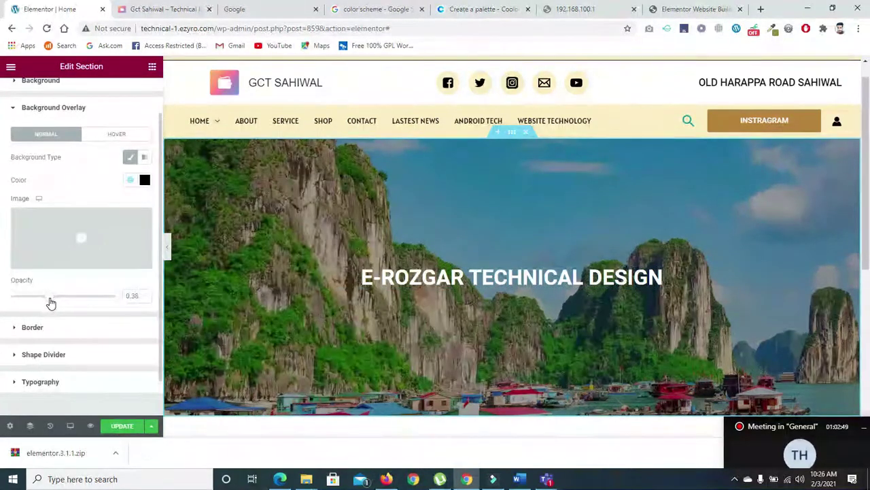
pyautogui.moveTo(53, 303)
pyautogui.mouseDown()
pyautogui.moveTo(62, 301)
pyautogui.moveTo(53, 306)
pyautogui.mouseUp()
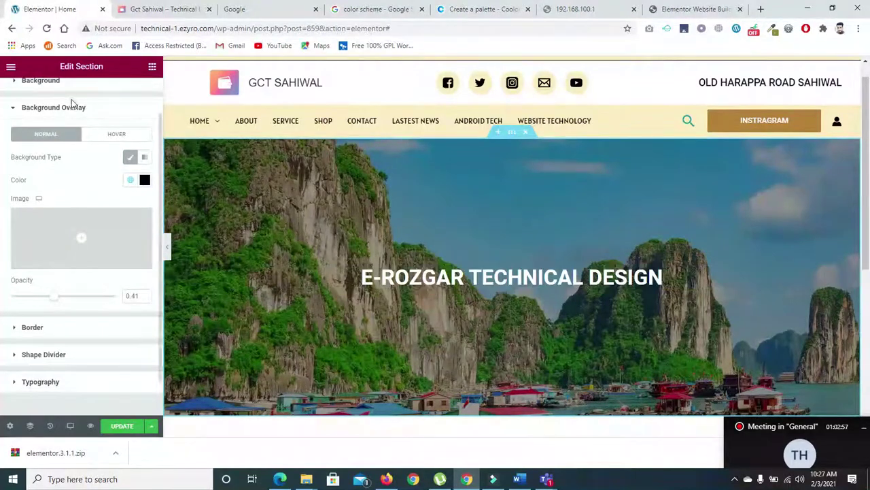
pyautogui.scroll(2, 136, 136)
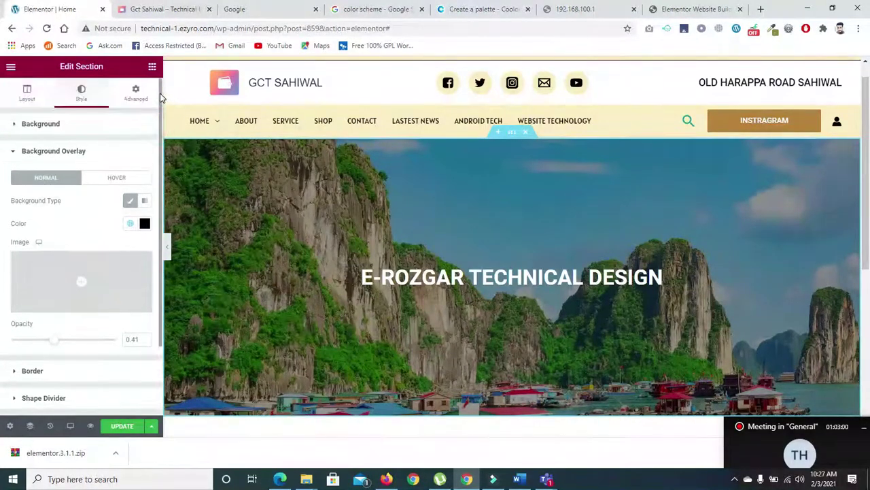
# - Increase the hero section's minimum height to 676 px, keeping the Min Height option
pyautogui.click(25, 95)
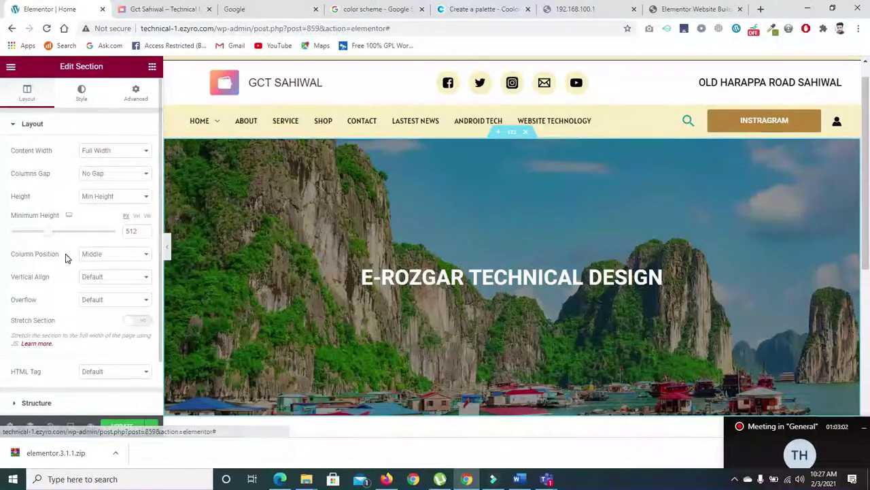
pyautogui.moveTo(49, 236); pyautogui.dragTo(58, 238)
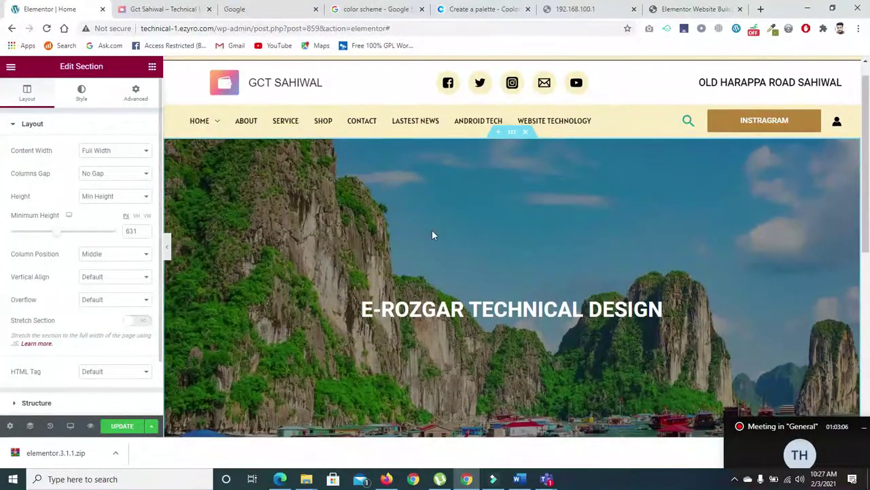
pyautogui.moveTo(869, 216); pyautogui.dragTo(869, 247)
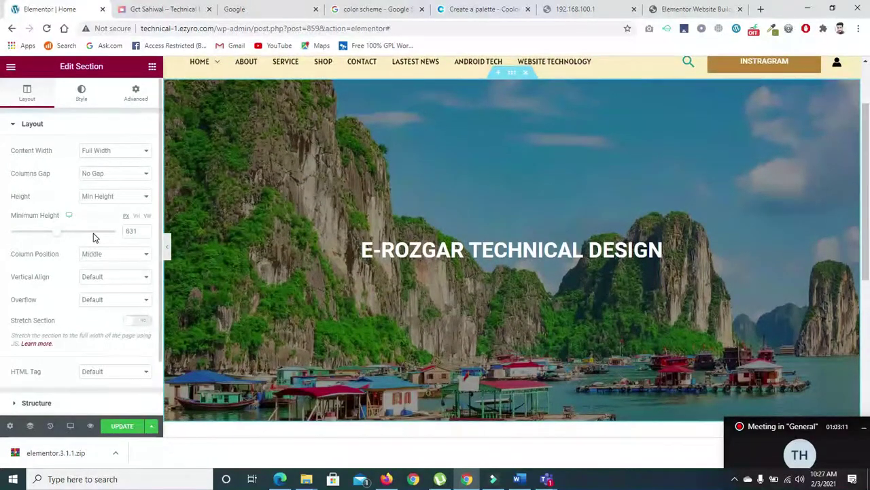
pyautogui.moveTo(57, 236); pyautogui.dragTo(59, 236)
pyautogui.click(112, 197)
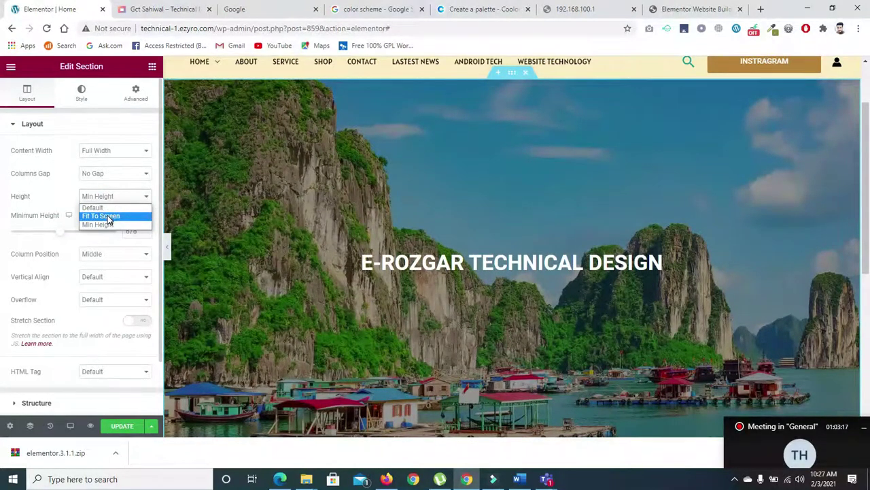
pyautogui.click(69, 197)
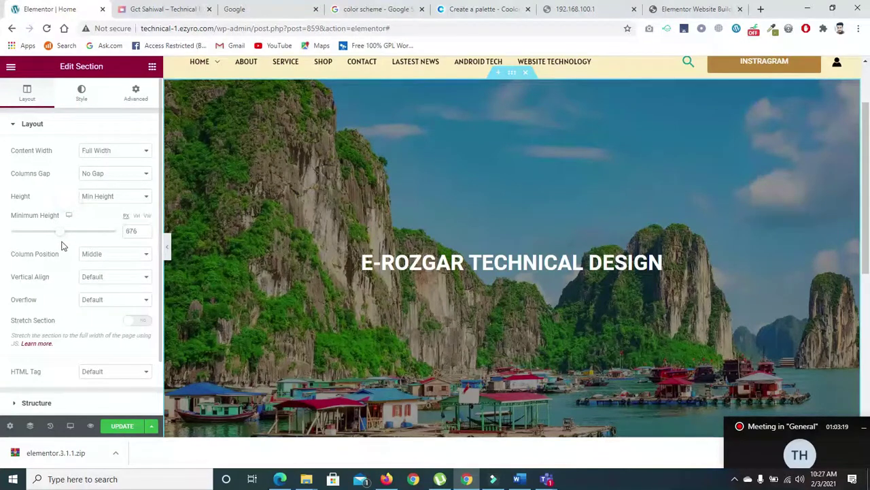
# - Set the heading's typography to a 50 px font size with the Uppercase transform
pyautogui.click(545, 271)
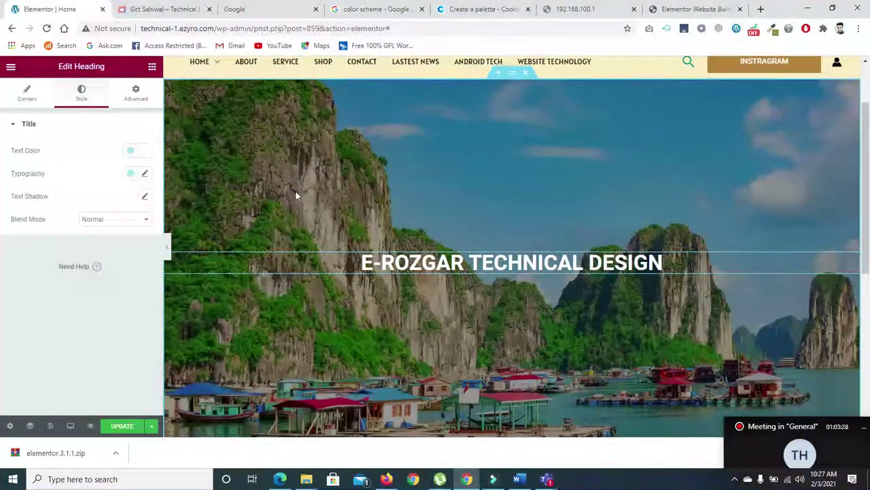
pyautogui.click(146, 175)
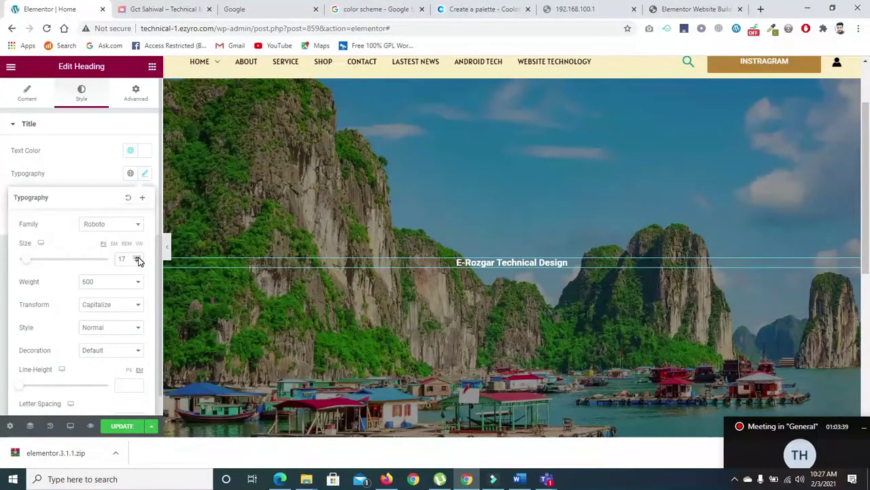
pyautogui.moveTo(138, 260); pyautogui.dragTo(138, 259)
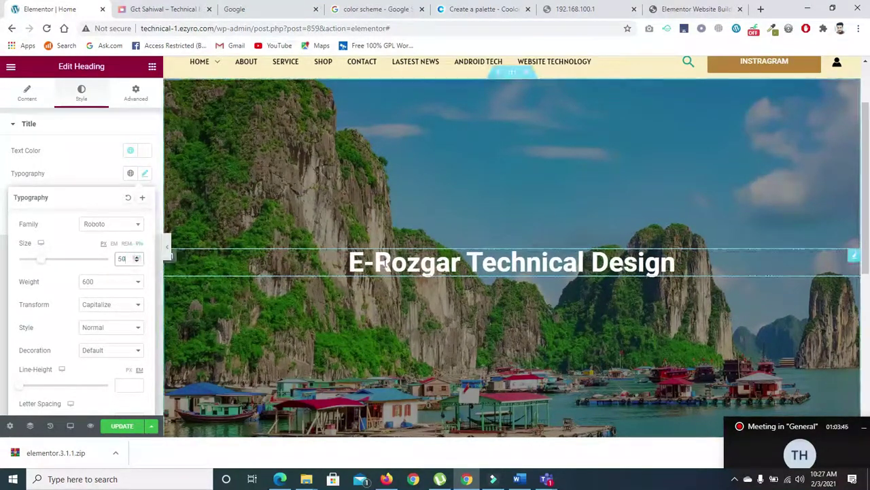
pyautogui.click(128, 305)
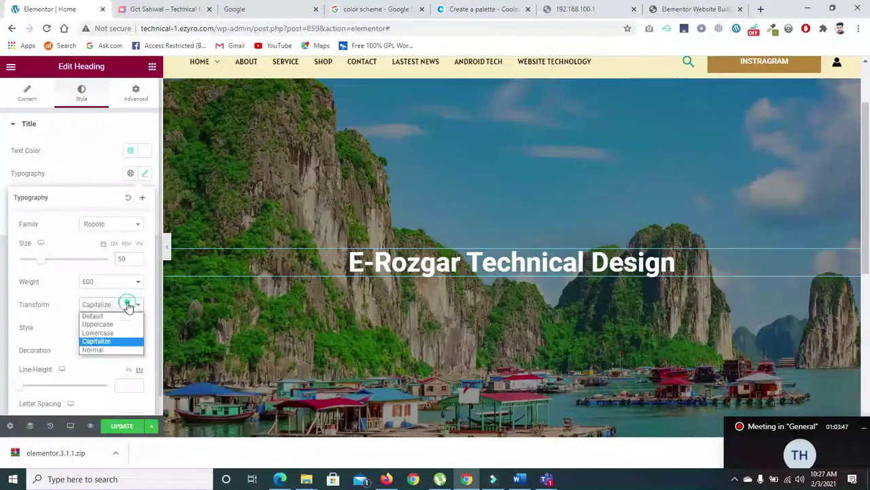
pyautogui.click(101, 324)
# - Try the Righteous and Reem Kufi font families on the heading
pyautogui.click(135, 225)
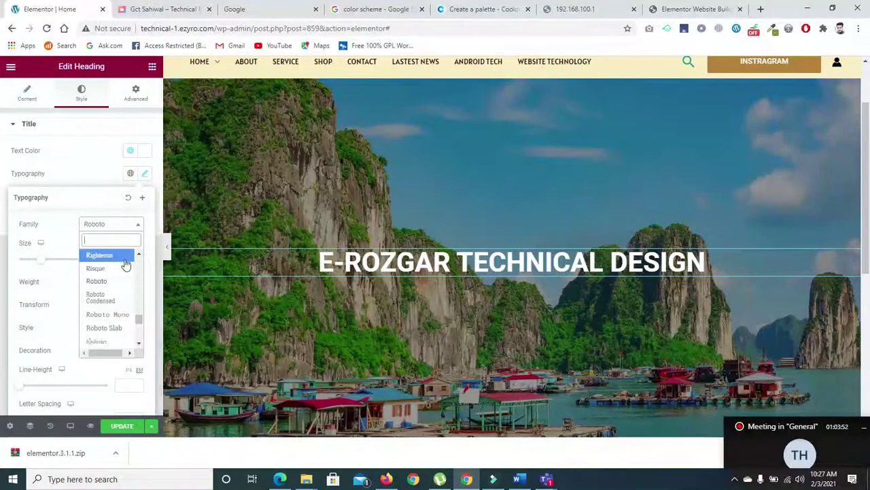
pyautogui.click(124, 255)
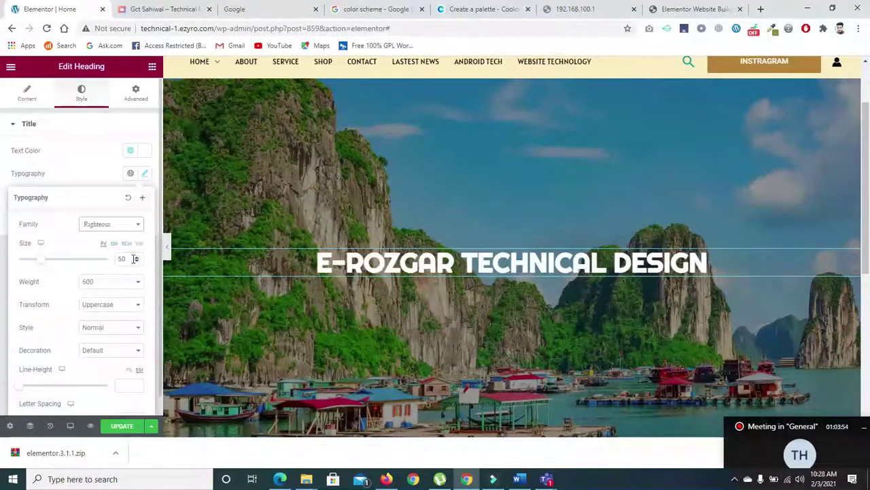
pyautogui.click(138, 225)
pyautogui.scroll(2, 116, 275)
pyautogui.click(116, 276)
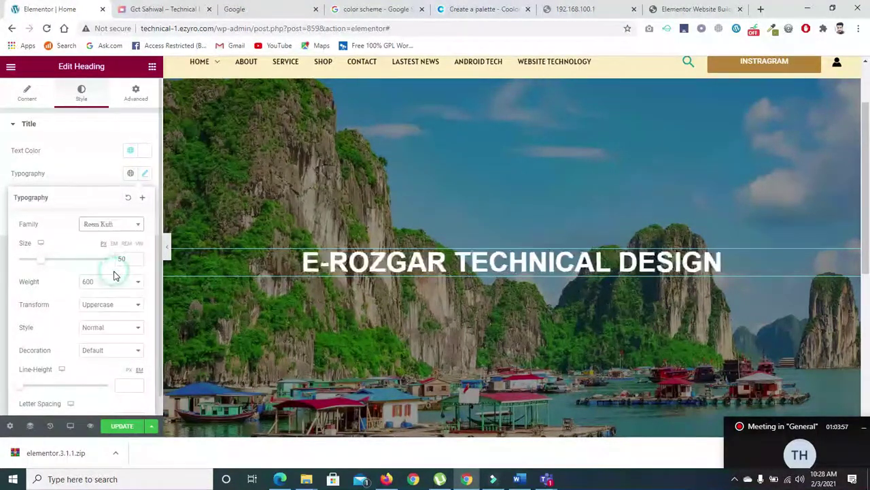
# - Set the heading's font family to Raleway Dots
pyautogui.click(137, 226)
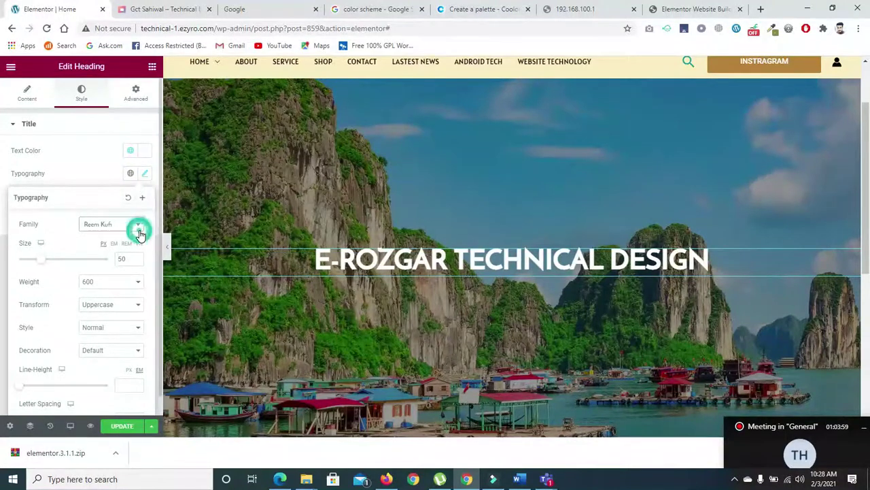
pyautogui.scroll(3, 129, 265)
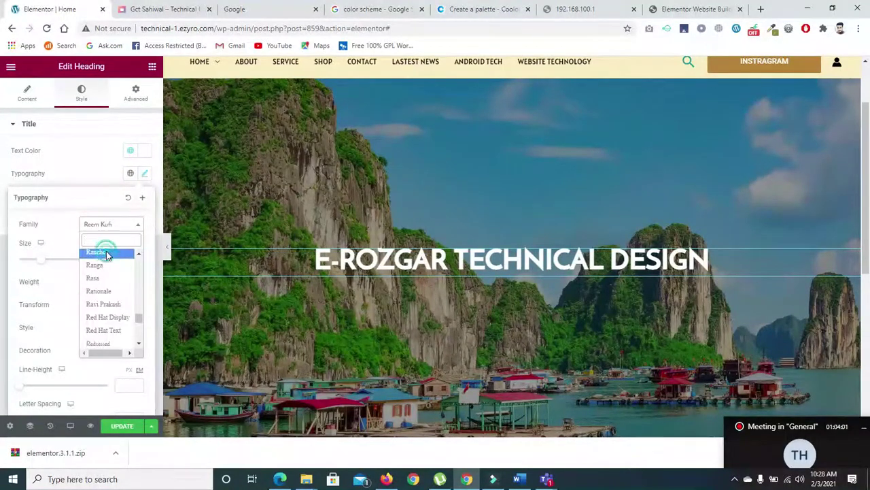
pyautogui.click(106, 251)
pyautogui.click(132, 226)
pyautogui.click(137, 272)
pyautogui.click(112, 277)
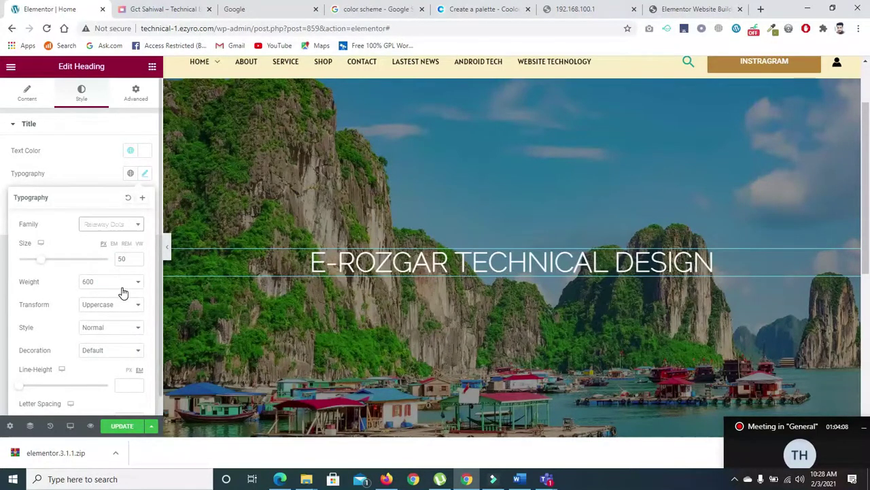
# - Set the heading's font weight to Bold
pyautogui.click(119, 284)
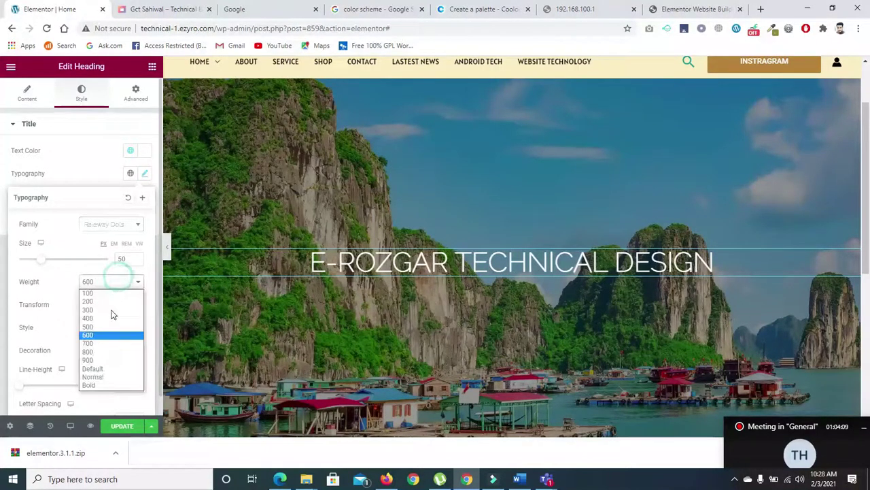
pyautogui.click(100, 386)
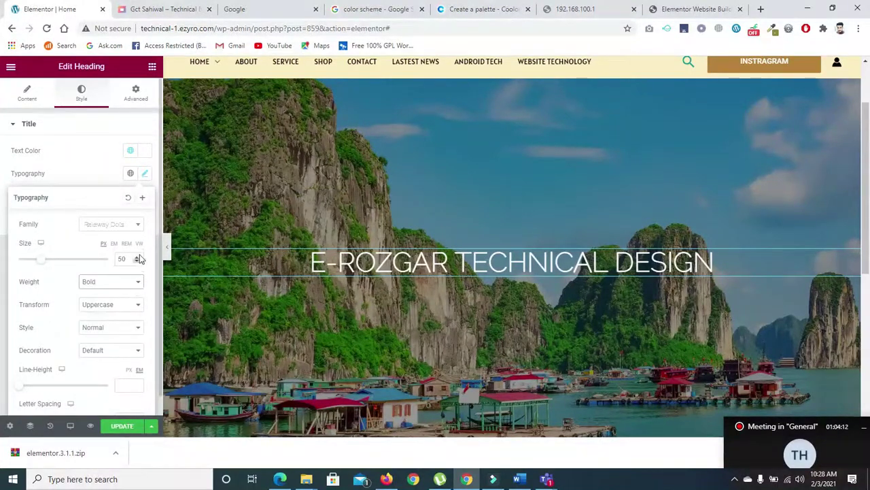
# - Try the Rammetto One and Pontano Sans font families on the heading
pyautogui.click(137, 224)
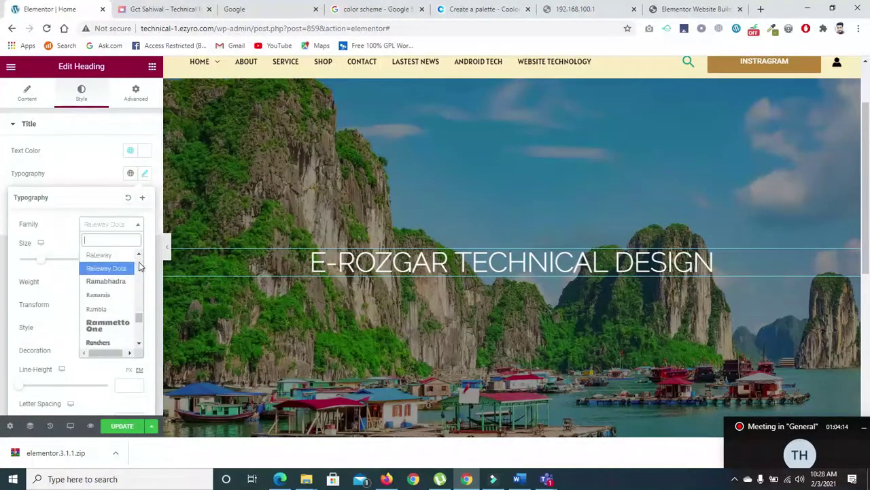
pyautogui.click(113, 325)
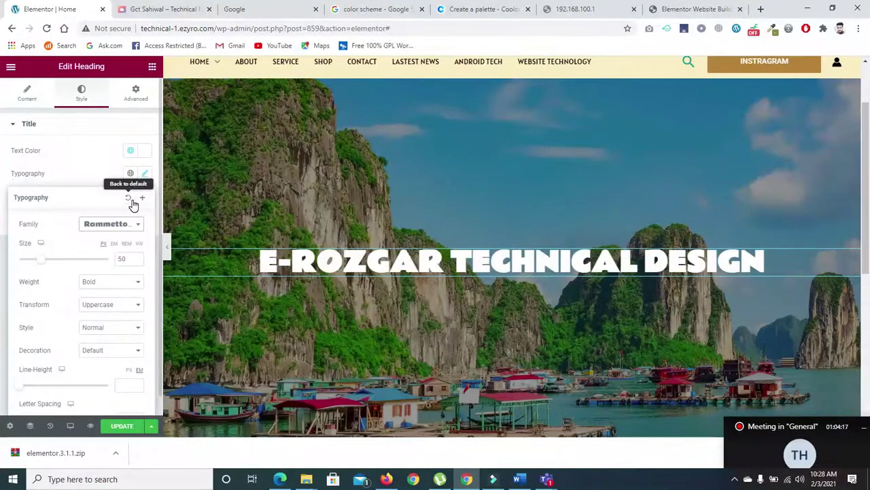
pyautogui.click(139, 226)
pyautogui.click(139, 265)
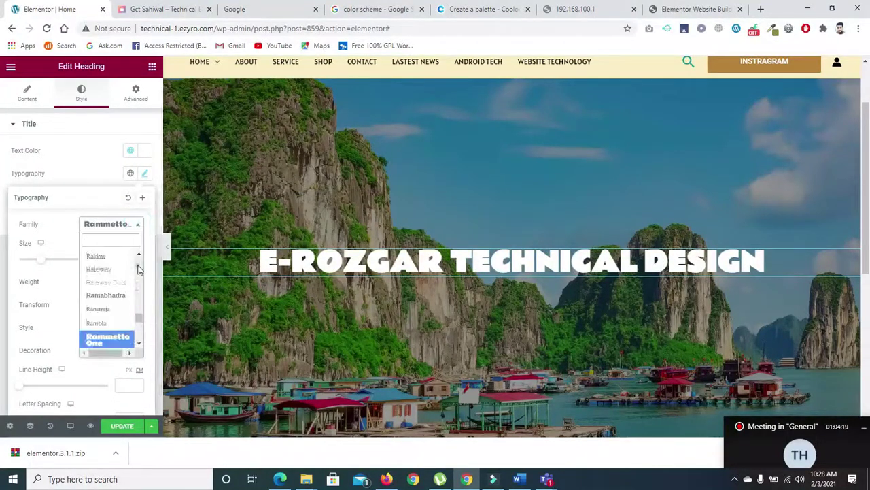
pyautogui.click(138, 266)
pyautogui.click(139, 266)
pyautogui.click(137, 266)
pyautogui.click(140, 266)
pyautogui.click(105, 251)
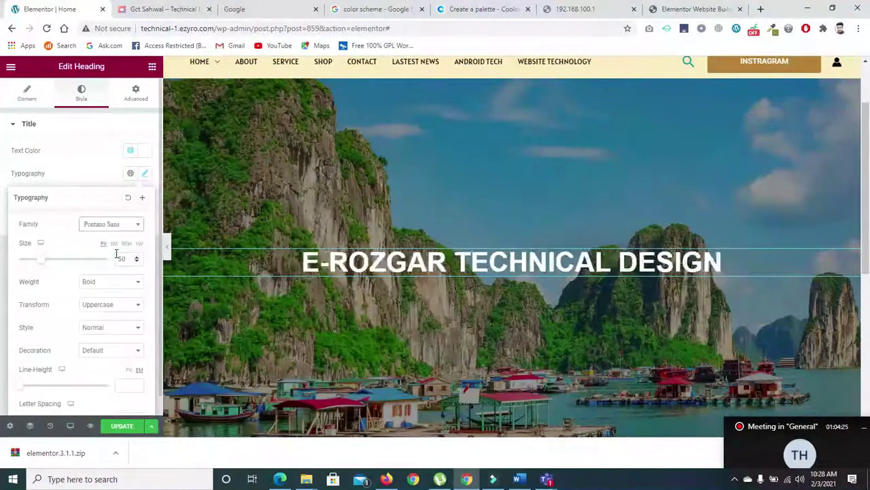
# - Try the Playfair Display and Pavanam font families on the heading
pyautogui.click(136, 227)
pyautogui.click(139, 263)
pyautogui.click(120, 262)
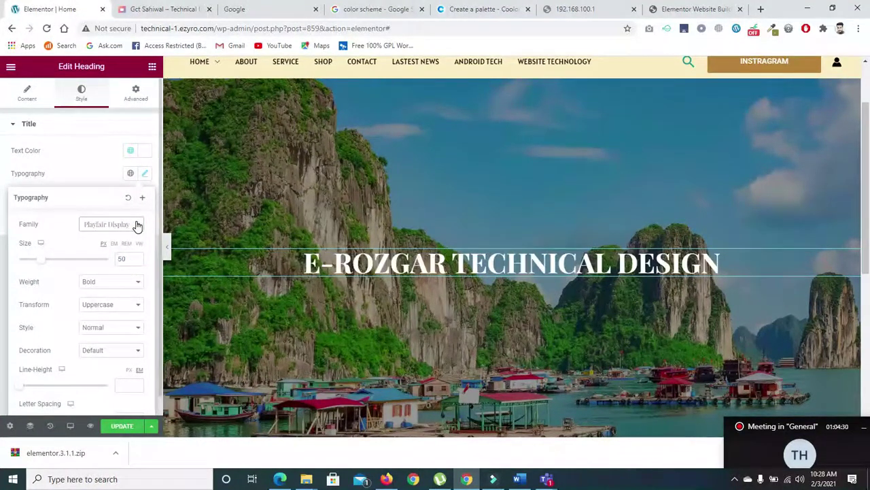
pyautogui.click(136, 224)
pyautogui.click(137, 270)
pyautogui.click(137, 270)
pyautogui.click(114, 262)
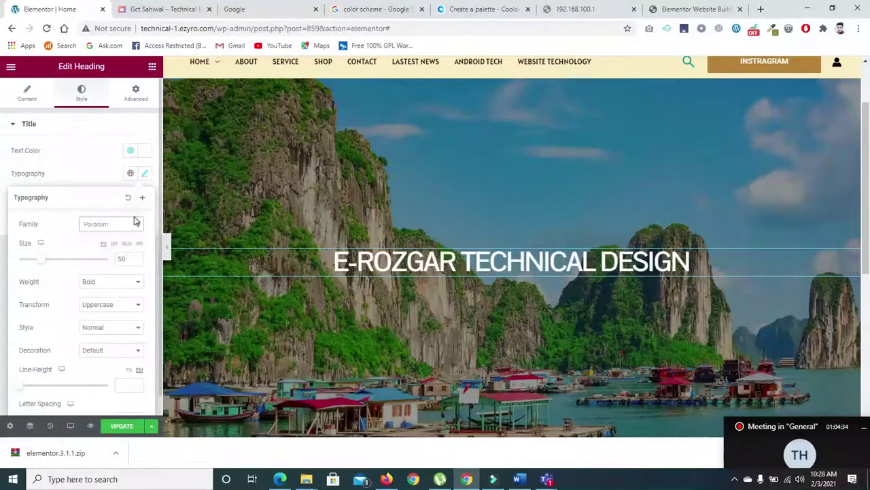
# - Try the Pacifico and PT Mono font families on the heading
pyautogui.click(136, 224)
pyautogui.click(138, 259)
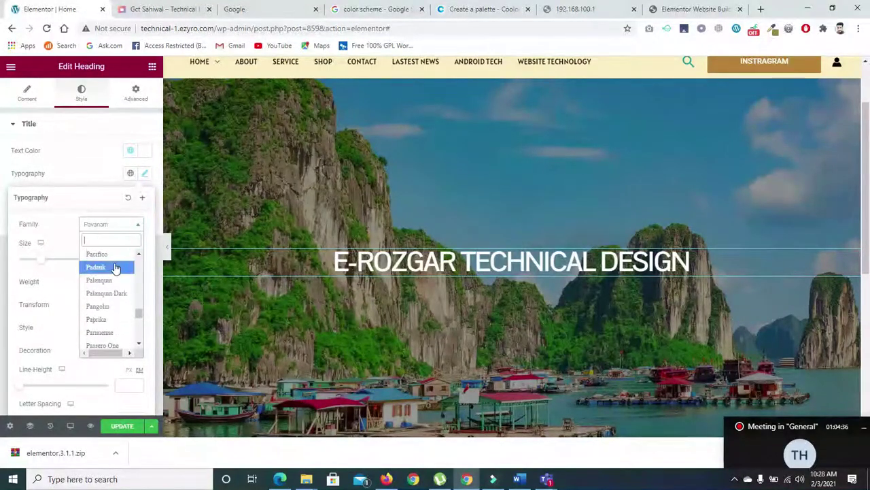
pyautogui.click(102, 253)
pyautogui.click(132, 225)
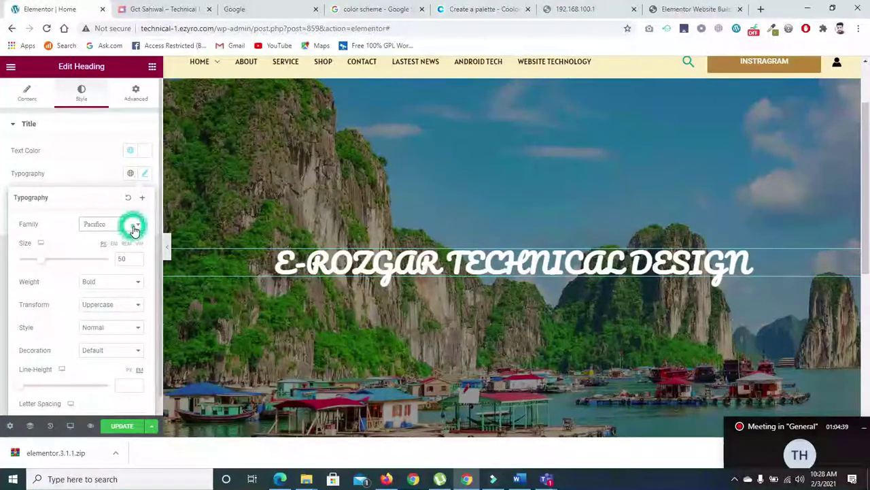
pyautogui.scroll(2, 132, 264)
pyautogui.click(101, 277)
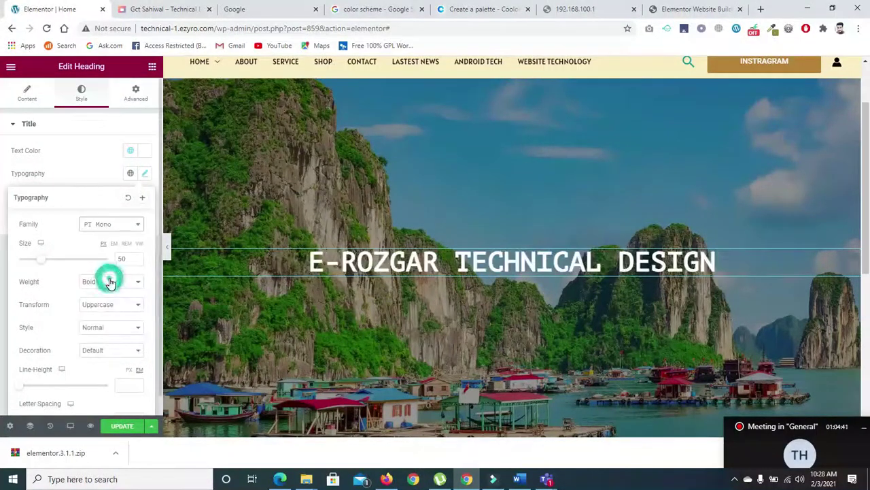
# - Try the Oxygen and Oranienbaum font families on the heading
pyautogui.click(134, 224)
pyautogui.scroll(2, 134, 272)
pyautogui.click(109, 330)
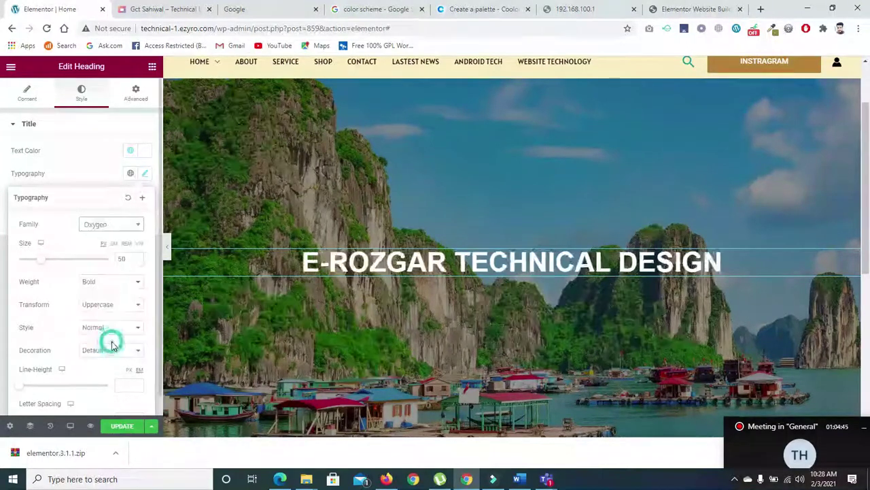
pyautogui.click(136, 224)
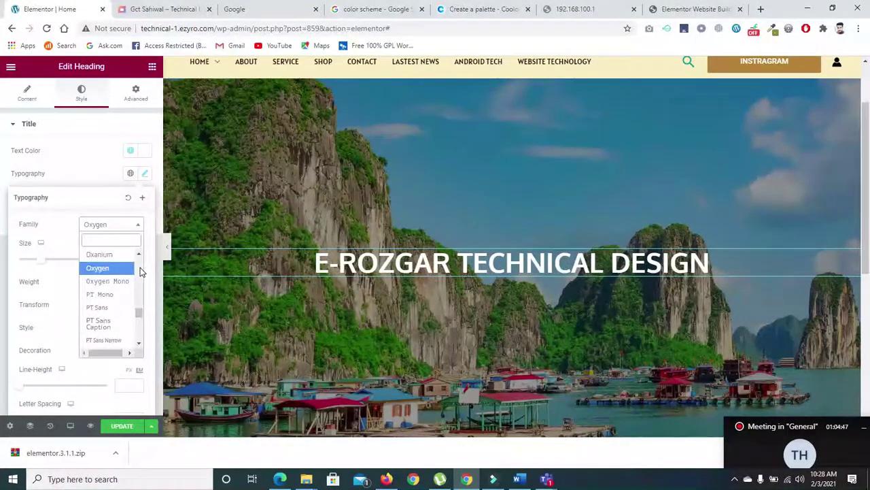
pyautogui.click(140, 266)
pyautogui.click(140, 265)
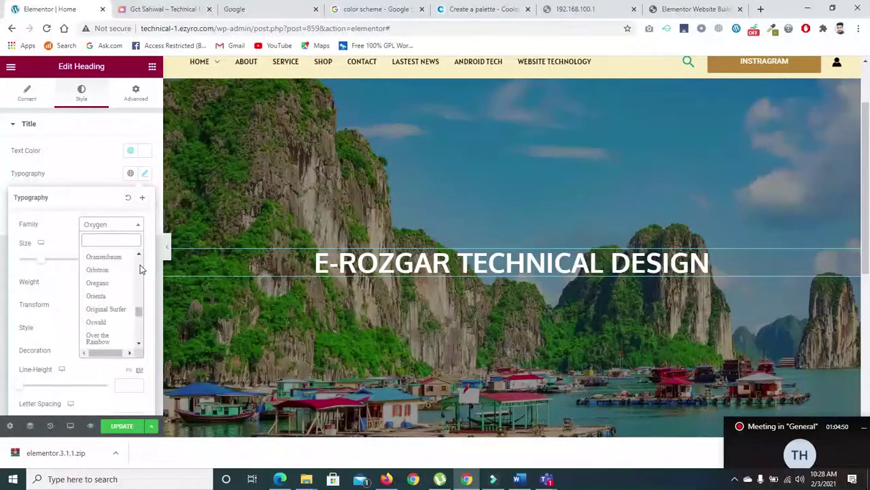
pyautogui.click(123, 257)
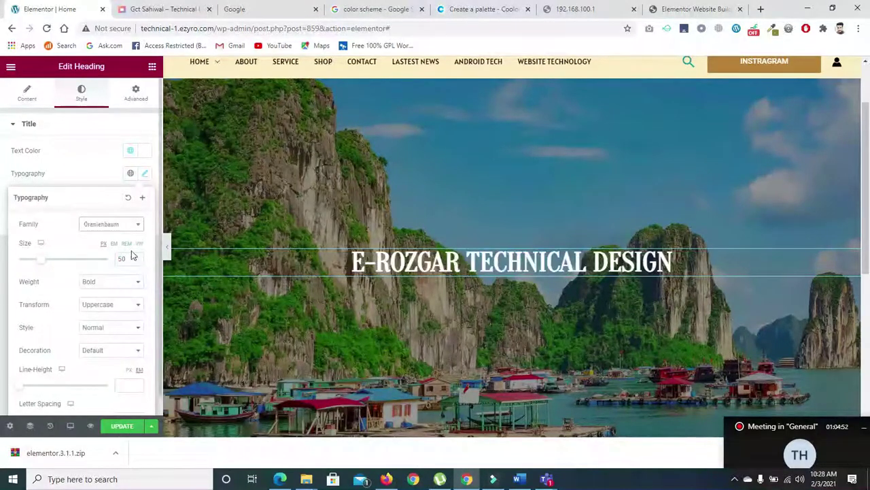
# - Try the Nova Flat and Mukta Mahee font families on the heading
pyautogui.click(134, 225)
pyautogui.click(136, 265)
pyautogui.click(136, 264)
pyautogui.click(137, 264)
pyautogui.click(113, 266)
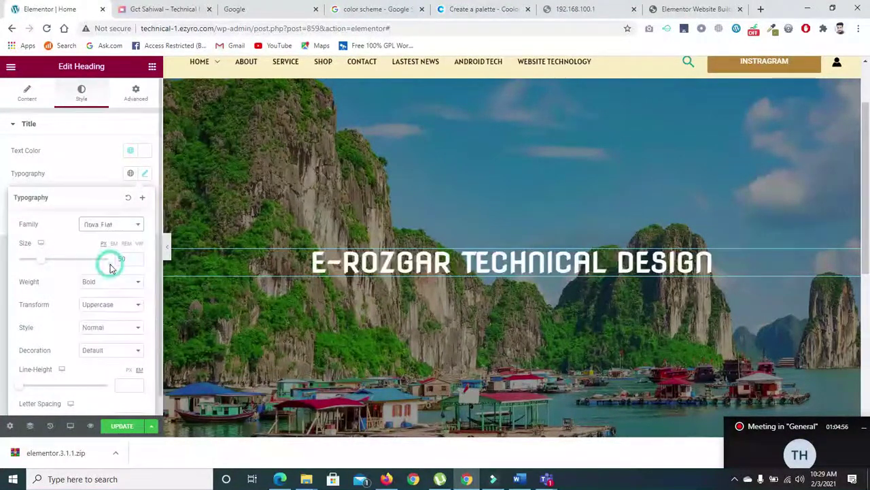
pyautogui.click(136, 225)
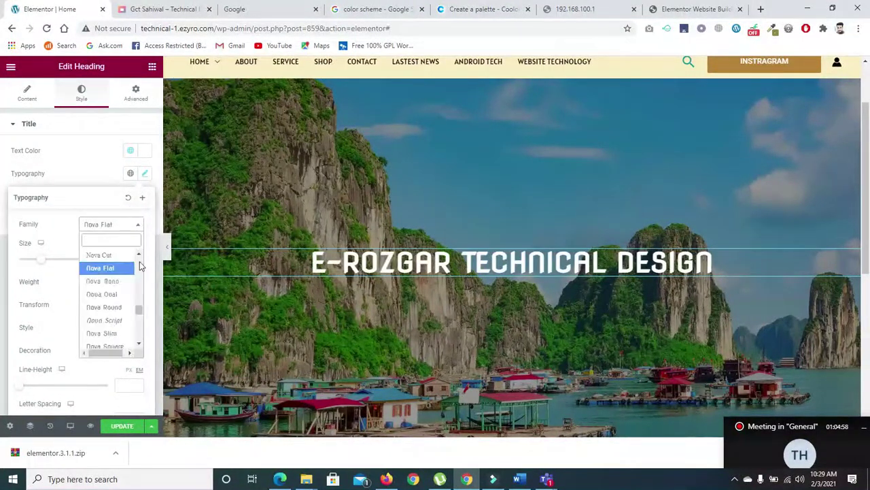
pyautogui.click(140, 263)
pyautogui.click(139, 265)
pyautogui.click(139, 264)
pyautogui.click(140, 265)
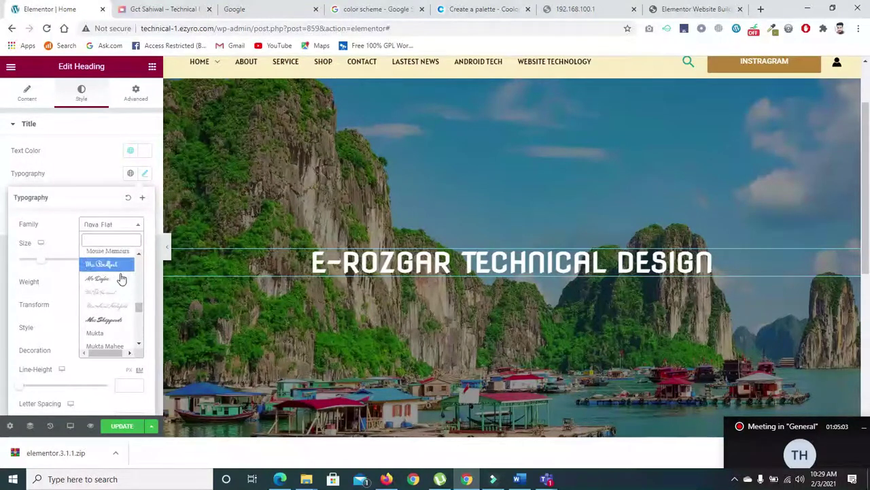
pyautogui.click(106, 346)
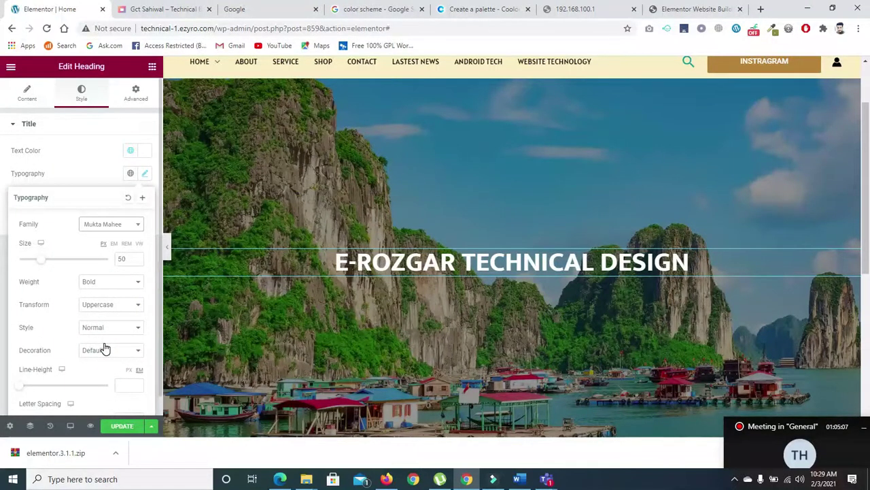
# - Search the font families for "robo" and apply Roboto to the heading
pyautogui.click(138, 224)
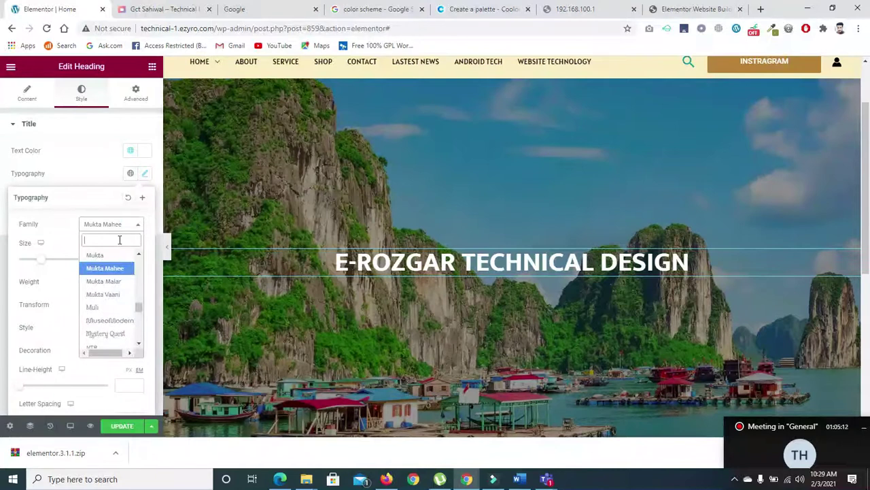
pyautogui.write('ro')
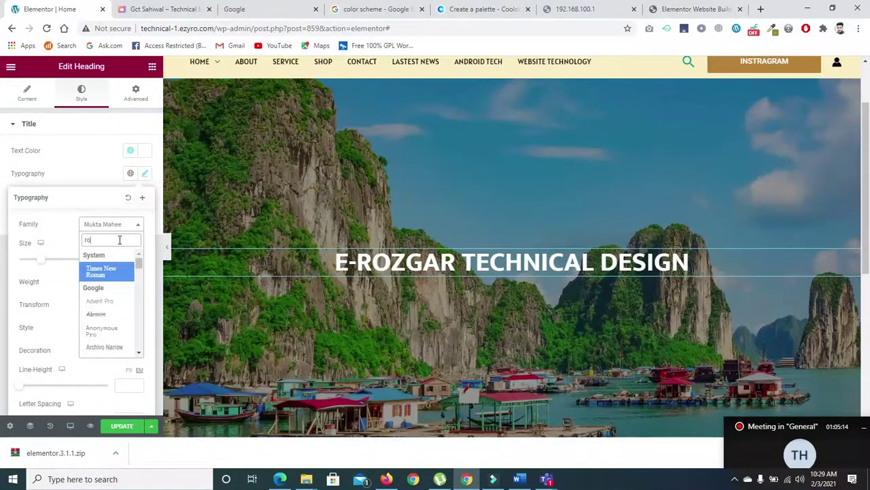
pyautogui.write('bo')
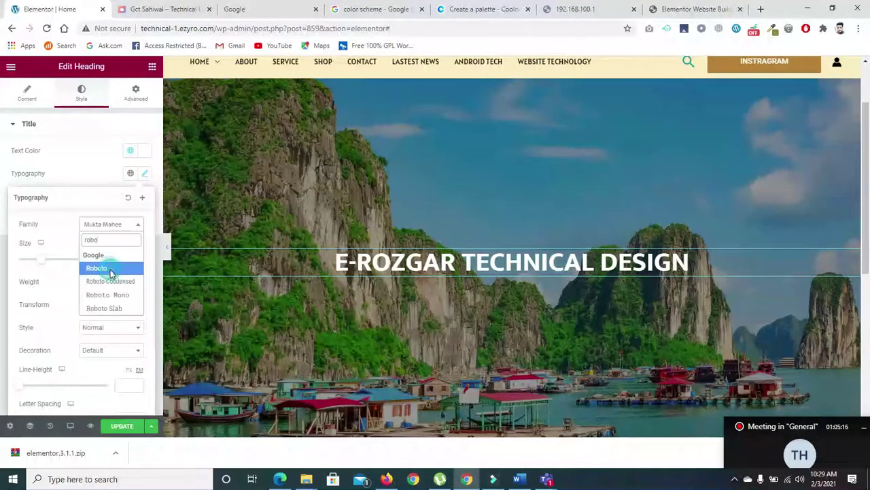
pyautogui.click(110, 269)
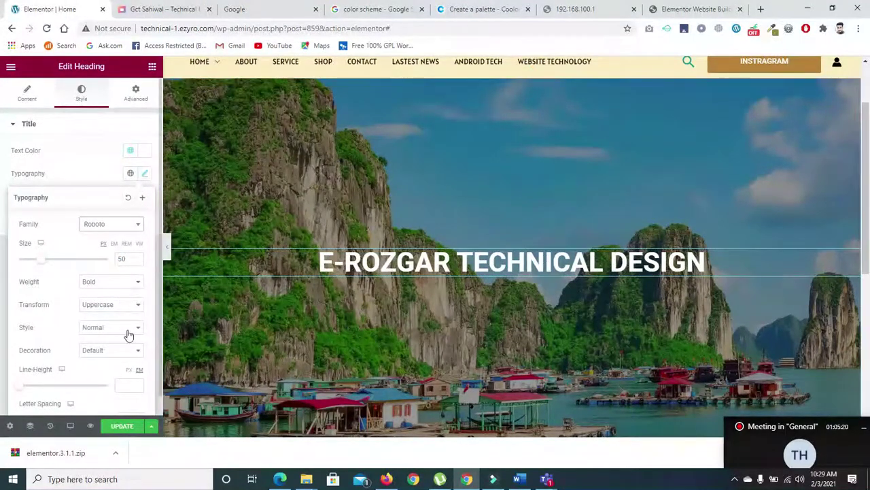
# - Increase the heading's font size to 53 px and close the typography settings
pyautogui.click(138, 258)
pyautogui.click(139, 257)
pyautogui.click(140, 258)
pyautogui.scroll(-1, 155, 244)
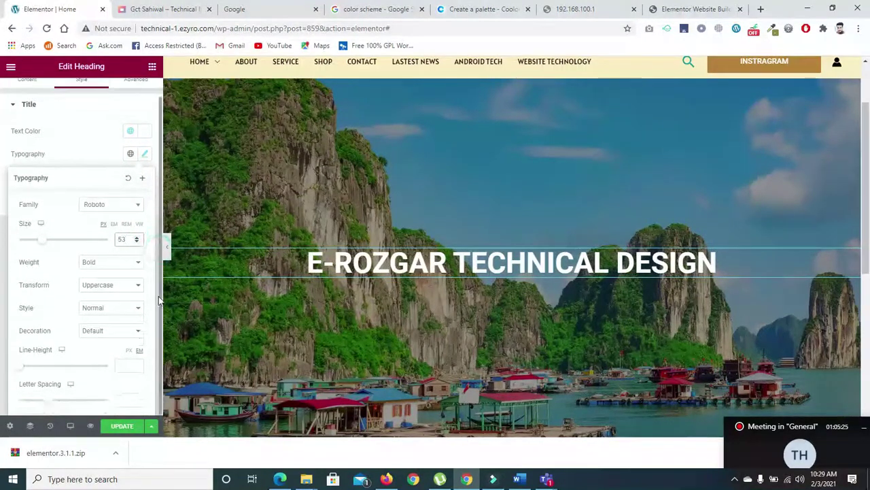
pyautogui.click(157, 244)
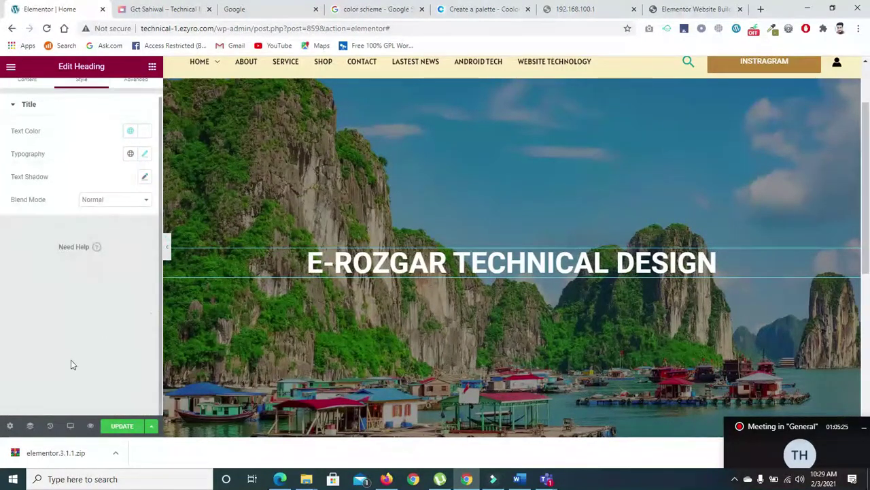
# - Search the heading's font families for "ubu" and apply Ubuntu
pyautogui.click(145, 155)
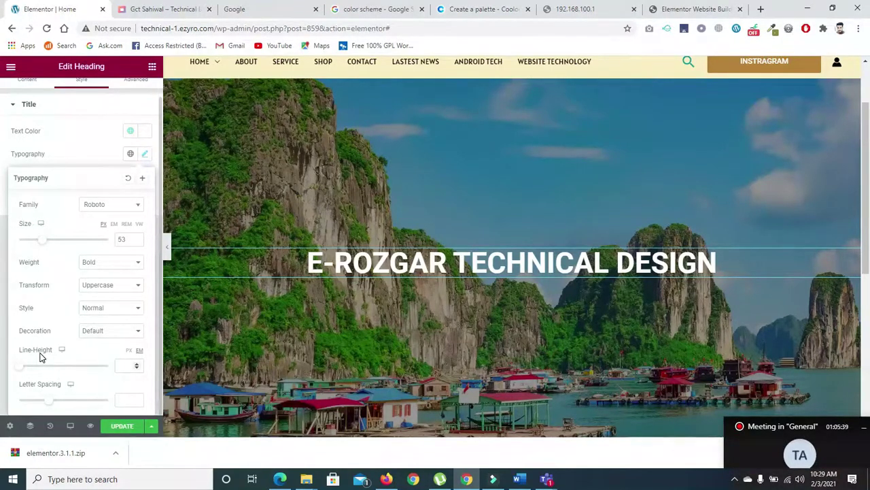
pyautogui.click(117, 206)
pyautogui.write('ub')
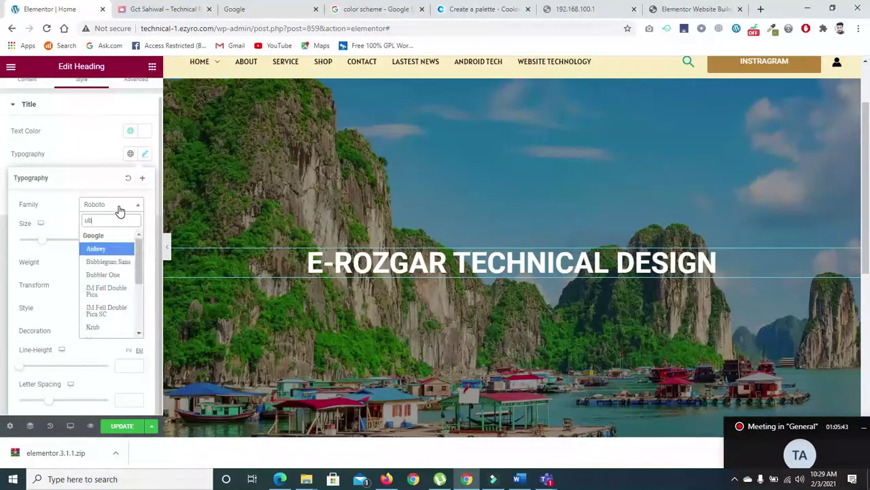
pyautogui.write('u')
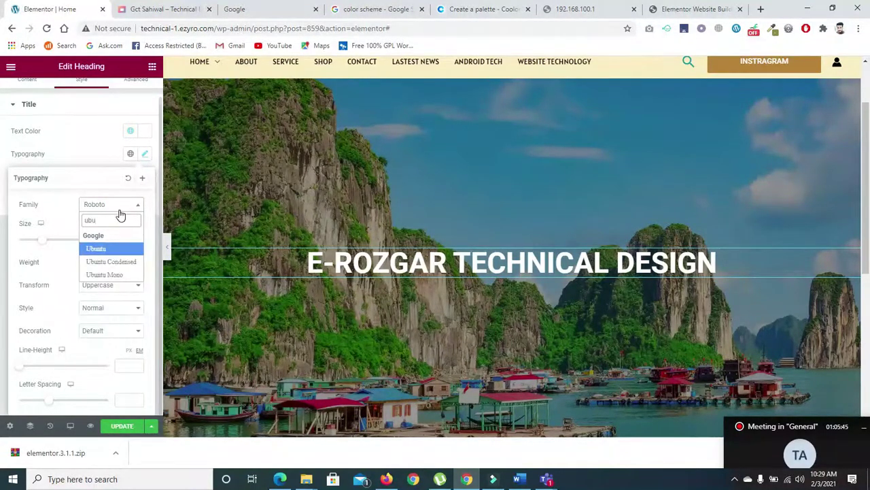
pyautogui.click(116, 250)
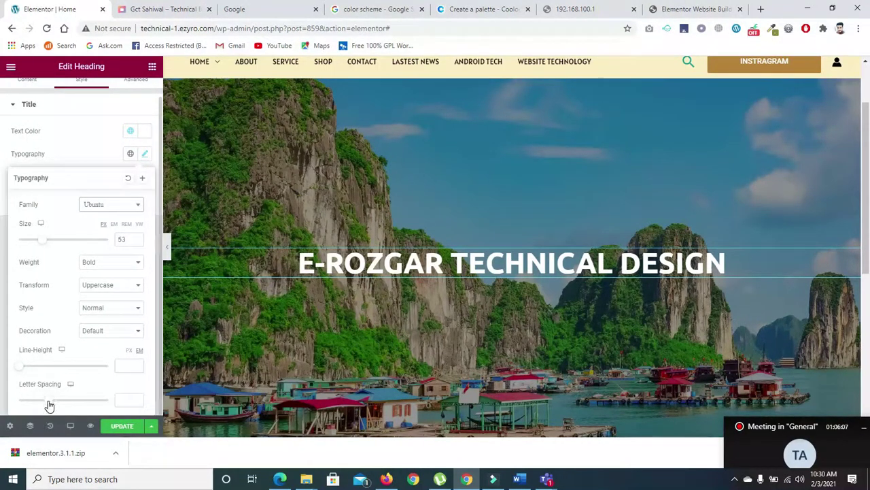
# - Try a wide 9.9 letter spacing on the heading, and reduce it to 0.2
pyautogui.moveTo(25, 401); pyautogui.dragTo(108, 407)
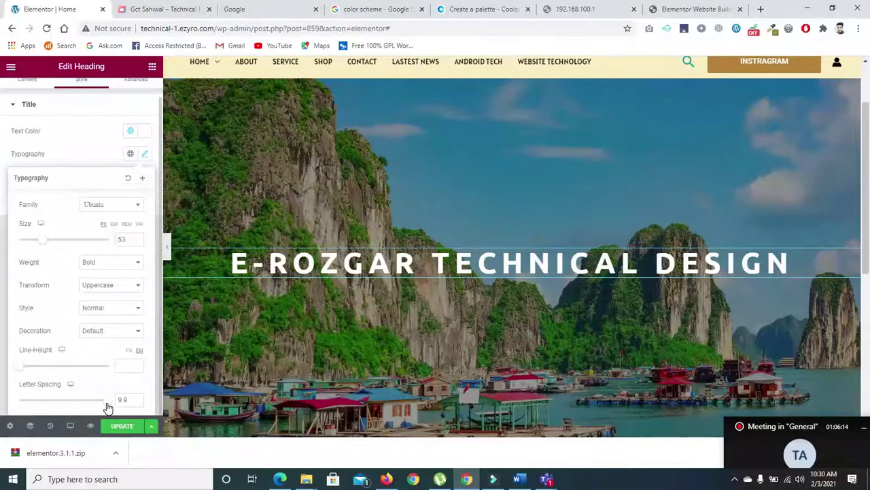
pyautogui.moveTo(107, 408); pyautogui.dragTo(49, 412)
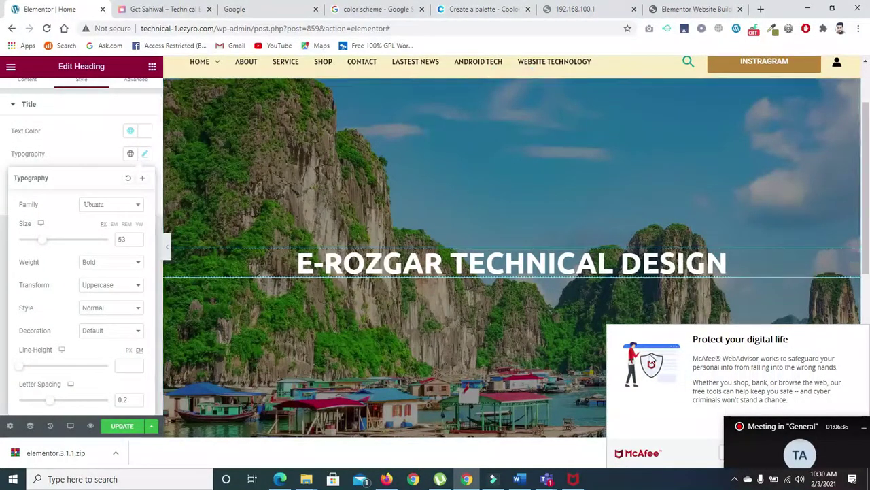
pyautogui.scroll(-1, 868, 255)
pyautogui.scroll(1, 517, 272)
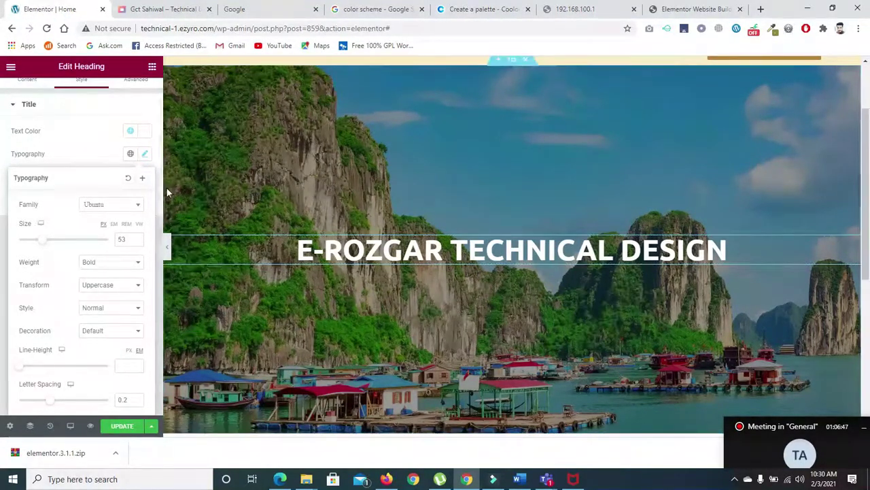
# - Publish the page's changes and reload the live site's home page to check the hero section
pyautogui.click(123, 426)
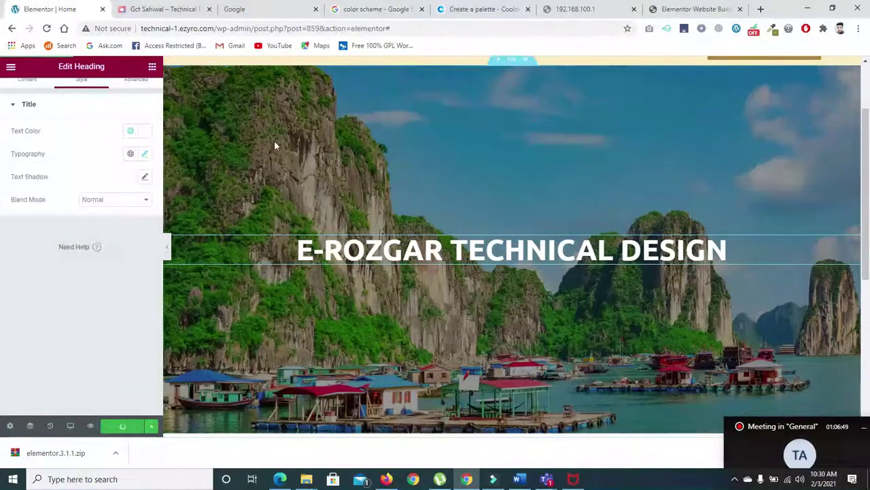
pyautogui.click(182, 10)
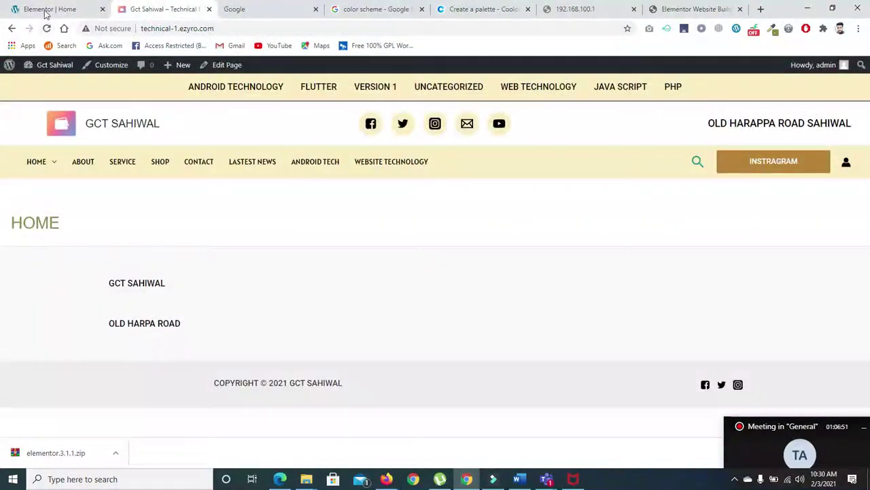
pyautogui.click(46, 28)
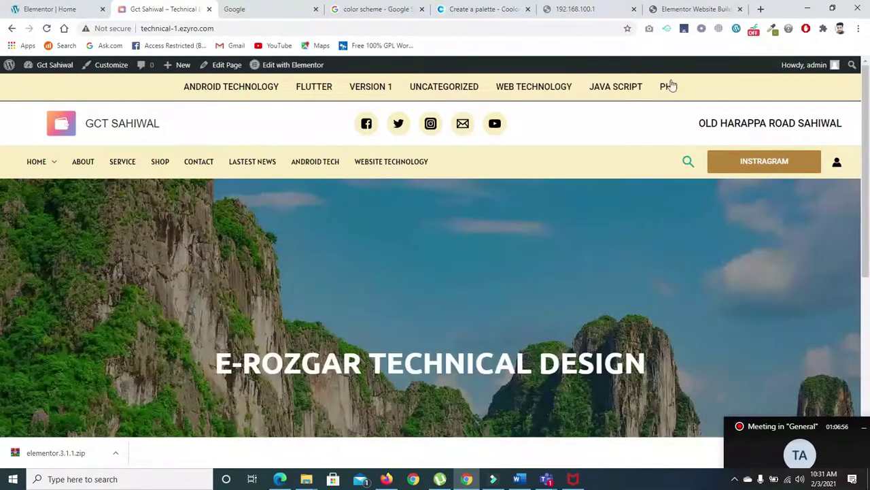
# - Examine the hero section on the live home page, and compare it with the same section in the Elementor editor
pyautogui.scroll(-5, 2, 180)
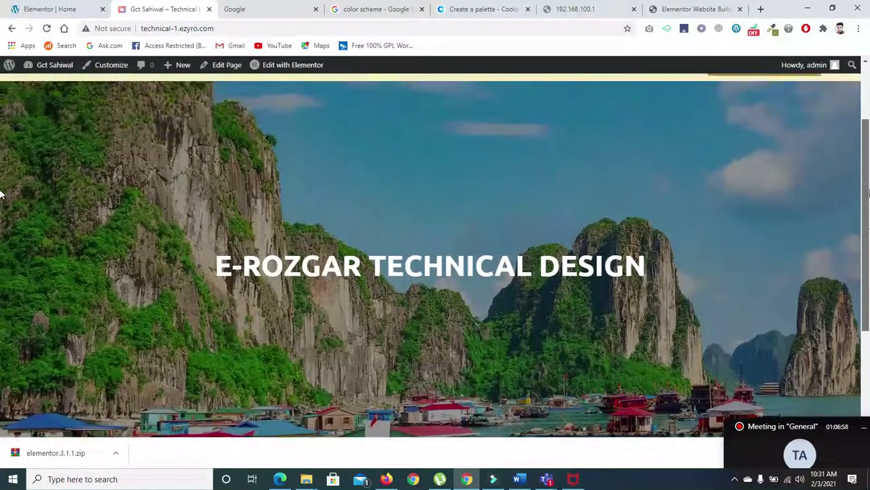
pyautogui.moveTo(869, 190); pyautogui.dragTo(868, 231)
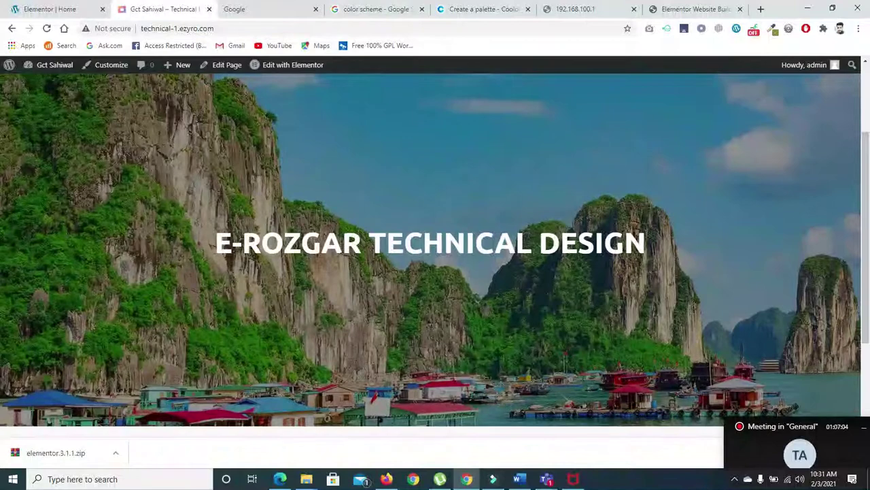
pyautogui.moveTo(867, 233); pyautogui.dragTo(868, 202)
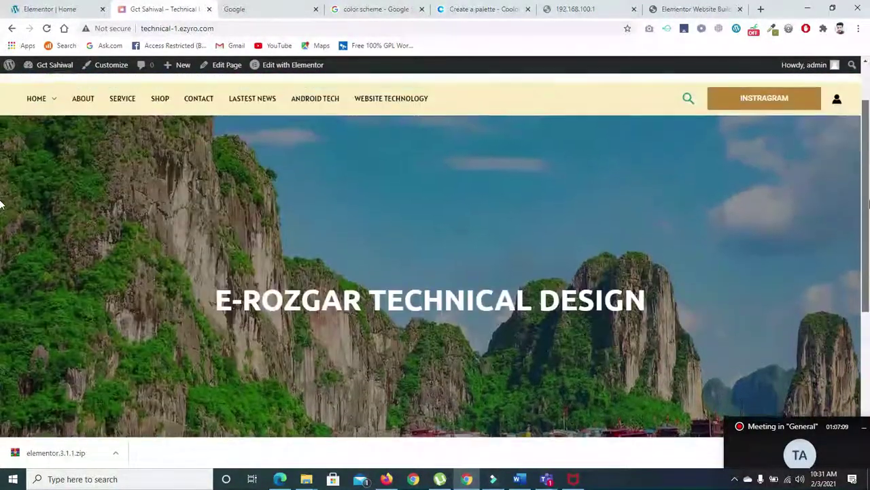
pyautogui.click(51, 9)
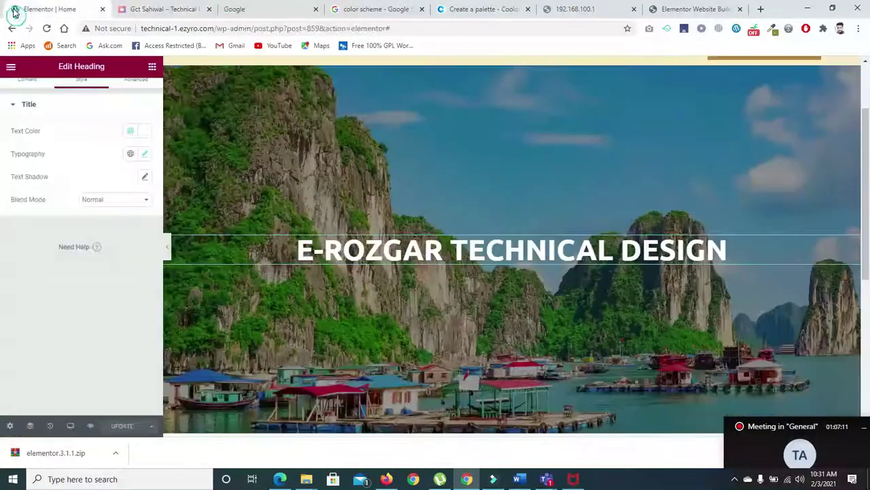
pyautogui.moveTo(868, 266); pyautogui.dragTo(867, 231)
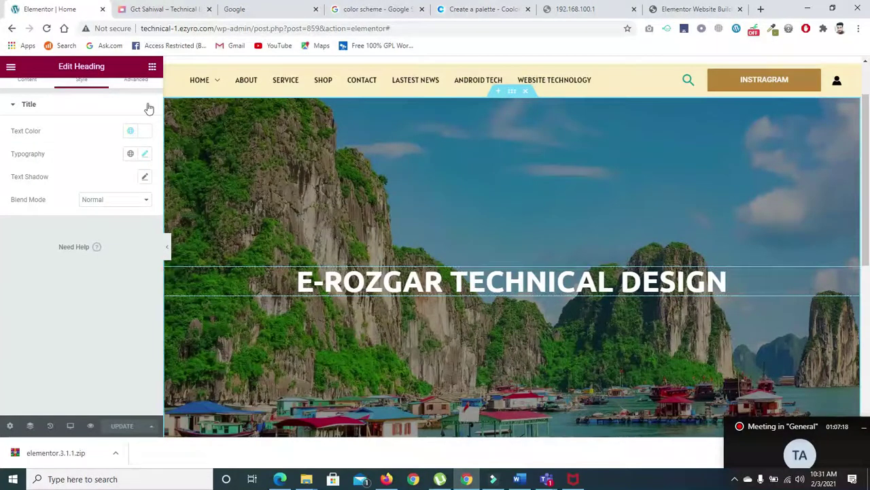
pyautogui.scroll(2, 868, 158)
pyautogui.scroll(2, 869, 158)
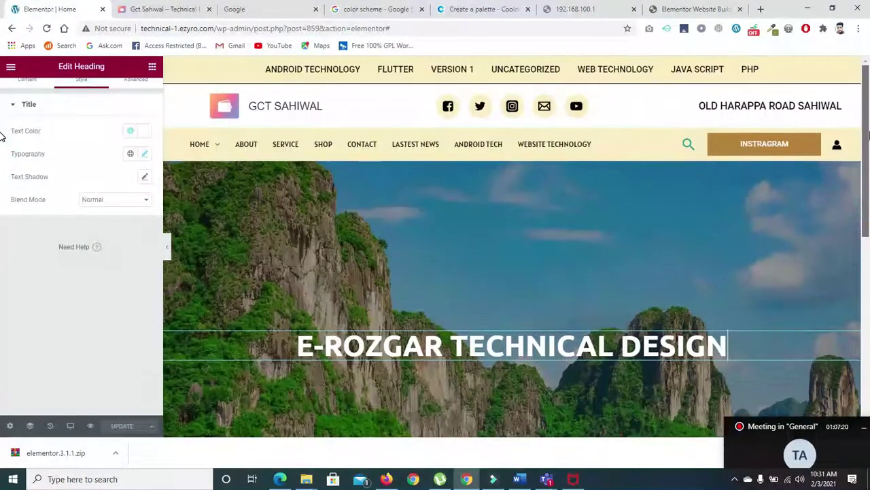
pyautogui.scroll(-4, 869, 163)
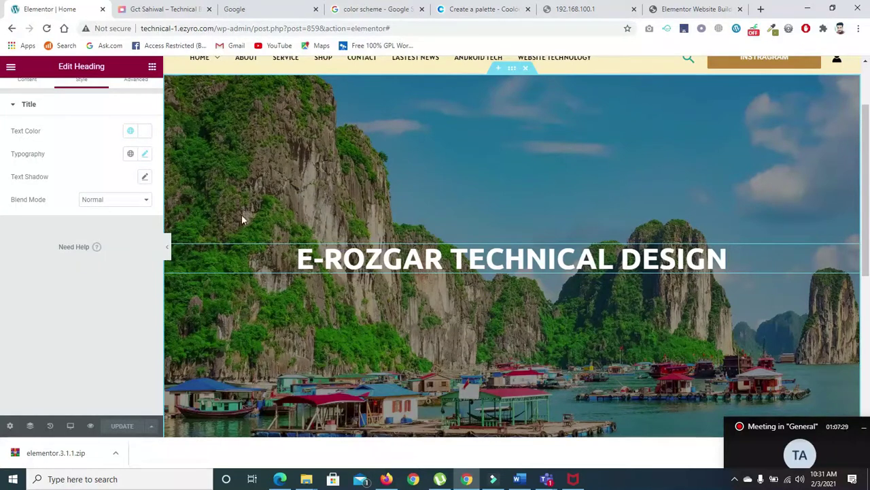
# - Add a Text Editor widget directly below the E-ROZGAR TECHNICAL DESIGN heading in the hero section
pyautogui.click(152, 68)
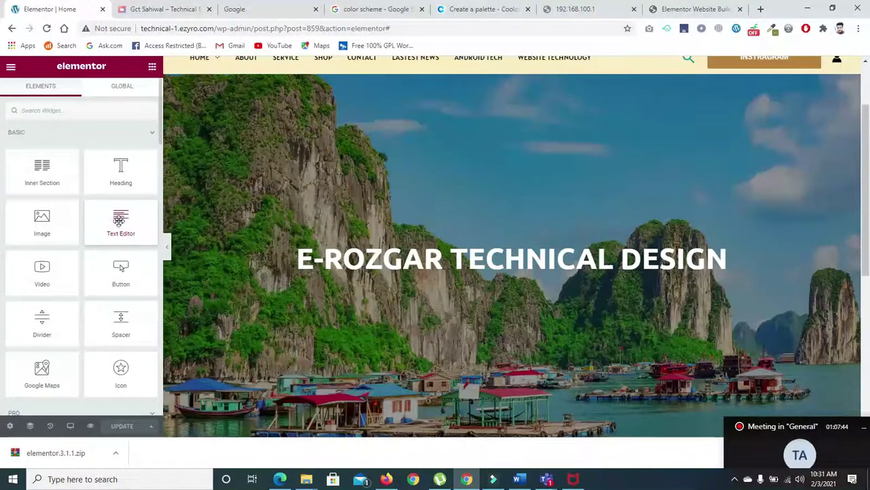
pyautogui.moveTo(120, 224); pyautogui.dragTo(522, 274)
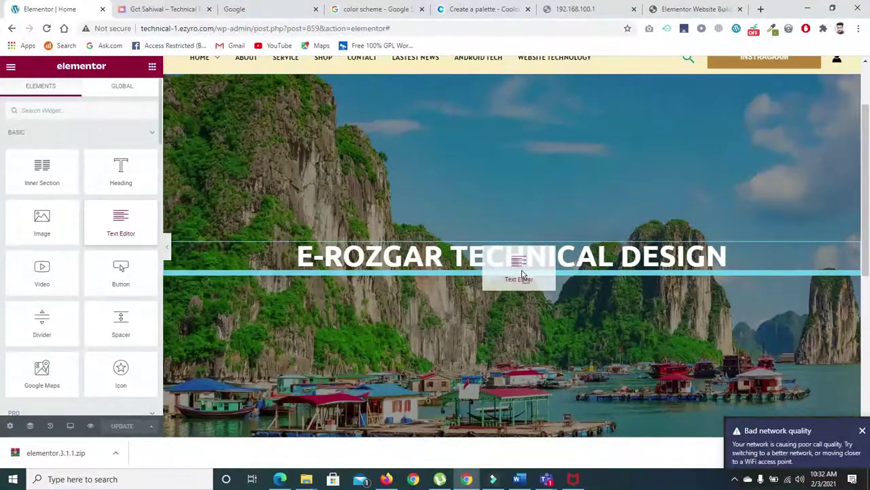
pyautogui.moveTo(522, 273)
pyautogui.mouseDown()
pyautogui.moveTo(521, 250)
pyautogui.moveTo(530, 286)
pyautogui.moveTo(527, 272)
pyautogui.mouseUp()
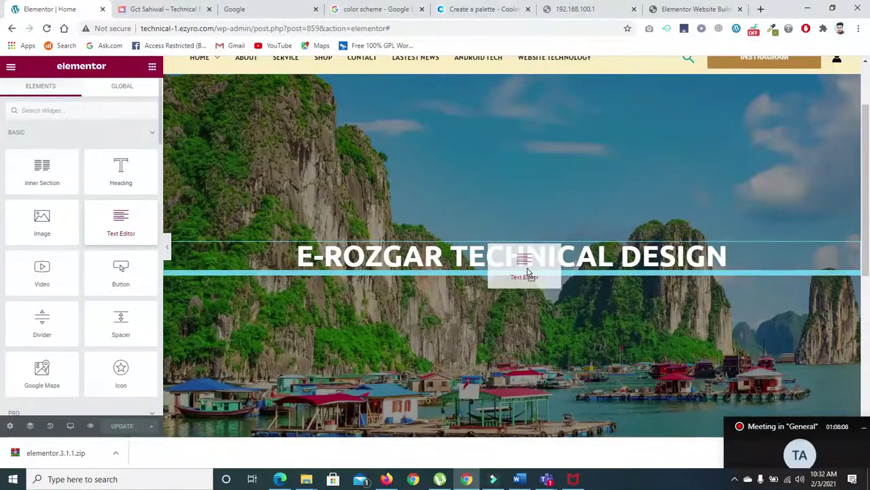
pyautogui.moveTo(528, 272)
pyautogui.mouseDown()
pyautogui.moveTo(525, 257)
pyautogui.moveTo(529, 266)
pyautogui.mouseUp()
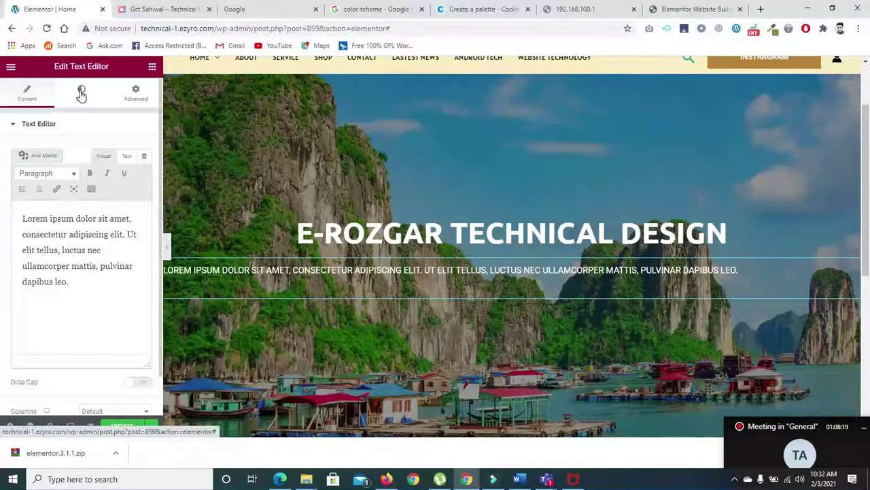
# - Center-align the new placeholder paragraph below the hero heading
pyautogui.moveTo(159, 272); pyautogui.dragTo(146, 363)
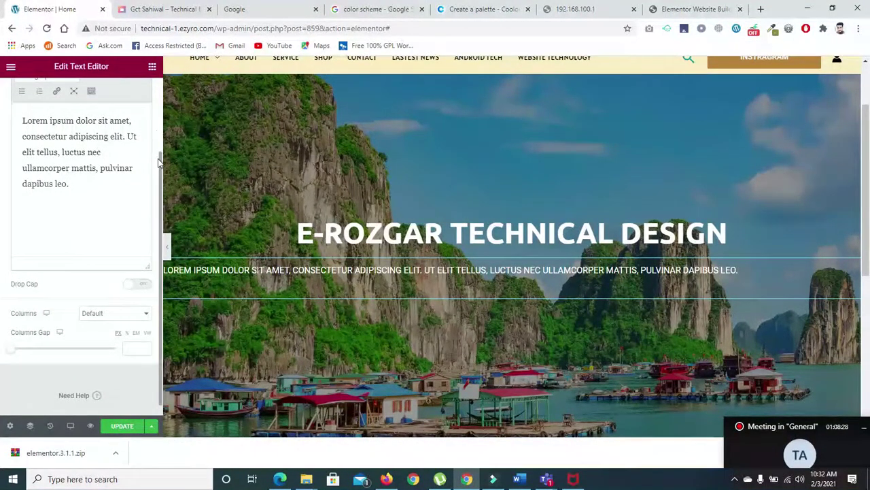
pyautogui.moveTo(160, 163); pyautogui.dragTo(75, 95)
pyautogui.click(78, 87)
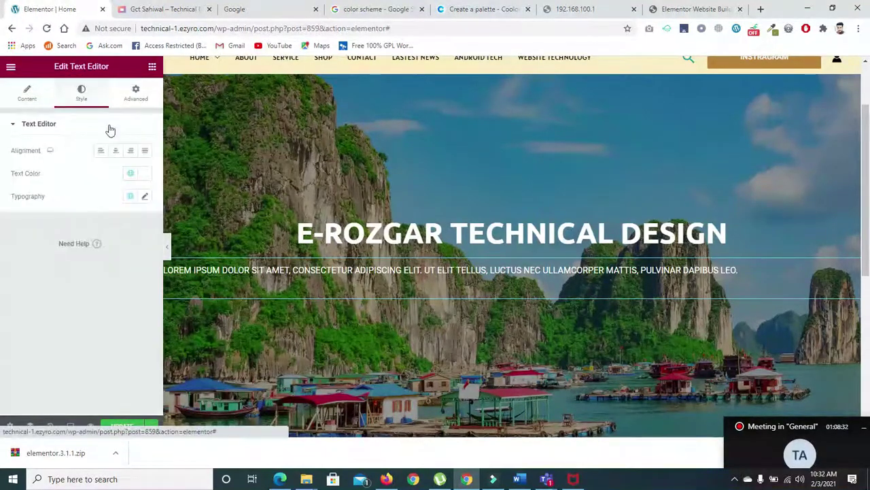
pyautogui.click(114, 151)
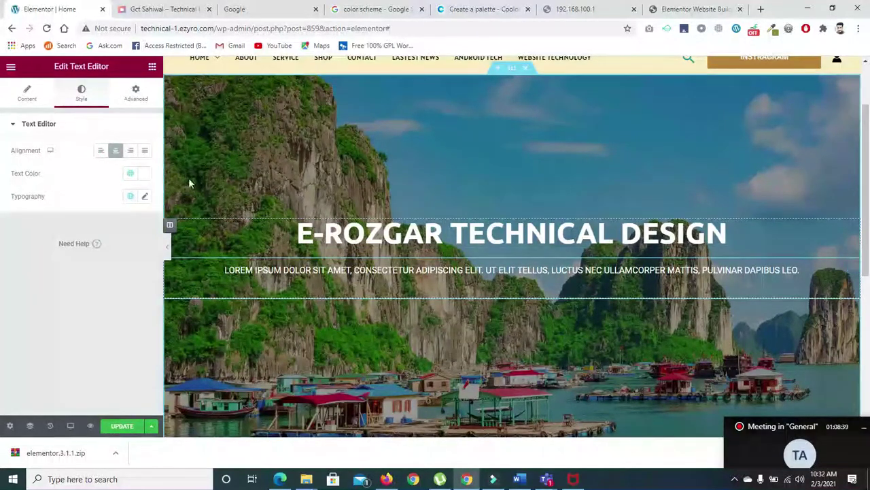
# - Try the Ubuntu font family at 18 px on the hero paragraph
pyautogui.click(144, 198)
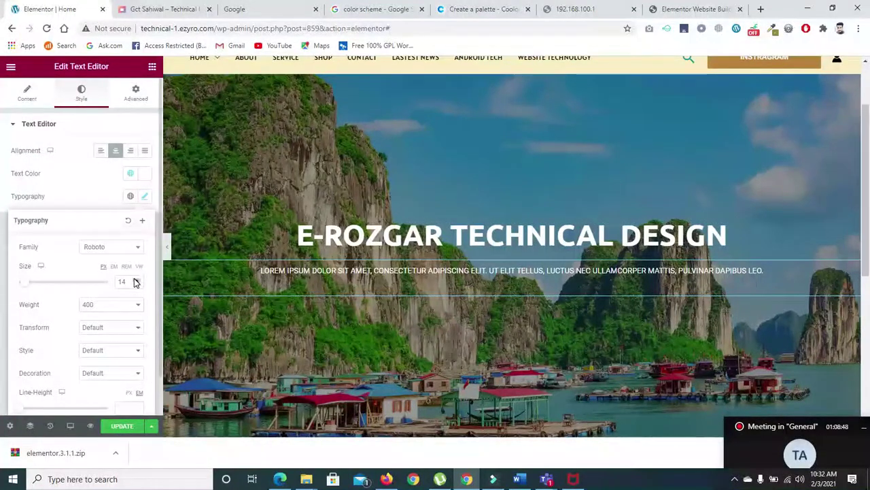
pyautogui.click(119, 248)
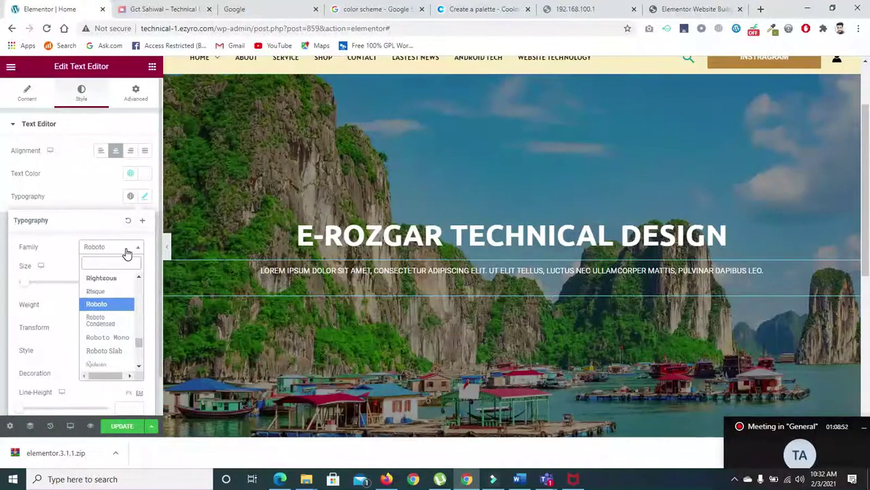
pyautogui.write('ubu')
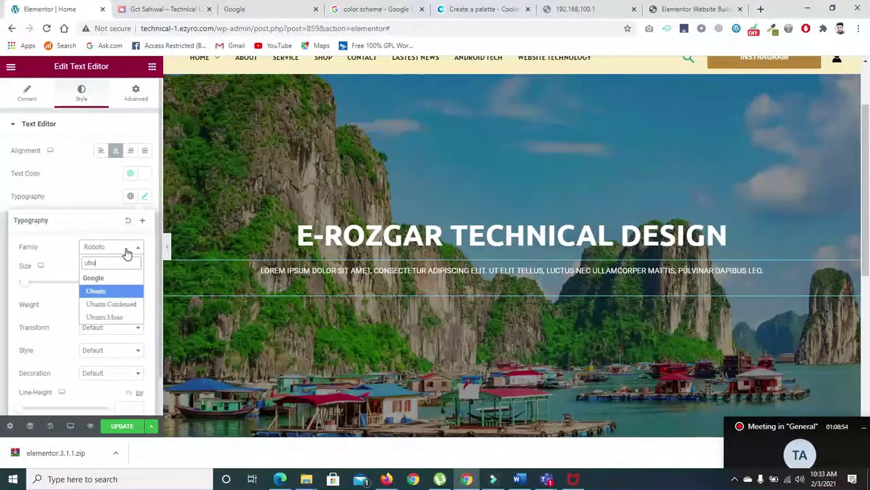
pyautogui.press('Return')
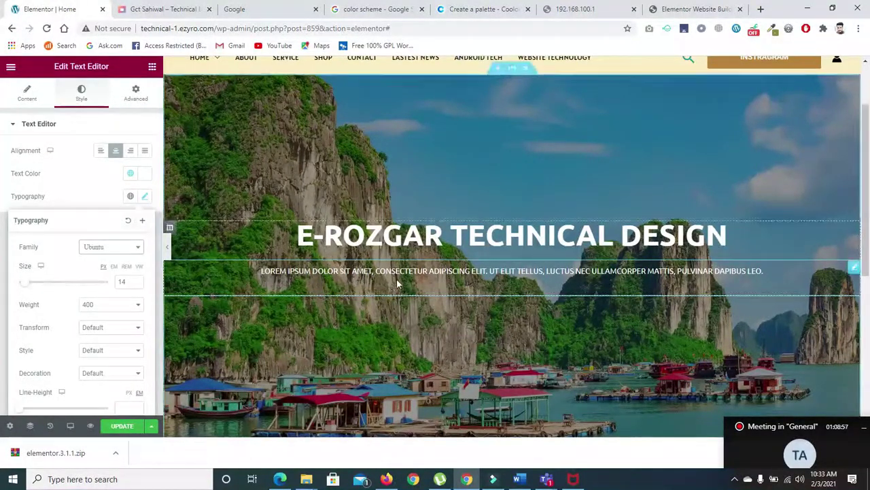
pyautogui.click(136, 279)
pyautogui.click(136, 279)
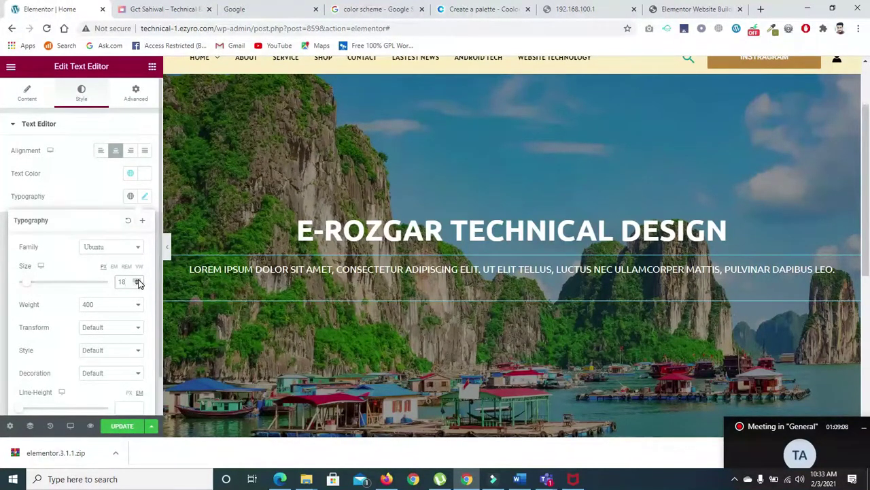
# - Change the hero paragraph's font family to Lato and set its size to 17 px
pyautogui.click(136, 248)
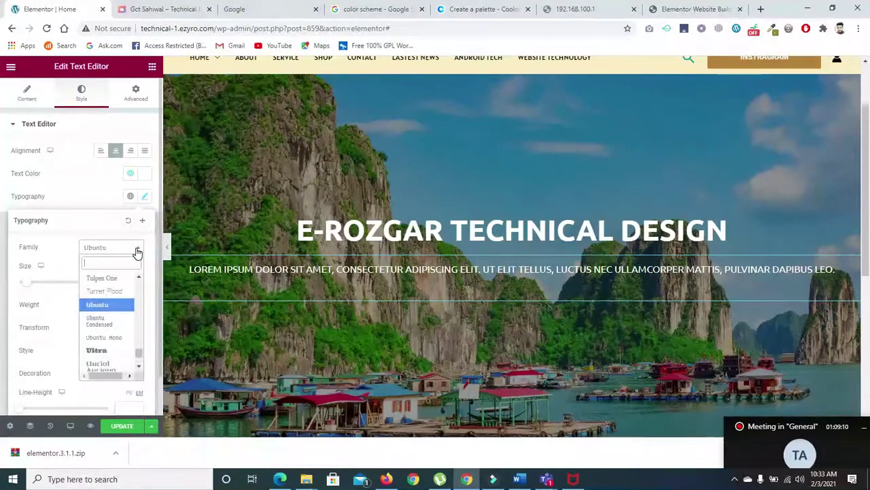
pyautogui.write('lato')
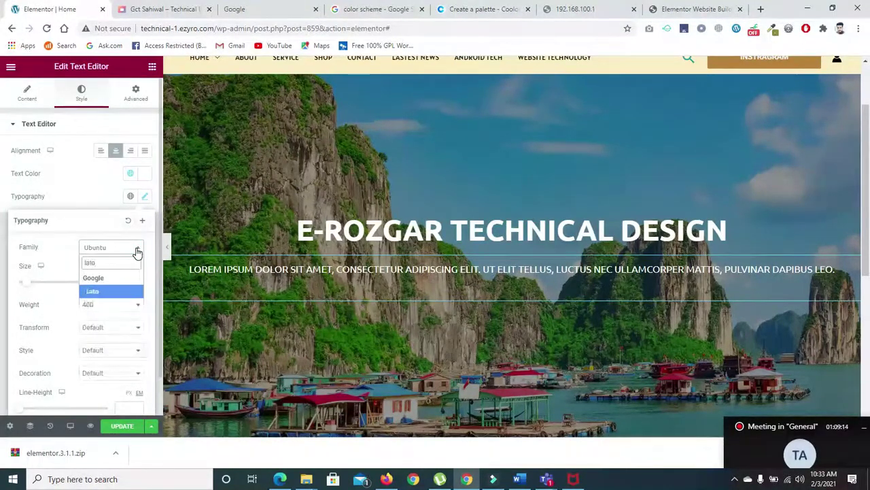
pyautogui.click(111, 291)
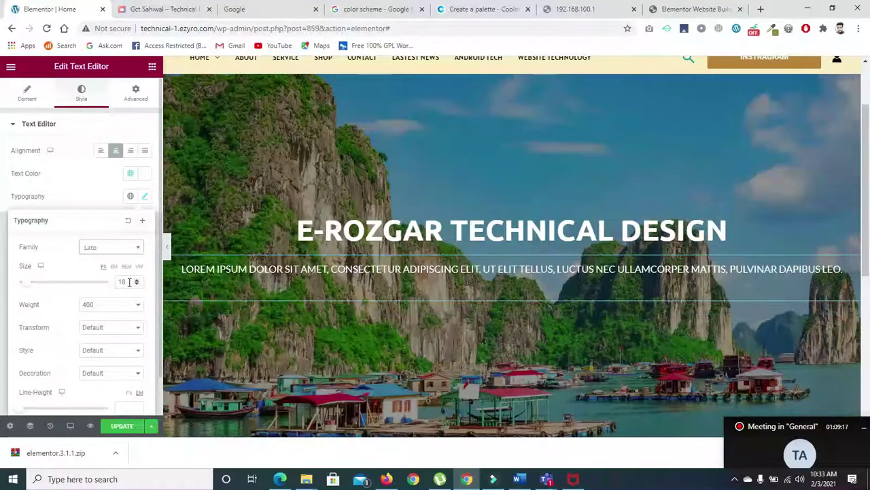
pyautogui.click(136, 285)
pyautogui.click(137, 285)
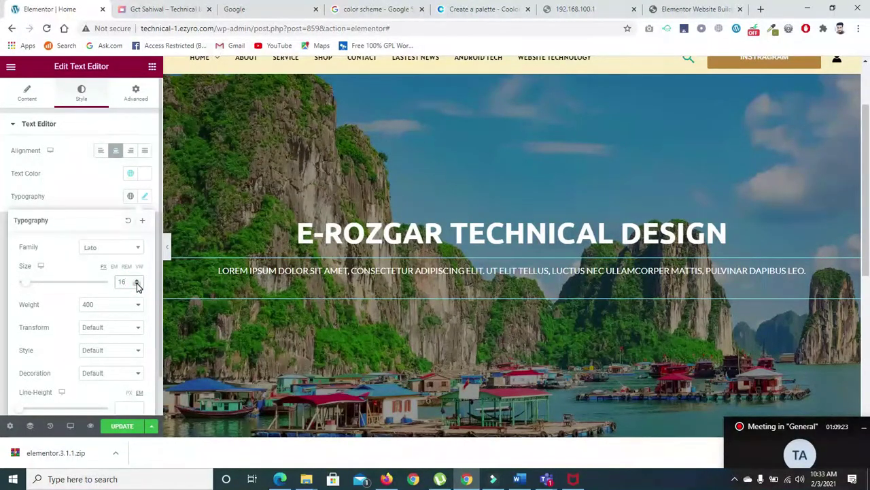
pyautogui.click(136, 281)
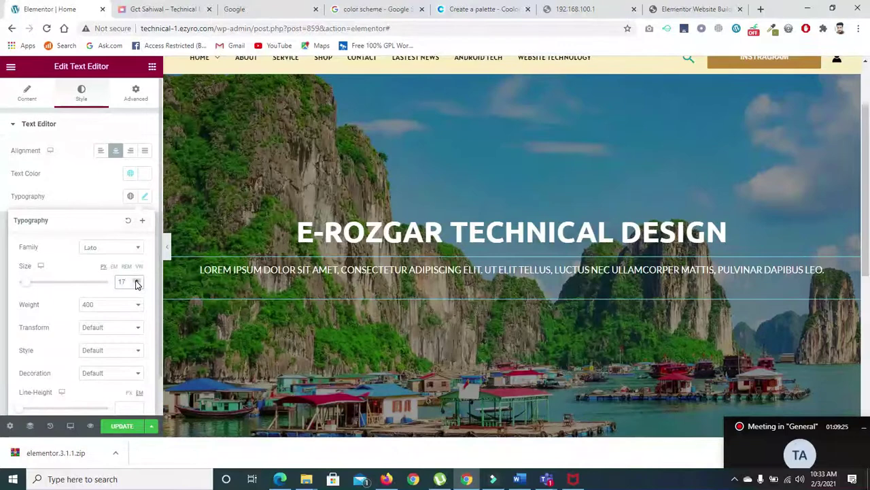
# - Try a columns gap of 95 px on the hero paragraph, and bring it back to 0
pyautogui.click(28, 94)
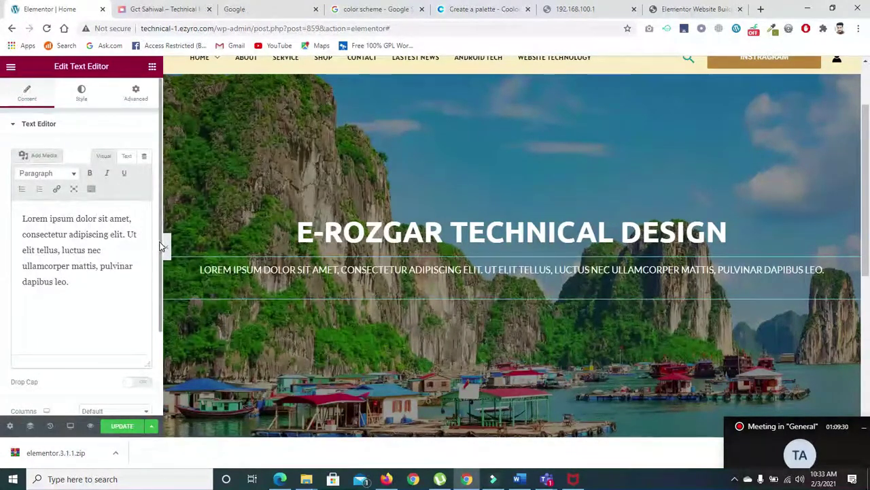
pyautogui.scroll(-2, 117, 320)
pyautogui.click(145, 333)
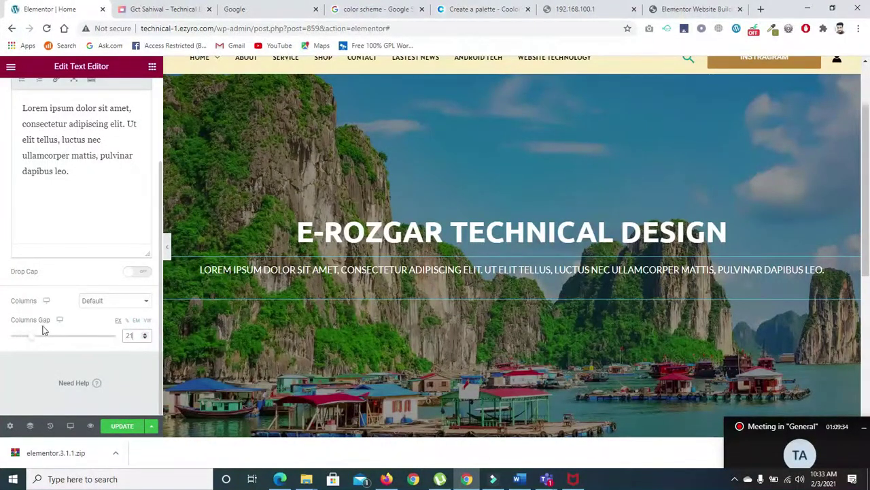
pyautogui.moveTo(30, 336); pyautogui.dragTo(109, 343)
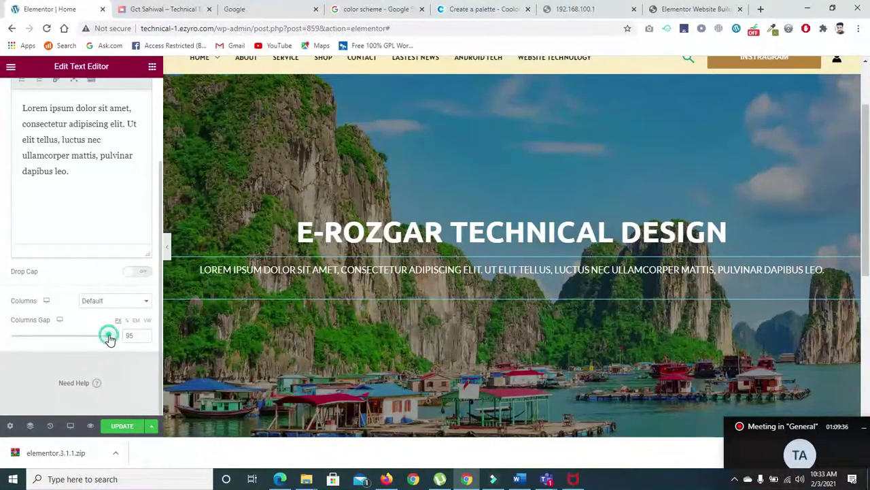
# - Try laying out the hero paragraph in 2 and 3 columns, and settle on 1 column
pyautogui.click(116, 299)
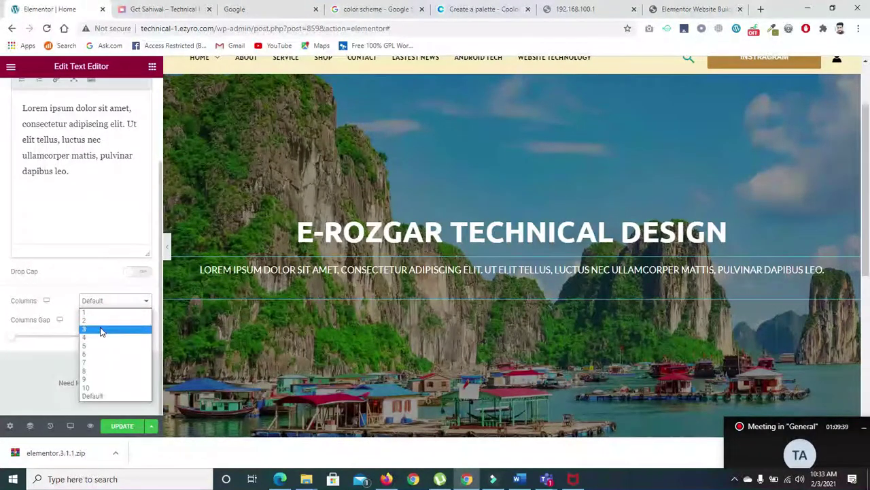
pyautogui.click(98, 320)
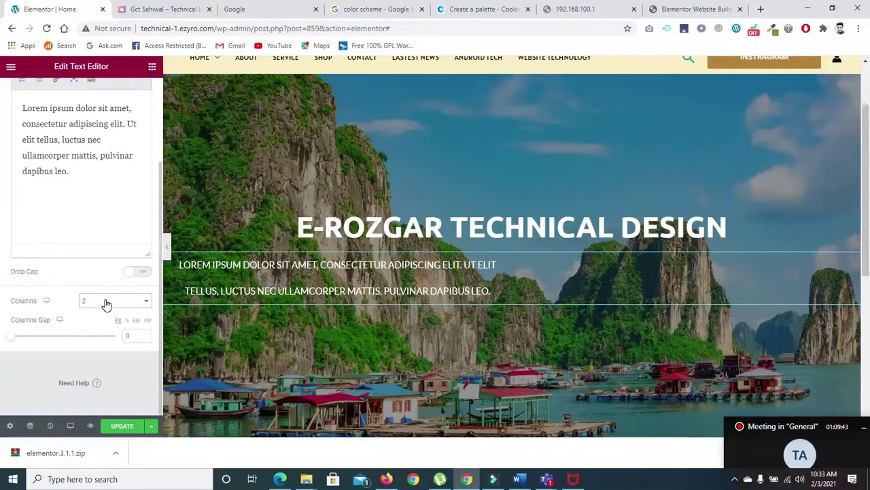
pyautogui.click(106, 303)
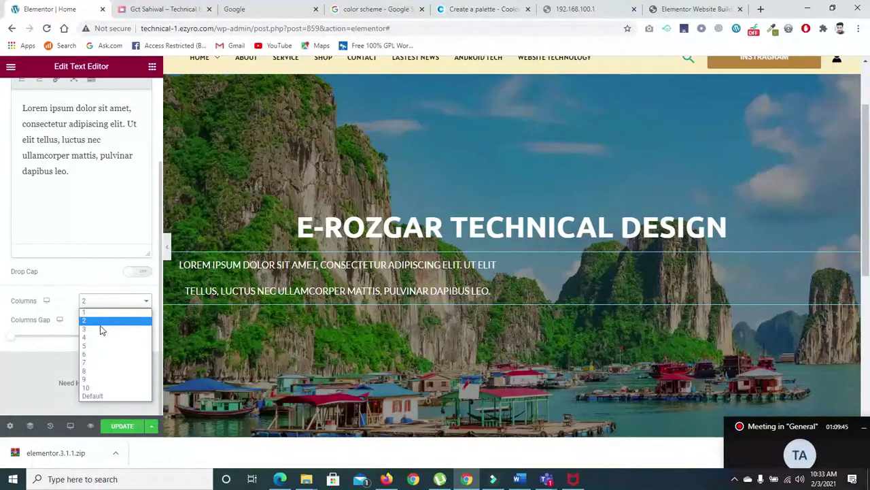
pyautogui.click(101, 329)
pyautogui.click(104, 304)
pyautogui.click(104, 313)
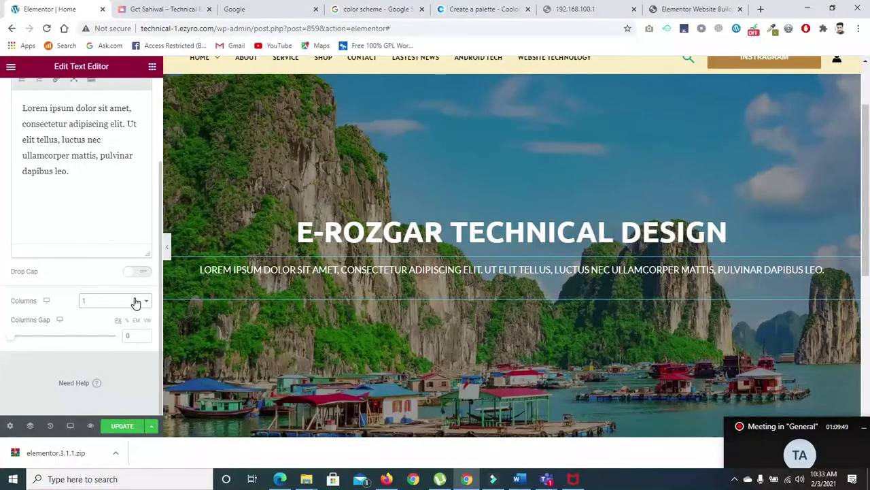
pyautogui.moveTo(161, 282); pyautogui.dragTo(160, 198)
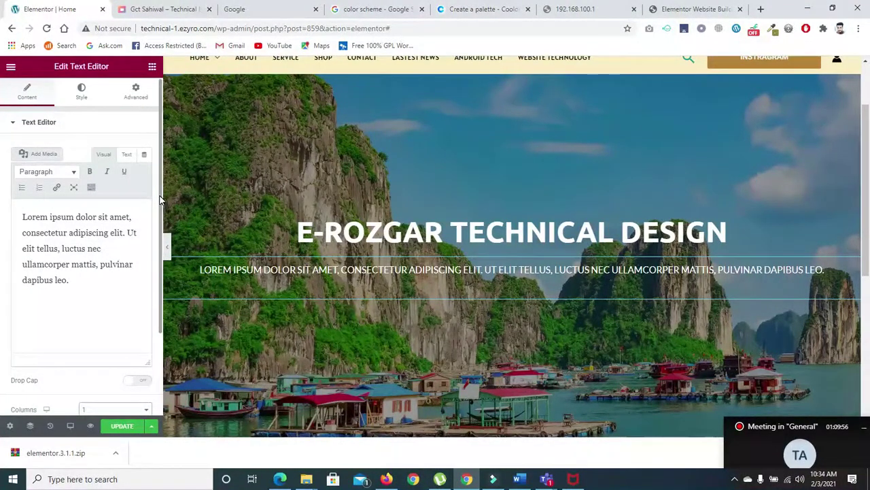
# - Preview the hero section at full width, and add a Button widget below the paragraph
pyautogui.click(167, 250)
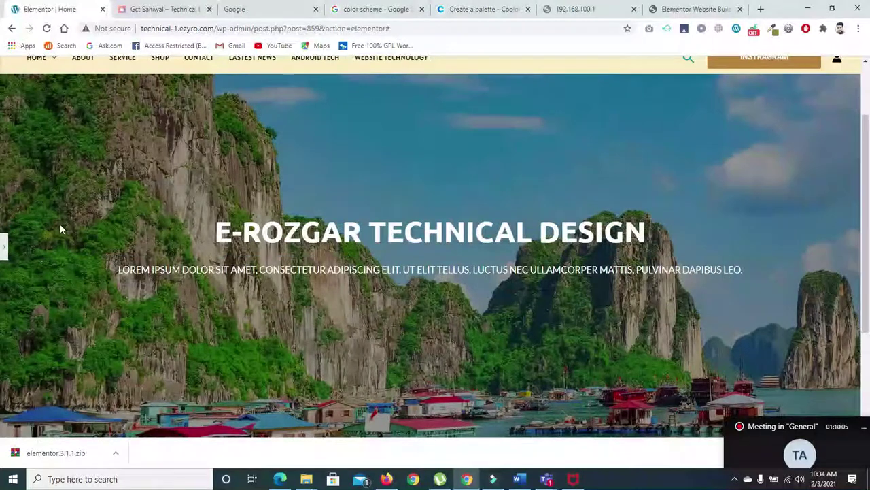
pyautogui.click(5, 245)
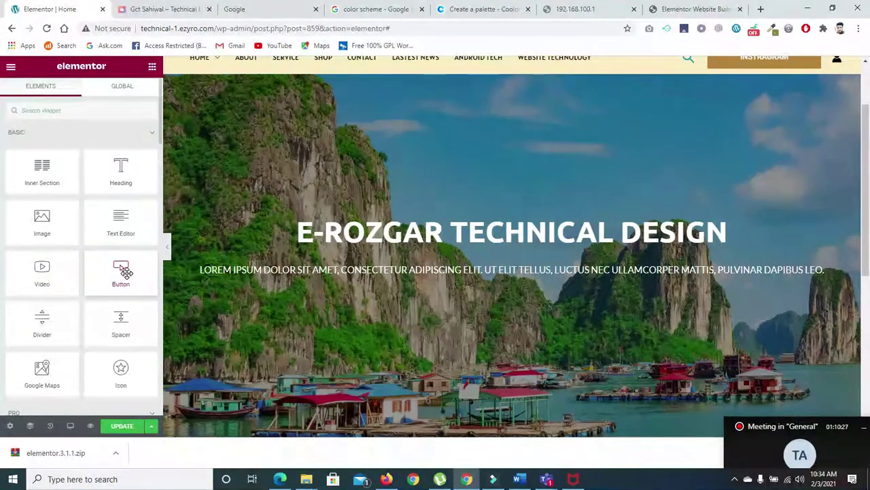
pyautogui.moveTo(121, 271); pyautogui.dragTo(538, 292)
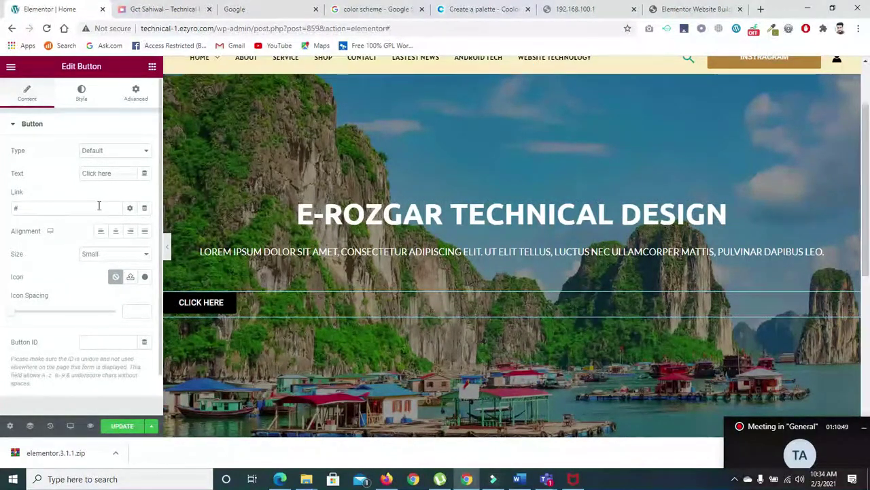
# - Center the hero button, try the Medium and Large sizes, and settle on Medium
pyautogui.click(116, 232)
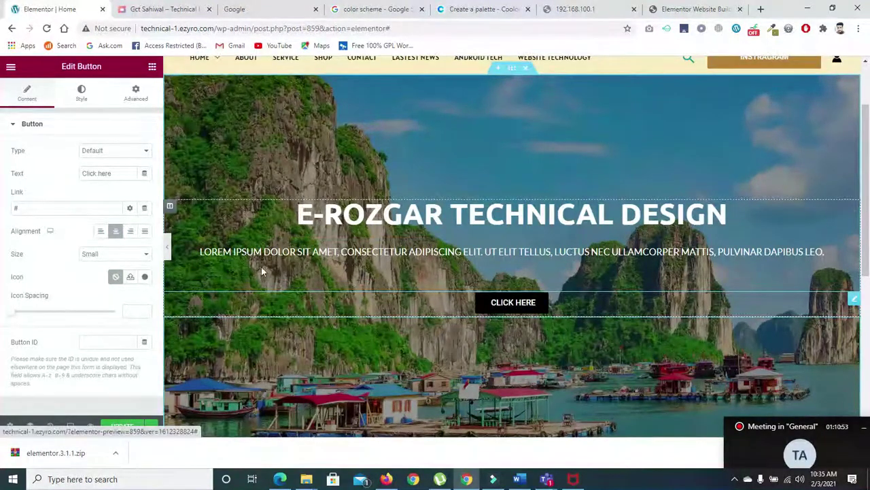
pyautogui.click(111, 255)
pyautogui.click(95, 286)
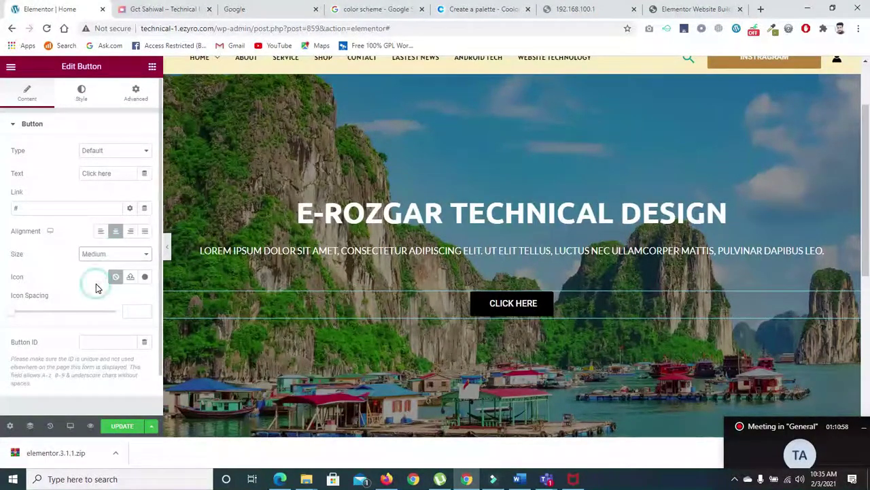
pyautogui.click(114, 253)
pyautogui.click(90, 290)
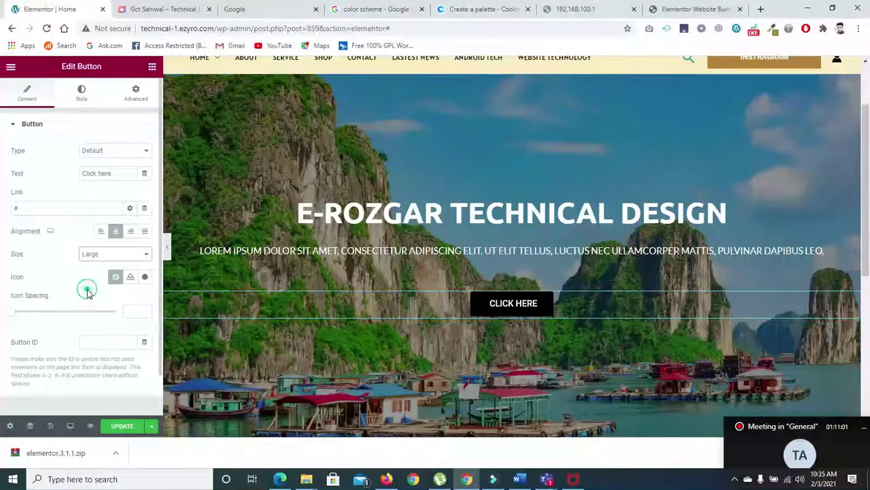
pyautogui.click(101, 256)
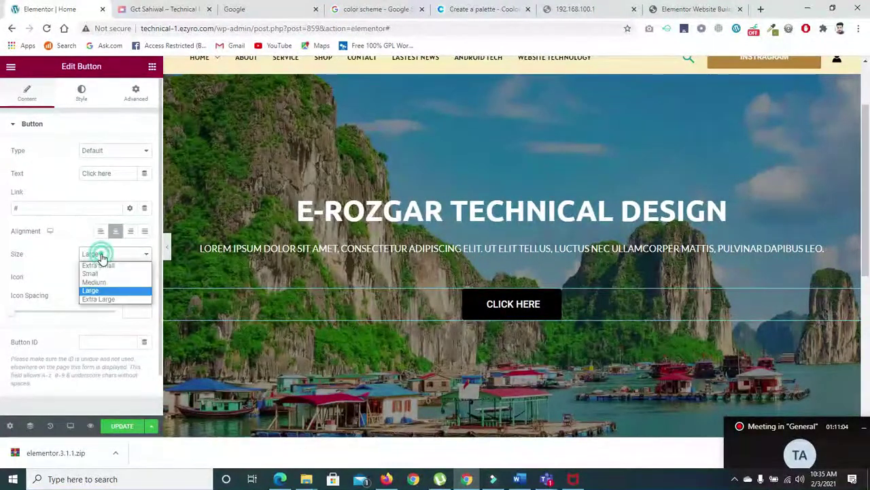
pyautogui.click(93, 281)
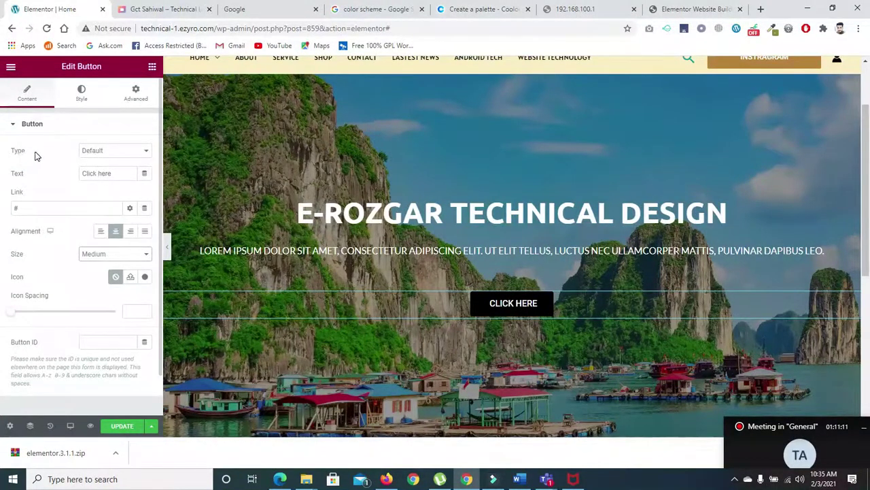
# - Try the Info, Success, Warning and Danger types on the hero button, and return it to Default
pyautogui.click(111, 154)
pyautogui.click(107, 162)
pyautogui.click(101, 147)
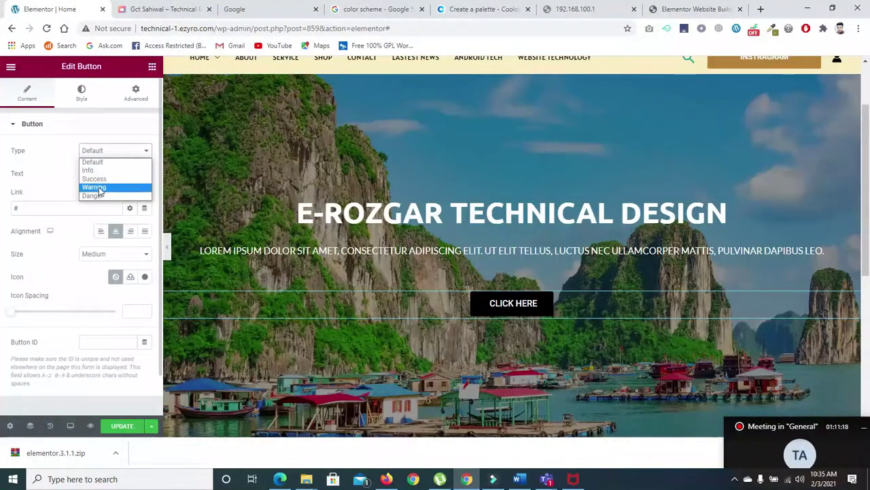
pyautogui.click(95, 171)
pyautogui.click(103, 152)
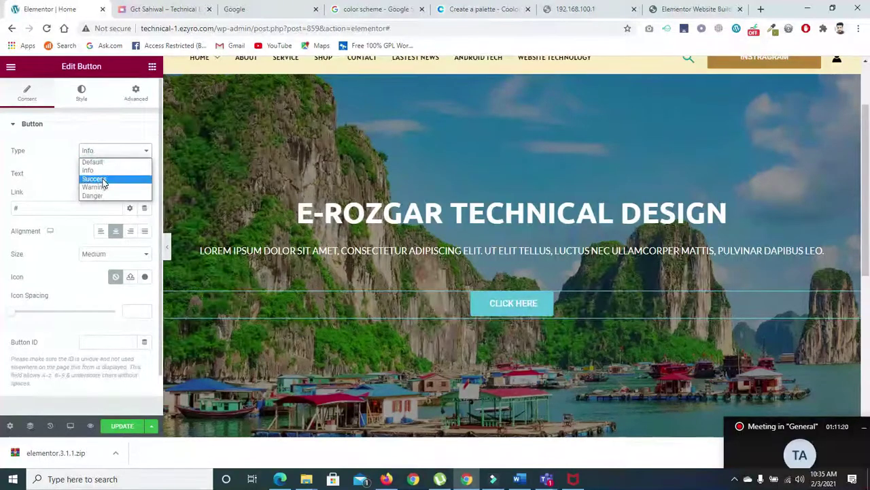
pyautogui.click(95, 178)
pyautogui.click(102, 155)
pyautogui.click(107, 187)
pyautogui.click(107, 150)
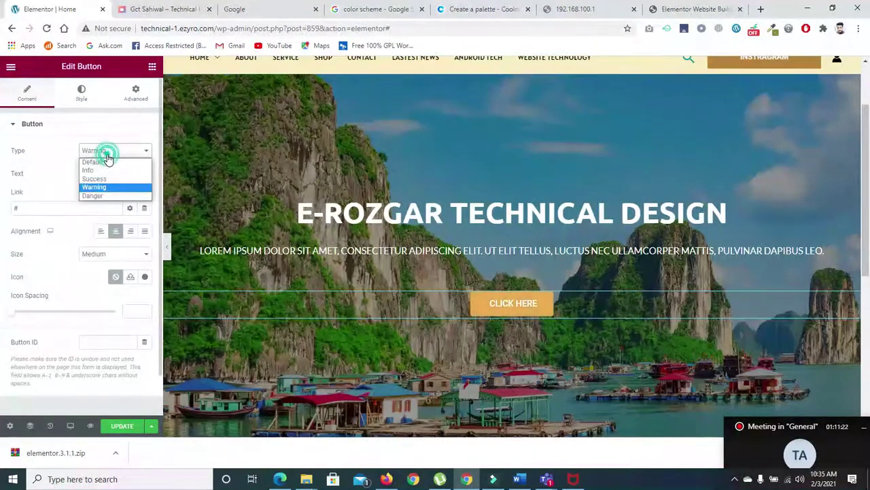
pyautogui.click(102, 195)
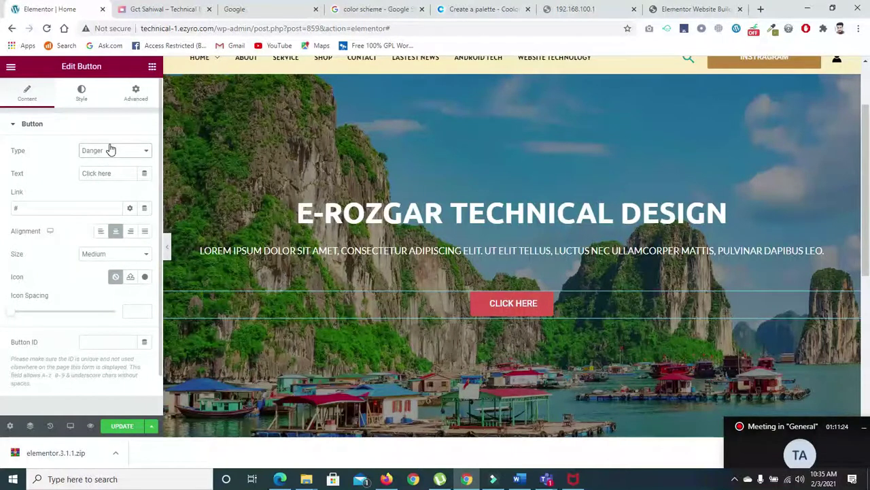
pyautogui.click(114, 152)
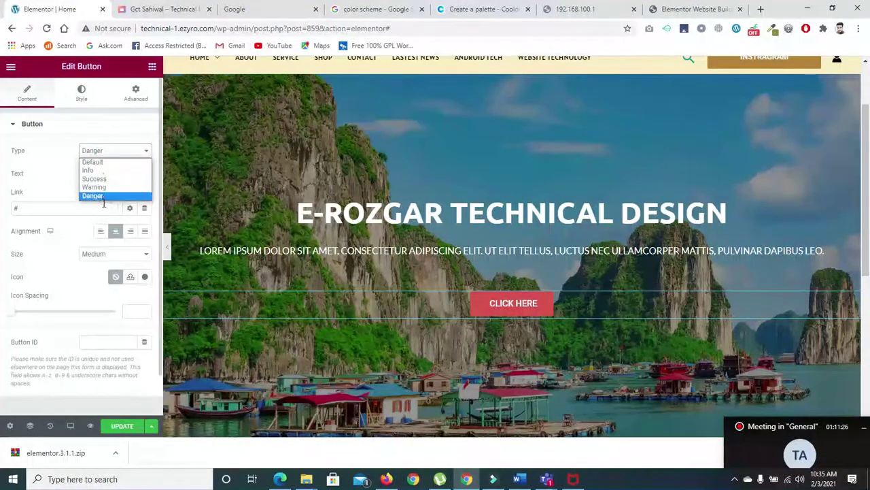
pyautogui.click(104, 163)
# - Change the hero button's text to "Submit"
pyautogui.moveTo(113, 173); pyautogui.dragTo(77, 177)
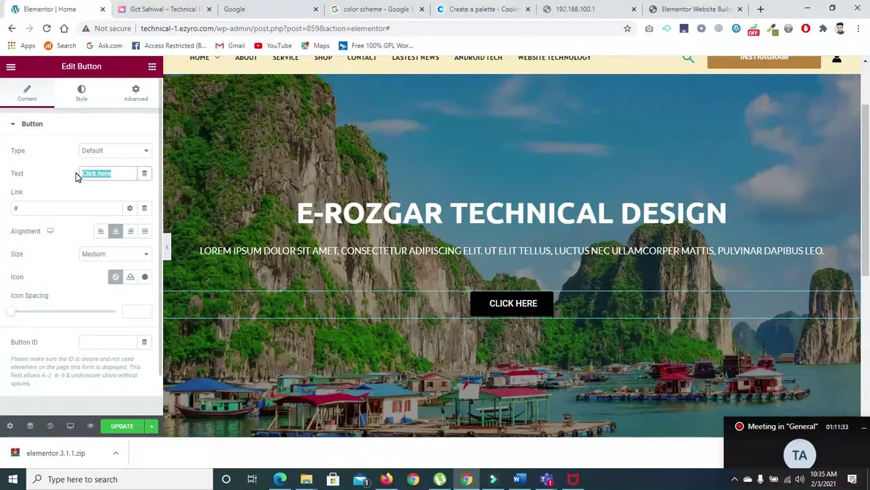
pyautogui.write('Submit')
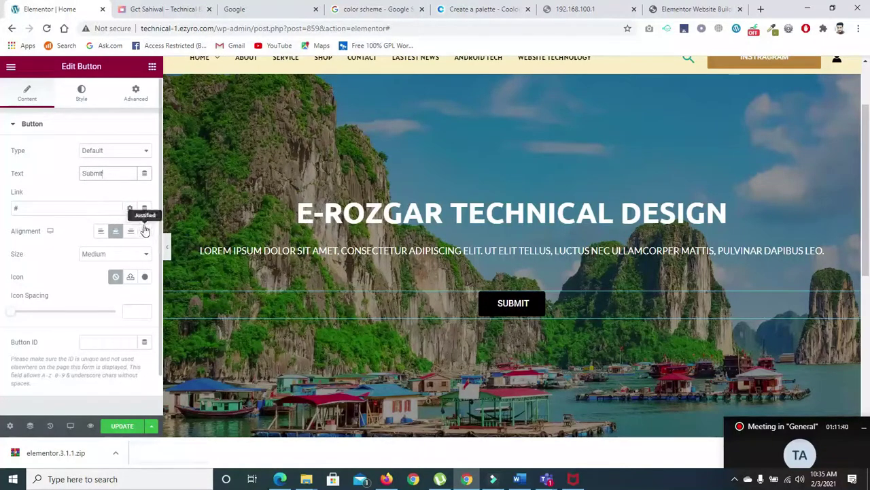
pyautogui.moveTo(159, 223); pyautogui.dragTo(159, 245)
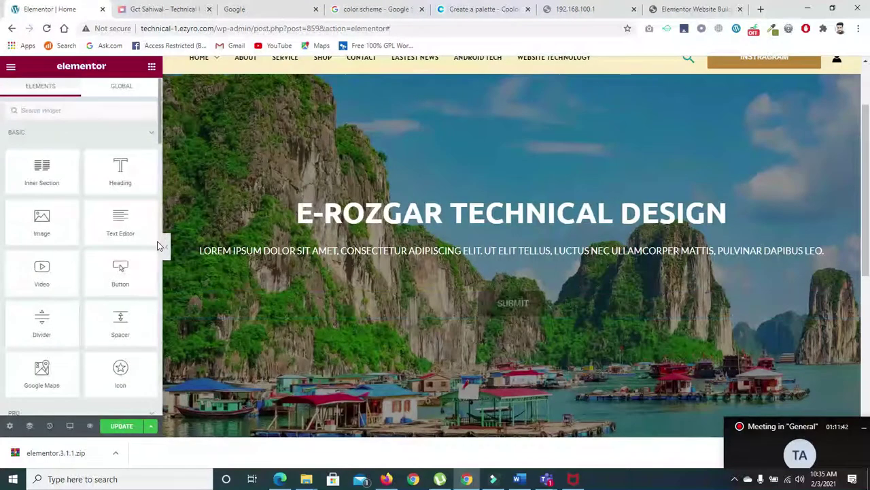
# - Insert the circled right-arrow icon from the icon library into the Submit button
pyautogui.click(515, 306)
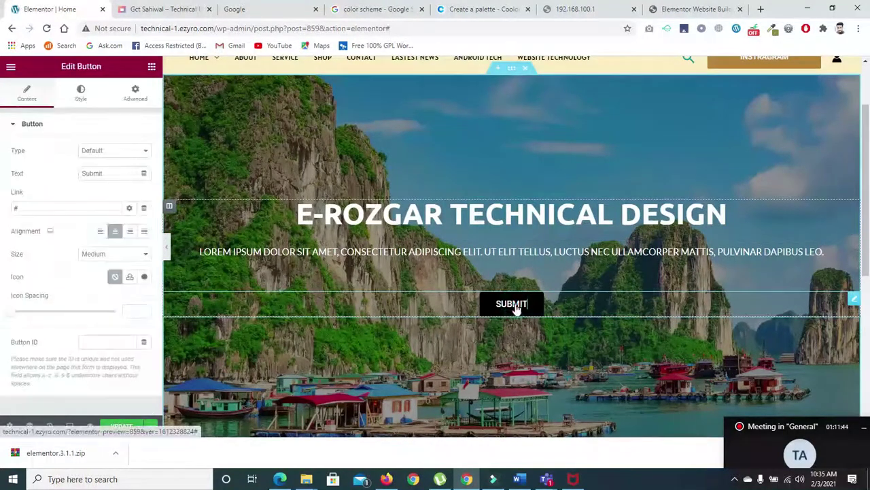
pyautogui.click(144, 277)
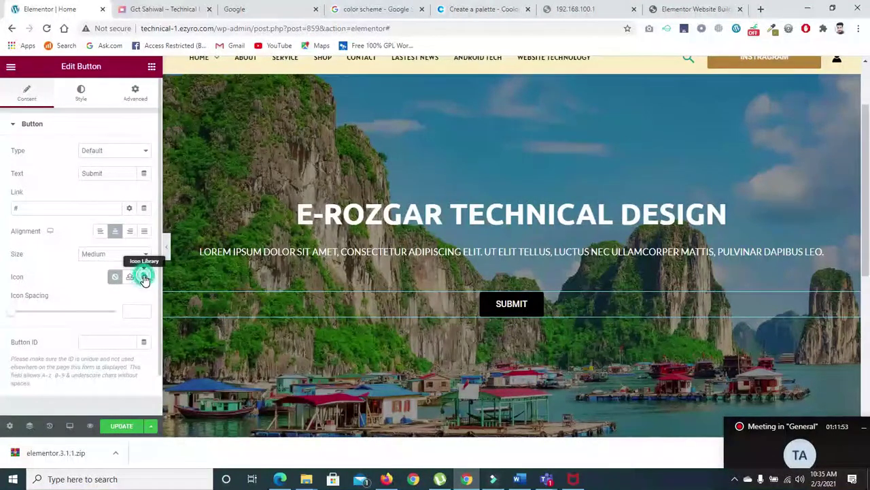
pyautogui.click(371, 108)
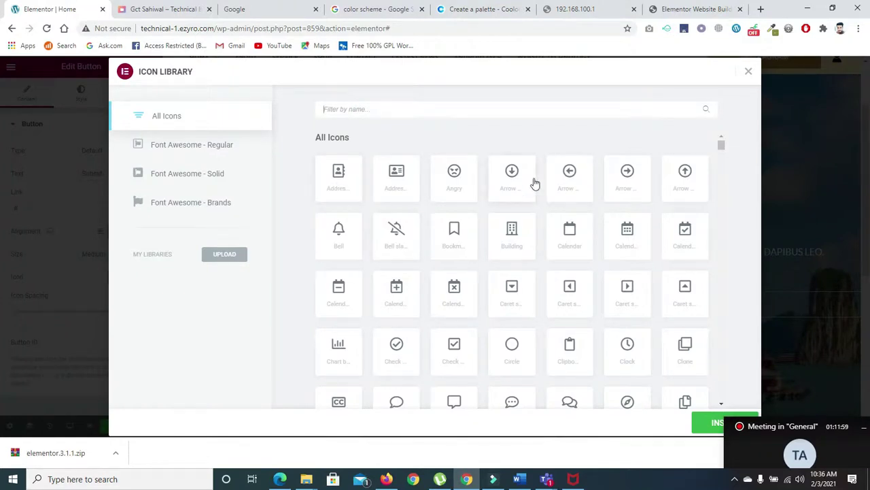
pyautogui.click(607, 178)
pyautogui.click(705, 419)
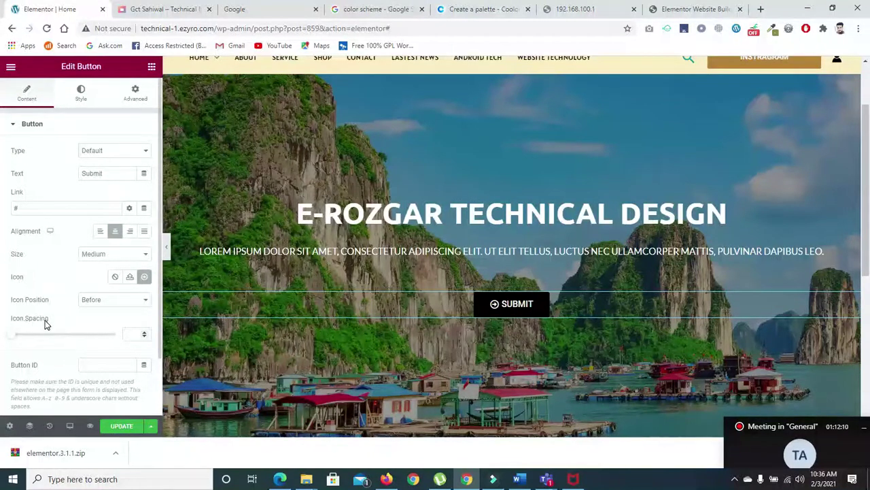
# - Set the Submit button's icon spacing to 12, compare the Before and After icon positions, and settle on After
pyautogui.moveTo(13, 335); pyautogui.dragTo(50, 341)
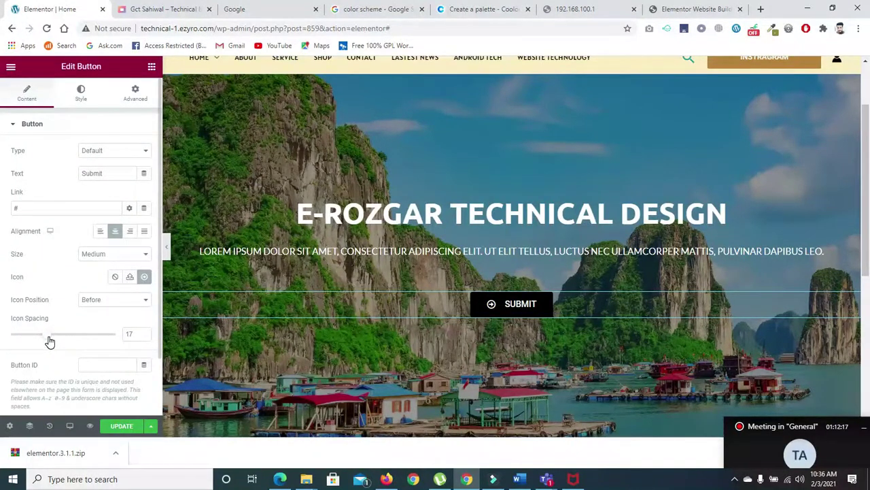
pyautogui.moveTo(50, 342); pyautogui.dragTo(40, 341)
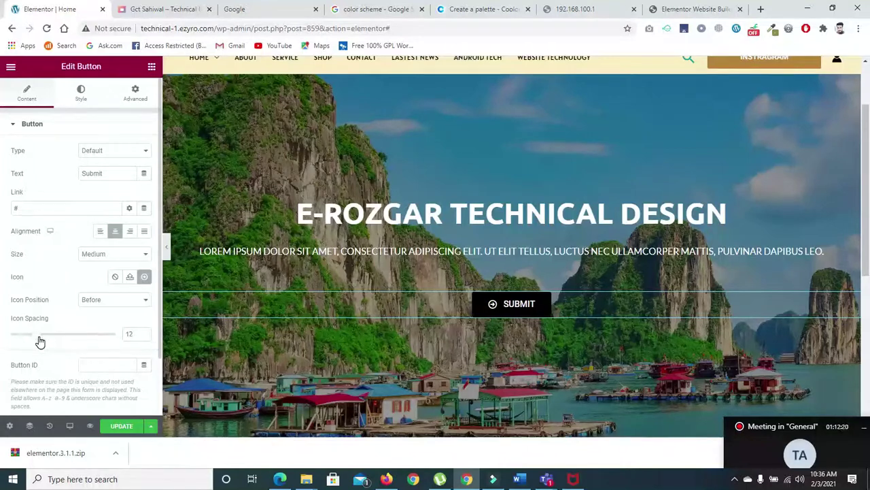
pyautogui.click(101, 306)
pyautogui.click(112, 319)
pyautogui.click(107, 308)
pyautogui.click(110, 319)
pyautogui.click(107, 305)
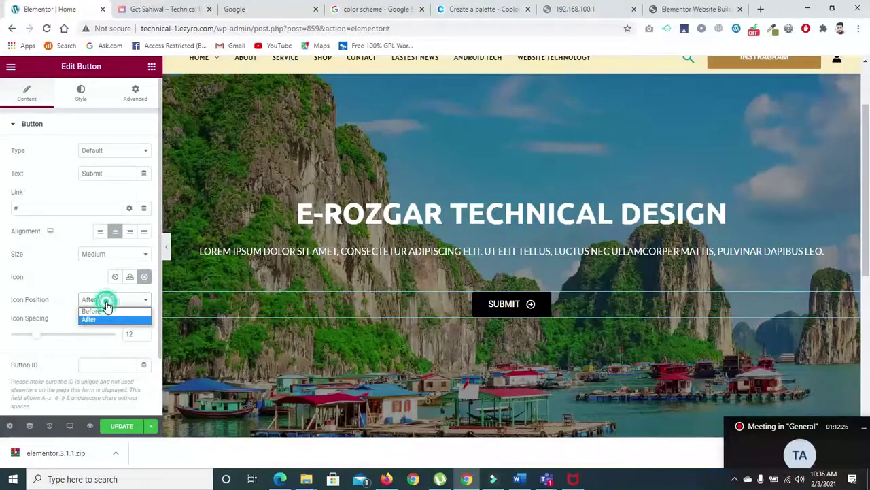
pyautogui.click(105, 314)
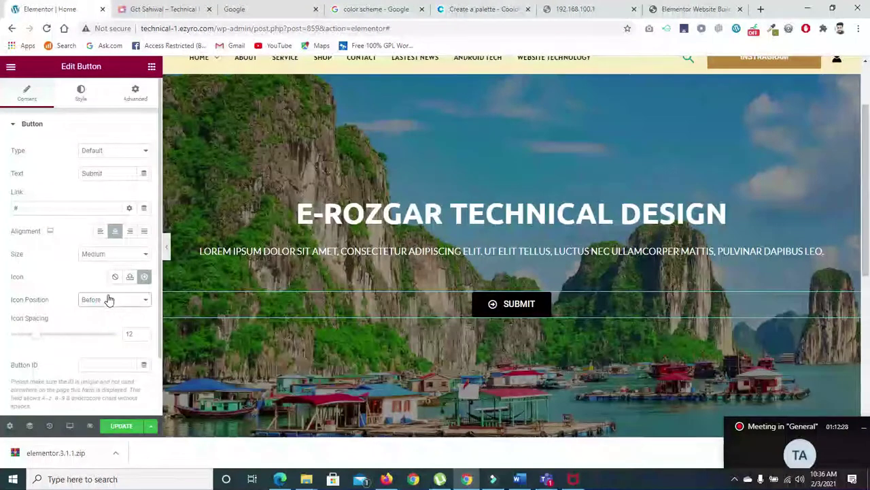
pyautogui.click(109, 300)
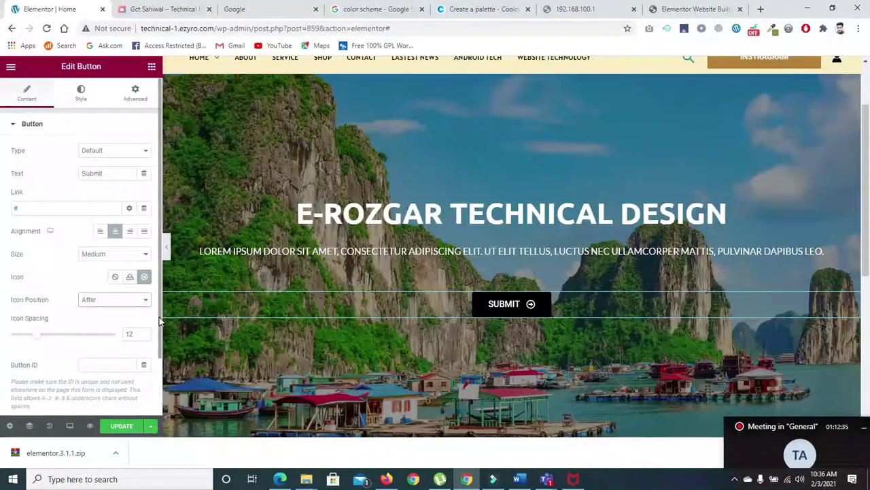
pyautogui.scroll(-1, 155, 340)
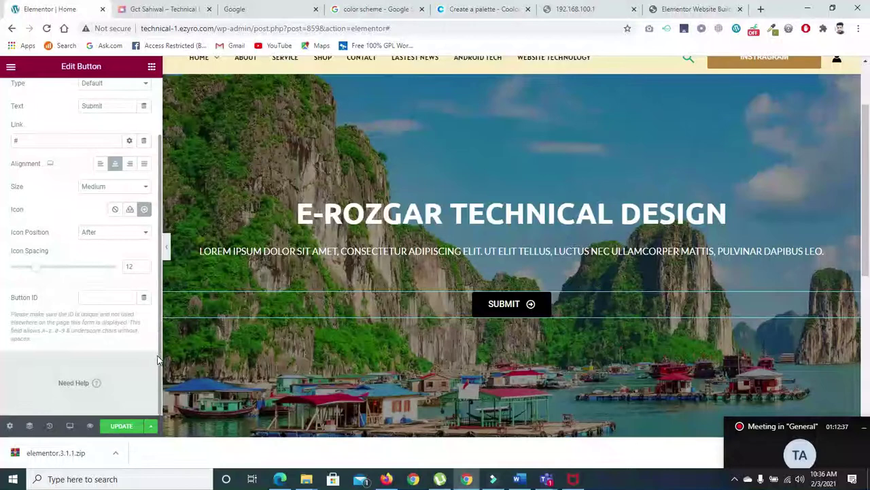
pyautogui.scroll(1, 158, 357)
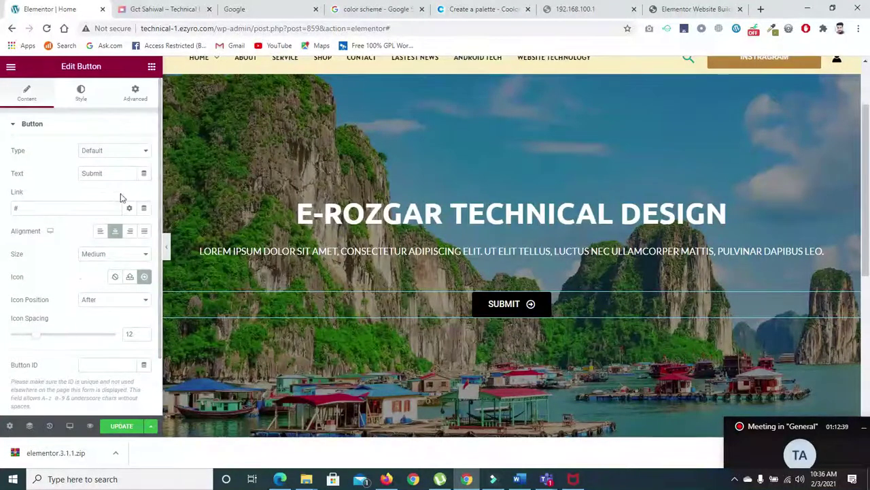
# - Examine the Submit button's style options, including its global fonts and custom typography settings
pyautogui.click(82, 95)
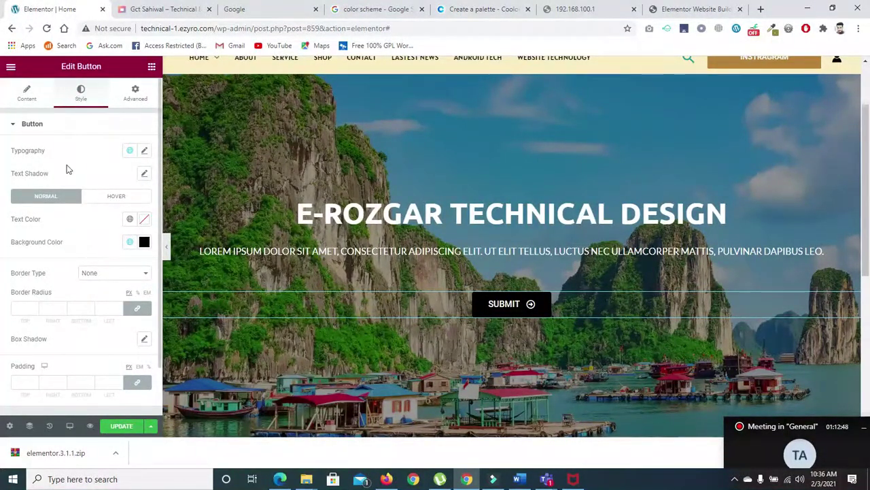
pyautogui.click(128, 152)
pyautogui.click(127, 154)
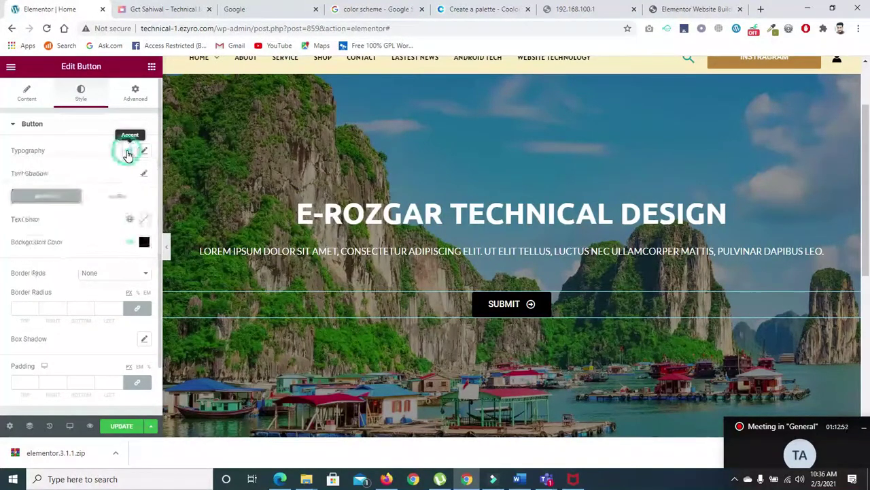
pyautogui.click(128, 152)
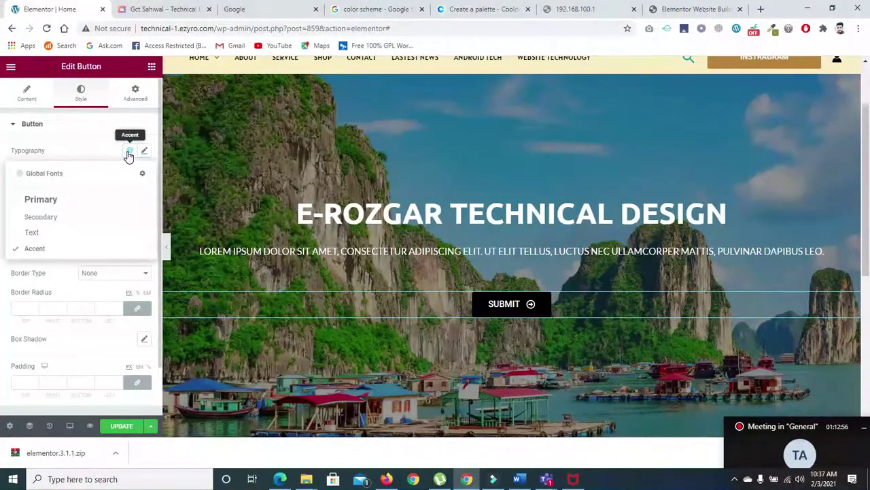
pyautogui.click(130, 157)
pyautogui.click(145, 154)
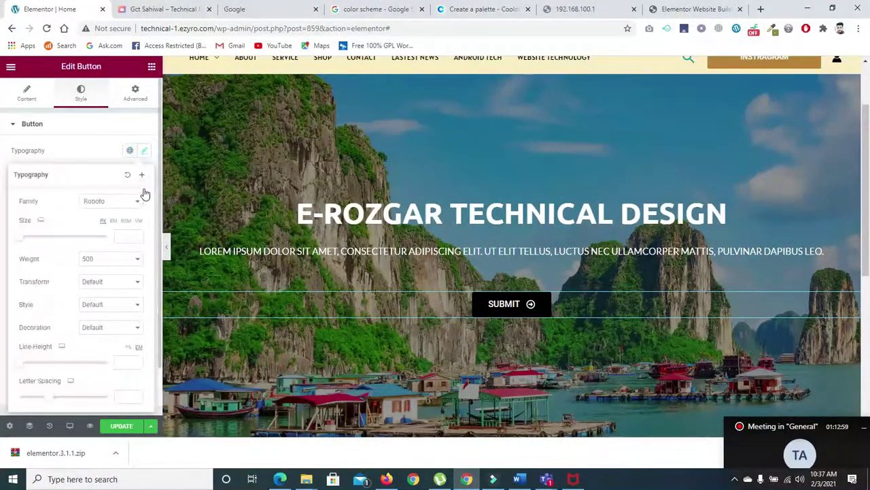
pyautogui.click(146, 153)
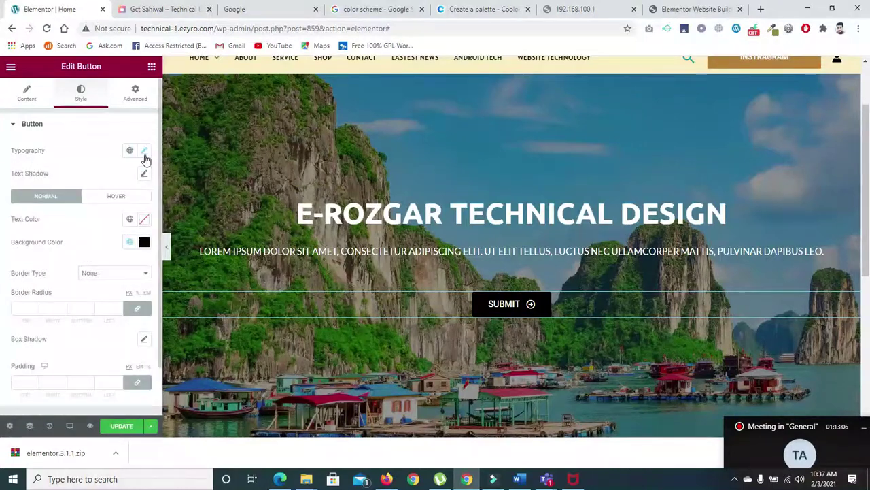
# - Try the Secondary global color as the Submit button's background, and settle on the Primary global color
pyautogui.click(130, 243)
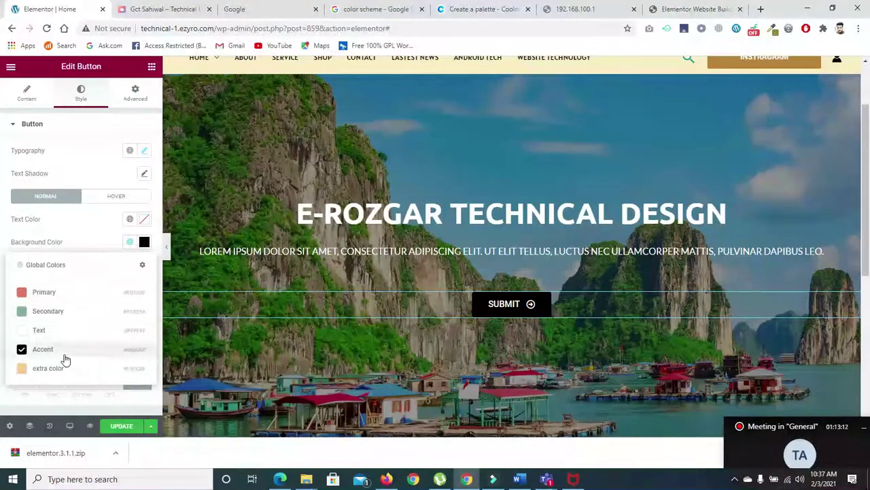
pyautogui.click(144, 242)
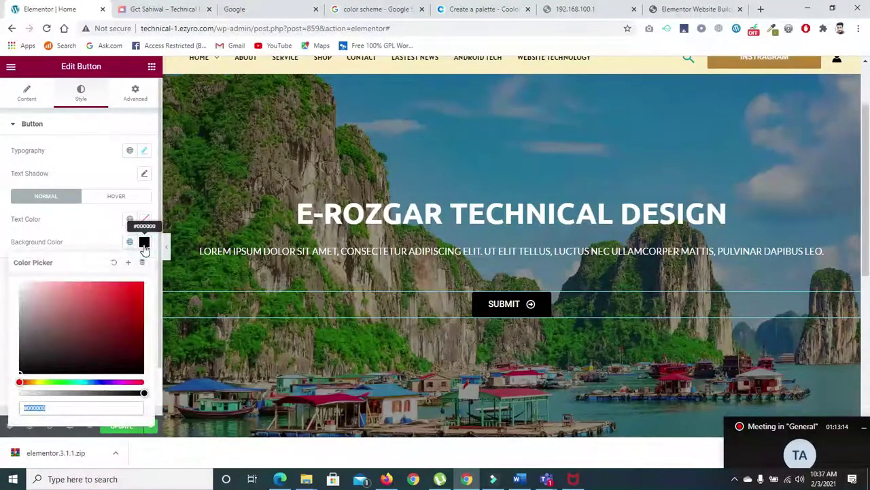
pyautogui.click(145, 244)
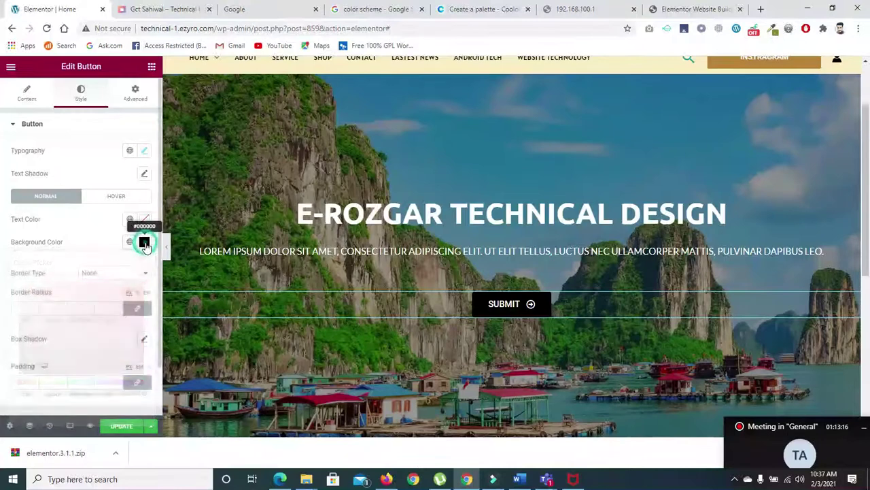
pyautogui.click(130, 242)
pyautogui.click(49, 309)
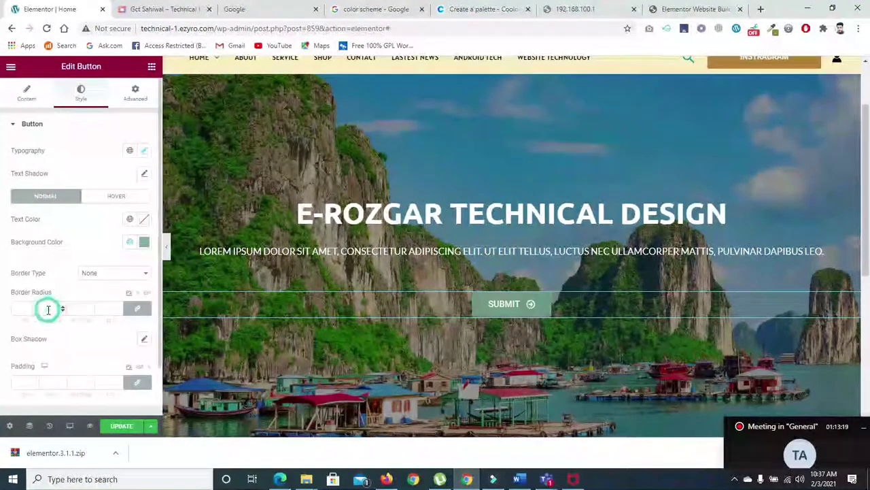
pyautogui.click(130, 243)
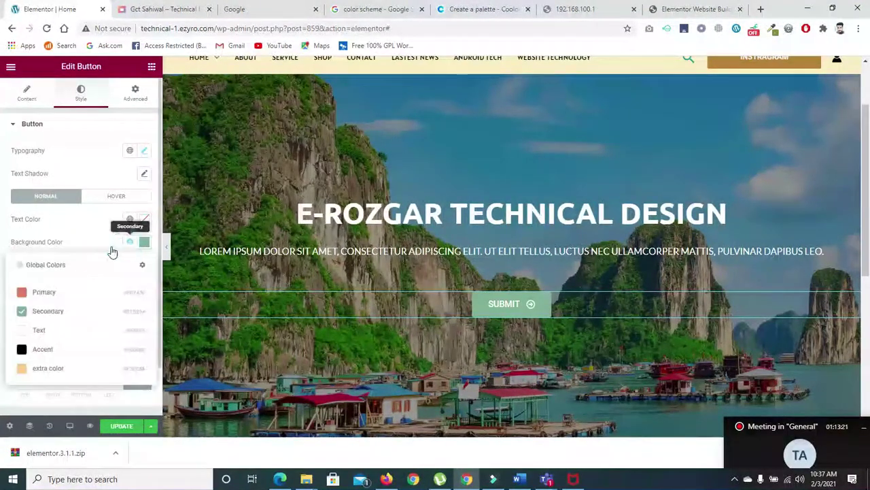
pyautogui.click(48, 294)
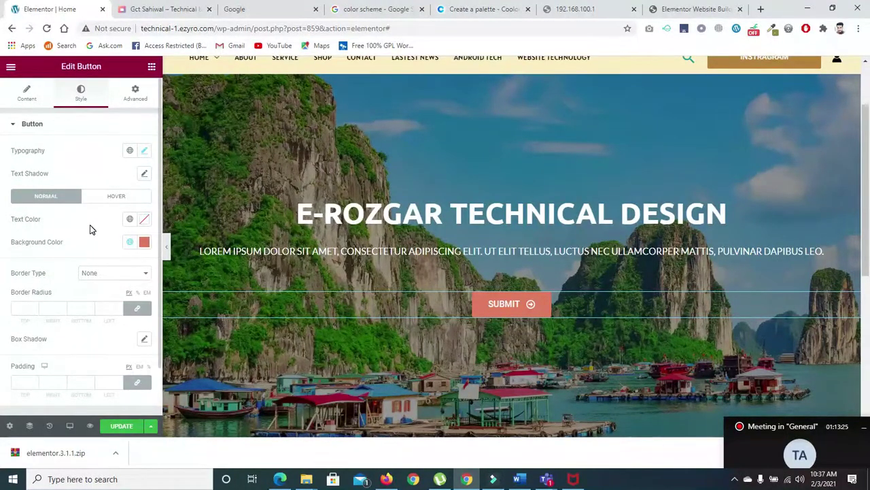
# - Try a Solid border type on the Submit button, and return the border type to None
pyautogui.click(132, 274)
pyautogui.click(109, 284)
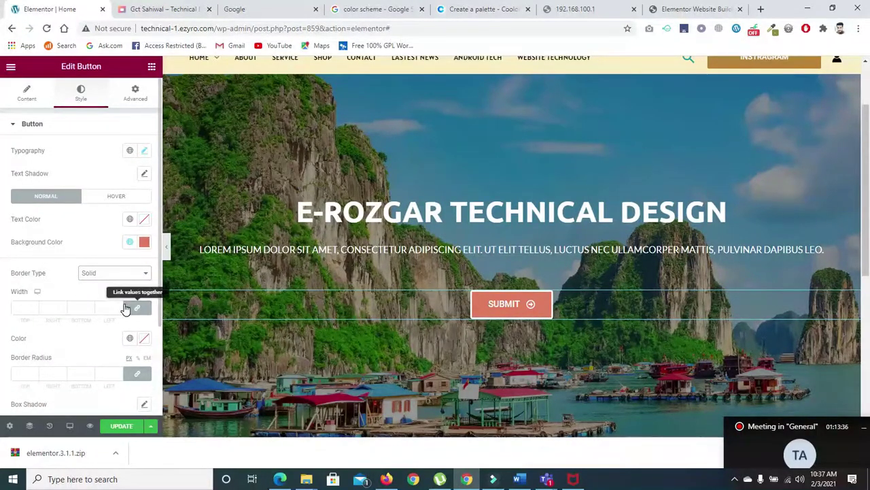
pyautogui.click(126, 273)
pyautogui.click(114, 285)
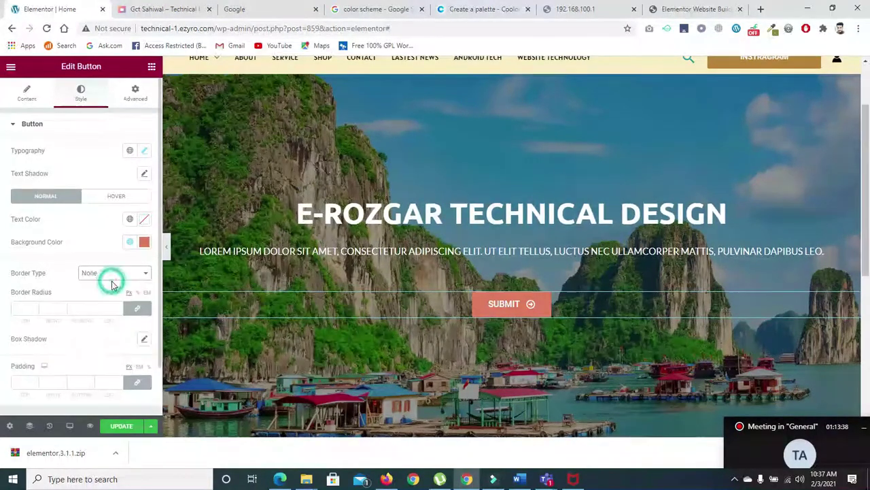
# - Try larger corner rounding on the Submit button, and settle on a border radius of 4 px for all four corners
pyautogui.click(33, 306)
pyautogui.write('2')
pyautogui.scroll(9, 33, 310)
pyautogui.scroll(2, 34, 310)
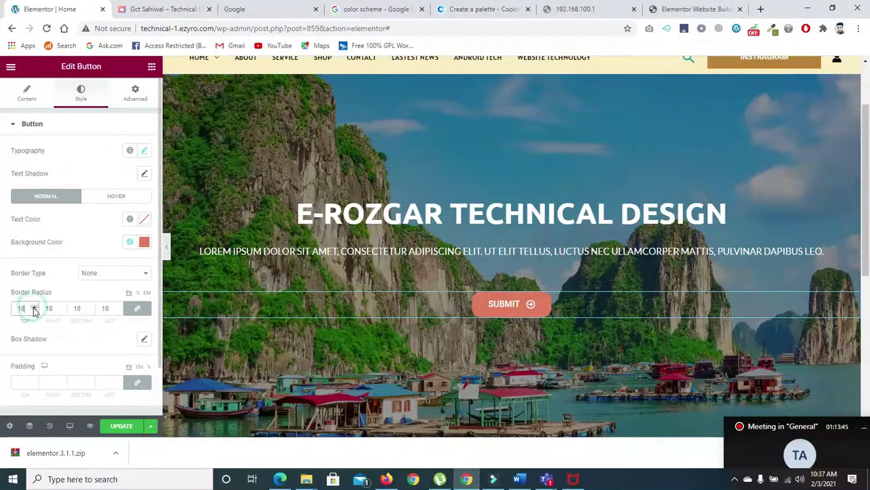
pyautogui.scroll(-8, 34, 310)
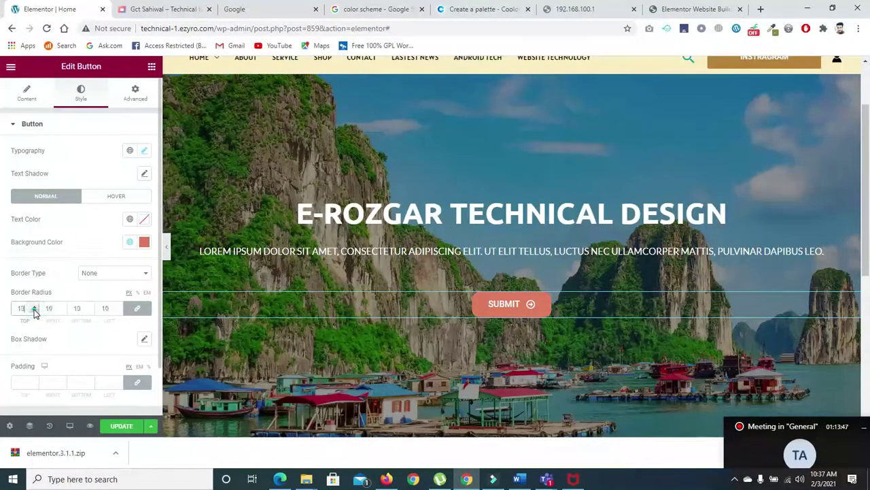
pyautogui.scroll(-3, 34, 311)
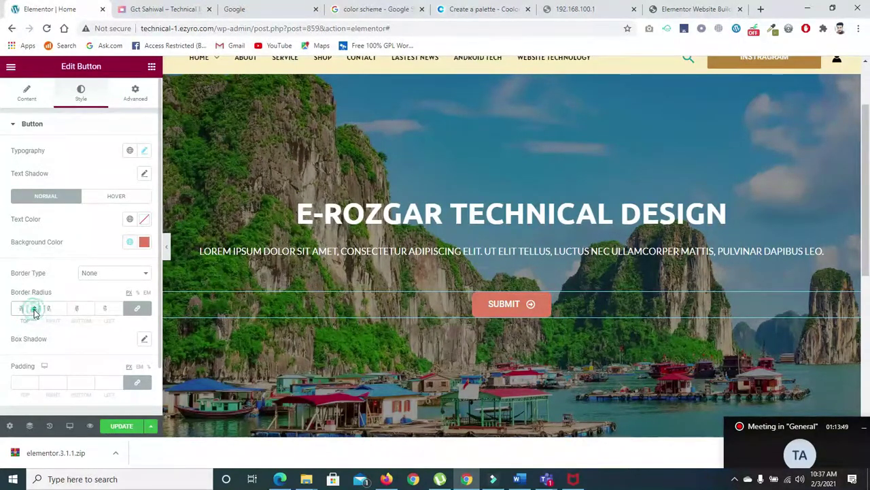
pyautogui.click(34, 312)
pyautogui.click(34, 306)
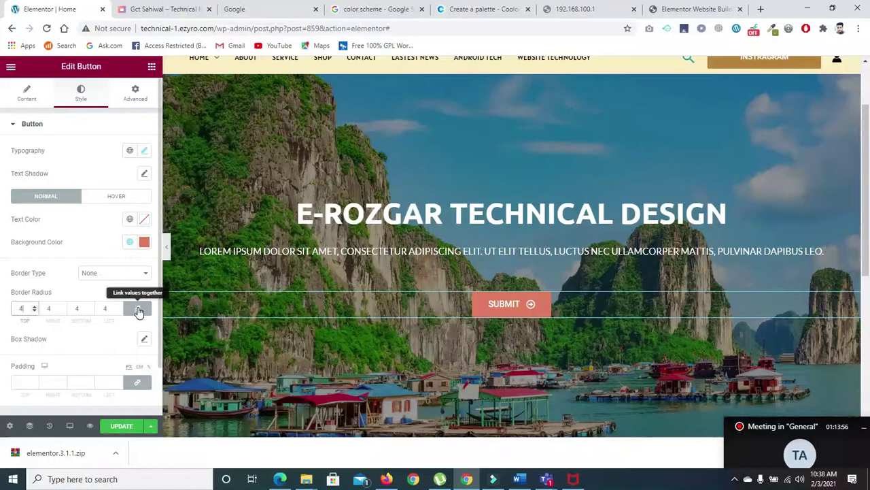
# - Unlink the Submit button's border radius values to try different left-corner values, and relink all four corners at 4
pyautogui.click(139, 311)
pyautogui.click(119, 306)
pyautogui.click(119, 306)
pyautogui.click(119, 306)
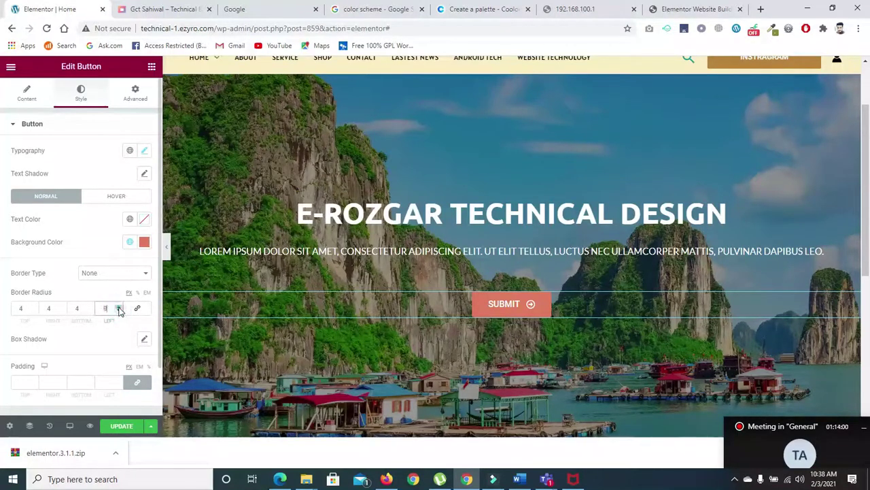
pyautogui.click(119, 307)
pyautogui.click(119, 307)
pyautogui.click(119, 307)
pyautogui.click(119, 307)
pyautogui.click(119, 307)
pyautogui.click(119, 307)
pyautogui.click(119, 308)
pyautogui.click(119, 308)
pyautogui.click(119, 312)
pyautogui.click(119, 312)
pyautogui.click(119, 312)
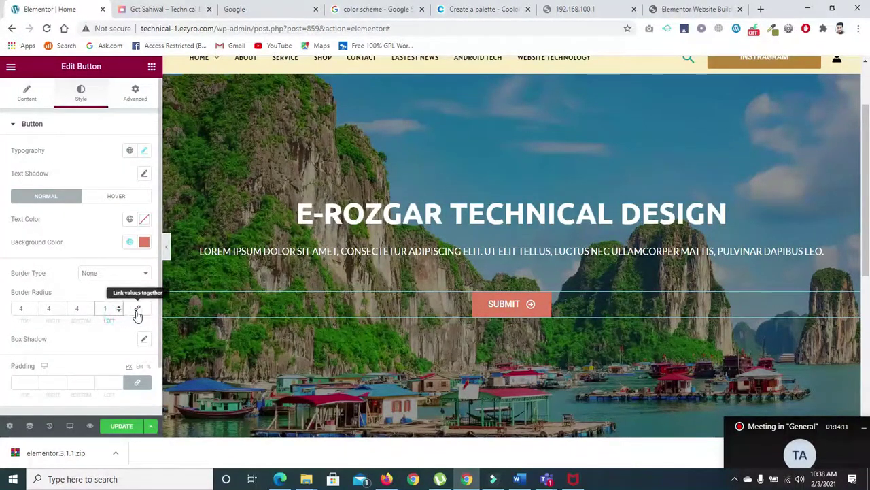
pyautogui.click(136, 310)
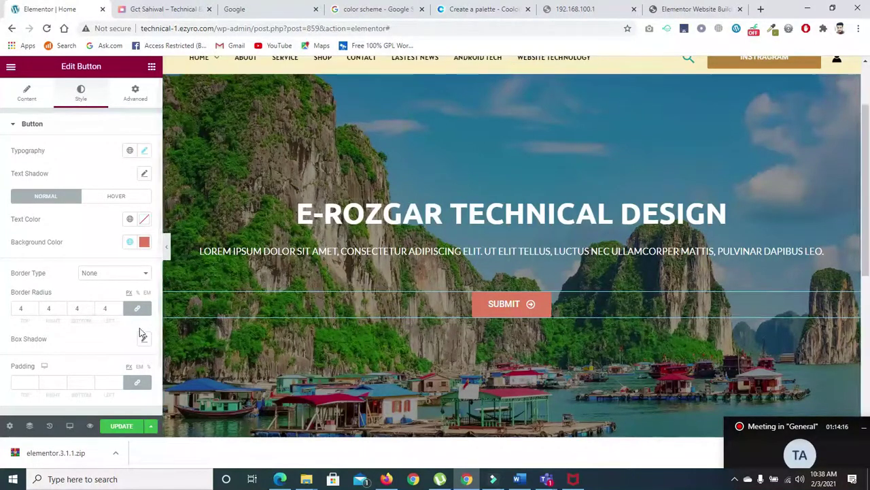
# - Set the Submit button's padding to 14 px on all sides, and unlink the four padding values
pyautogui.scroll(-1, 102, 313)
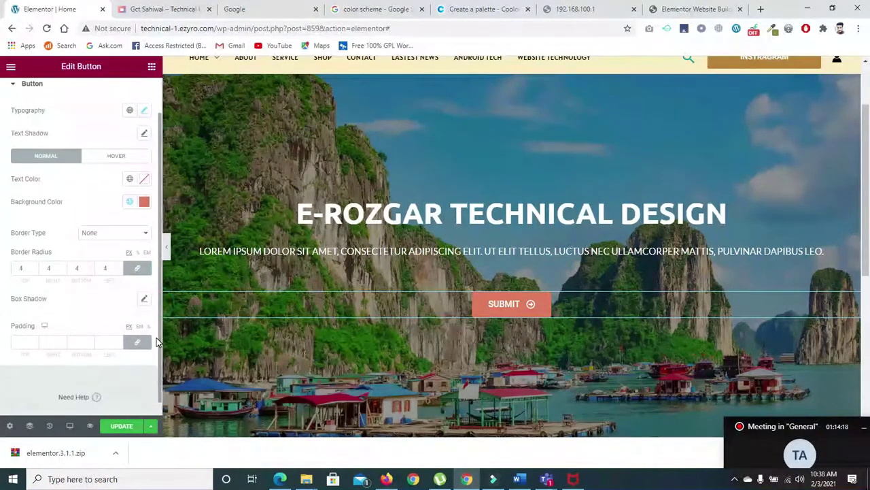
pyautogui.click(25, 341)
pyautogui.write('14')
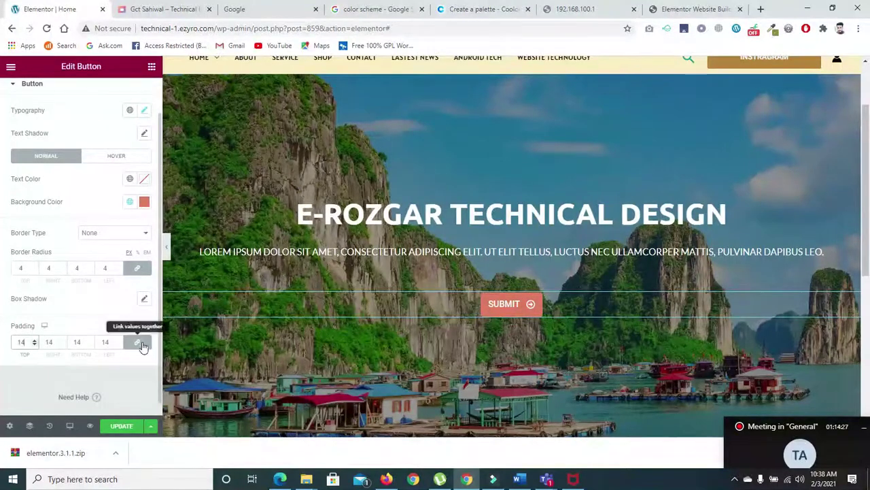
pyautogui.click(139, 346)
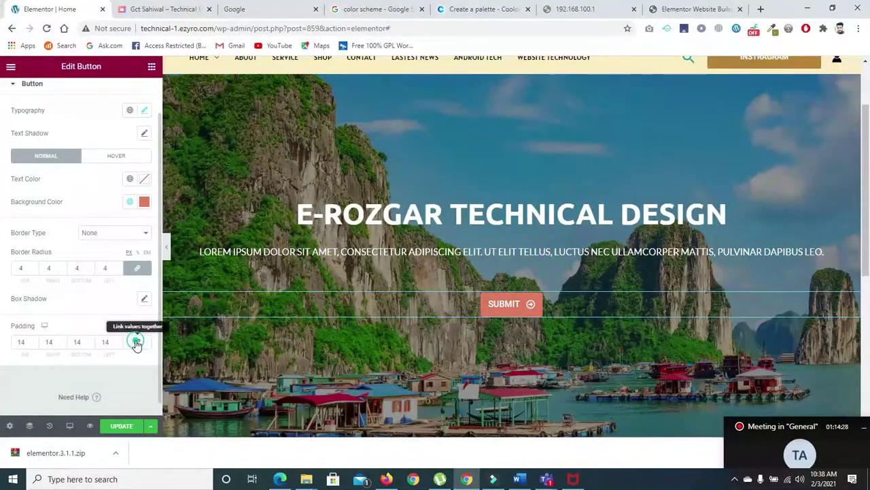
# - Set the Submit button's right and left padding to 42 px each
pyautogui.click(56, 342)
pyautogui.press('BackSpace')
pyautogui.press('BackSpace')
pyautogui.write('0')
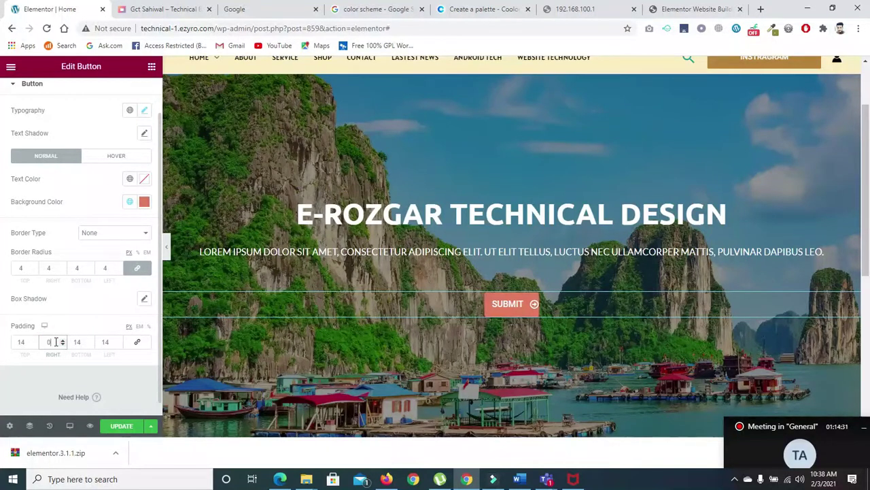
pyautogui.press('BackSpace')
pyautogui.write('40')
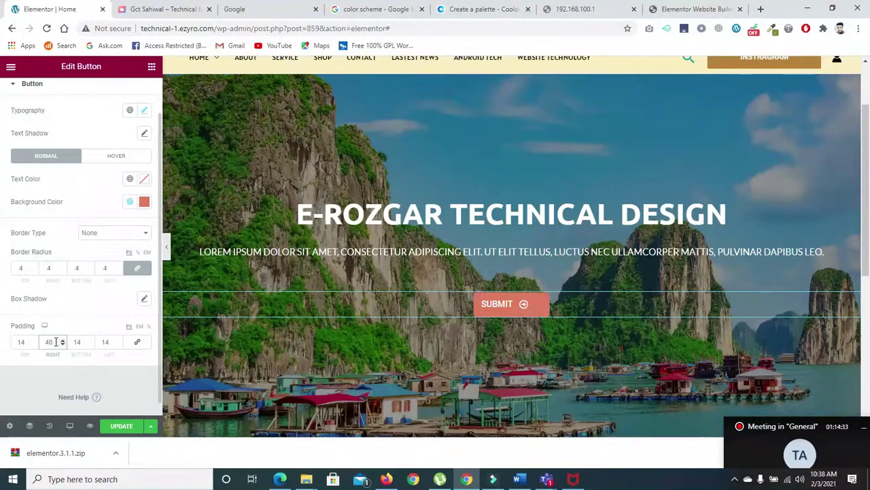
pyautogui.write('0')
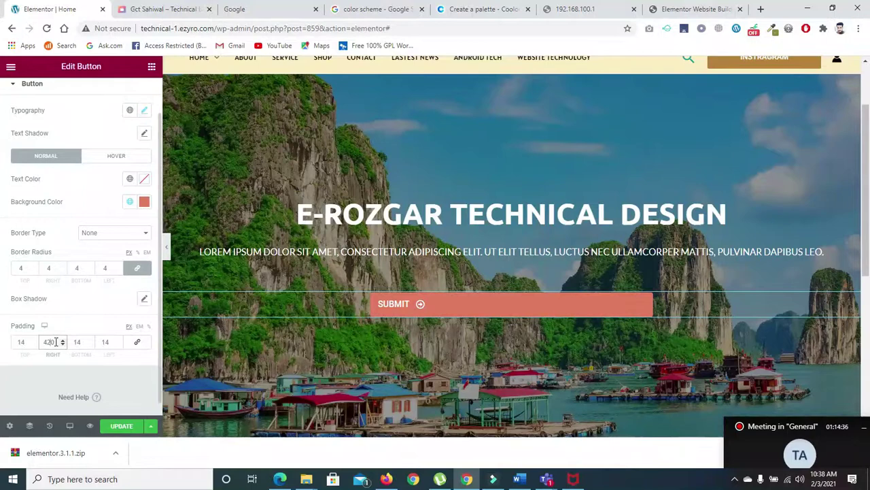
pyautogui.press('BackSpace')
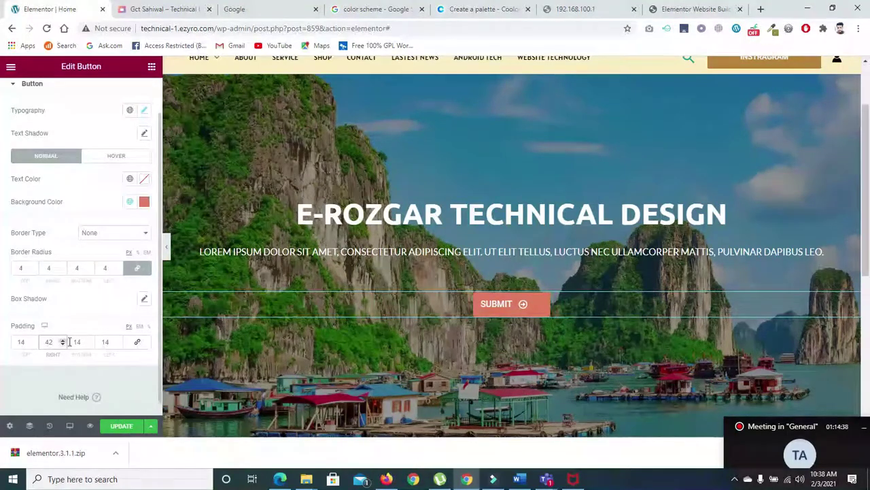
pyautogui.click(107, 343)
pyautogui.press('BackSpace')
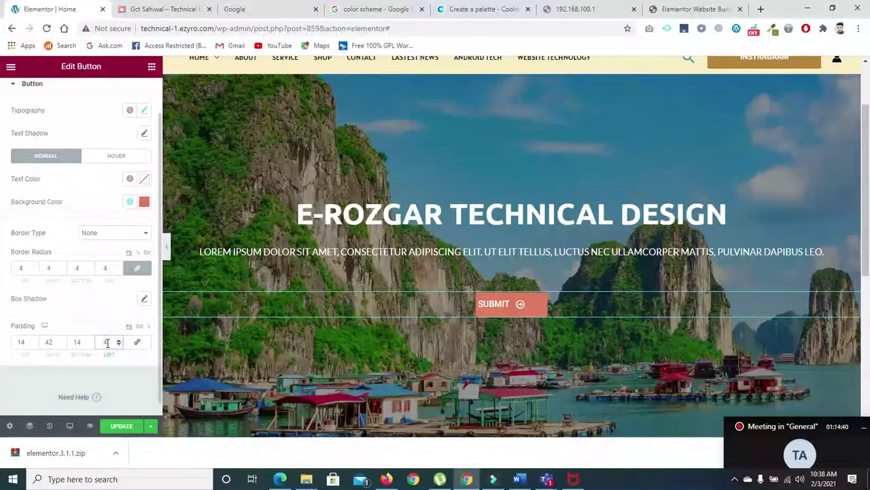
pyautogui.write('2')
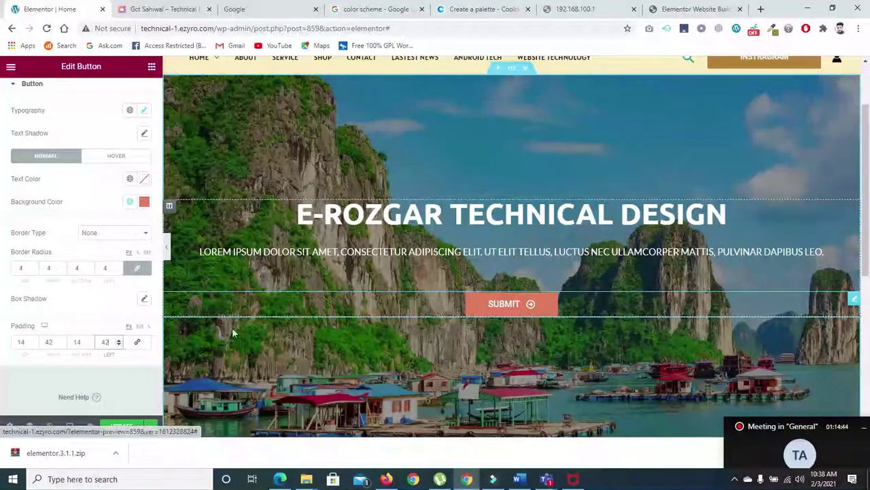
# - Increase the Submit button's left and right padding to 45 px each
pyautogui.press('BackSpace')
pyautogui.write('5')
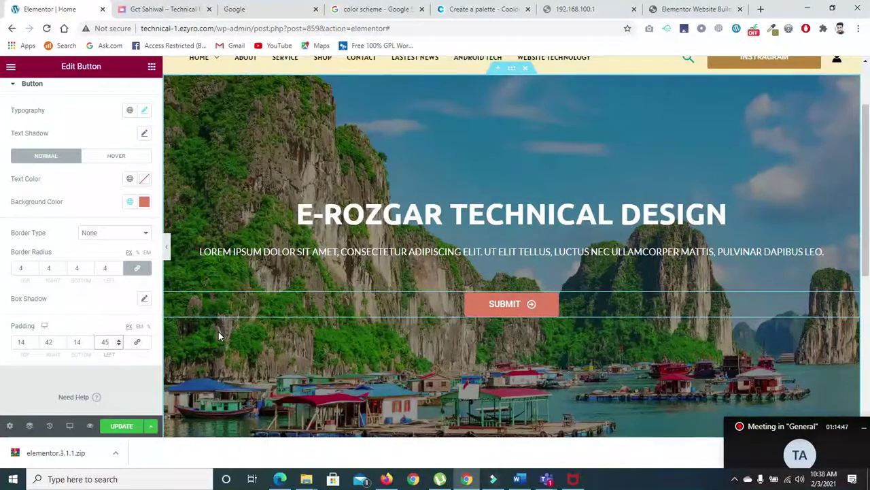
pyautogui.click(51, 342)
pyautogui.press('BackSpace')
pyautogui.write('5')
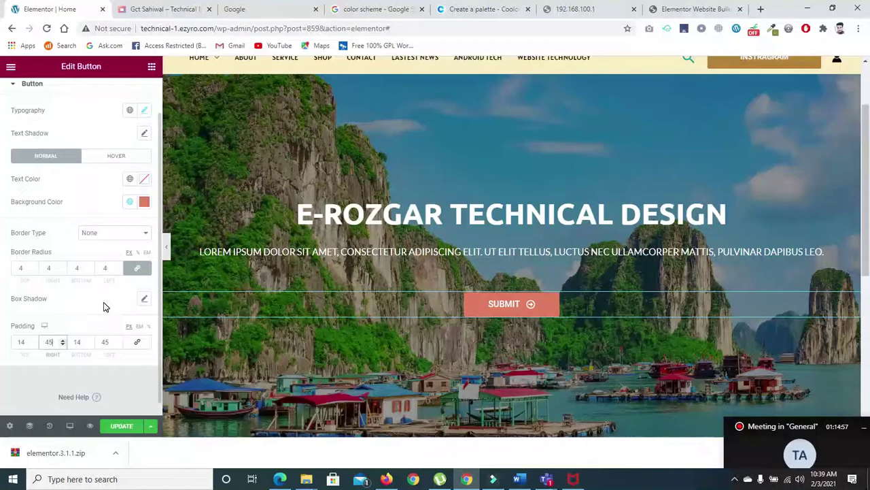
# - Try several font sizes for the Submit button's text, and settle on 18 px
pyautogui.scroll(1, 56, 155)
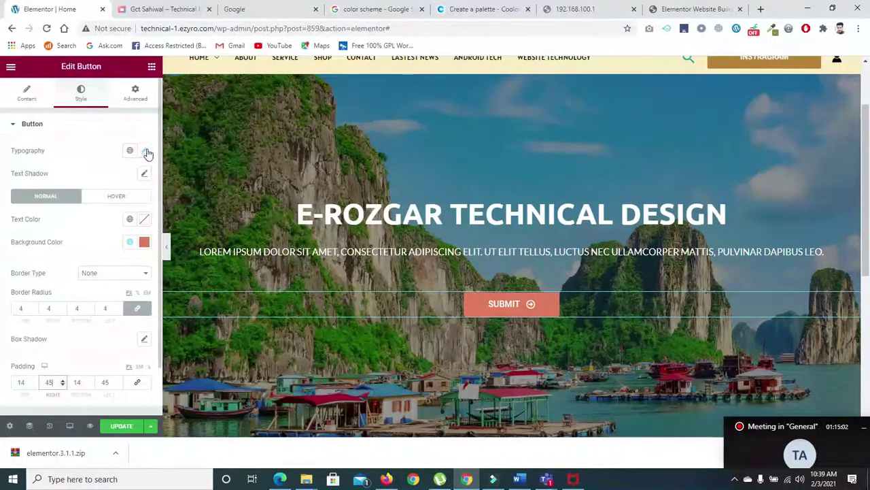
pyautogui.click(145, 151)
pyautogui.click(137, 235)
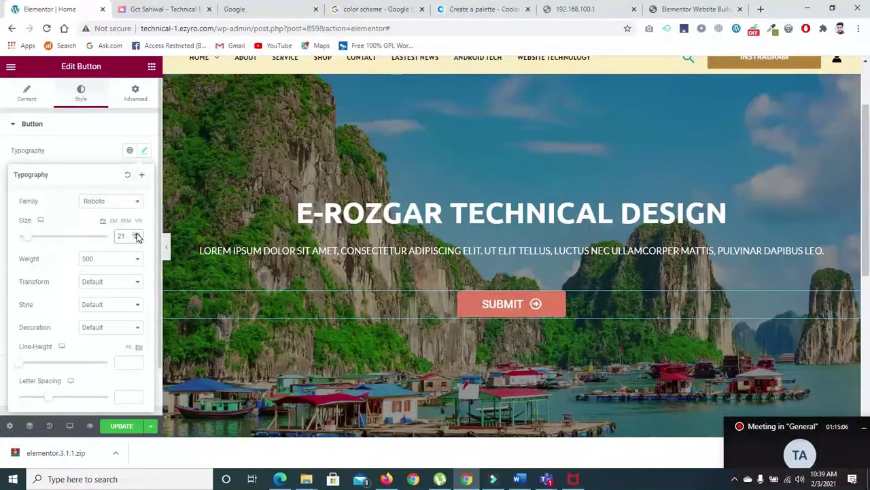
pyautogui.click(137, 239)
pyautogui.click(137, 240)
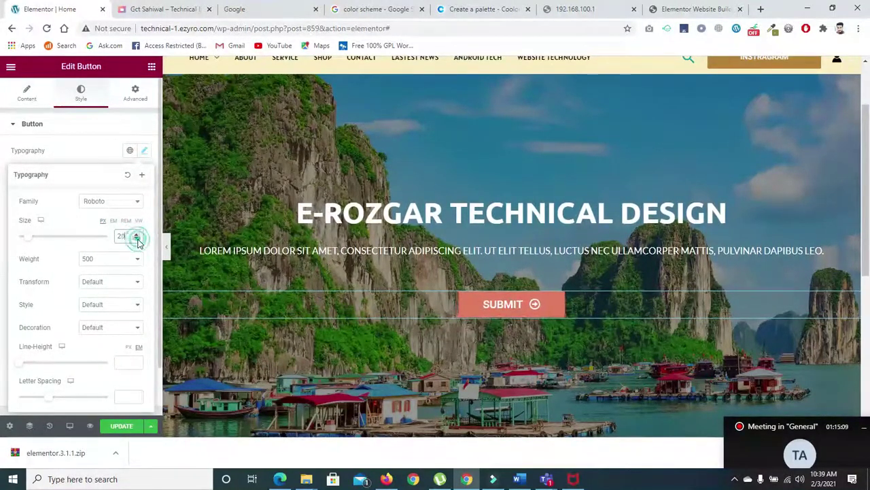
pyautogui.click(137, 239)
pyautogui.click(137, 240)
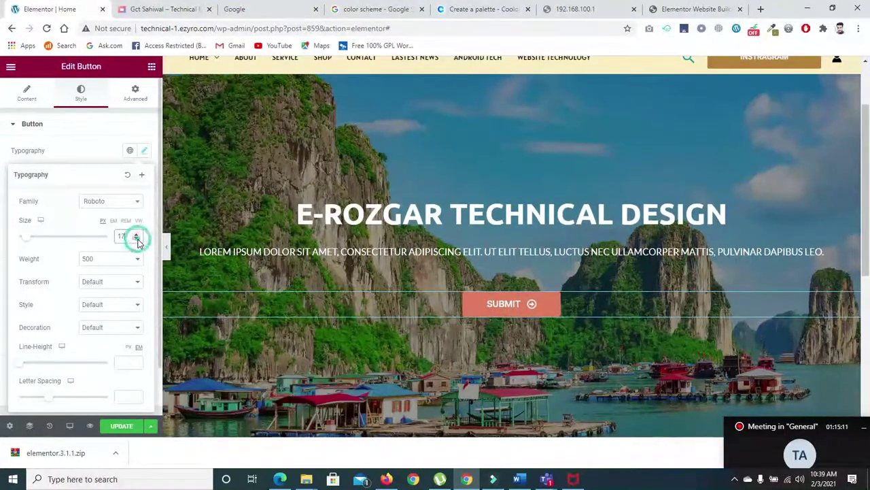
pyautogui.click(137, 235)
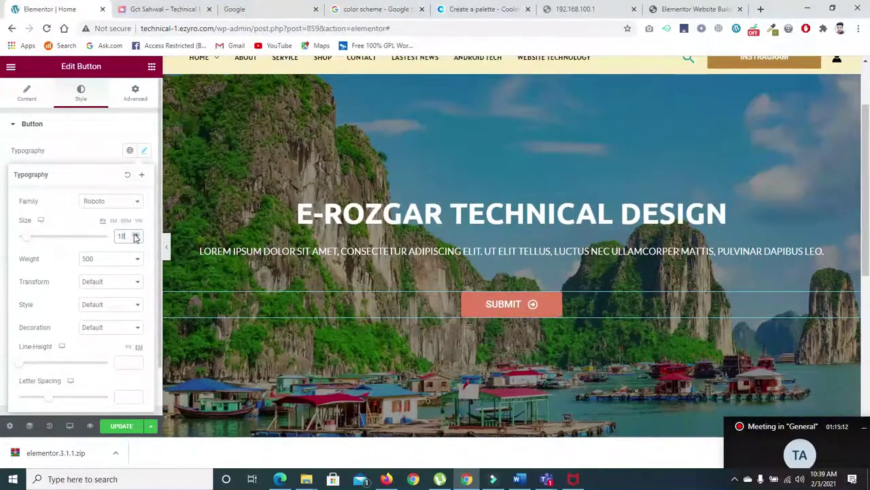
# - Try font weight 300 on the Submit button's text, and change it to 400
pyautogui.click(102, 259)
pyautogui.click(102, 286)
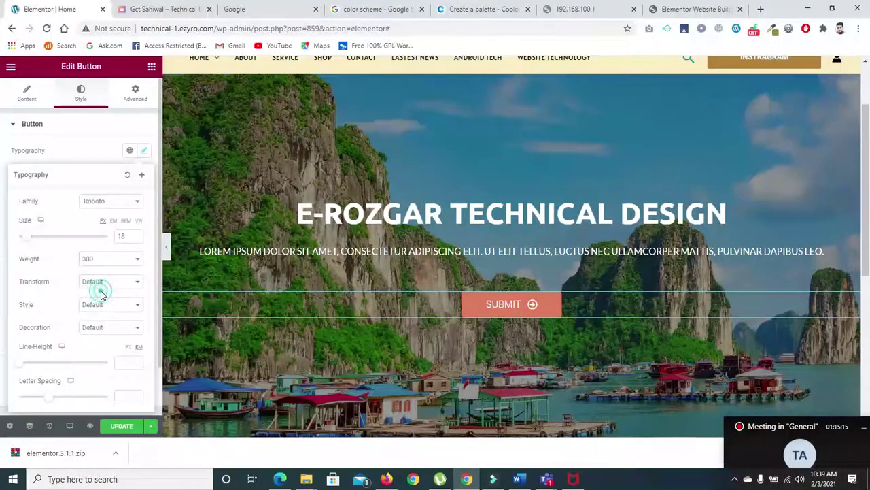
pyautogui.click(105, 259)
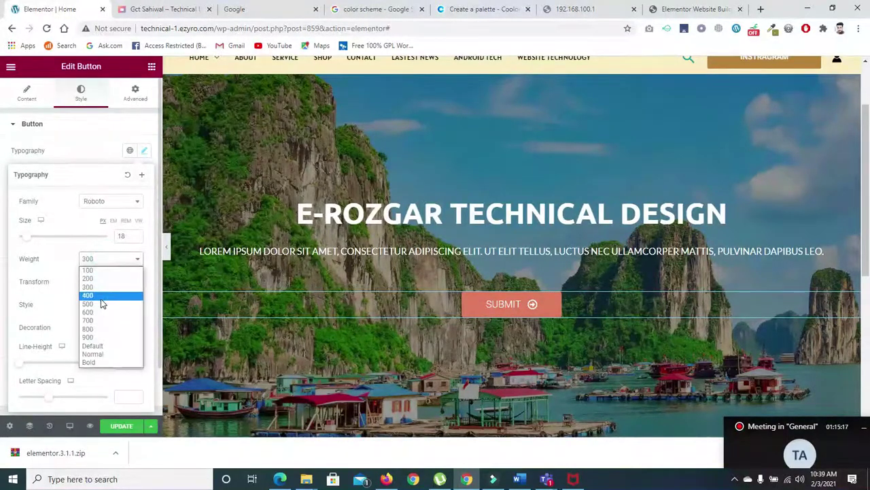
pyautogui.click(101, 303)
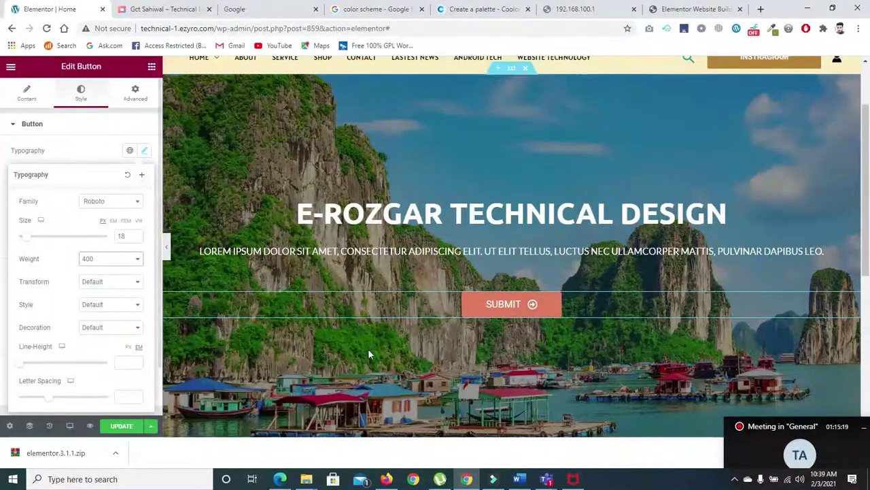
# - Apply the Capitalize transform to the Submit button's text and set its font weight to 500
pyautogui.click(115, 283)
pyautogui.click(114, 319)
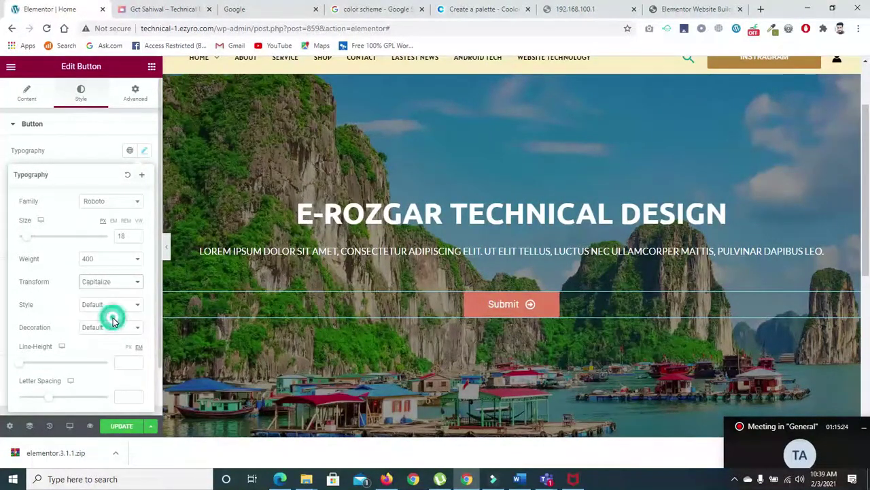
pyautogui.click(133, 258)
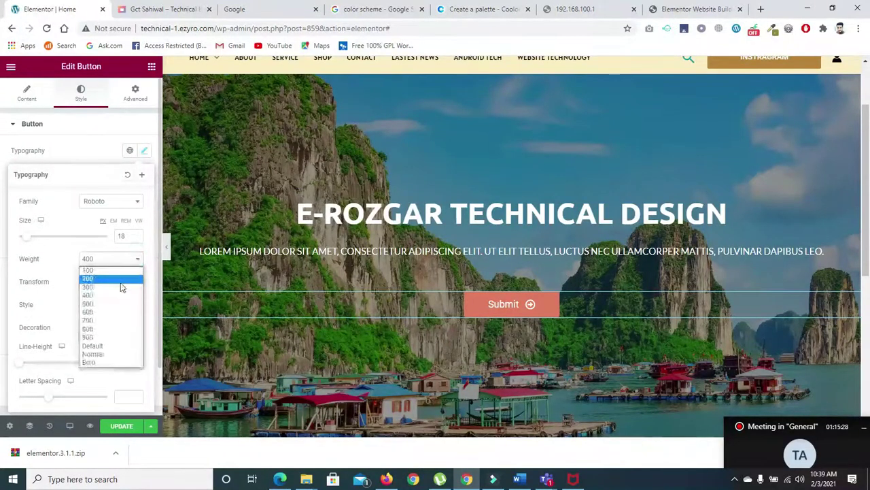
pyautogui.click(113, 305)
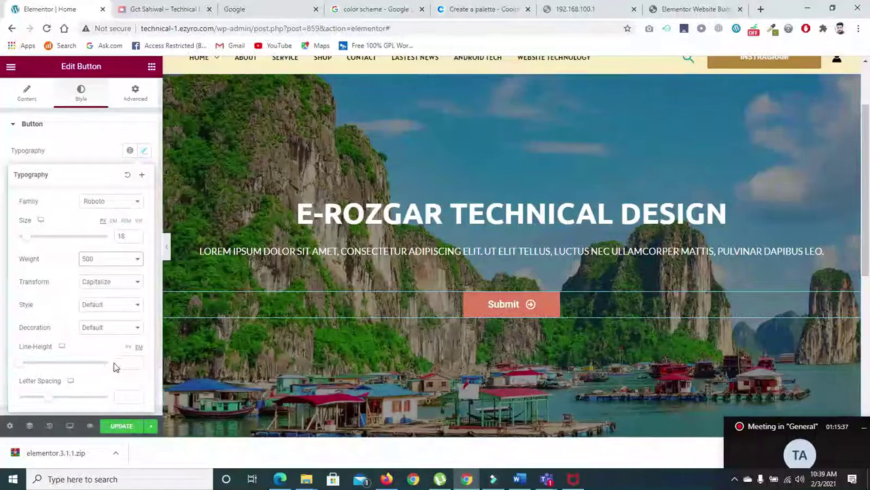
# - Widen the letter spacing of the Submit button's text, trying values up to about 1, and settle on 0.6
pyautogui.click(138, 395)
pyautogui.click(138, 395)
pyautogui.click(138, 396)
pyautogui.click(138, 396)
pyautogui.click(138, 395)
pyautogui.click(138, 396)
pyautogui.click(138, 396)
pyautogui.doubleClick(138, 396)
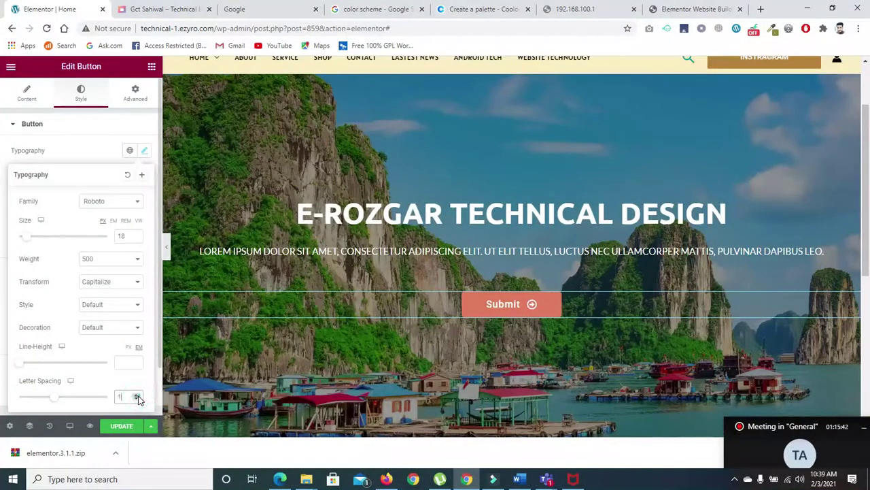
pyautogui.click(138, 395)
pyautogui.click(138, 399)
pyautogui.click(138, 400)
pyautogui.click(138, 400)
pyautogui.click(138, 400)
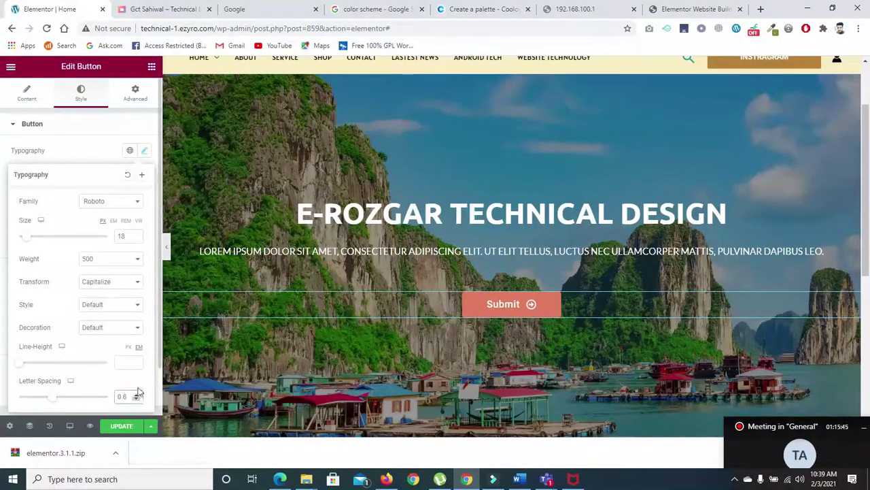
# - Set the Submit button's text transform to Uppercase and reduce its letter spacing to 0.4
pyautogui.click(133, 288)
pyautogui.click(117, 301)
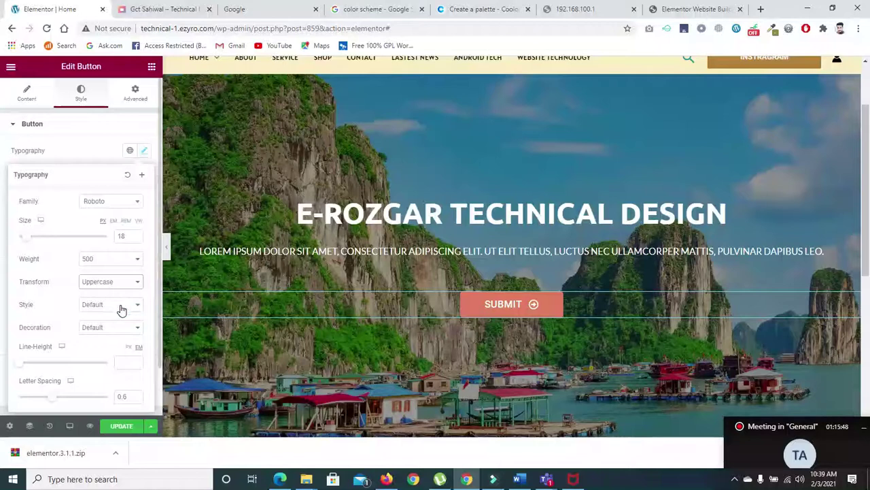
pyautogui.click(136, 400)
pyautogui.click(136, 399)
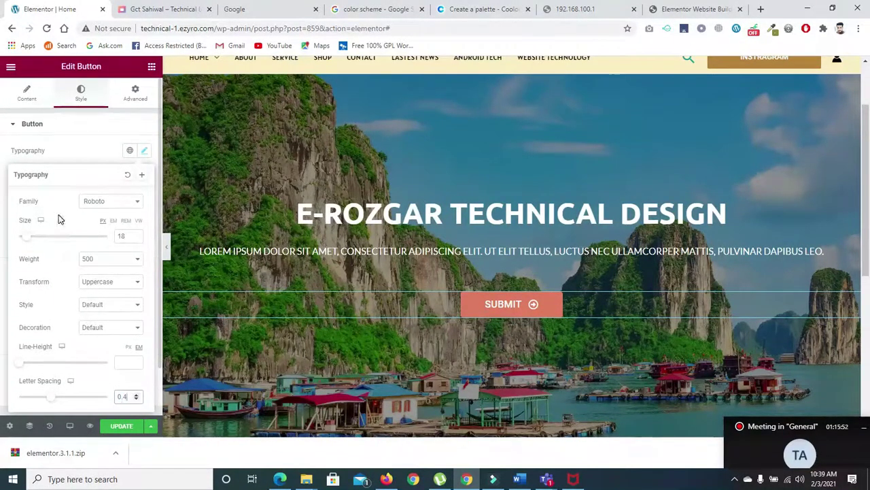
# - Close the button's typography settings, publish the page update, and reload the live home page to load the saved changes
pyautogui.click(71, 150)
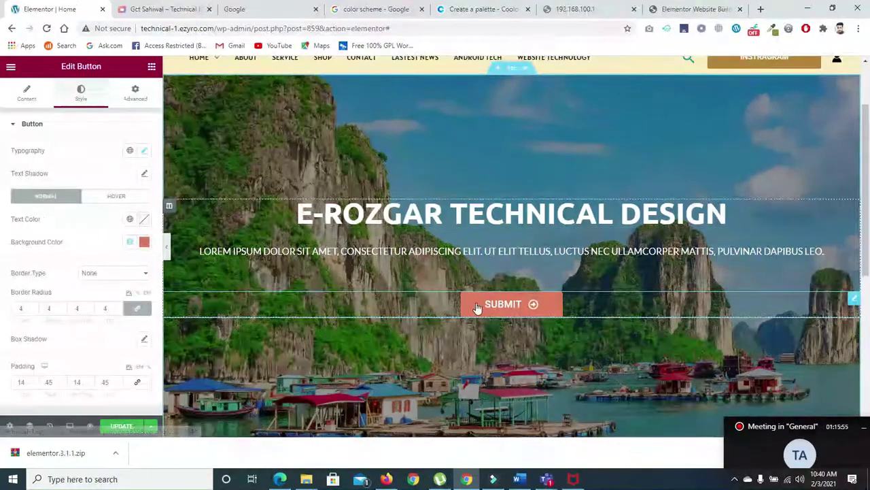
pyautogui.click(113, 427)
pyautogui.click(144, 13)
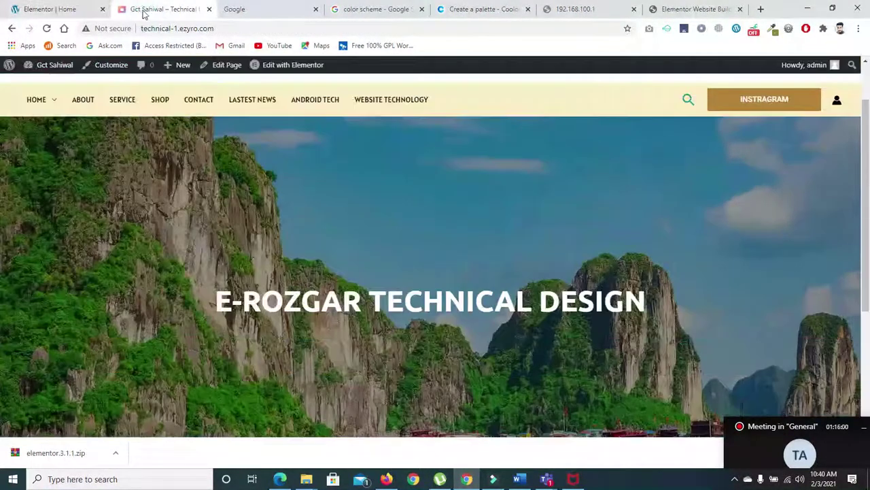
pyautogui.click(46, 29)
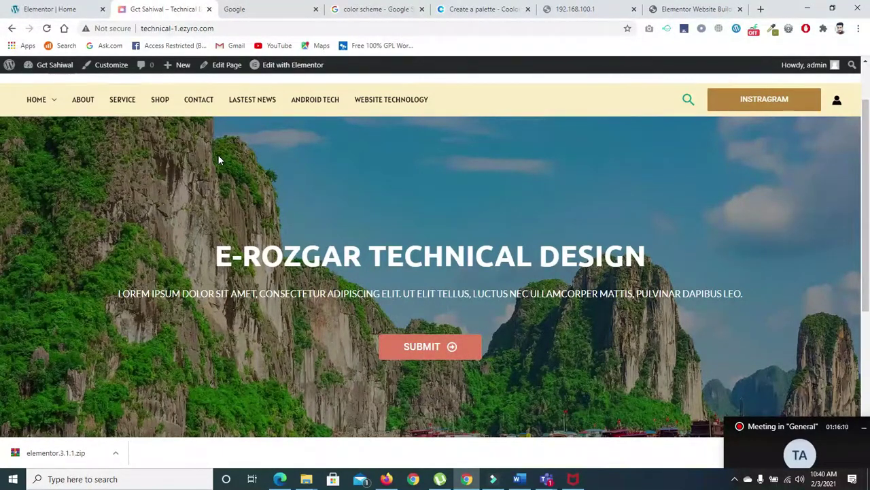
# - Examine the live home page from the header down to the end of the hero section, checking the heading, paragraph and Submit button
pyautogui.scroll(2, 710, 168)
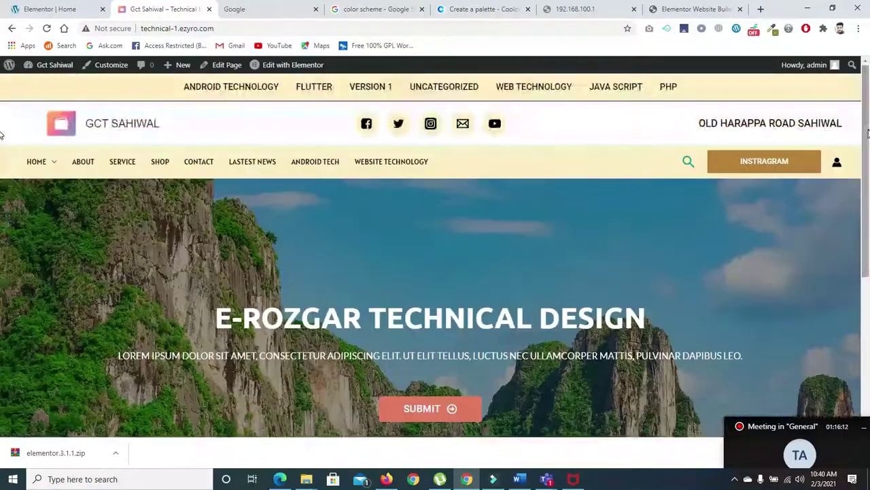
pyautogui.scroll(-3, 3, 197)
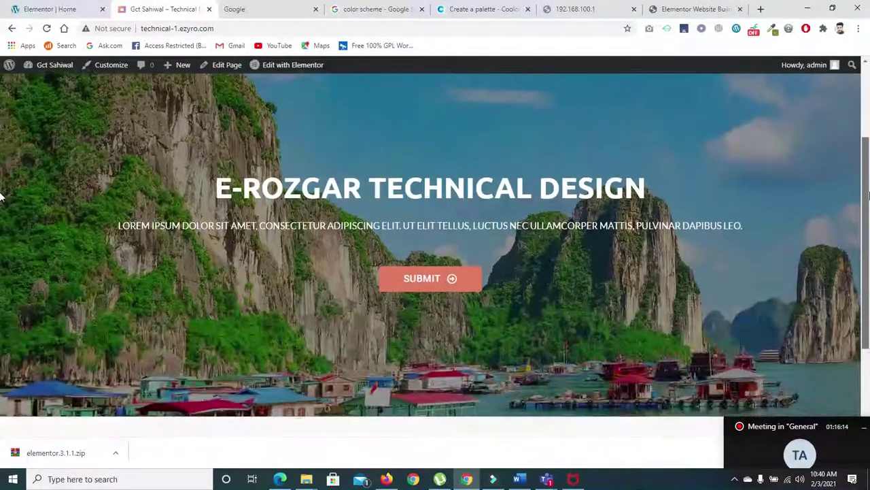
pyautogui.scroll(-1, 2, 256)
pyautogui.scroll(3, 2, 224)
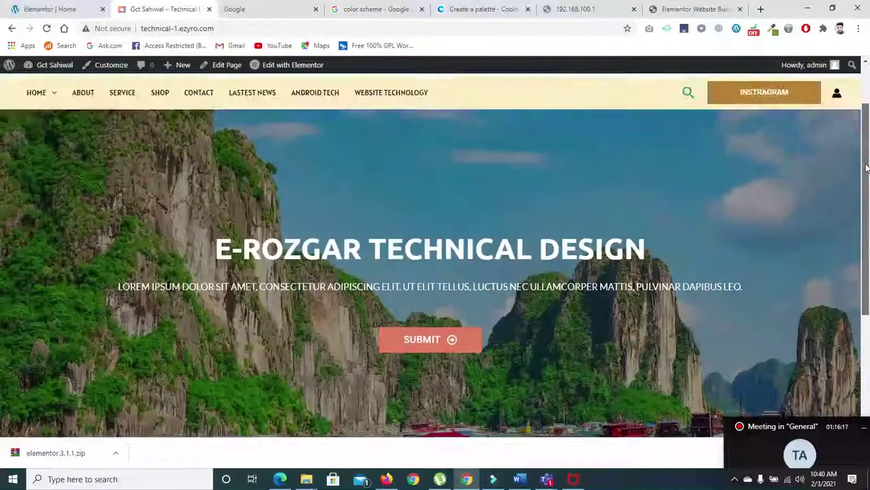
pyautogui.scroll(-1, 1, 185)
pyautogui.scroll(1, 2, 184)
pyautogui.scroll(-1, 1, 183)
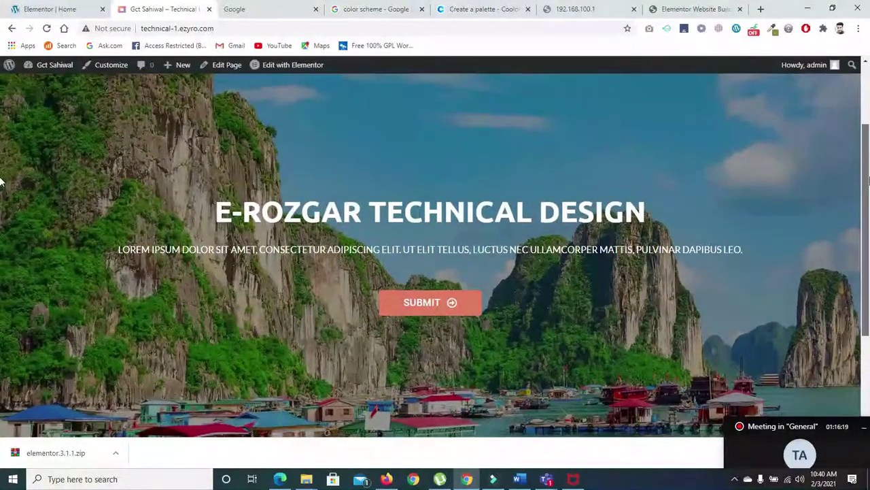
pyautogui.scroll(1, 1, 181)
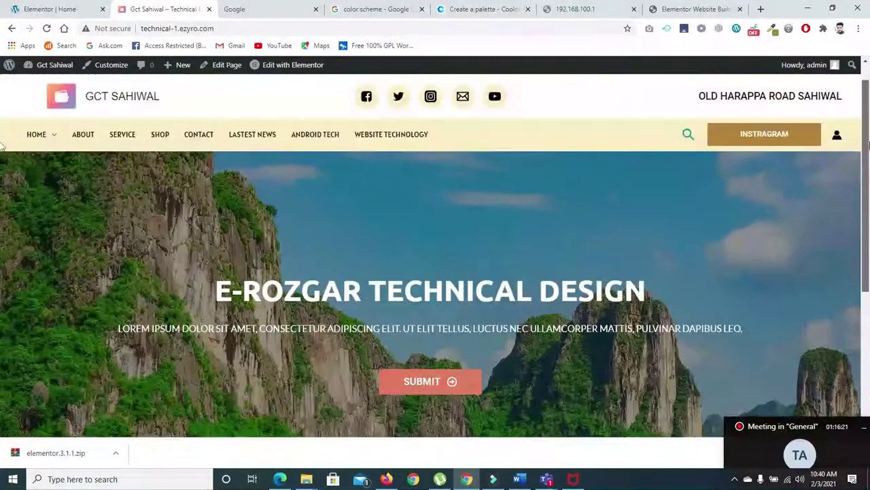
pyautogui.scroll(-1, 2, 174)
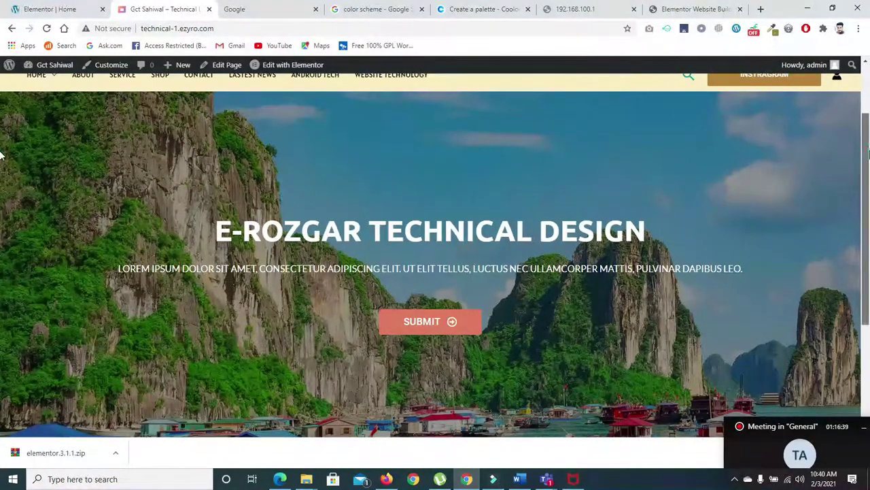
pyautogui.scroll(2, 0, 155)
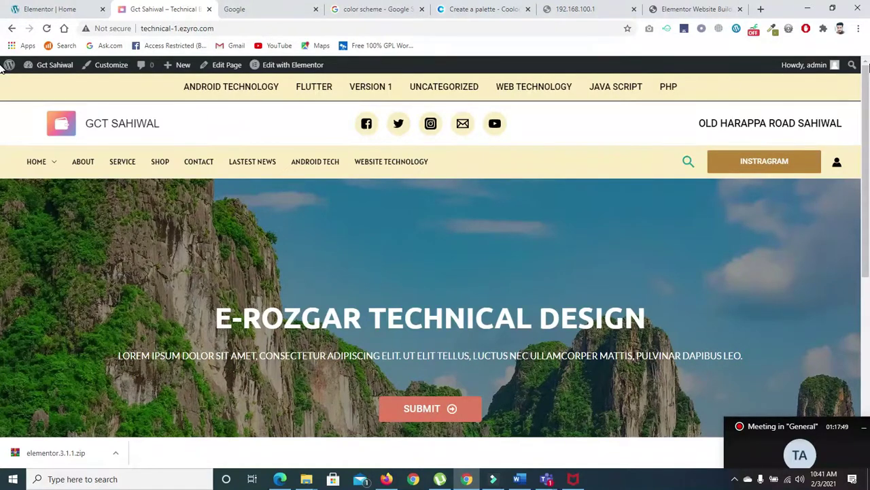
pyautogui.moveTo(869, 166); pyautogui.dragTo(868, 215)
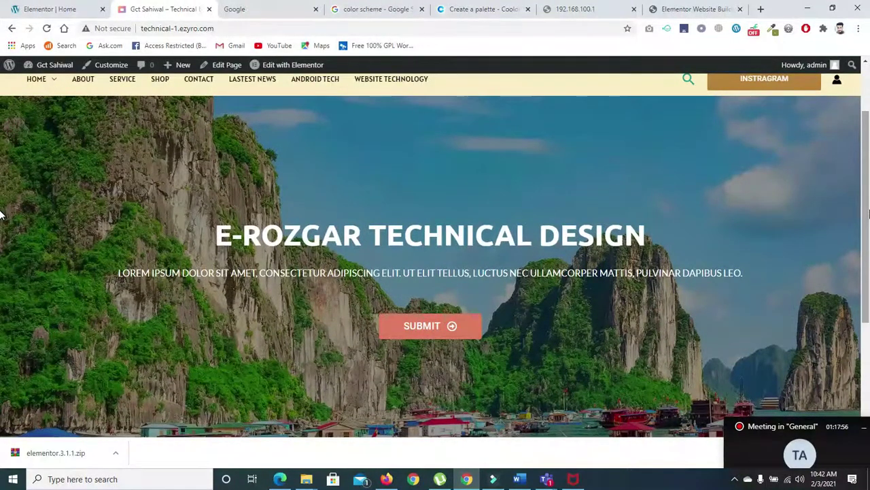
pyautogui.moveTo(868, 214); pyautogui.dragTo(866, 236)
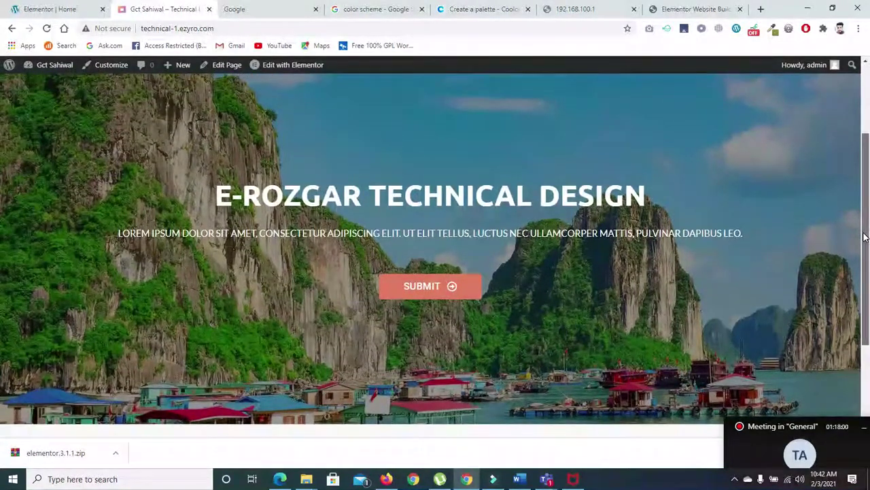